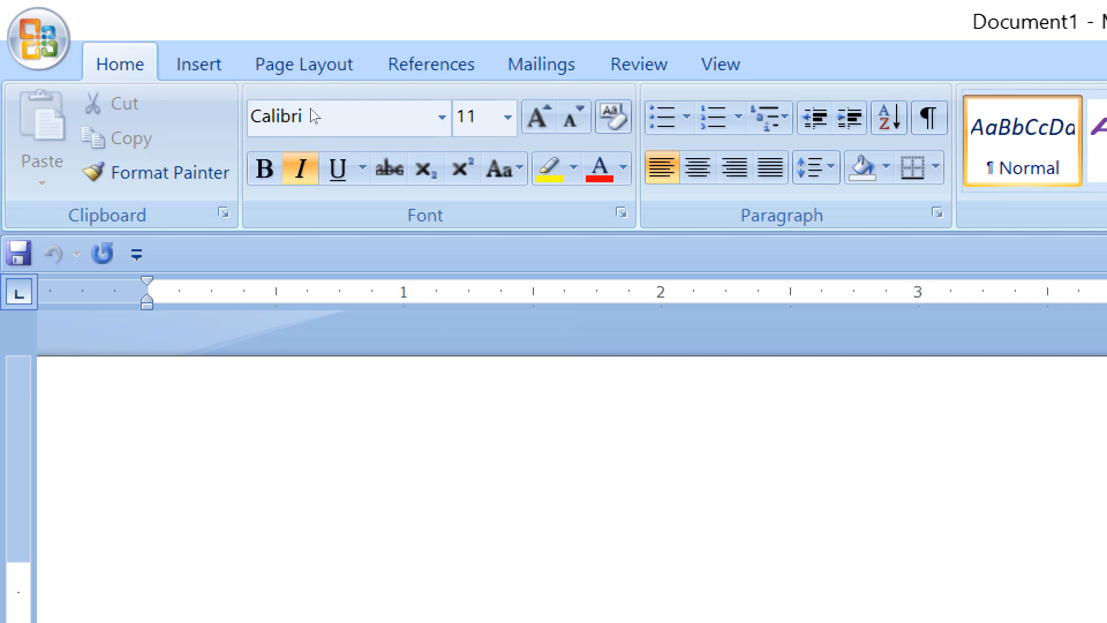
Open the Font dialog and the Paragraph dialog in turn, closing each without changes
left_click(310, 169)
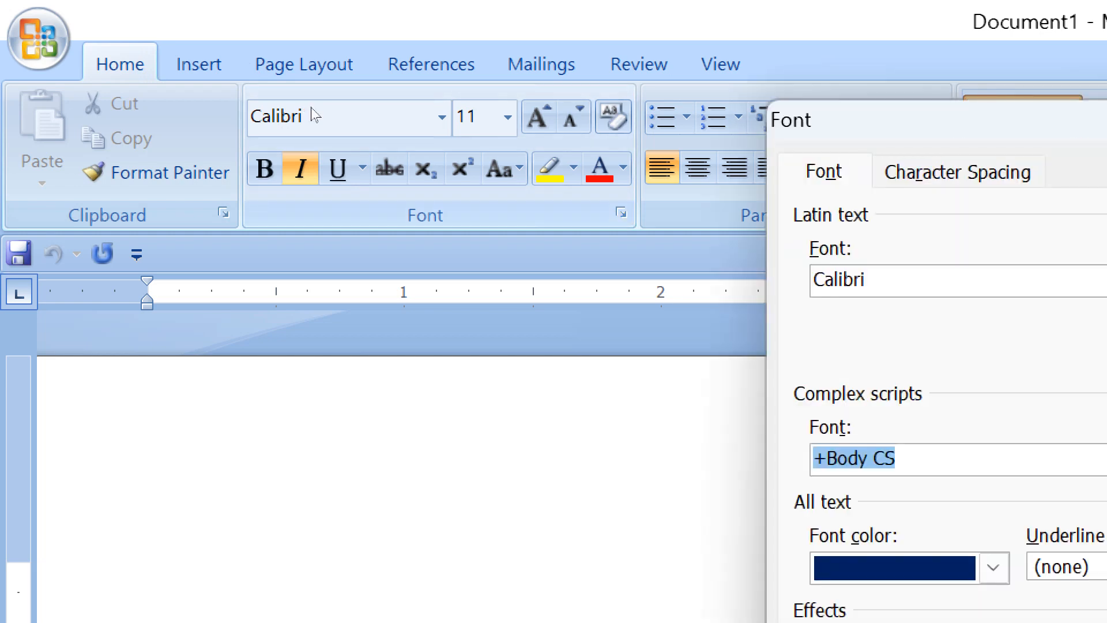
left_click_drag(698, 107, 484, 46)
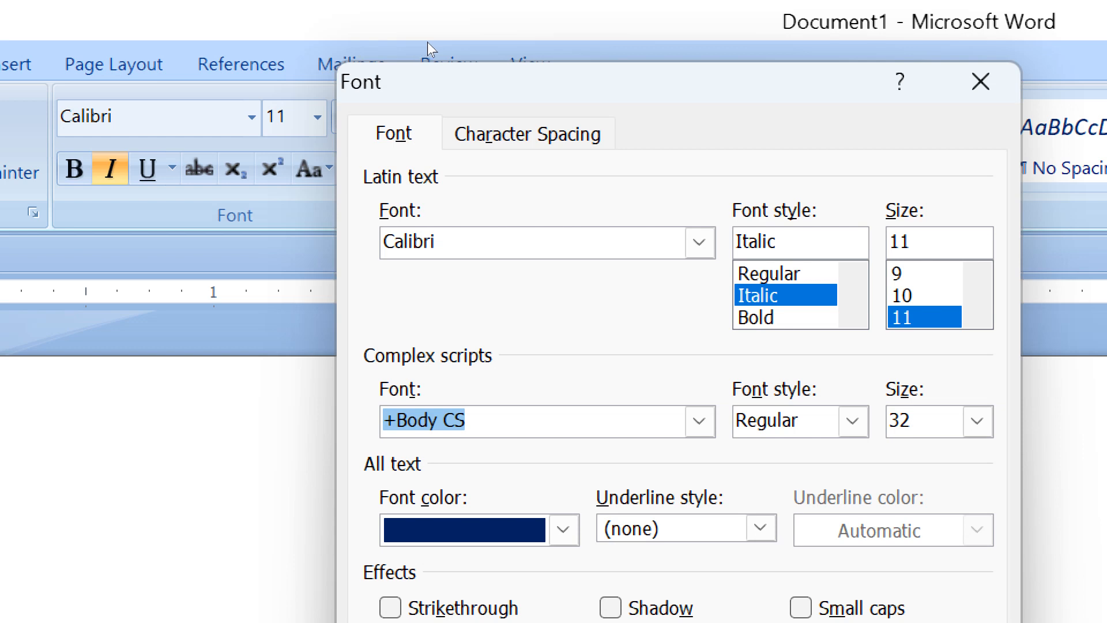
key("Escape")
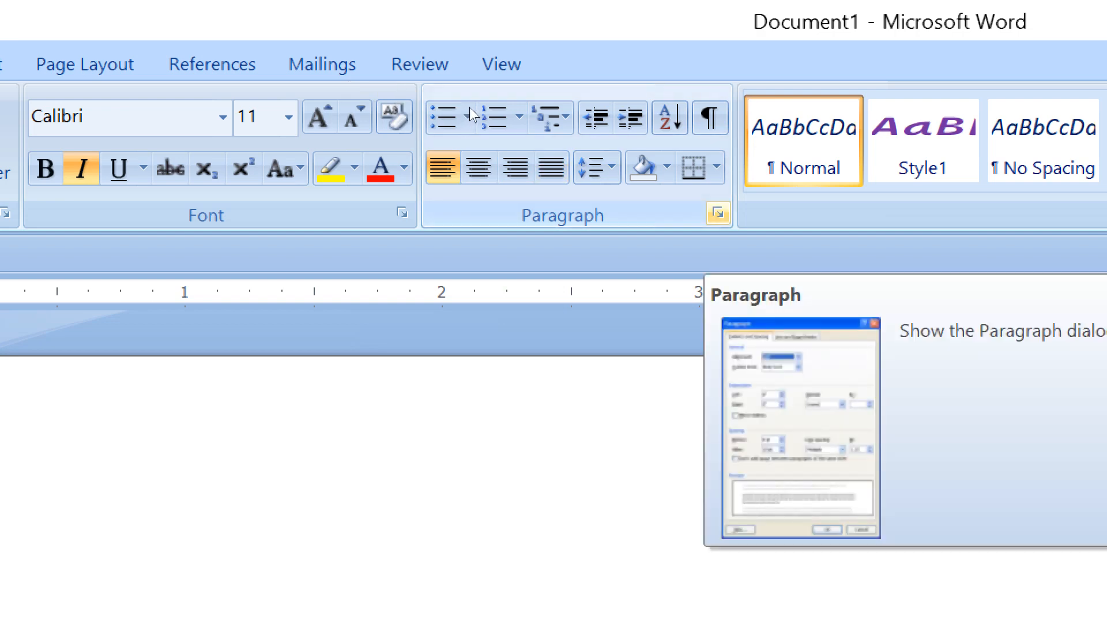
left_click(718, 213)
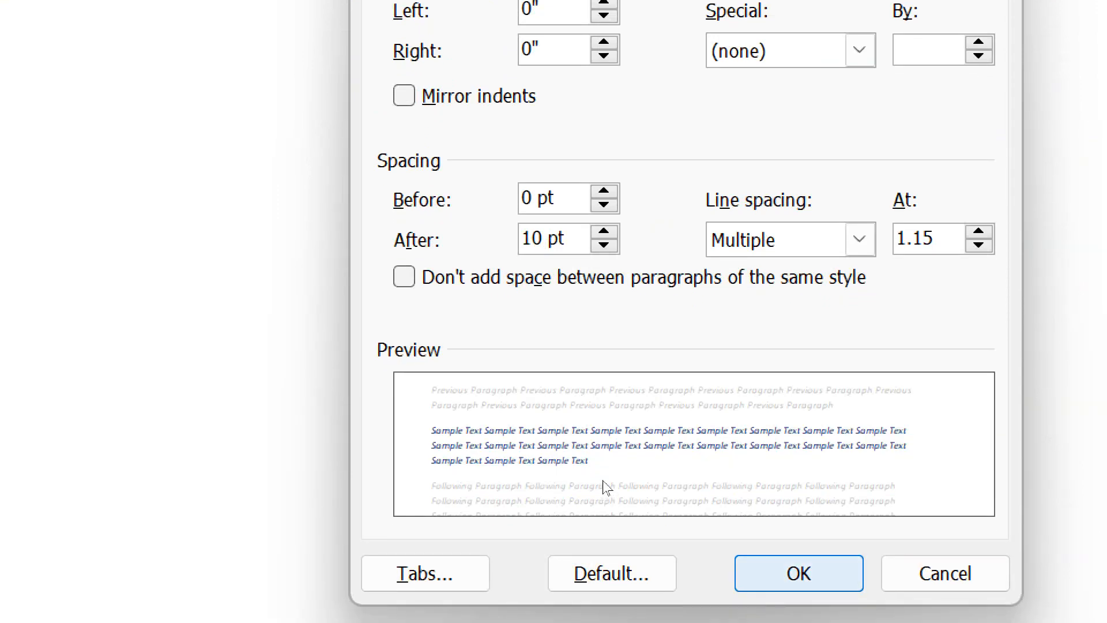
key("Escape")
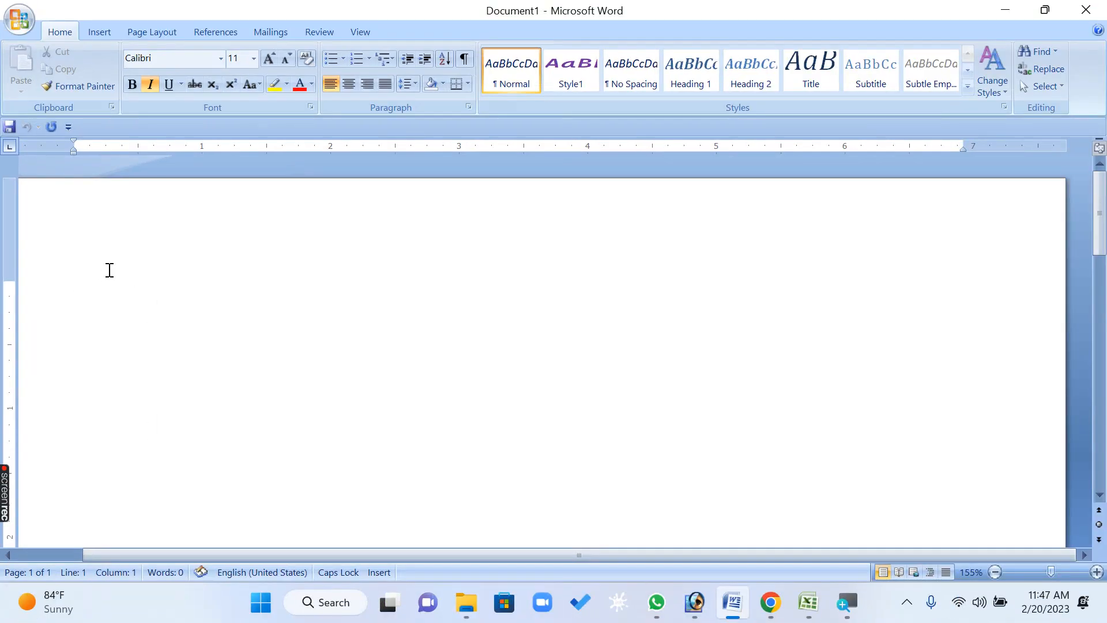
Turn italic off and underline on at the insertion point
key("ctrl+i")
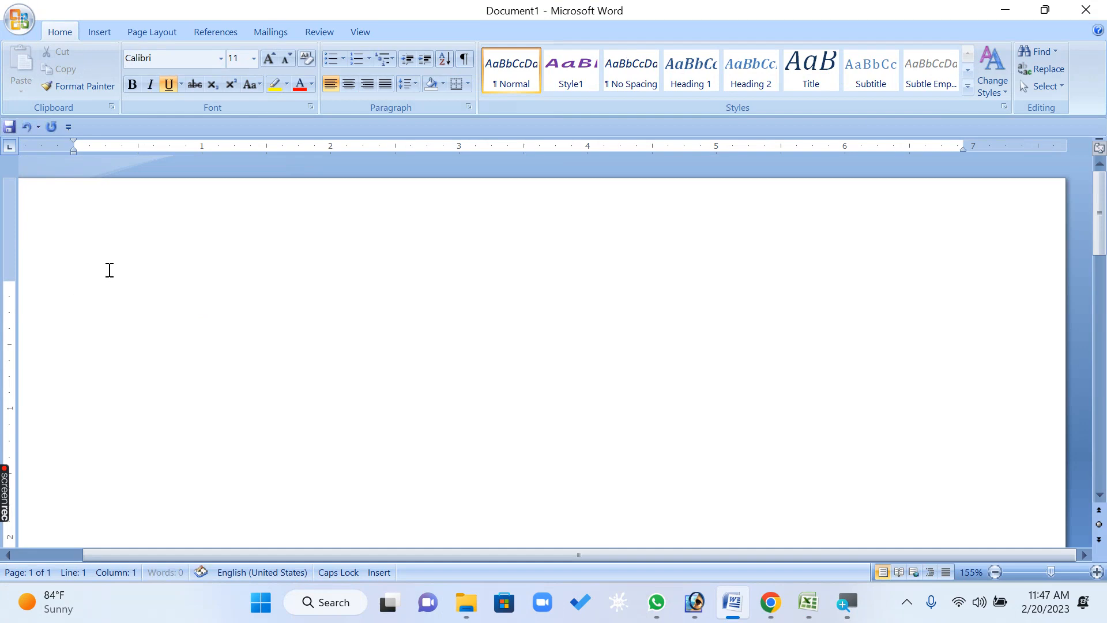
key("ctrl+u")
Draw a rectangle about 0.84 by 0.92 inches in the middle of the page and apply the blue shape style
left_click(94, 26)
left_click(237, 96)
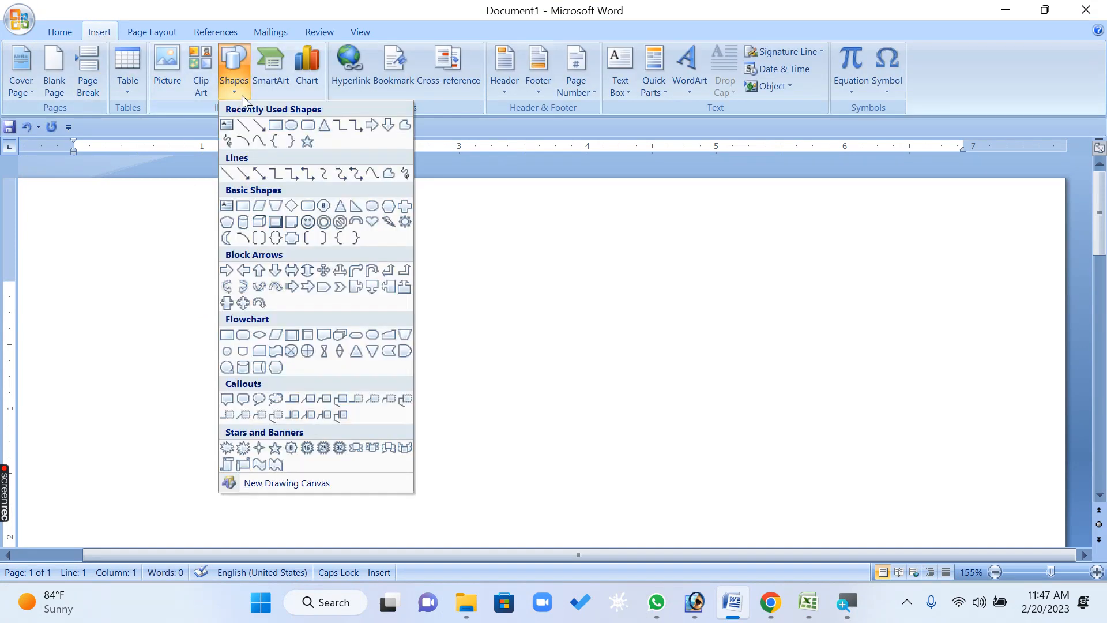
left_click(275, 125)
left_click_drag(411, 290, 530, 398)
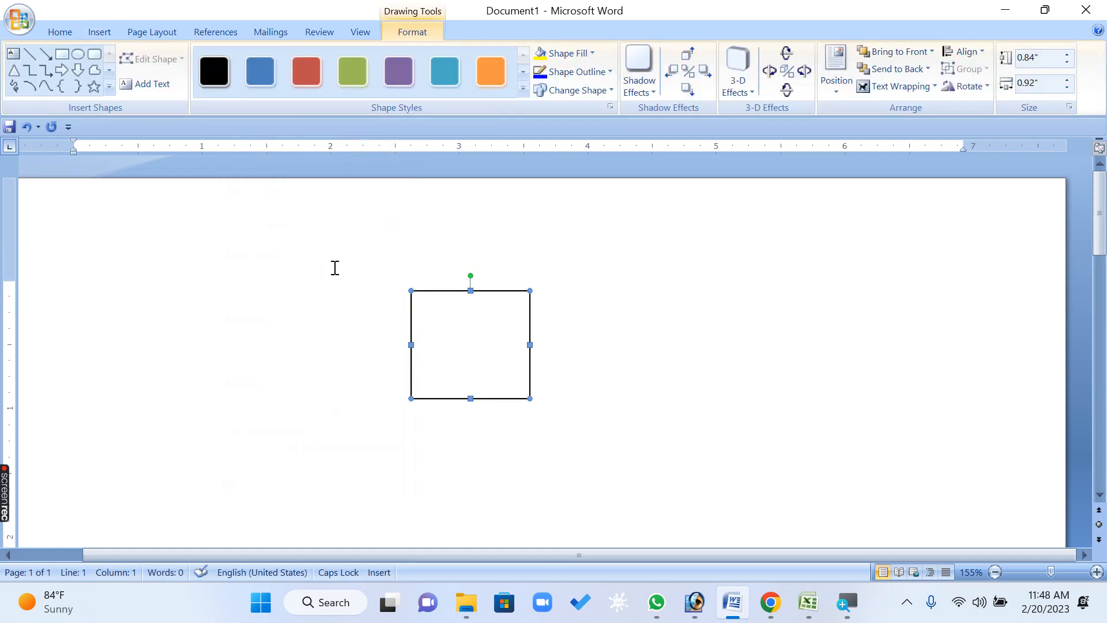
left_click(247, 86)
Duplicate the rectangle and move the copy to the right of the original
key("ctrl+d")
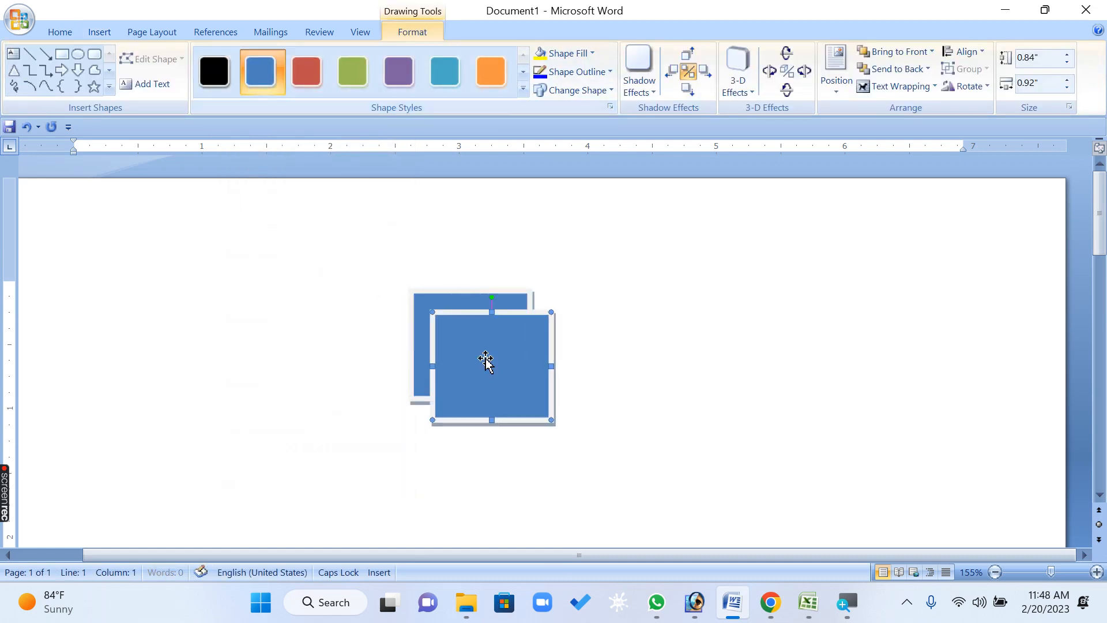
left_click_drag(486, 359, 705, 344)
left_click(653, 426)
Duplicate the first rectangle again and place the copy below the right-hand rectangle
left_click(471, 336)
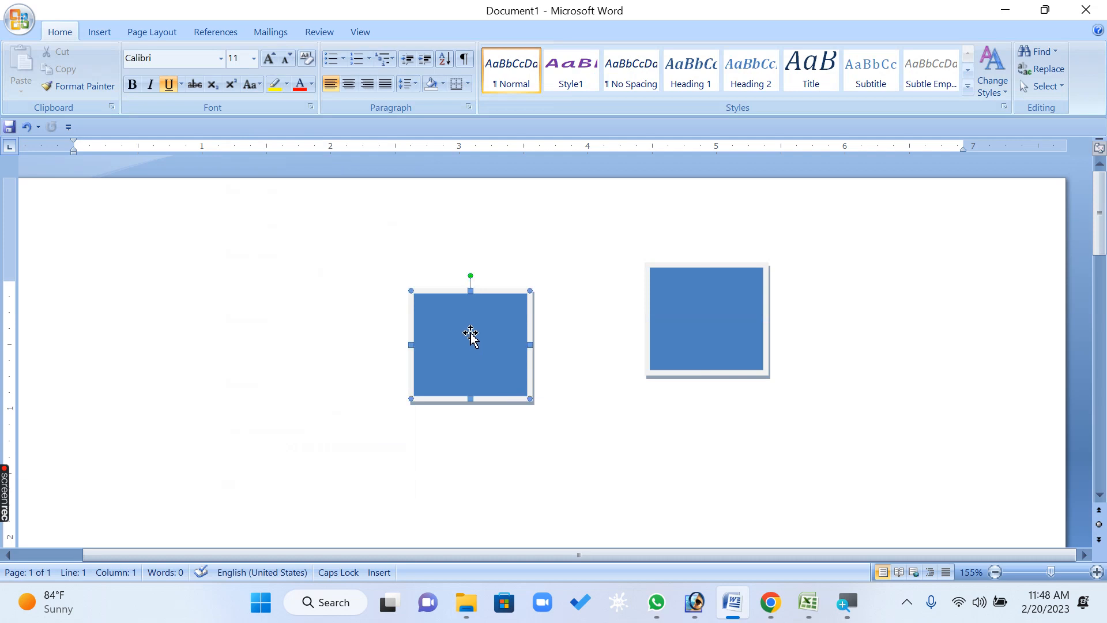
key("ctrl+d")
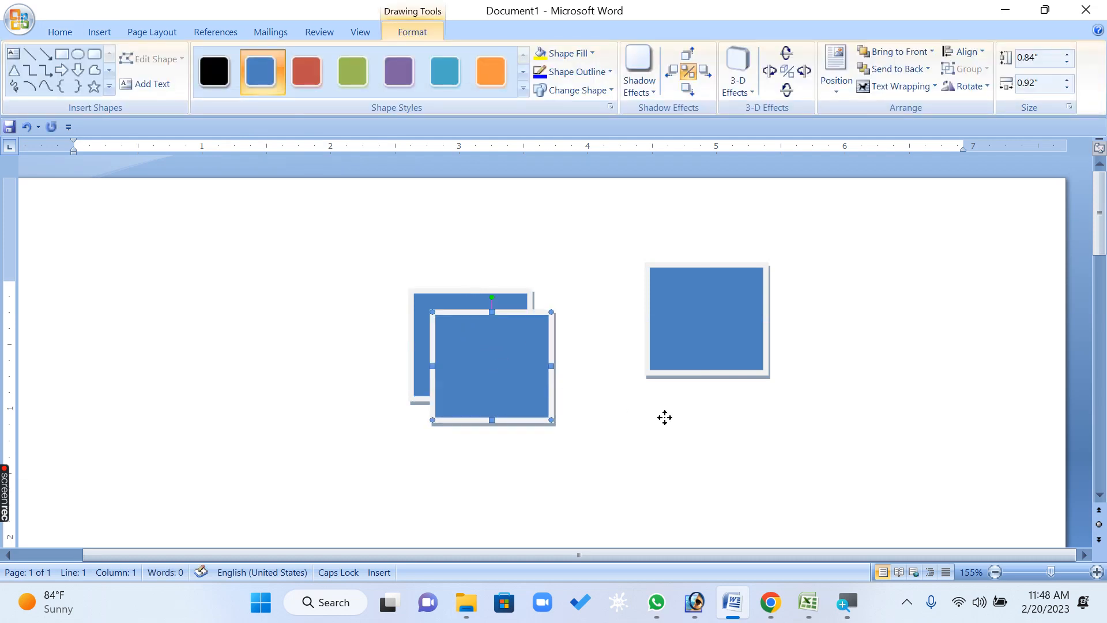
left_click_drag(665, 418, 664, 422)
Type DSGDGFG at the start of the page
left_click(141, 383)
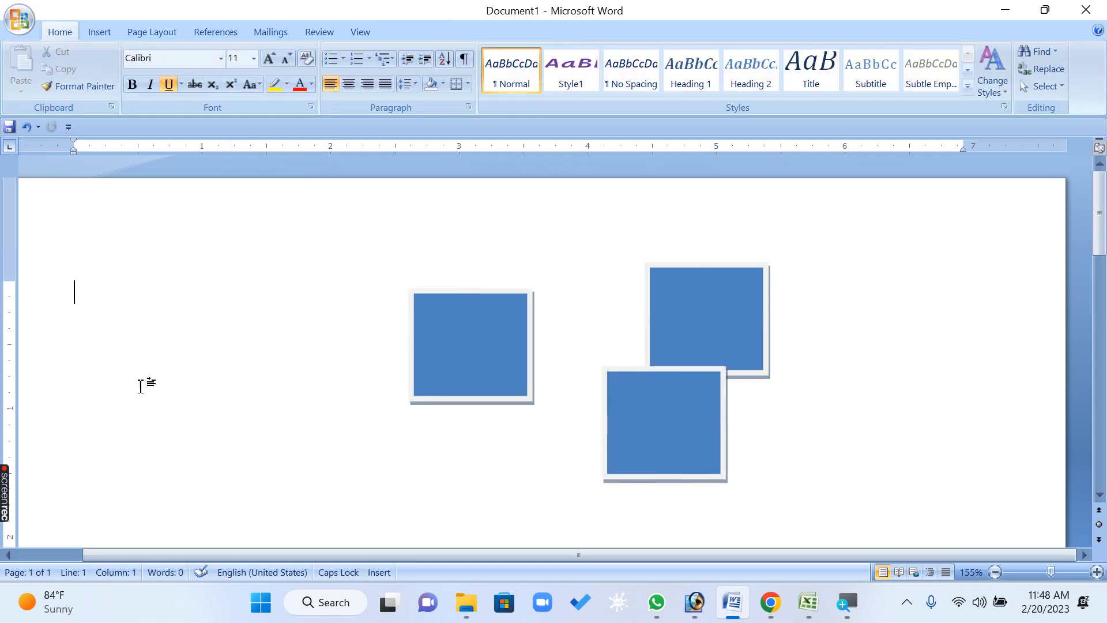
type("DSGDGFG")
Select all content and open the Font dialog, then cancel it
key("ctrl+a")
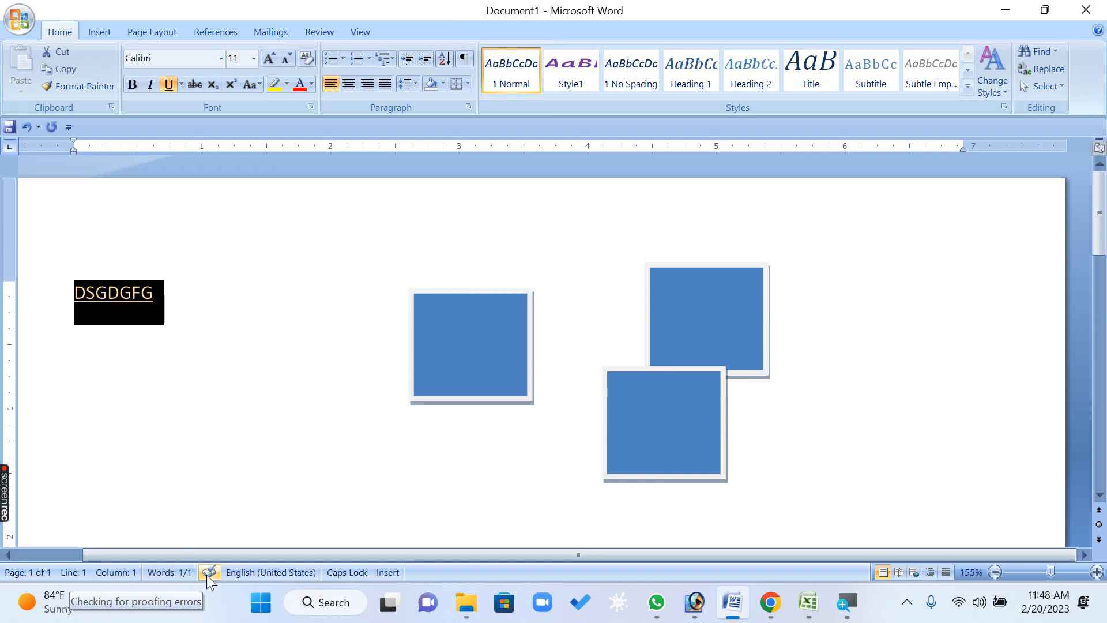
key("ctrl+d")
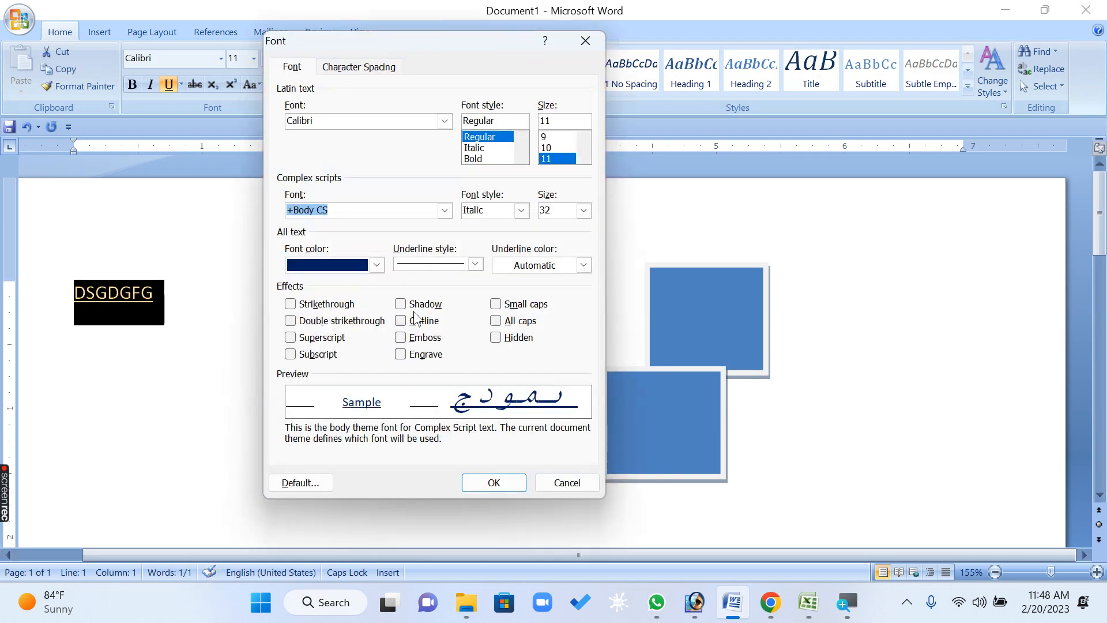
left_click(567, 483)
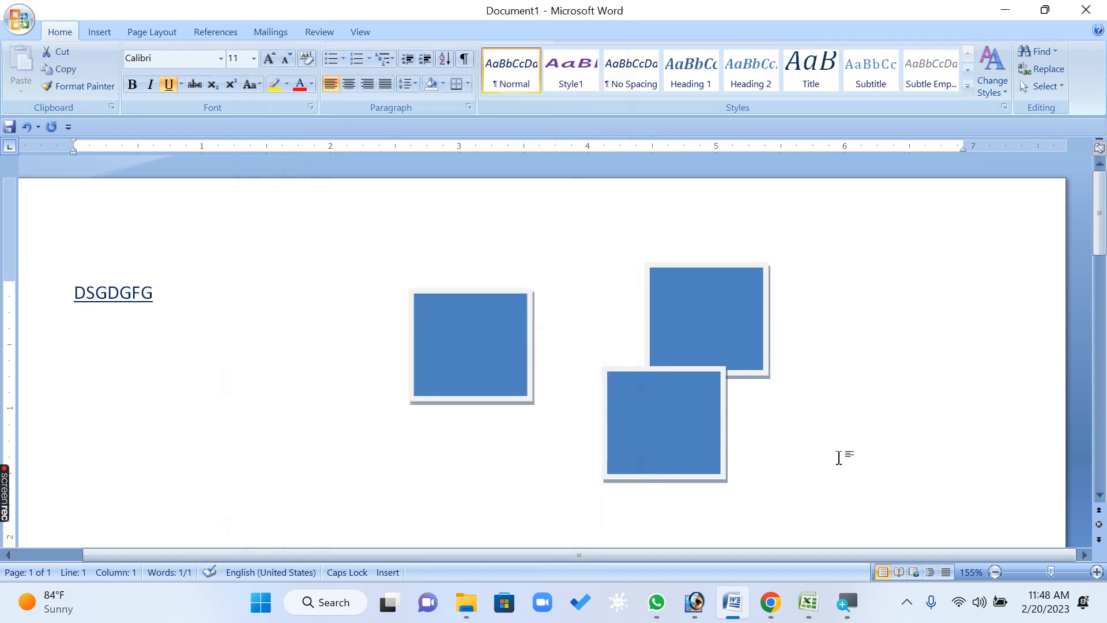
Duplicate the upper right rectangle so a copy overlaps it
left_click(728, 319)
key("ctrl+d")
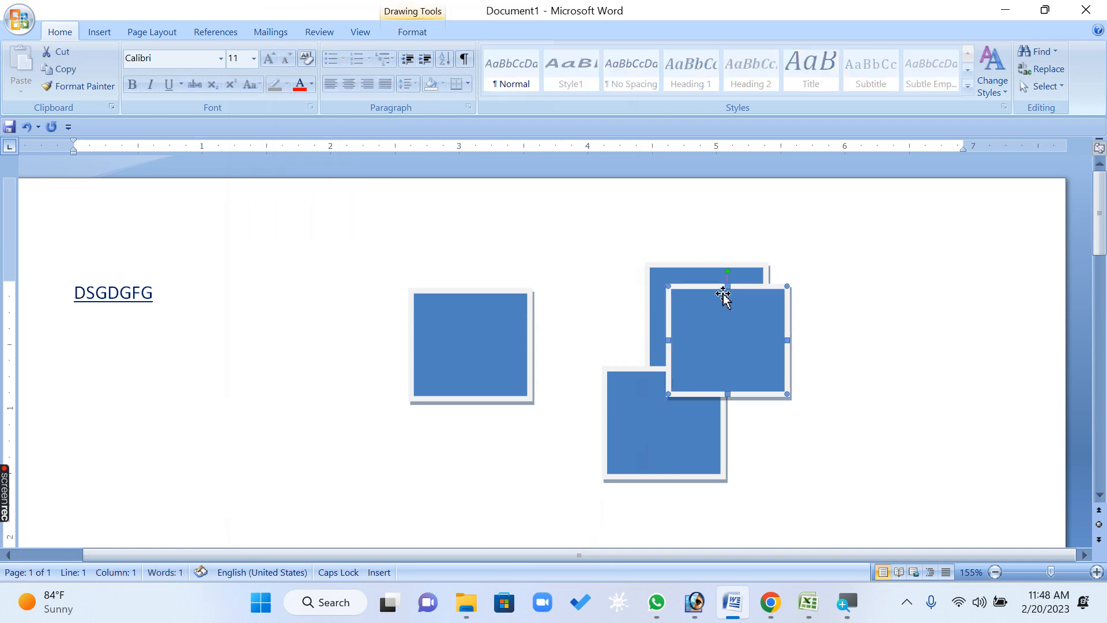
Select the whole document again and reopen the Font dialog, closing it without changes
left_click(267, 297)
key("ctrl+a")
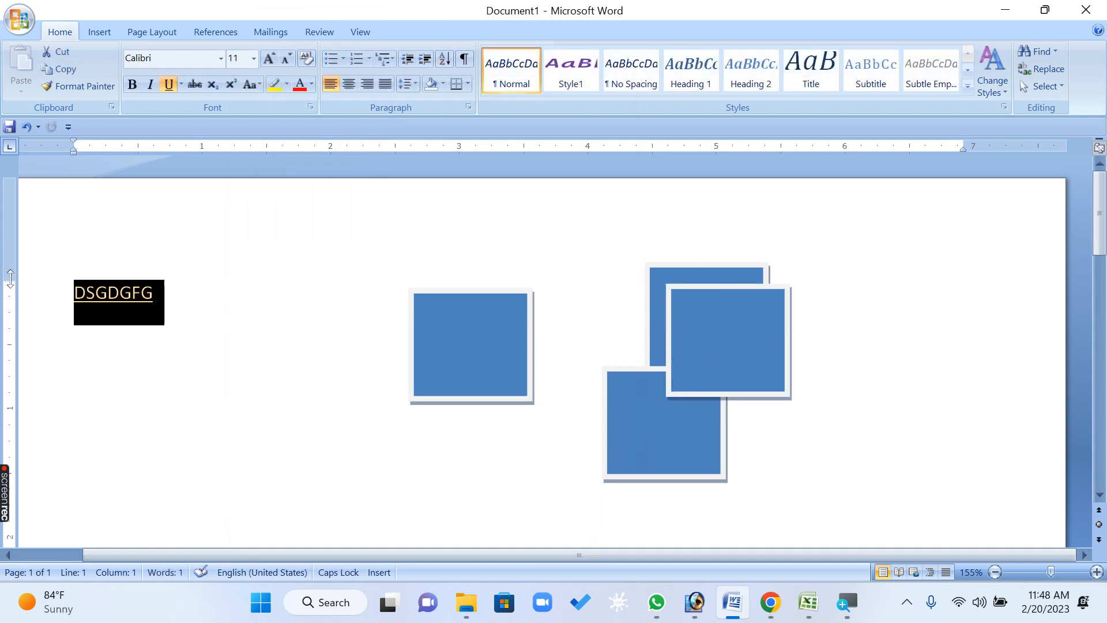
key("ctrl+d")
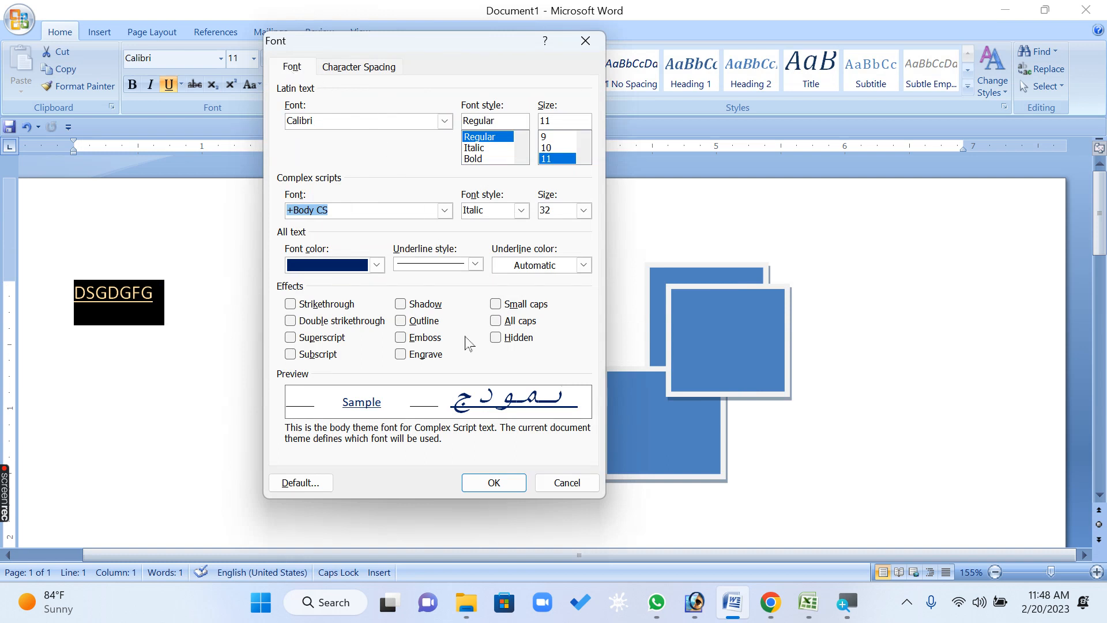
left_click(551, 482)
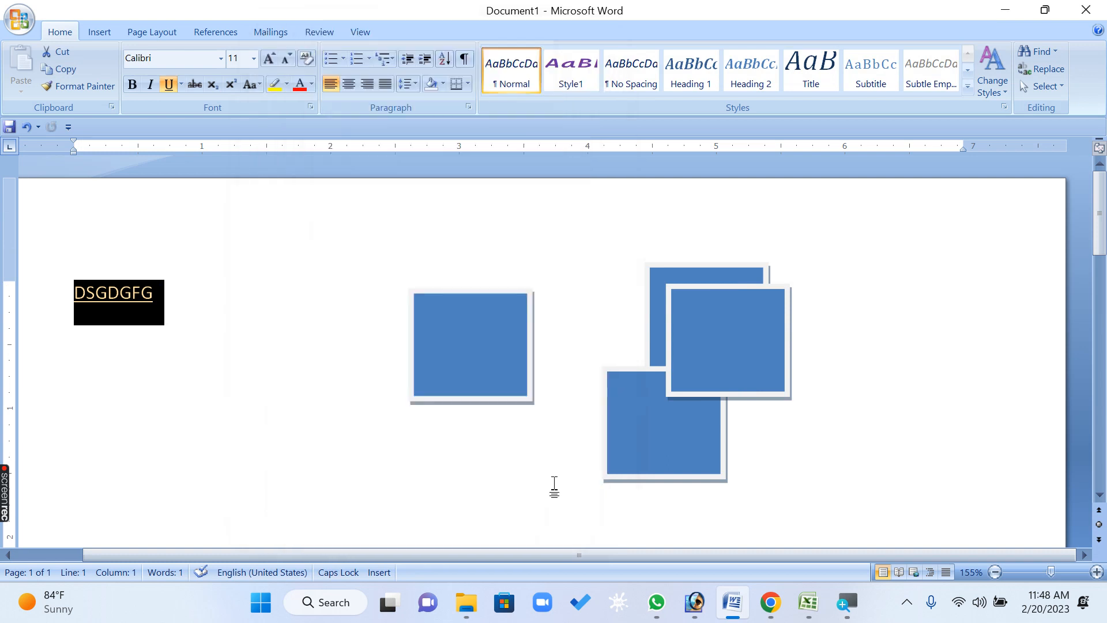
Create a new document and generate sample paragraphs with =RAND()
key("ctrl+n")
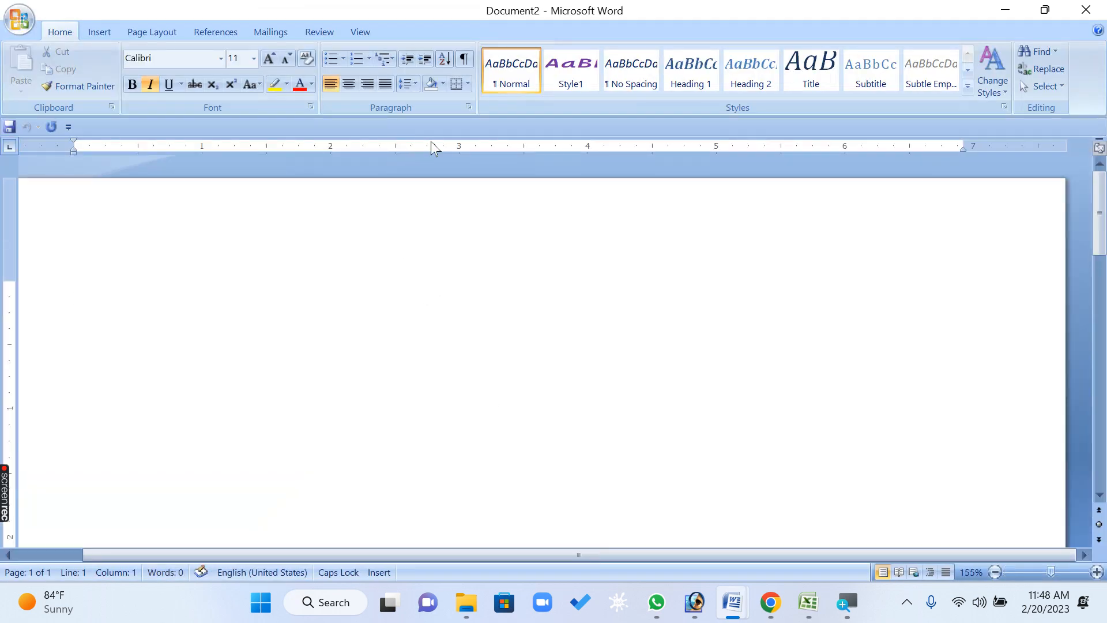
type("=RAND()")
key("Return")
Select all the sample text and remove its italic formatting
key("ctrl+a")
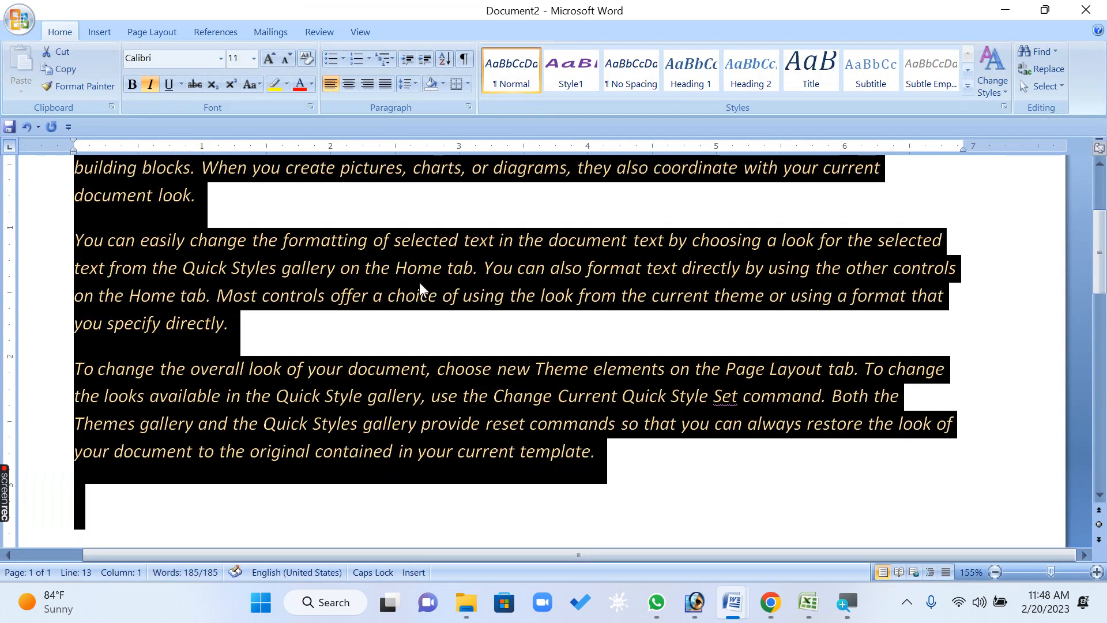
key("ctrl+i")
left_click(428, 277)
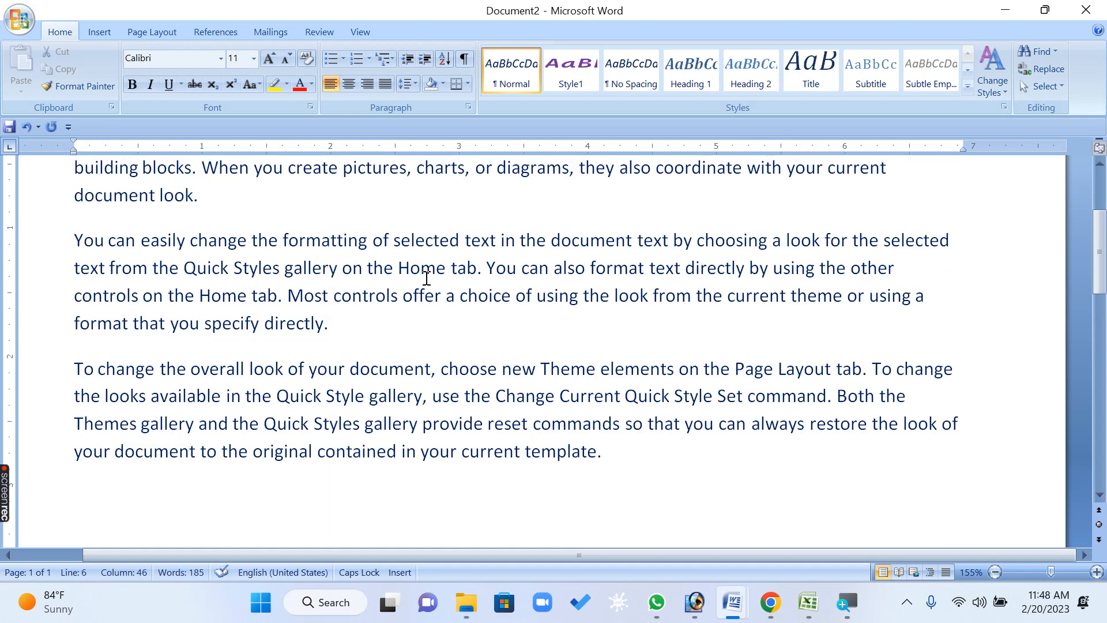
Convert all the document text to all caps
key("ctrl+a")
key("ctrl+shift+a")
left_click(428, 280)
scroll(428, 281, "up", 3)
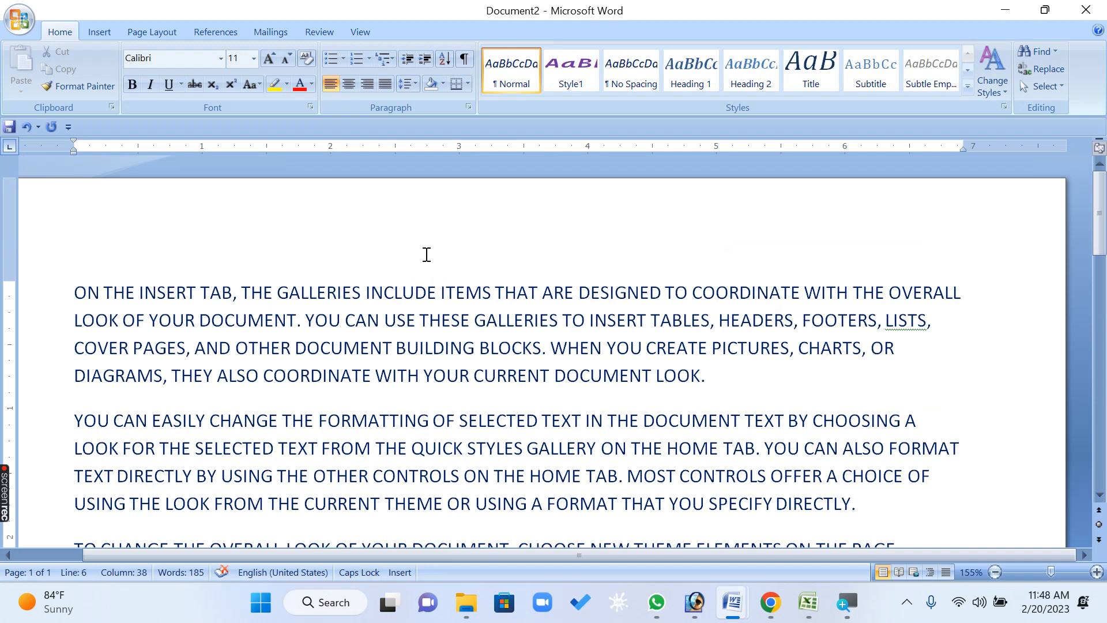
Select the first paragraph and pick Microsoft Sans Serif as the font in the Font dialog
triple_click(726, 376)
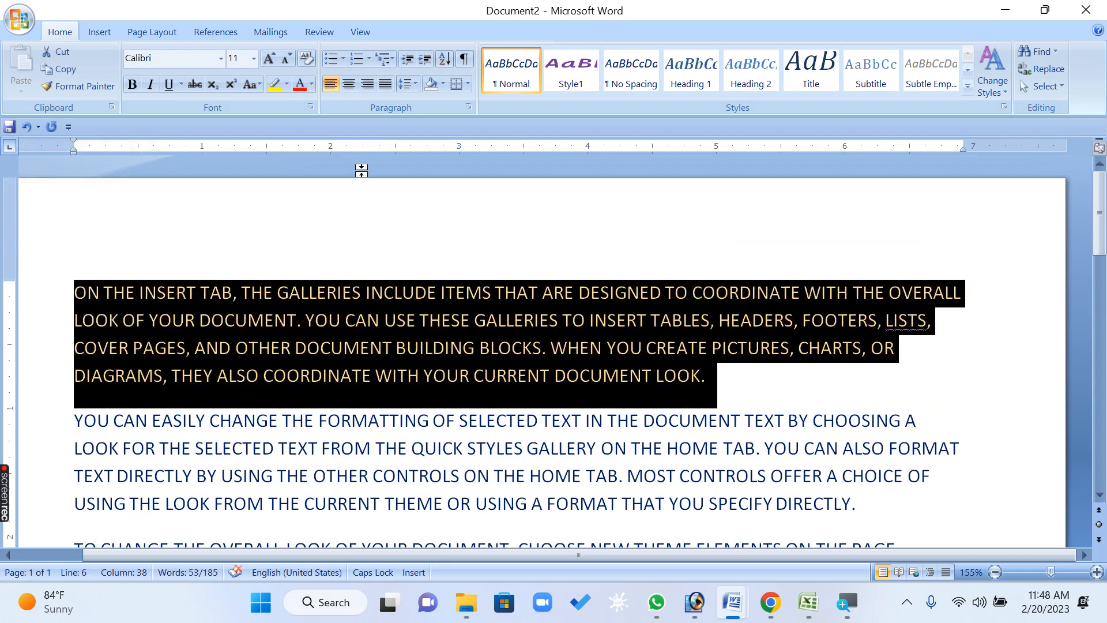
key("ctrl+d")
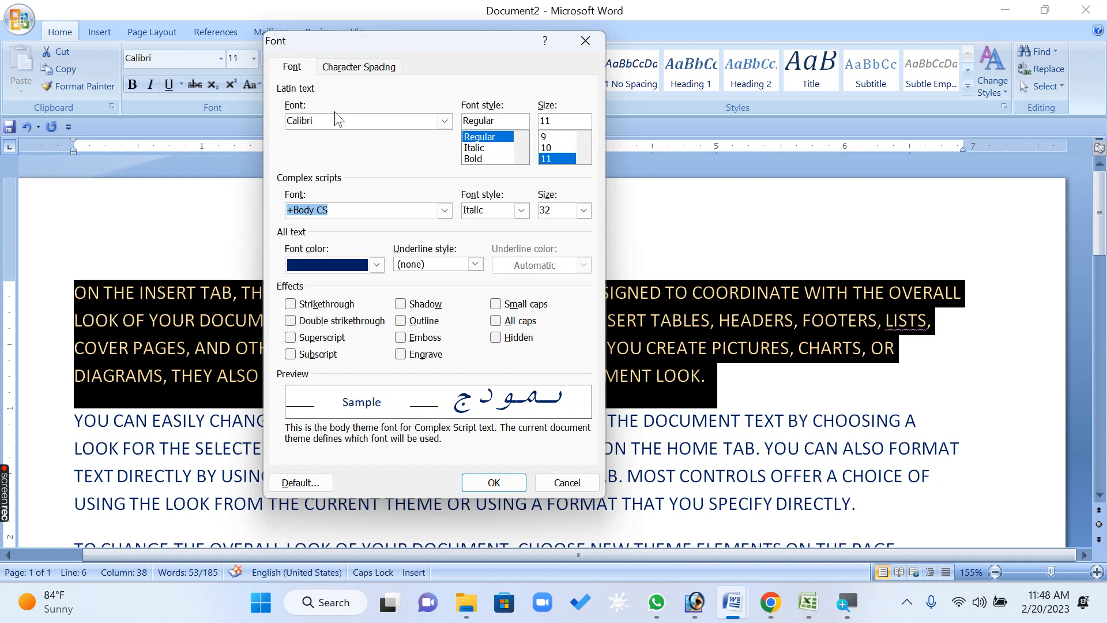
left_click(445, 120)
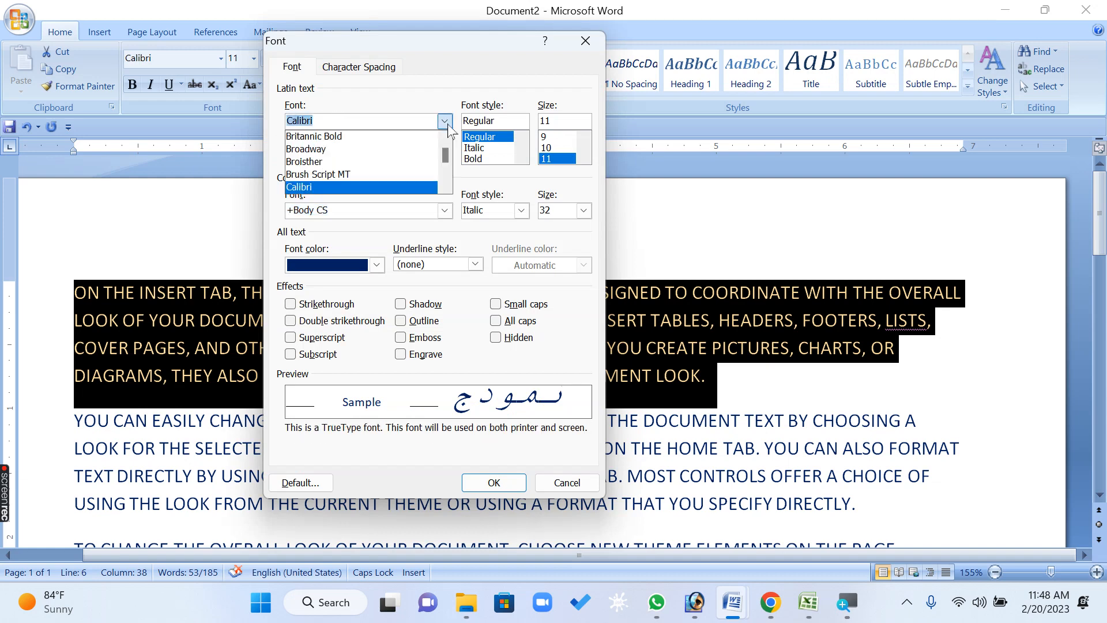
left_click_drag(447, 155, 449, 168)
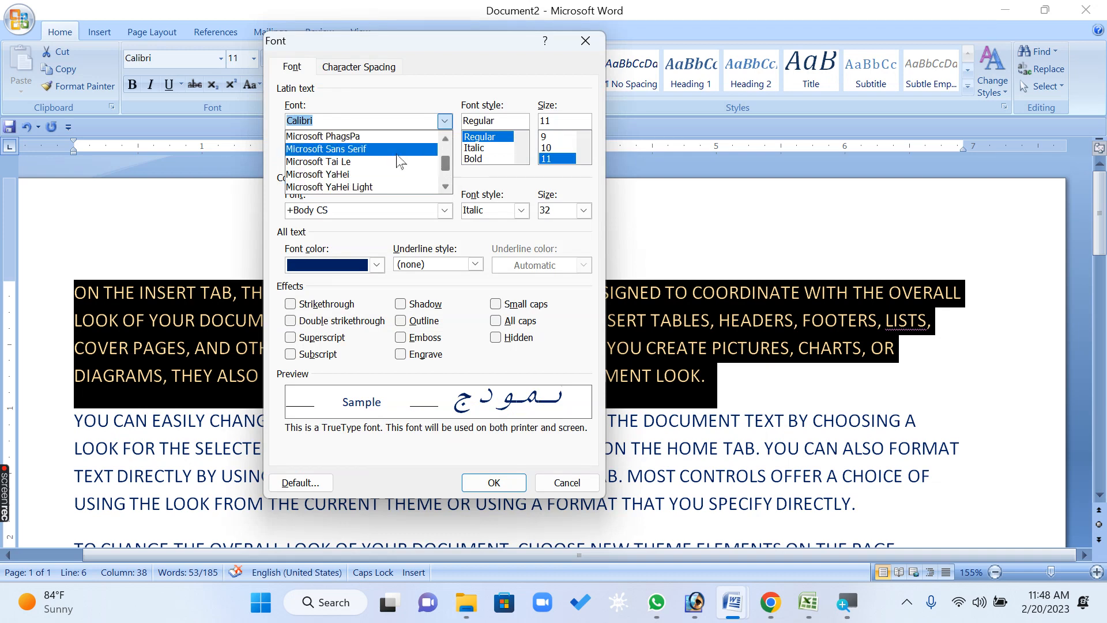
left_click(393, 151)
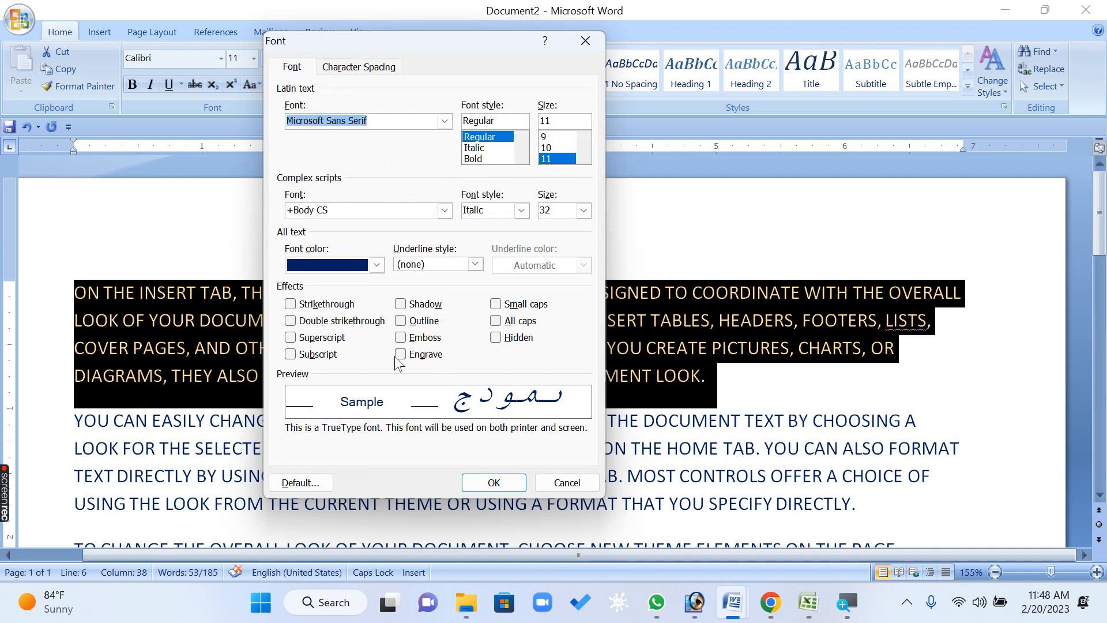
Browse the font list, select Mistral, and close the Font dialog without applying it
key("Down")
key("Down")
key("Down")
key("Down")
key("Down")
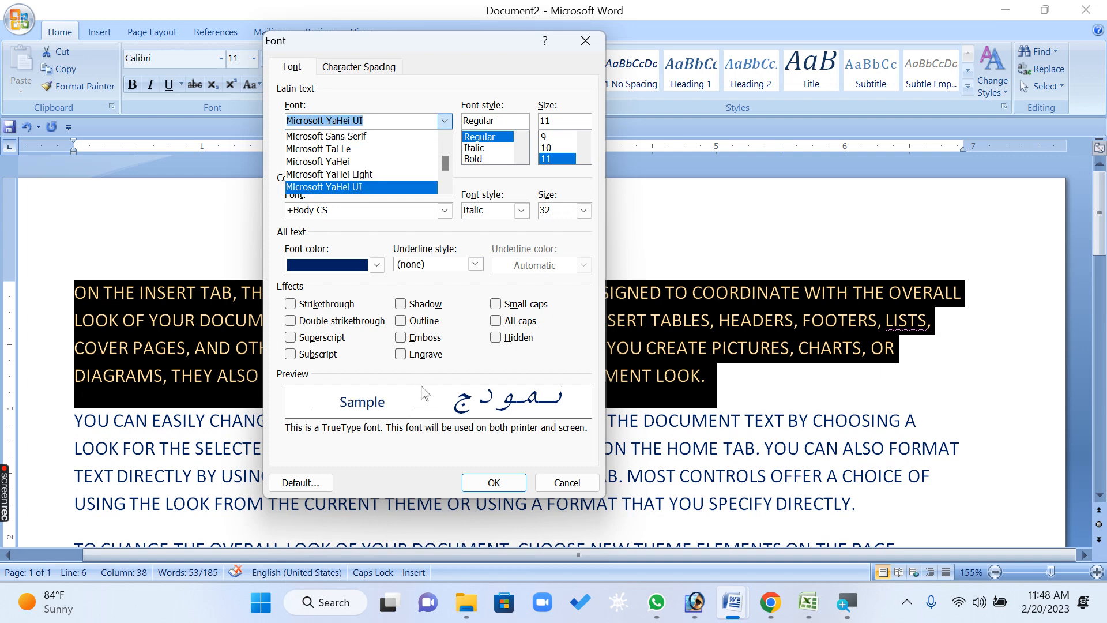
key("Down")
key("Up")
key("Down")
key("Down")
key("Down")
key("Down")
key("Down")
key("Down")
key("Down")
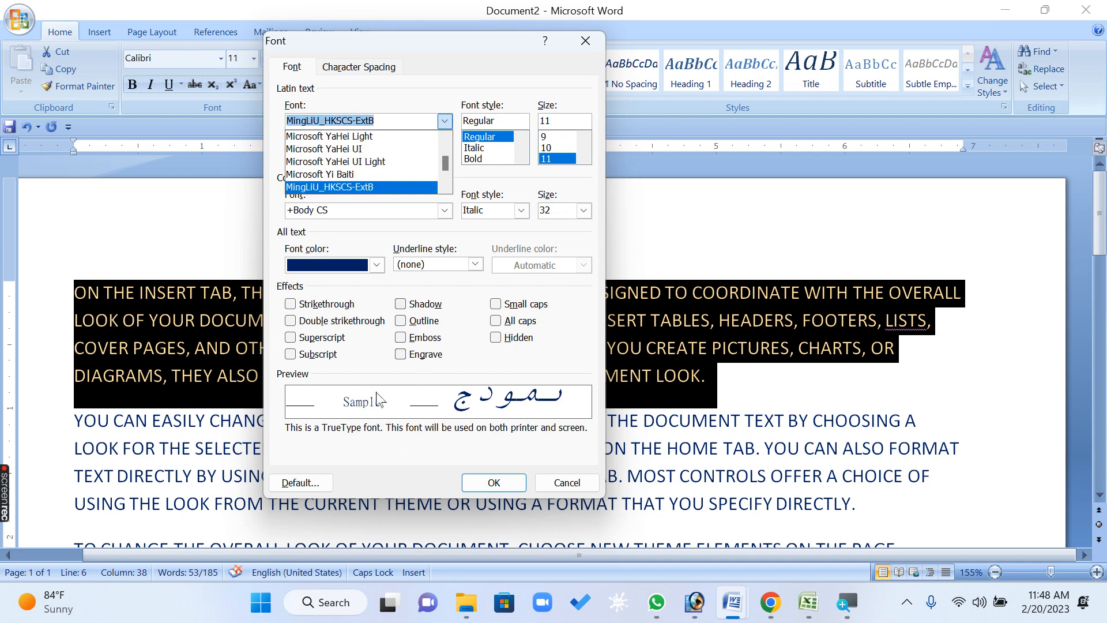
key("Up")
key("Up")
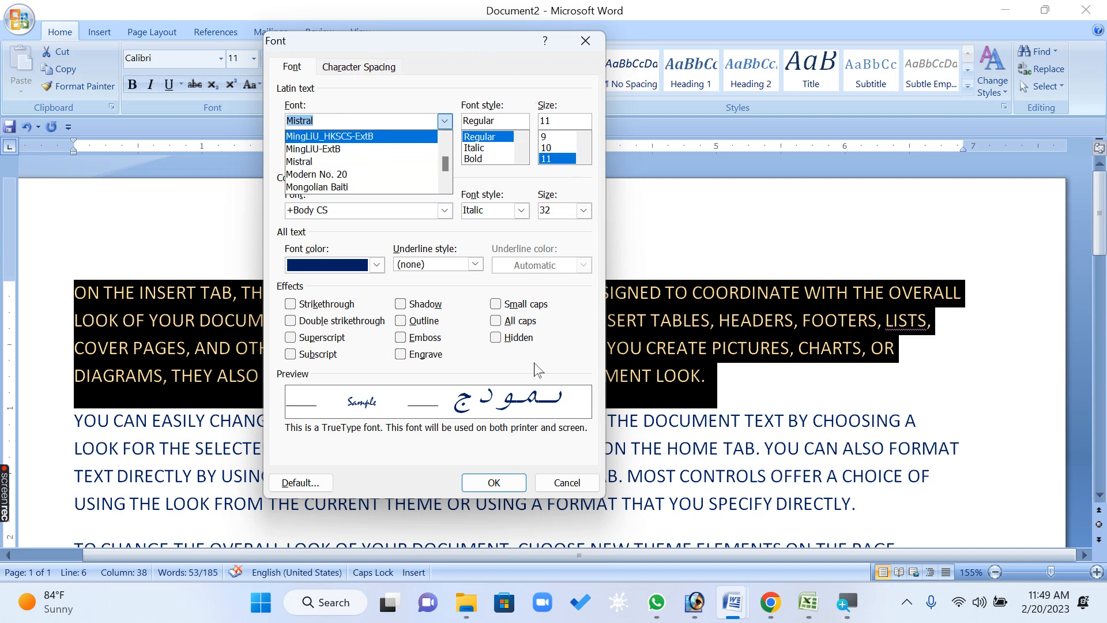
left_click(340, 164)
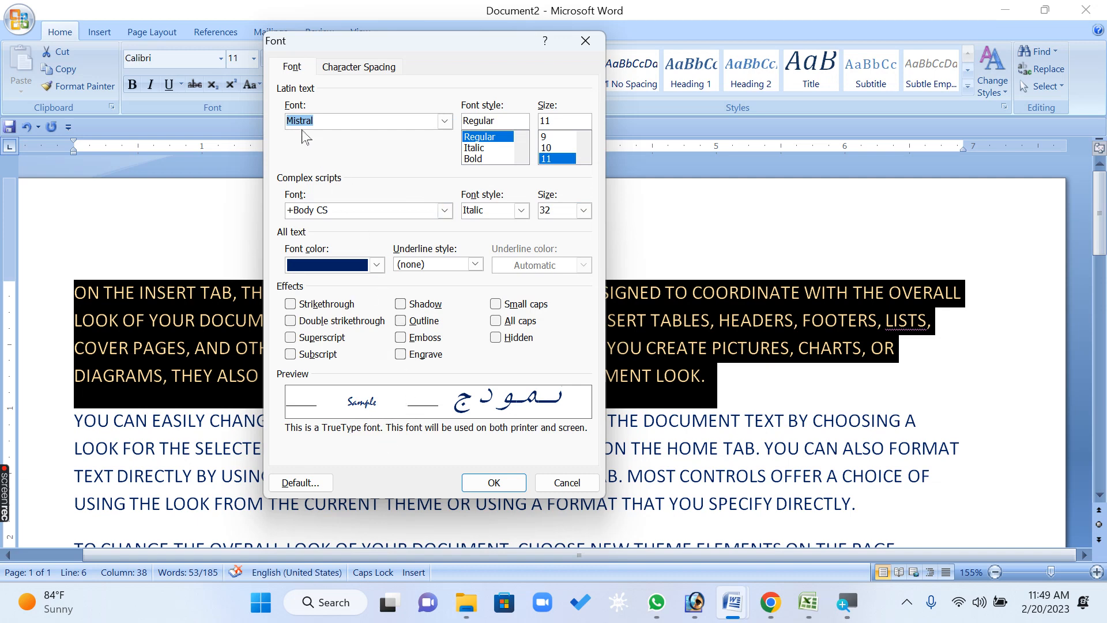
left_click_drag(330, 120, 231, 113)
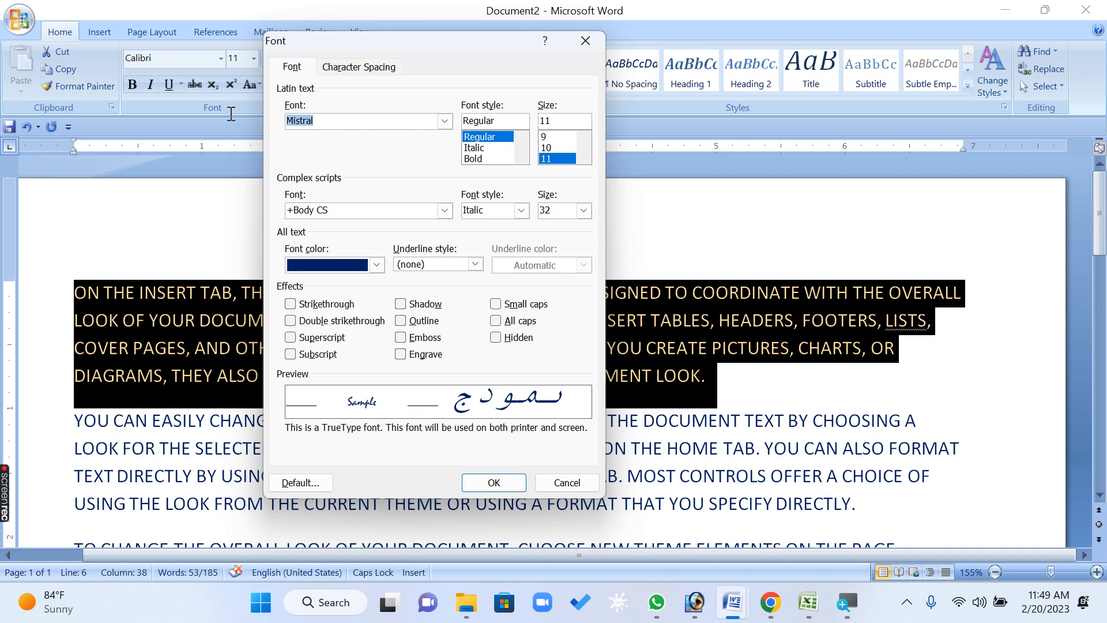
double_click(386, 122)
left_click(586, 40)
Select the first line of the first paragraph and set its font to Broisther
left_click(358, 277)
left_click_drag(706, 378, 1023, 248)
left_click(271, 323)
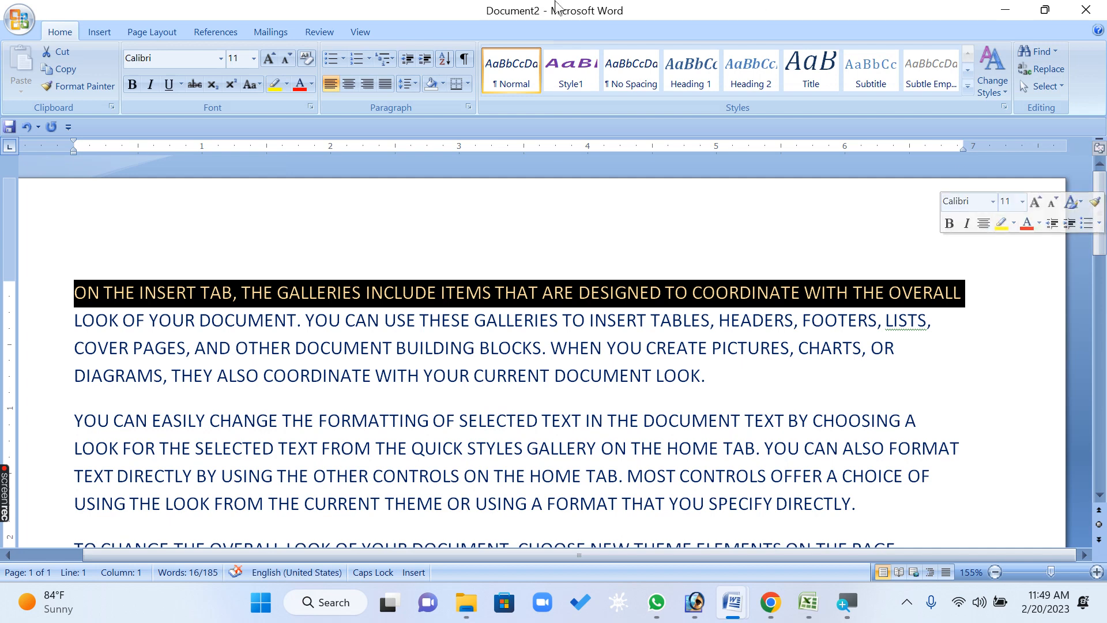
left_click(221, 58)
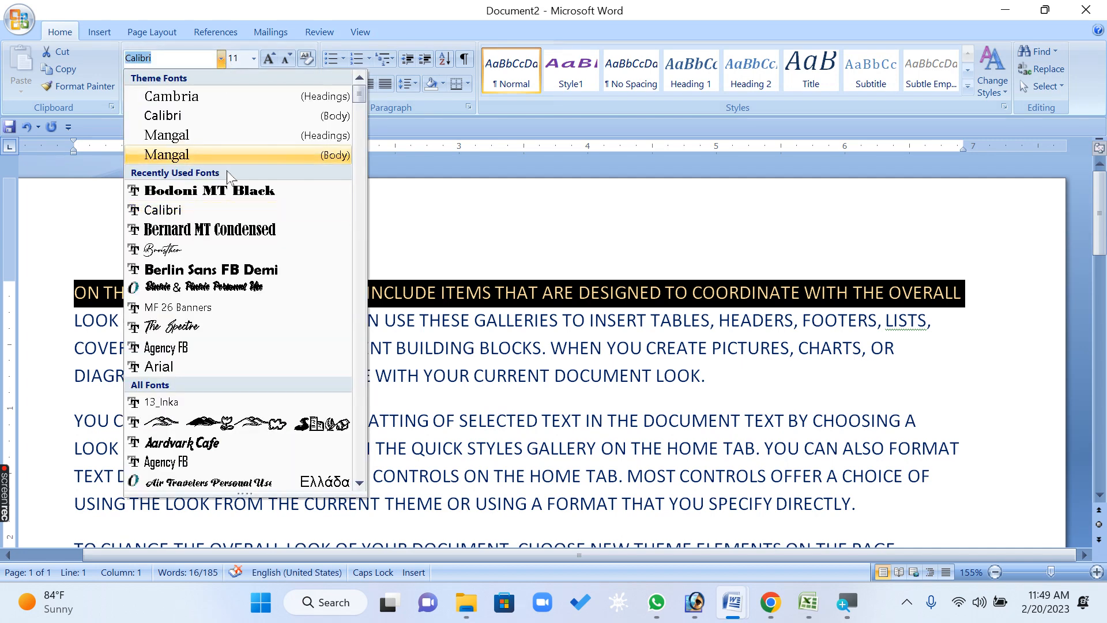
left_click(242, 250)
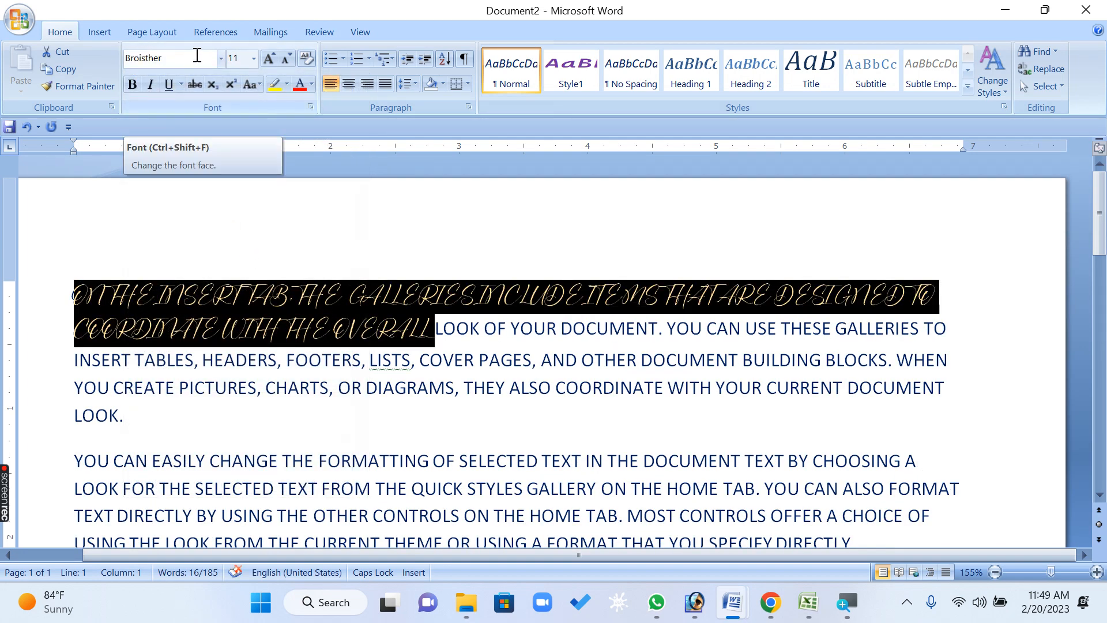
Select the first paragraph and set its font to Monotype Corsiva from the font list
left_click(289, 387)
double_click(50, 311)
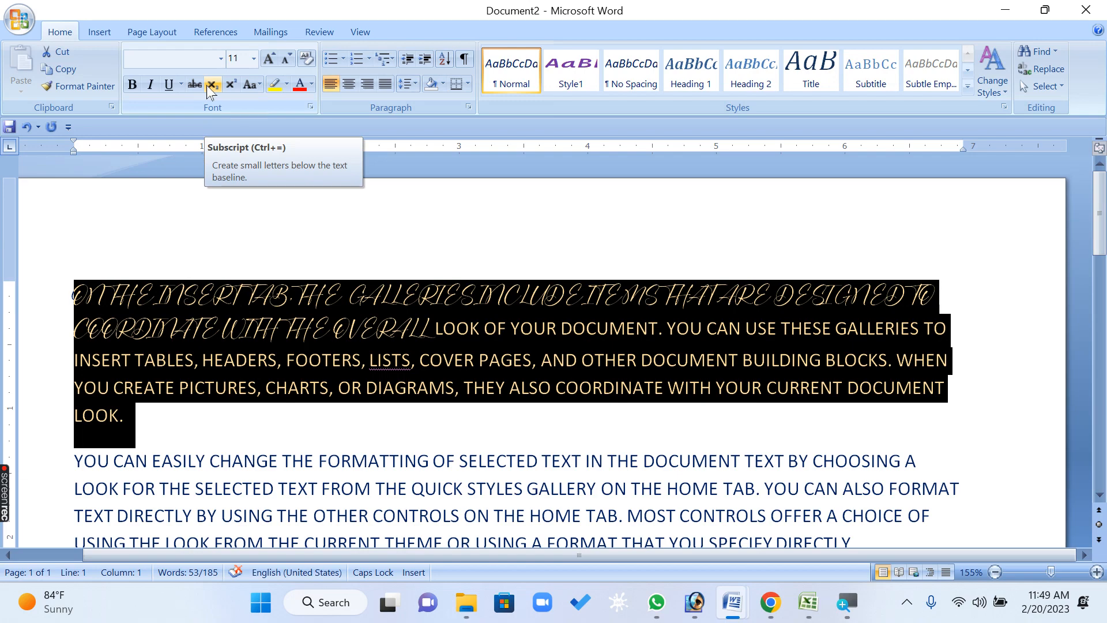
left_click(221, 59)
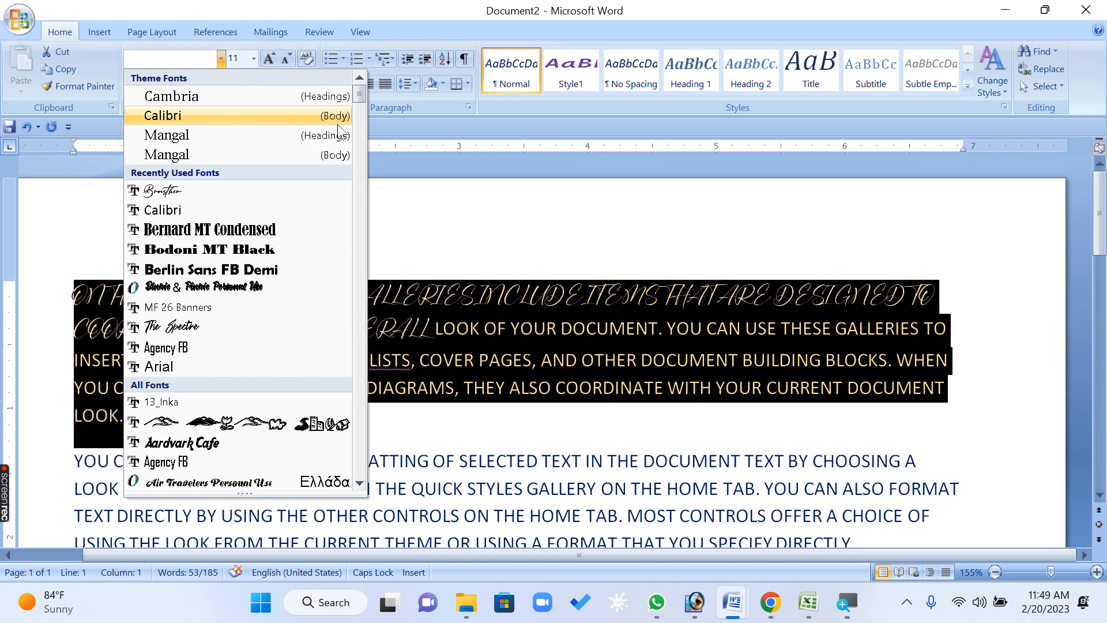
left_click_drag(359, 101, 363, 335)
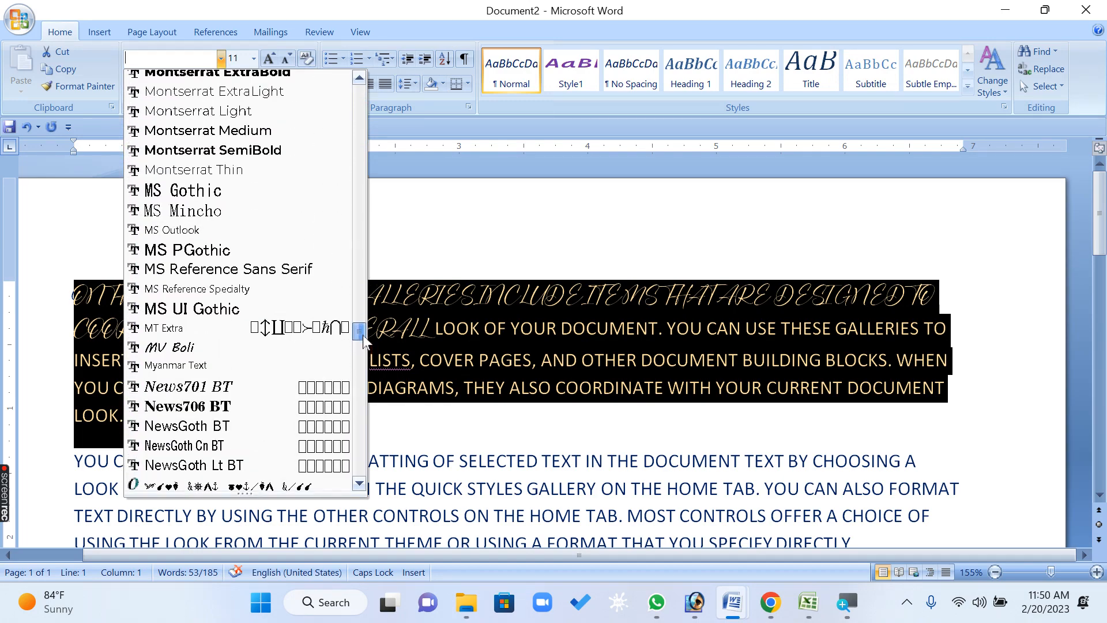
left_click_drag(363, 334, 362, 329)
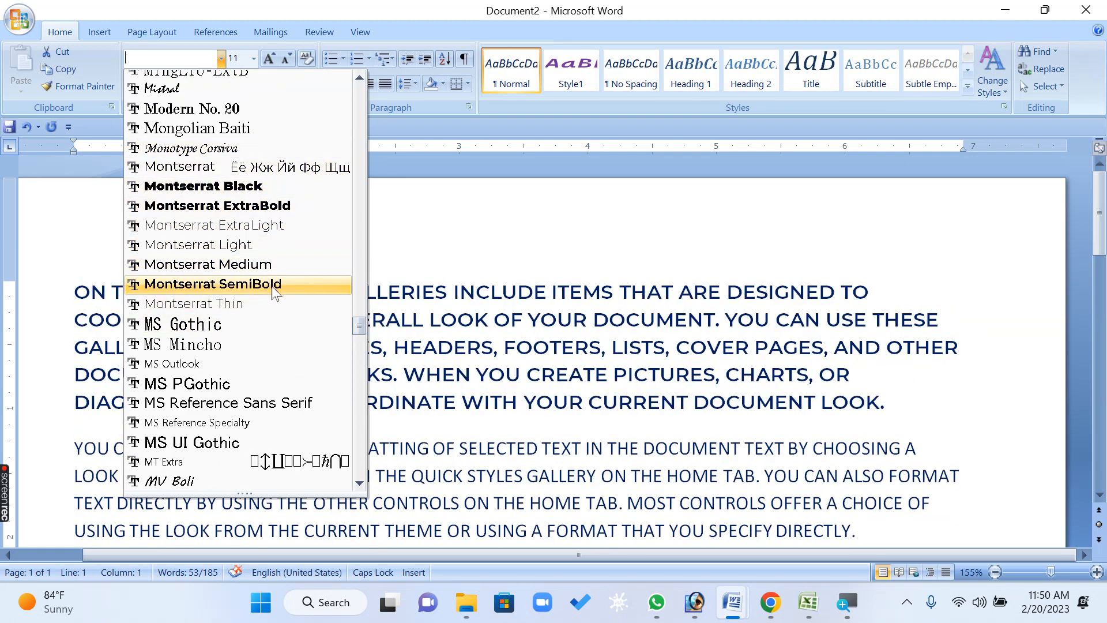
scroll(277, 169, "up", 1)
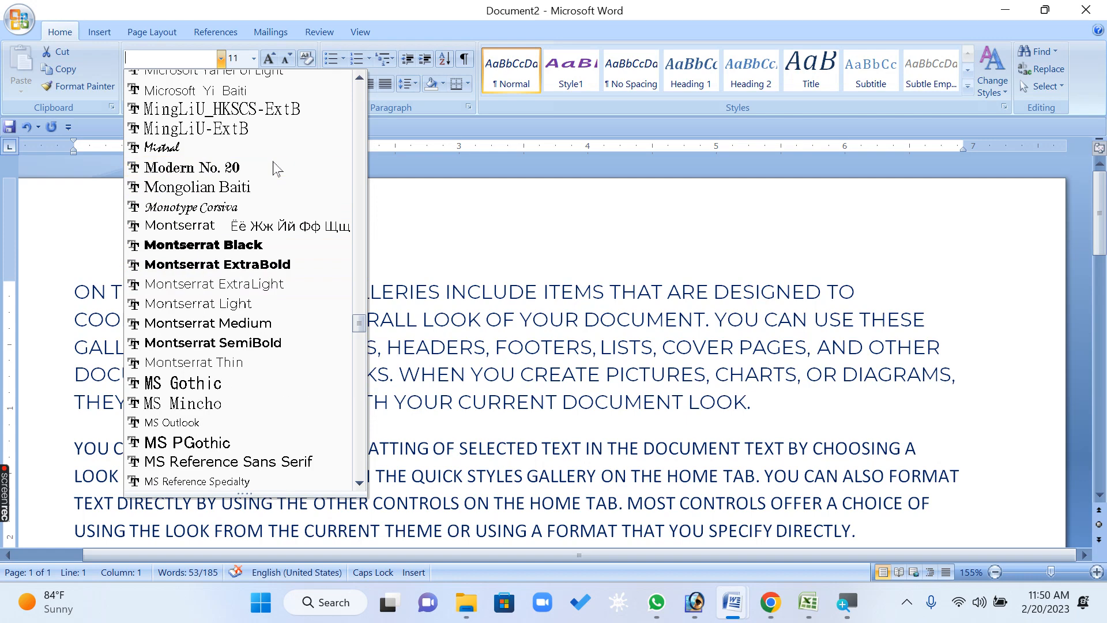
left_click(250, 208)
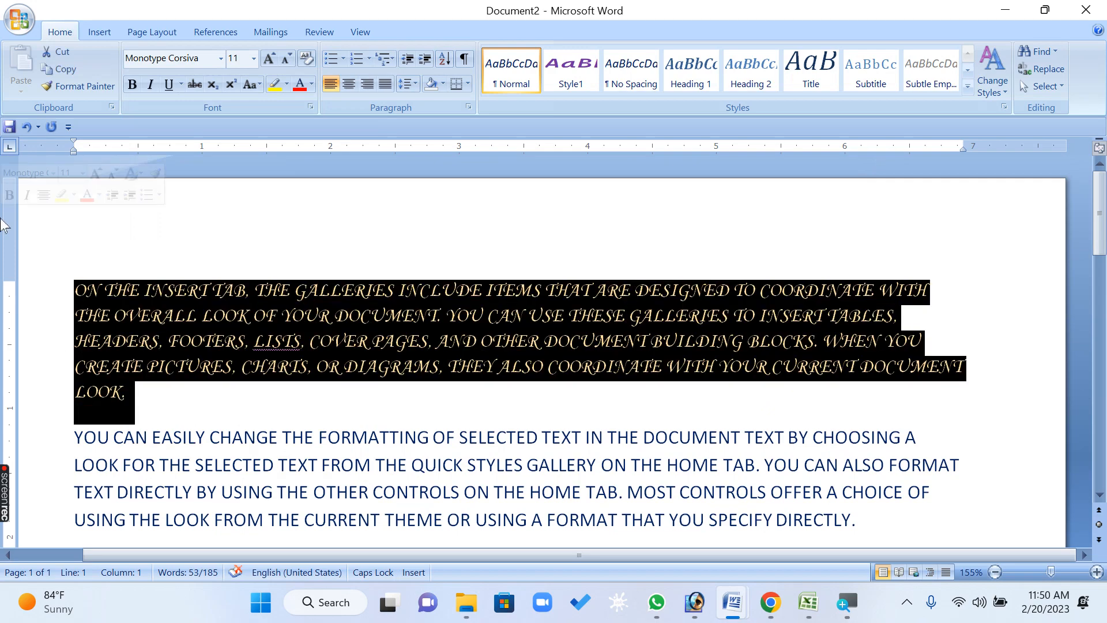
Enlarge the first paragraph's font size step by step to 16 pt
key("ctrl+shift+period")
key("ctrl+shift+period")
key("ctrl+shift+period")
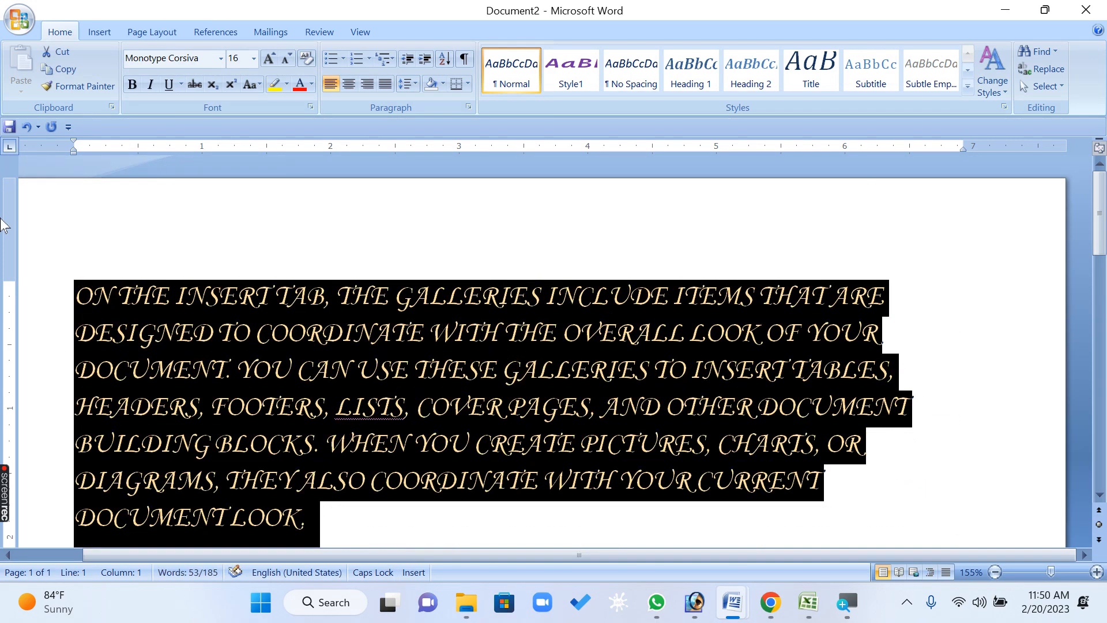
left_click(403, 341)
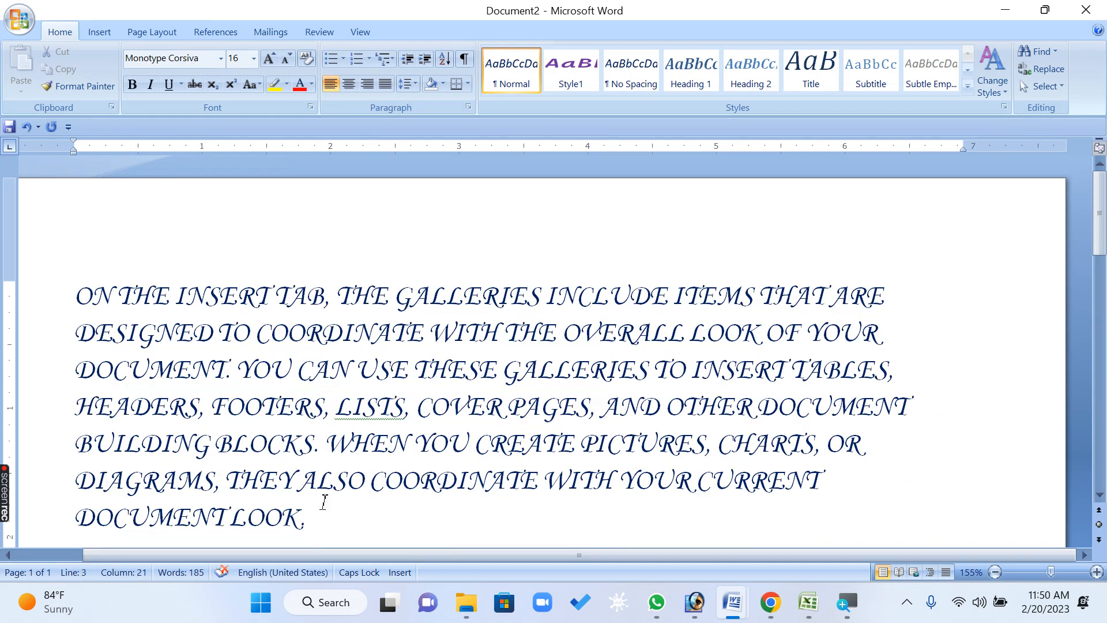
Select the first paragraph and apply the font name FIXED, accepting it despite the unavailable-font warning
left_click_drag(304, 518, 82, 326)
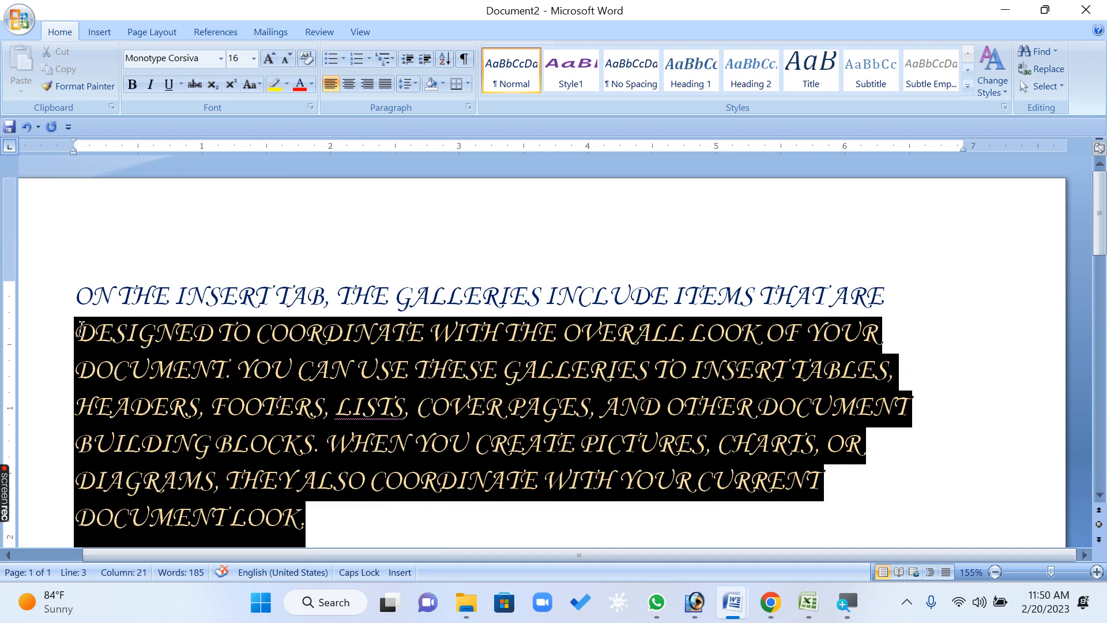
left_click(194, 332)
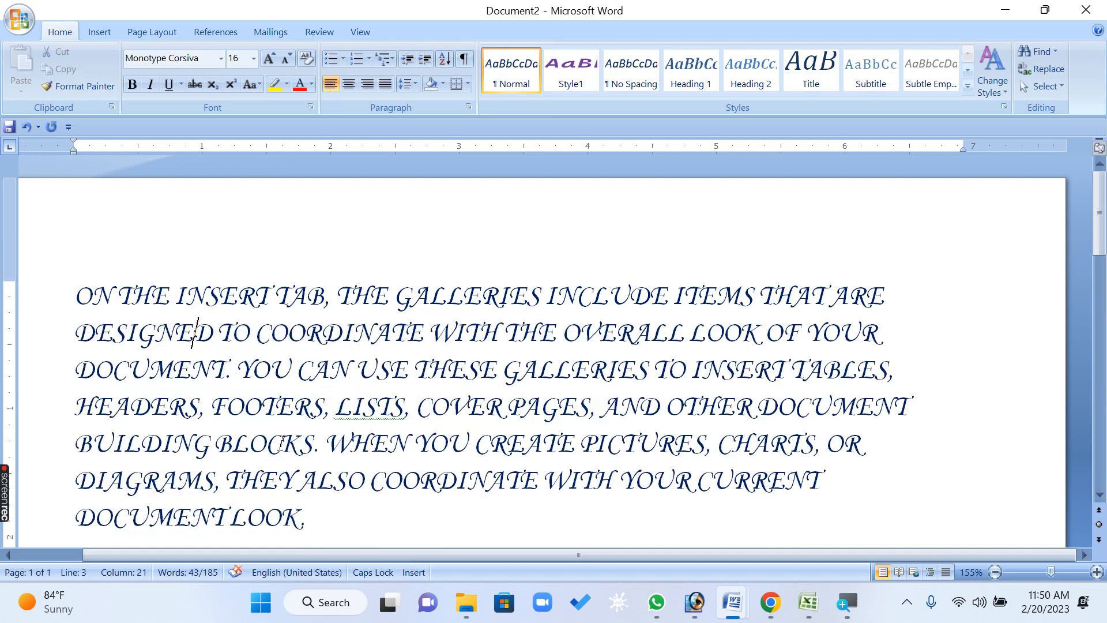
left_click(358, 521)
double_click(58, 296)
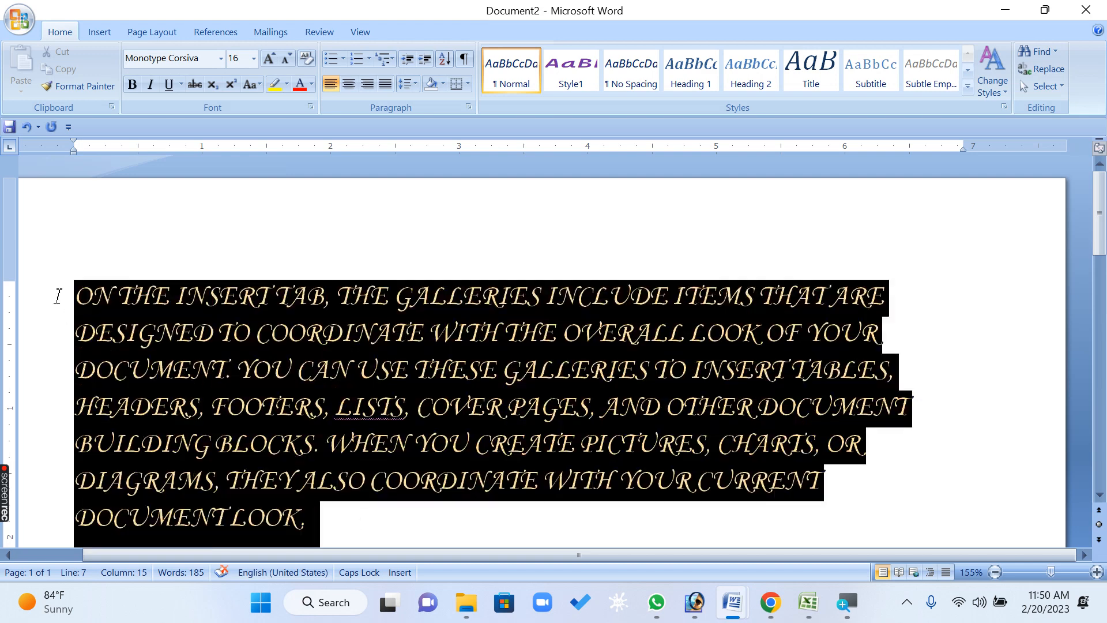
left_click(221, 59)
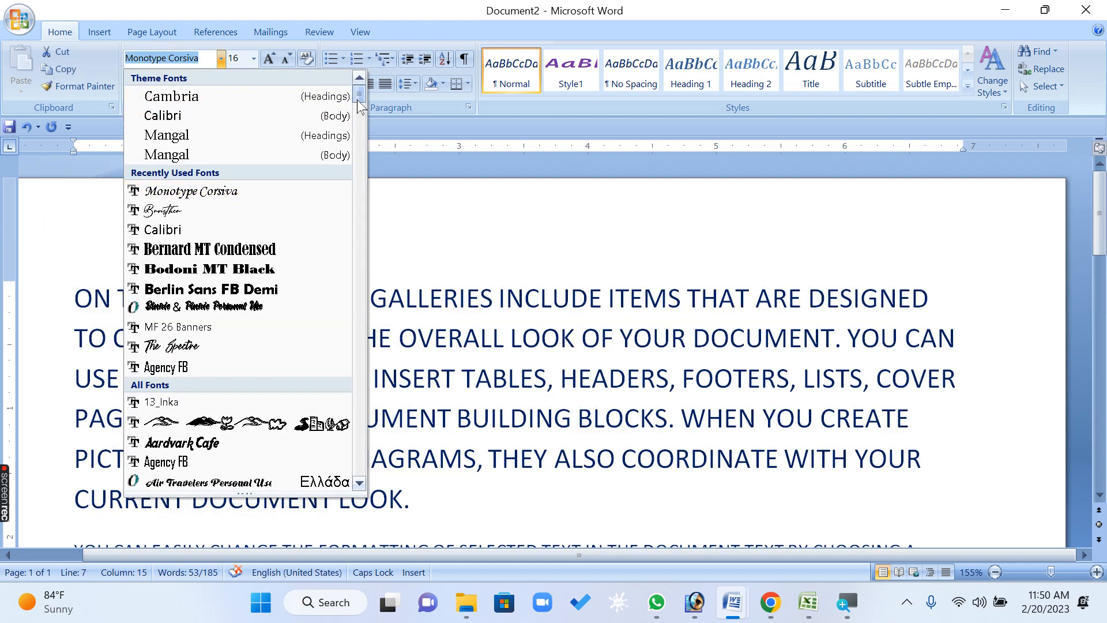
type("Fl")
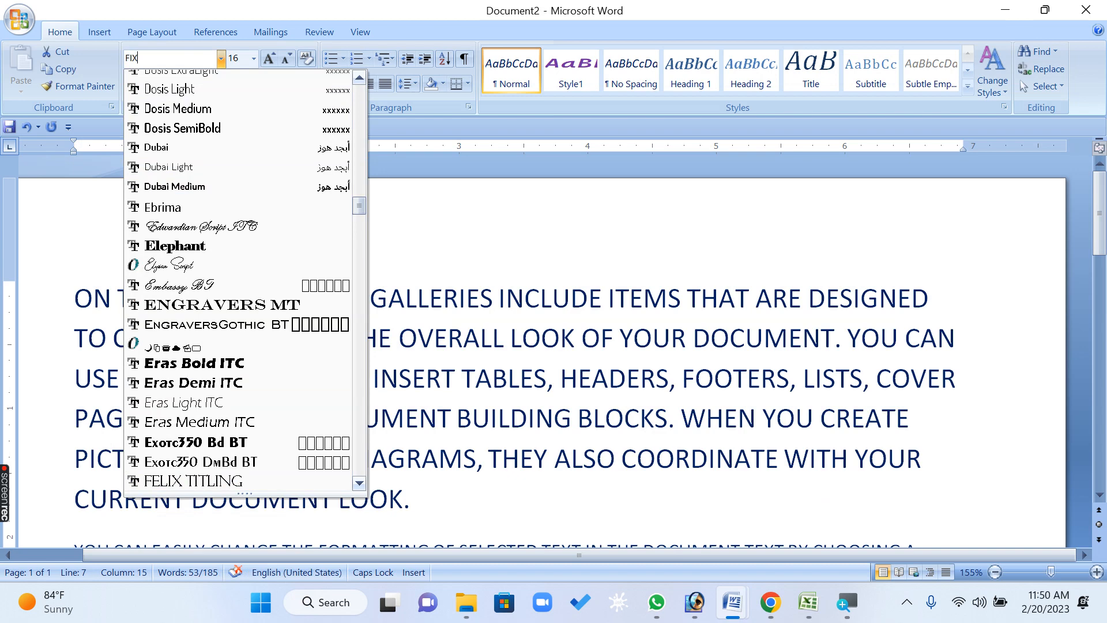
key("Return")
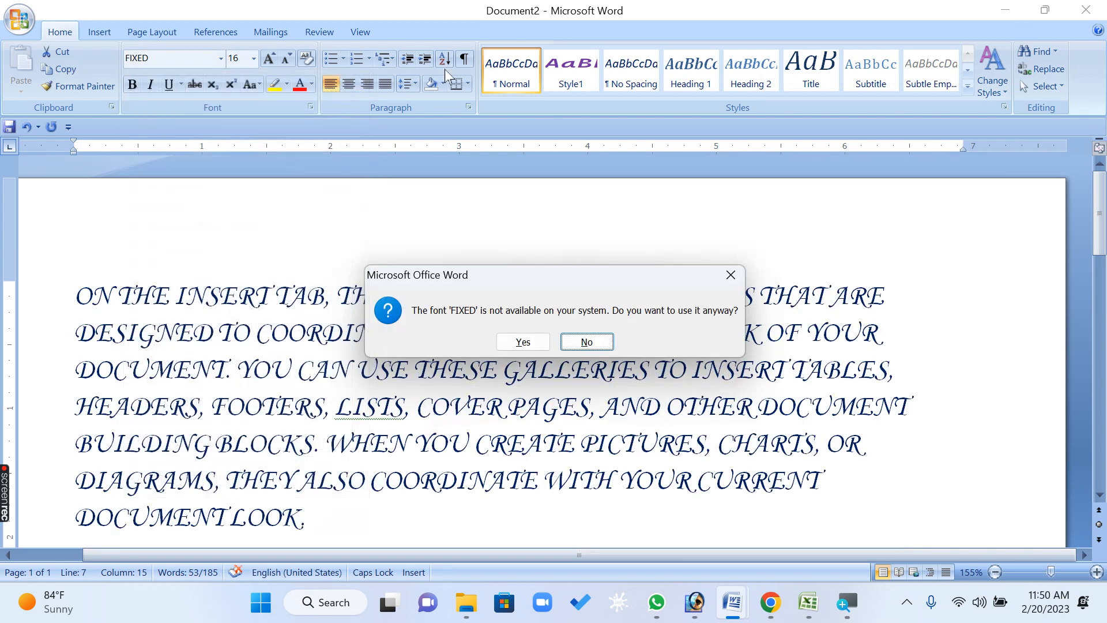
left_click(523, 343)
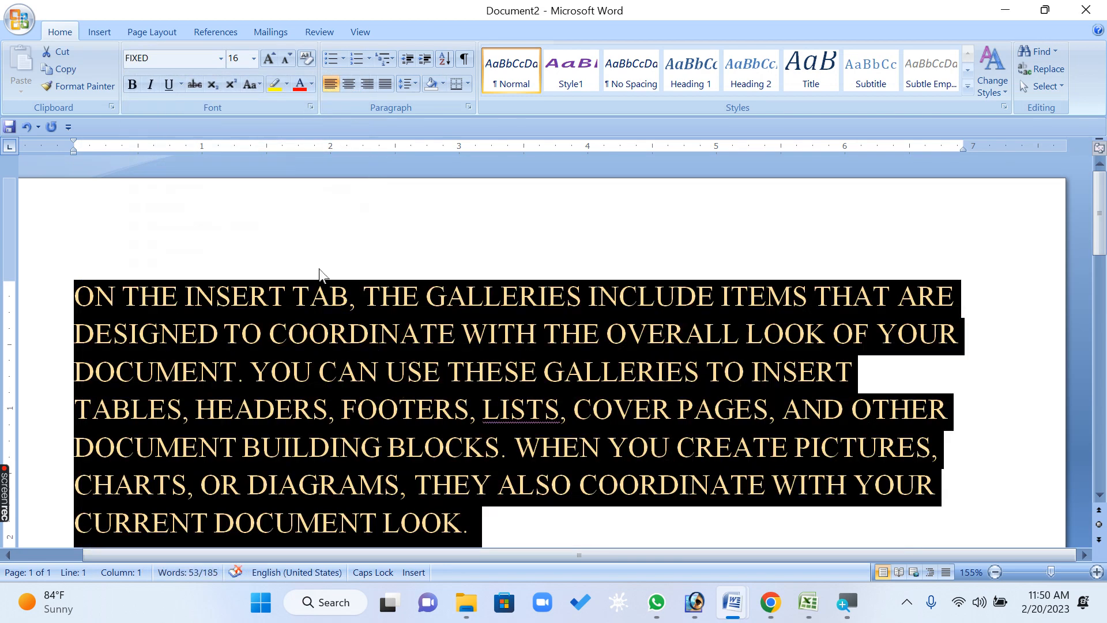
Browse the font list and set the first paragraph's font to Impact
left_click(220, 58)
left_click_drag(360, 95, 384, 221)
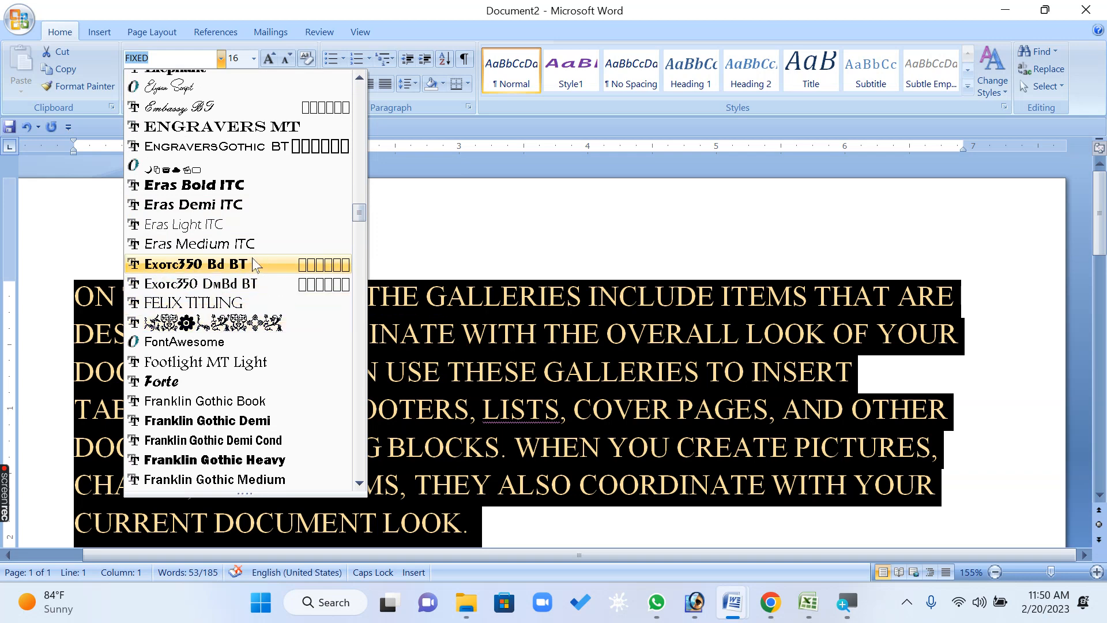
scroll(254, 193, "up", 1)
scroll(254, 192, "up", 2)
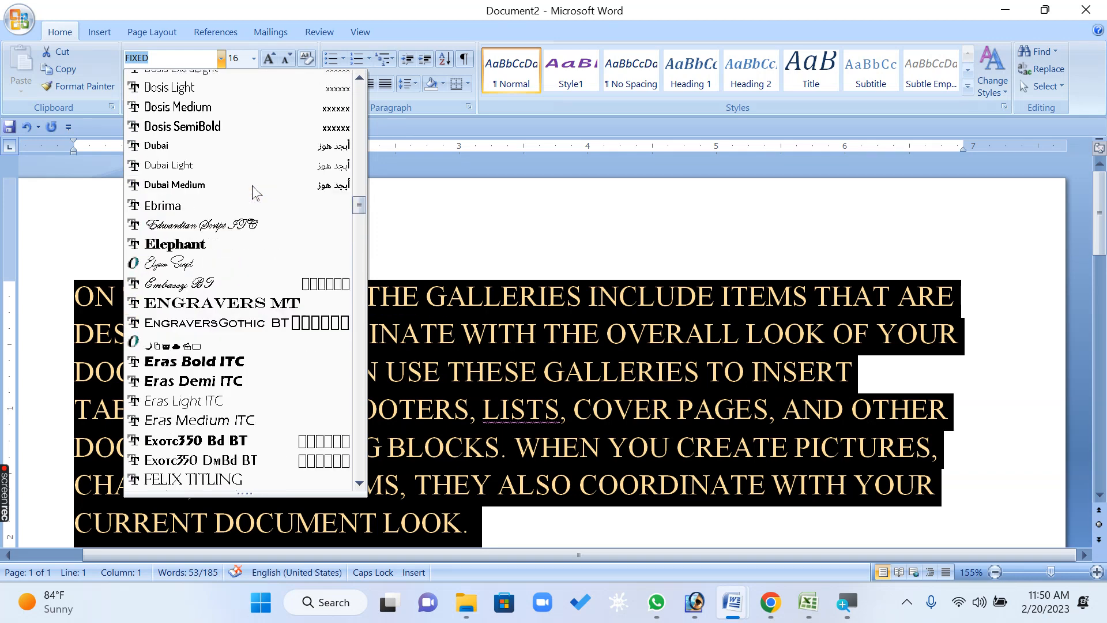
scroll(254, 192, "down", 8)
scroll(253, 192, "up", 1)
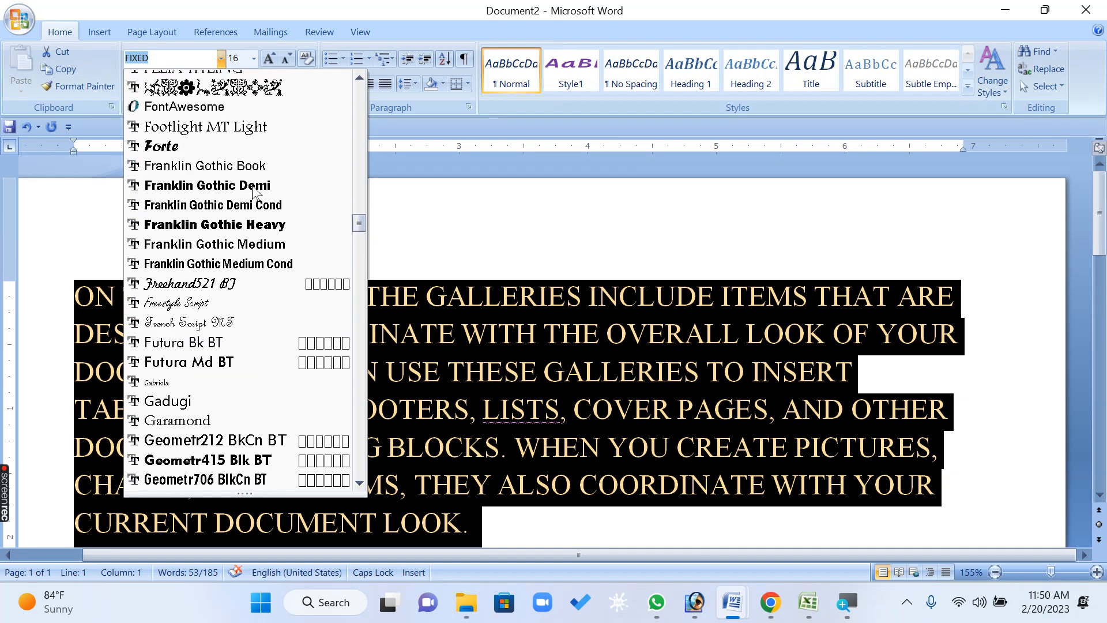
scroll(254, 192, "up", 1)
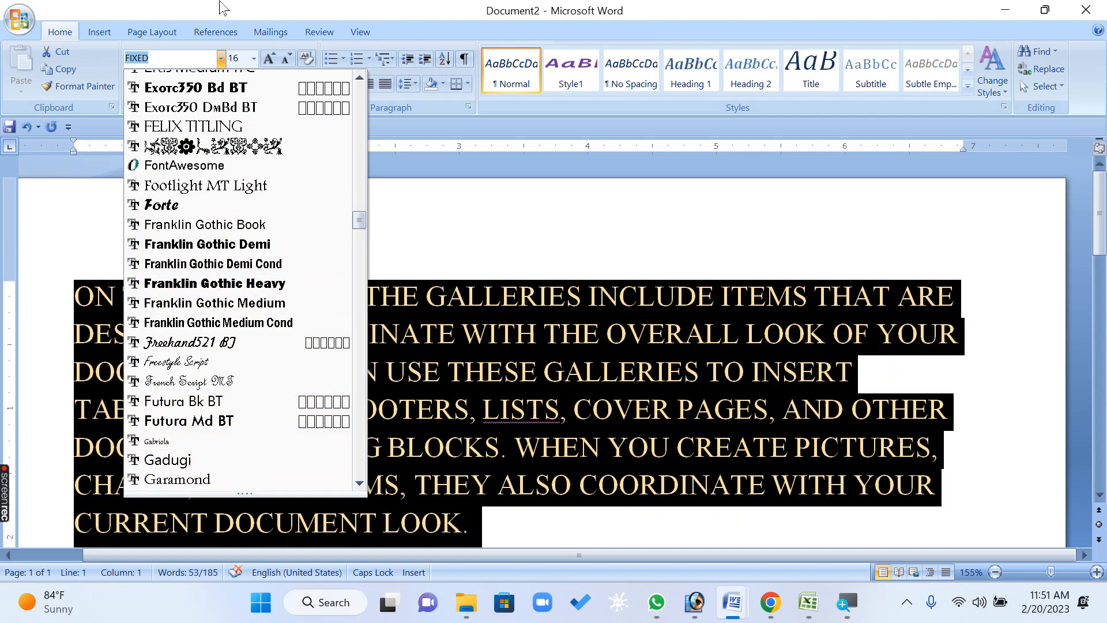
type("IMPACT")
key("Return")
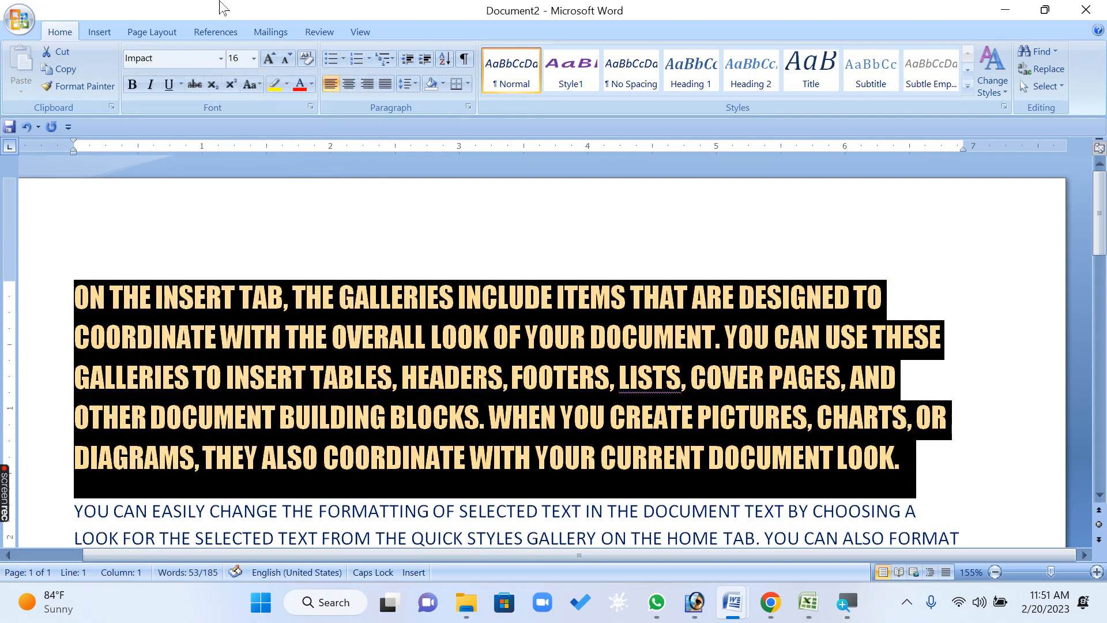
Reselect the first paragraph and set its font to Times New Roman
left_click(375, 334)
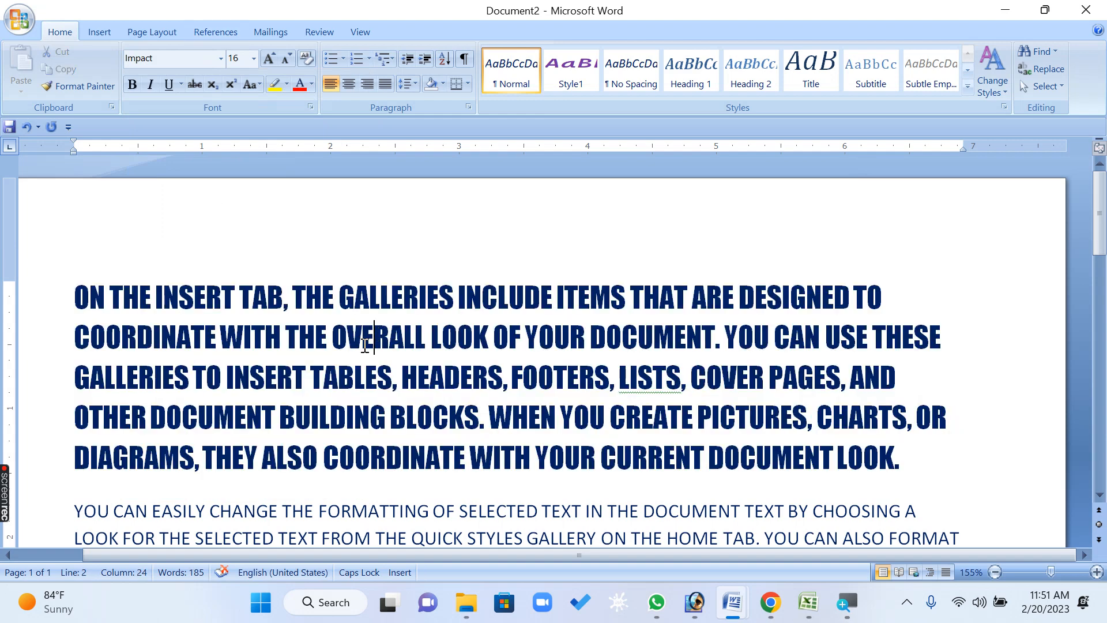
left_click_drag(929, 465, 72, 285)
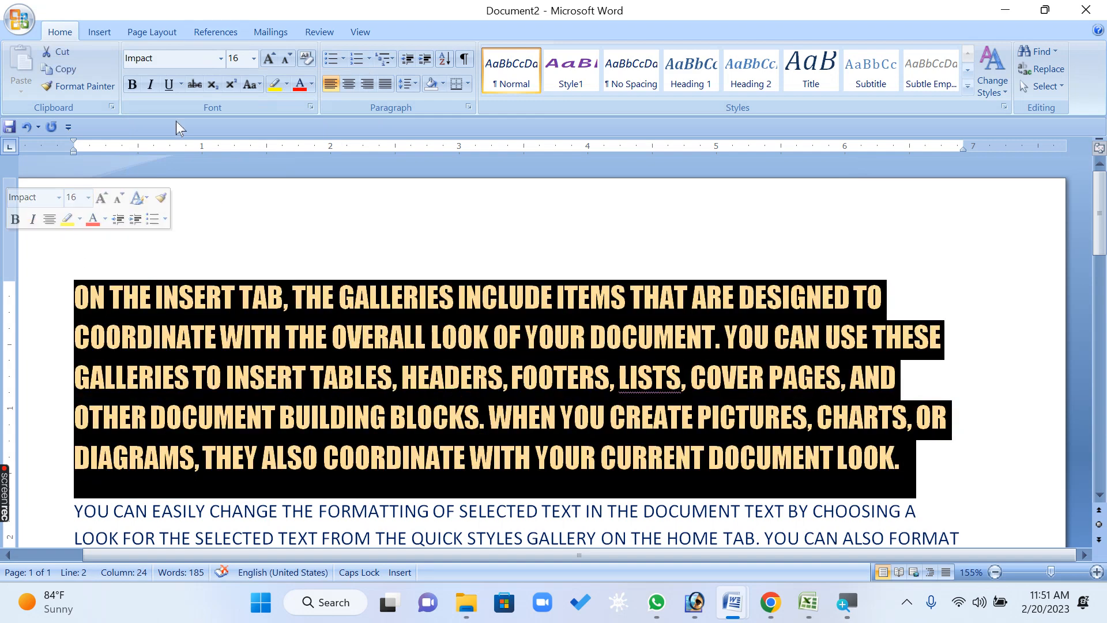
left_click(220, 58)
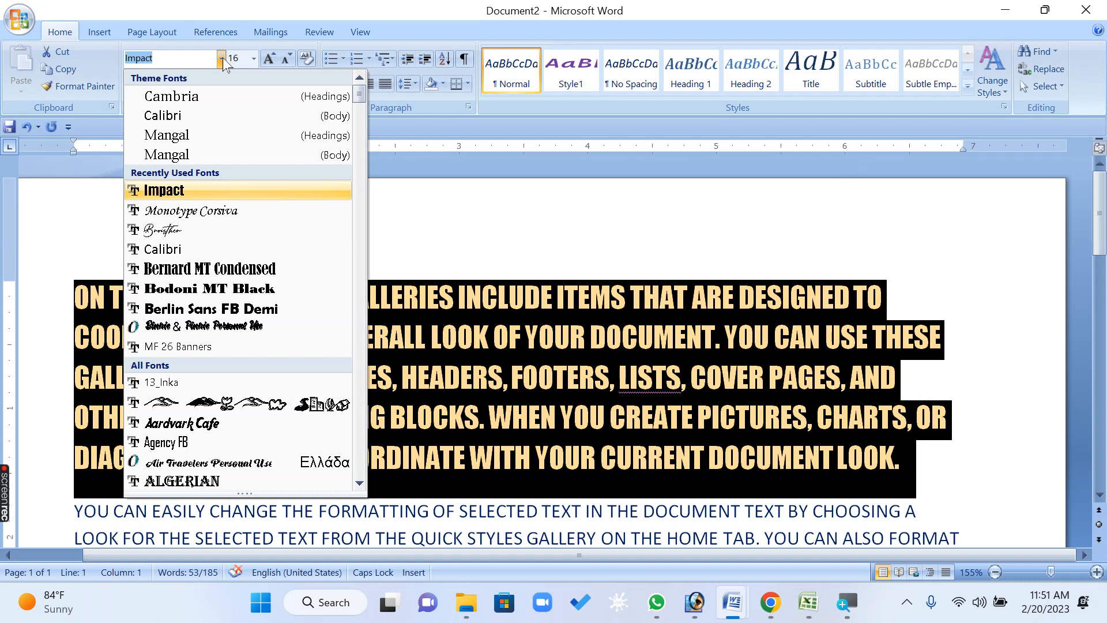
type("T")
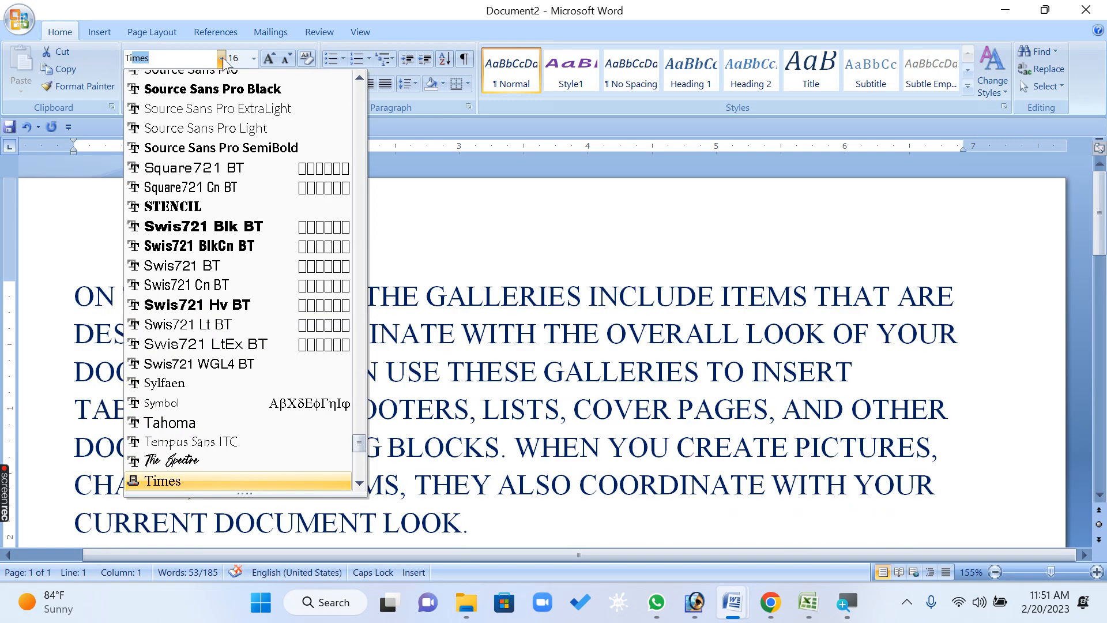
type("imes ")
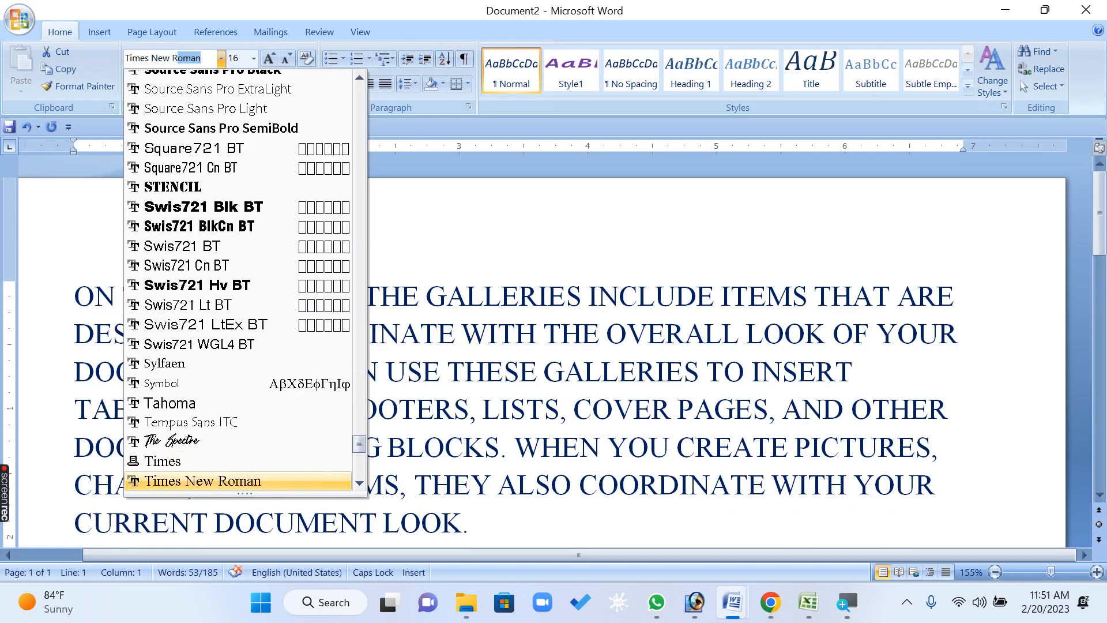
type("New R")
key("Return")
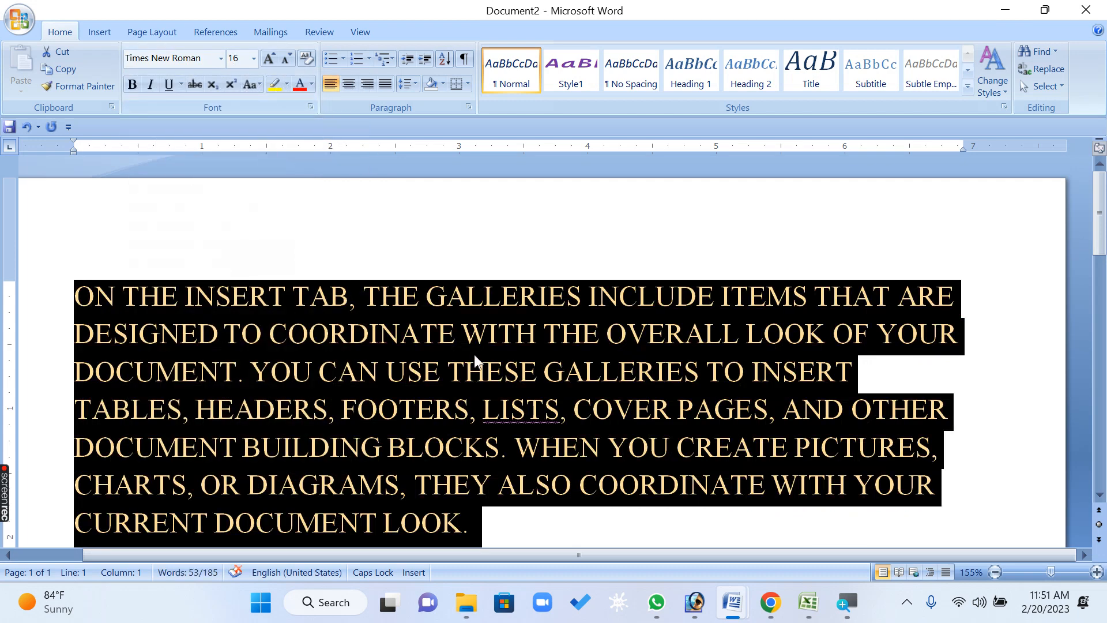
Insert three empty lines above the first paragraph and type ARIAL on the top line
left_click(462, 334)
left_click(79, 297)
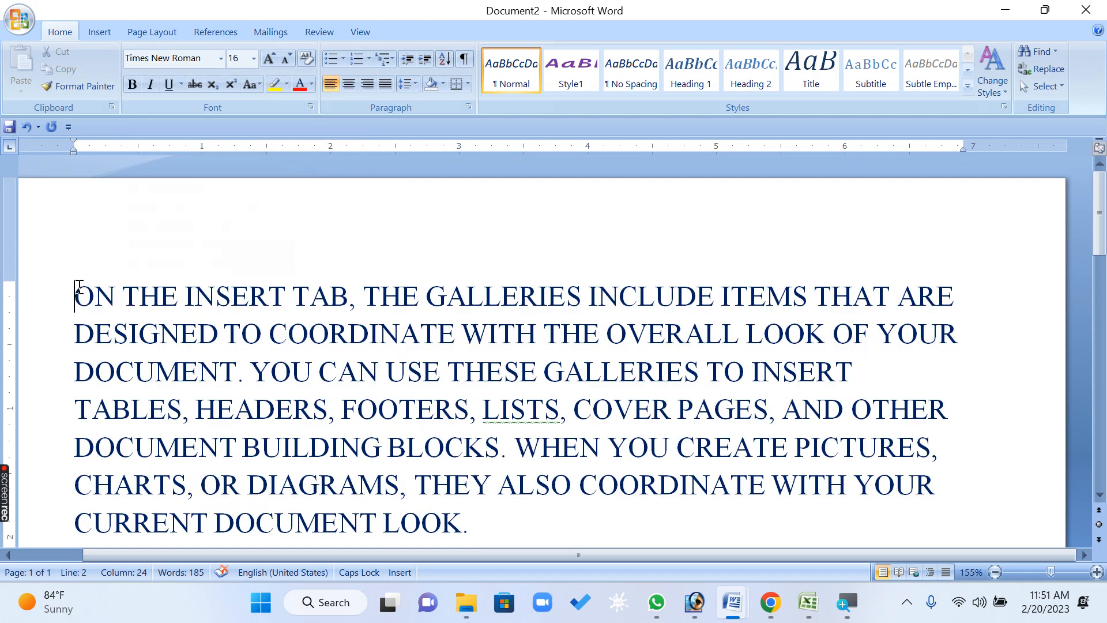
key("Return")
key("Return")
key("Return")
key("Up")
key("Up")
key("Up")
type("AR")
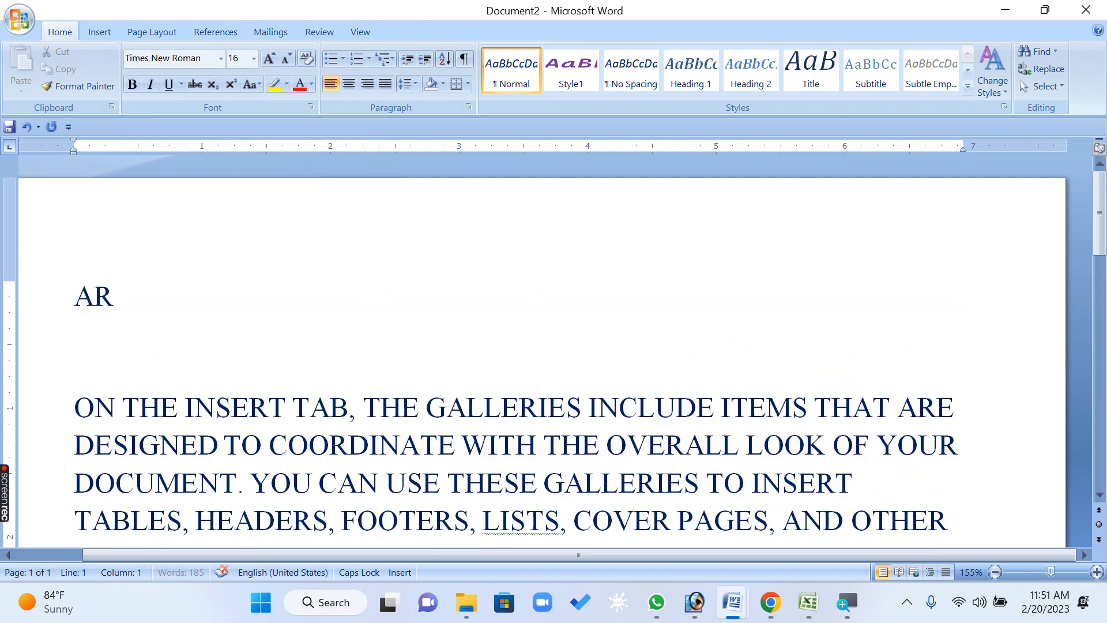
type("IAL")
Add the lines ARIAL BLANCK and IMPACT below it
key("Return")
type("ARIAL")
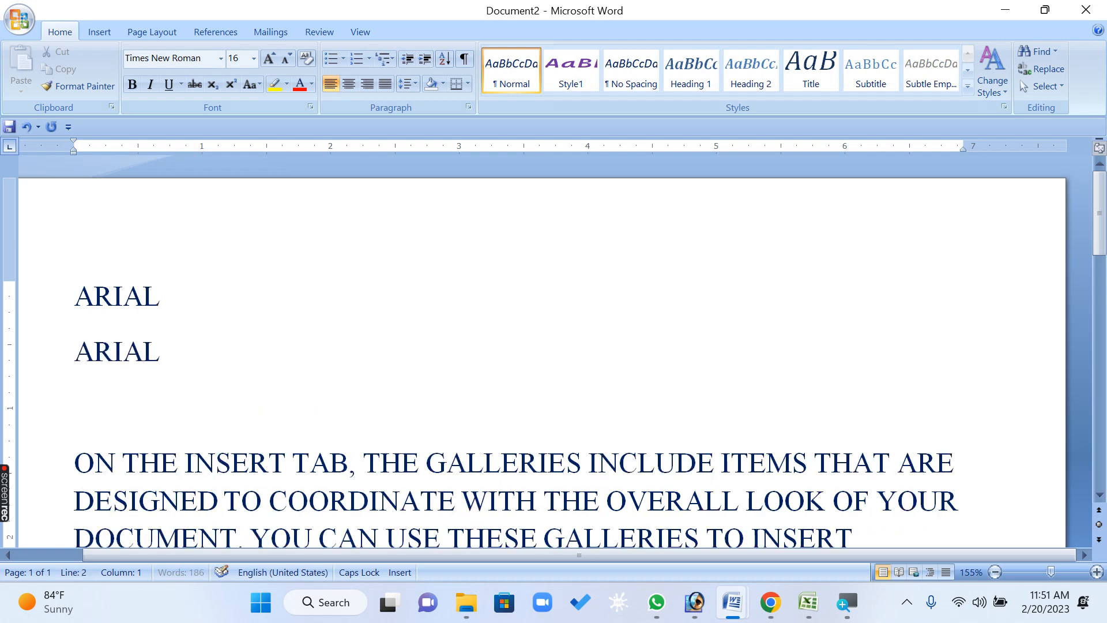
type(" BA")
type("ANCK")
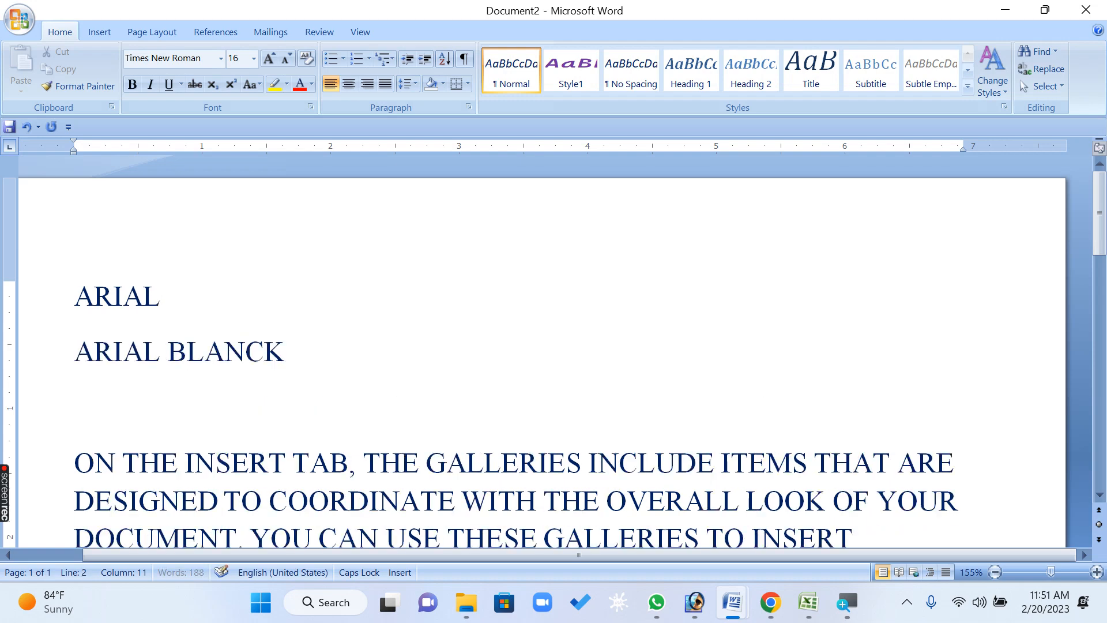
key("Return")
type("IMPACT")
key("Return")
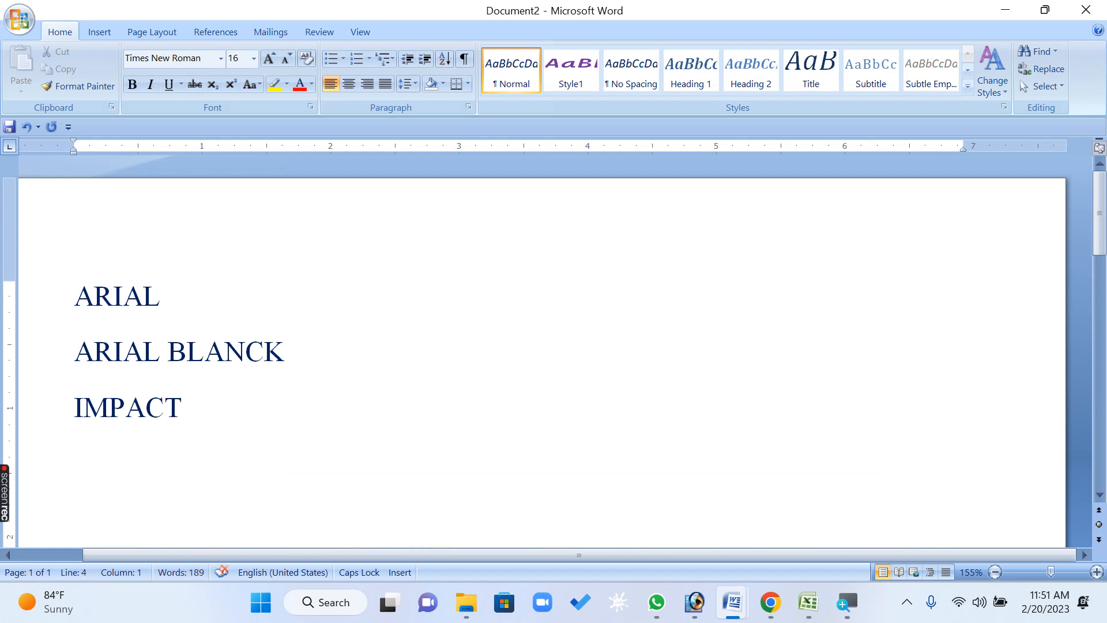
Add the lines MONOTYPE CORSIVA and TIMES NEW ROAM to the list of font names
type("MONOTYP")
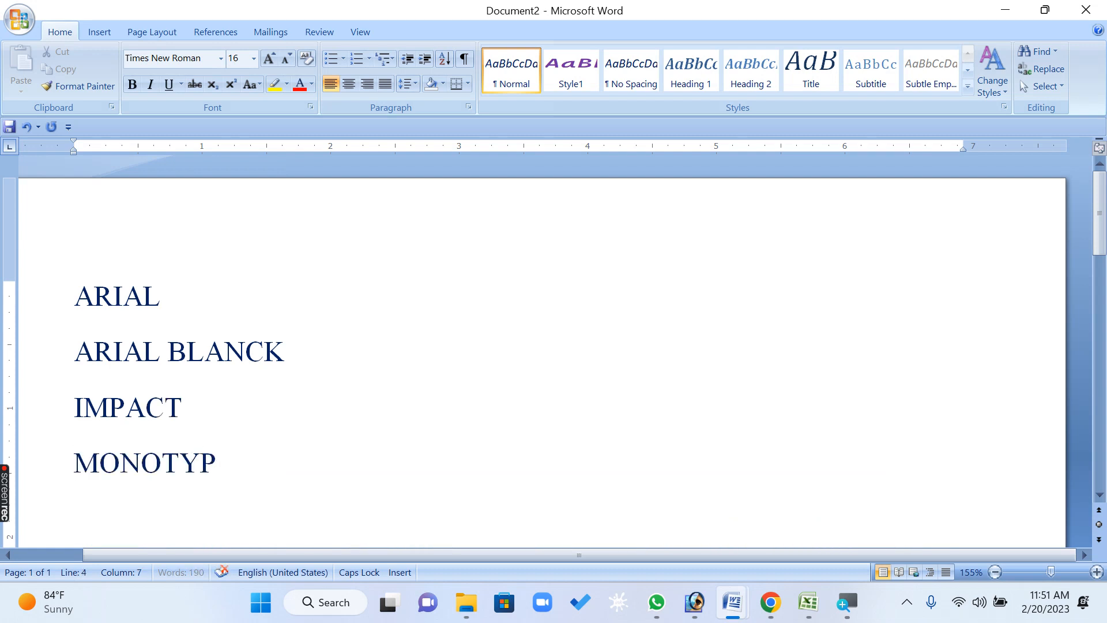
type("E CORSIVA ")
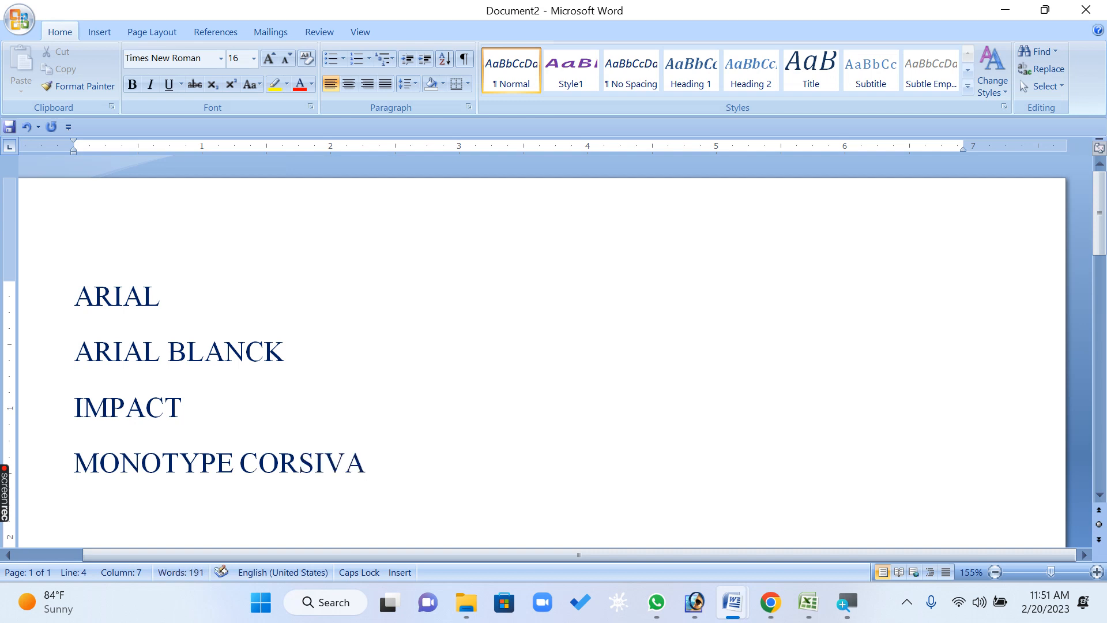
type("TIMES N")
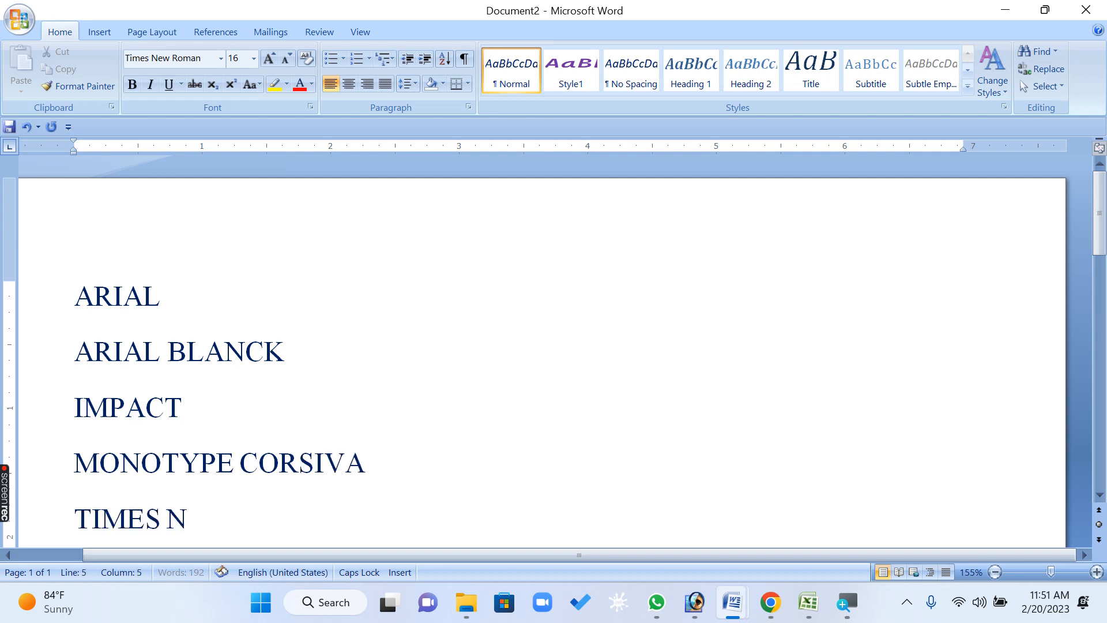
type("EW ROAM")
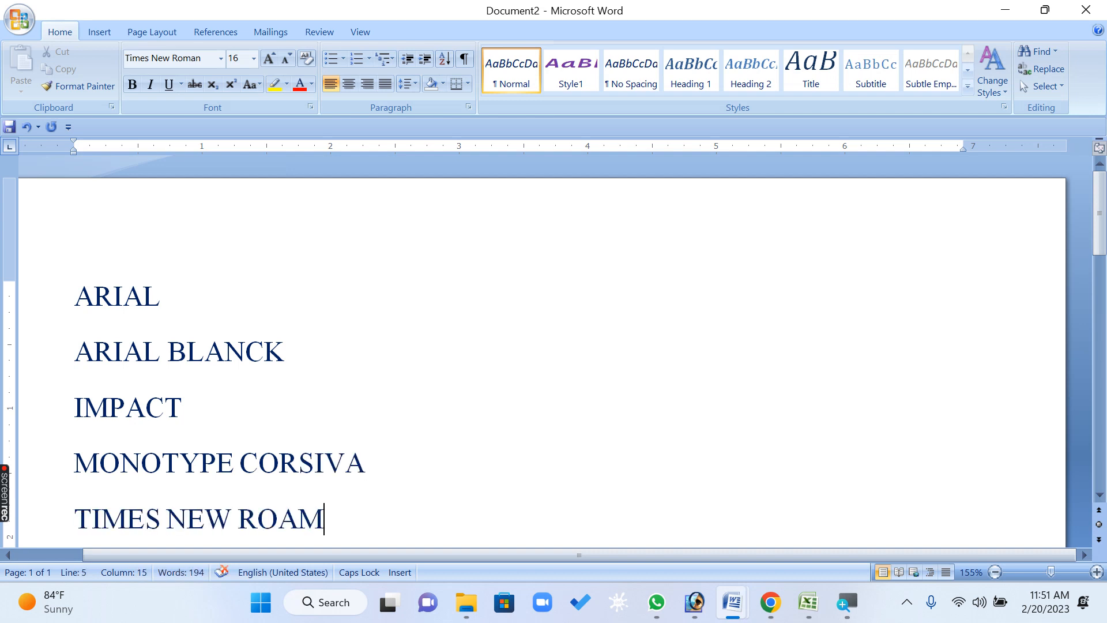
Correct the last list entry so it reads TIMES NEW ROMAN
key("BackSpace")
key("BackSpace")
key("BackSpace")
type("O")
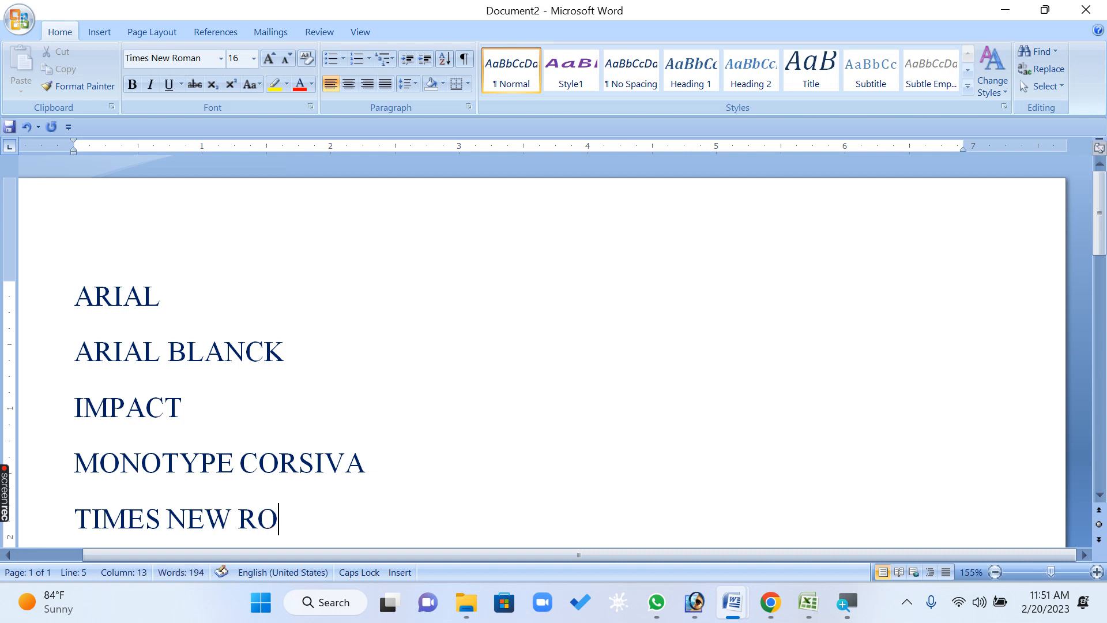
type("MAN")
key("Return")
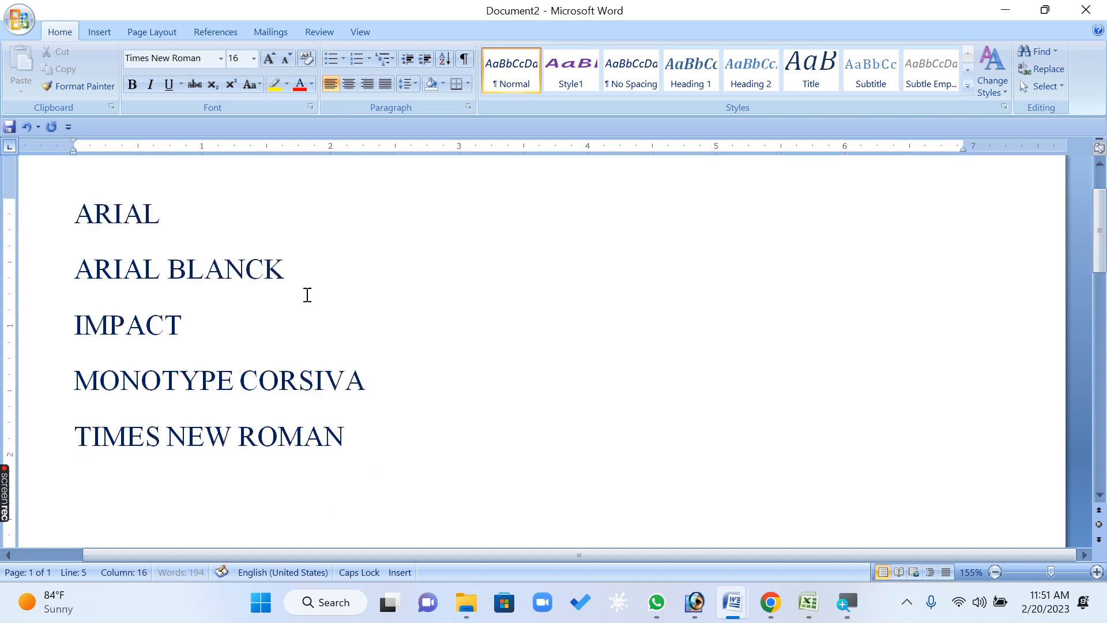
Select the list of font names and apply the Broisther font to it
left_click(367, 421)
scroll(366, 422, "up", 1)
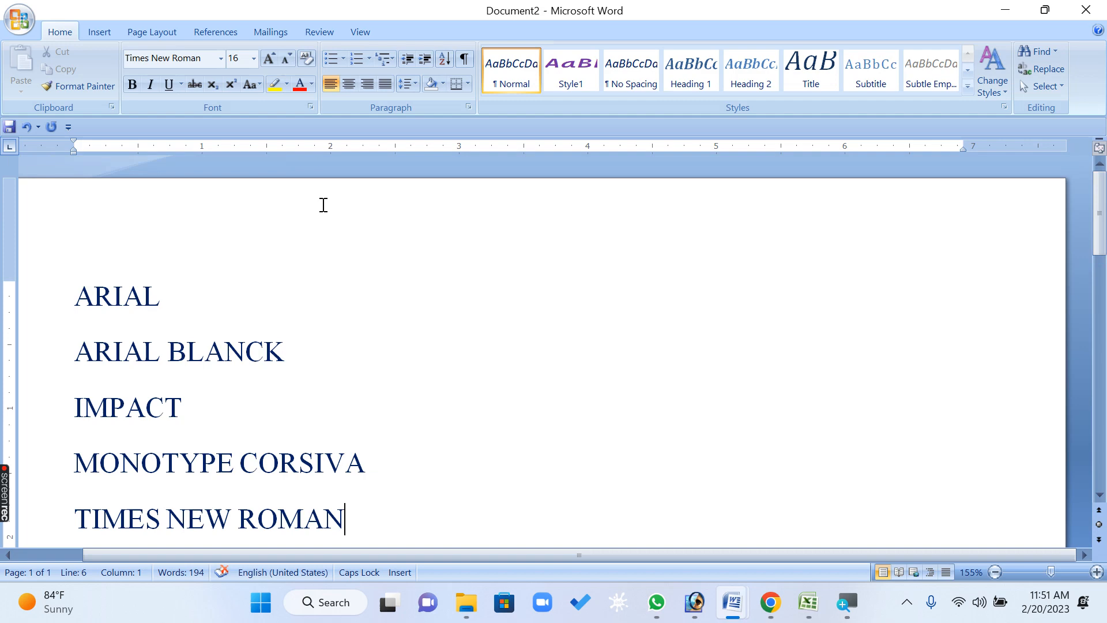
left_click(221, 59)
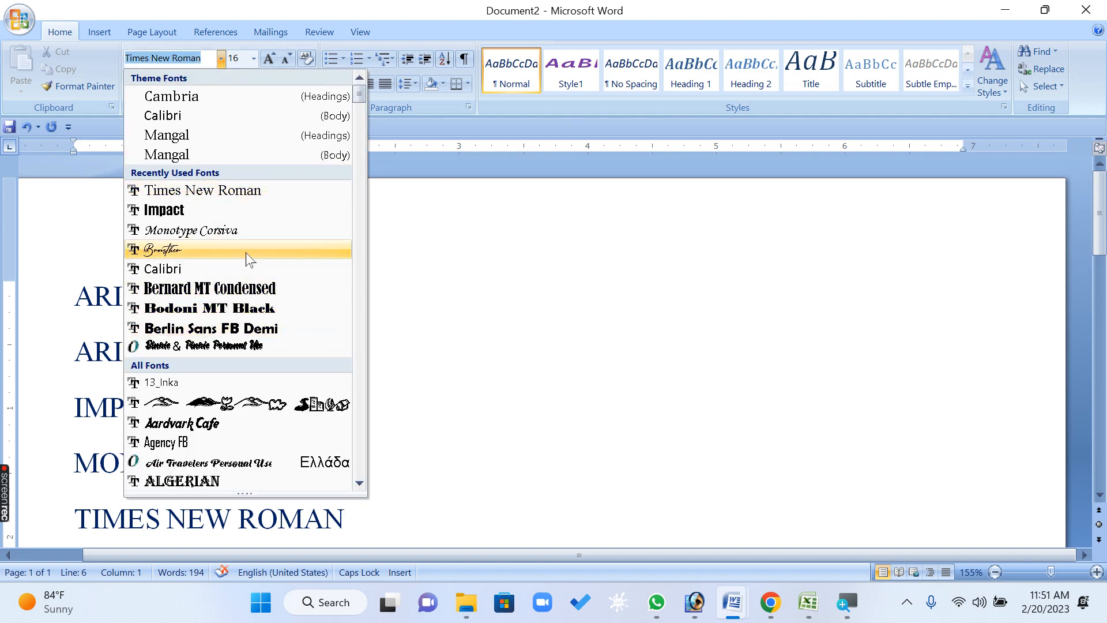
left_click(234, 250)
mouse_move(410, 502)
left_mouse_down()
mouse_move(75, 352)
mouse_move(75, 291)
left_mouse_up()
left_click(220, 61)
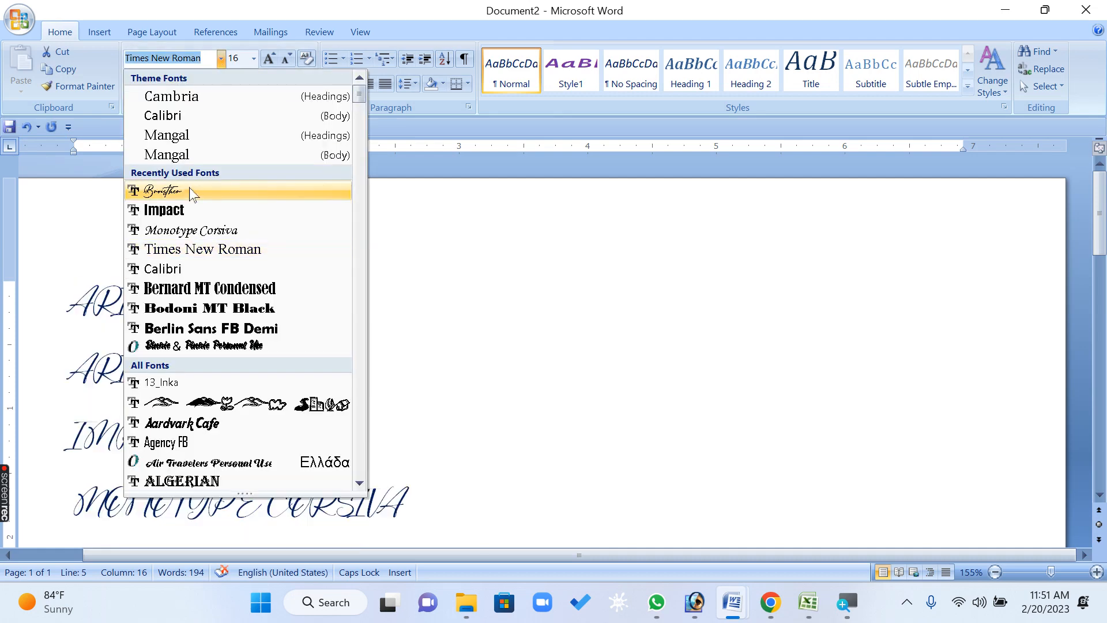
left_click(190, 187)
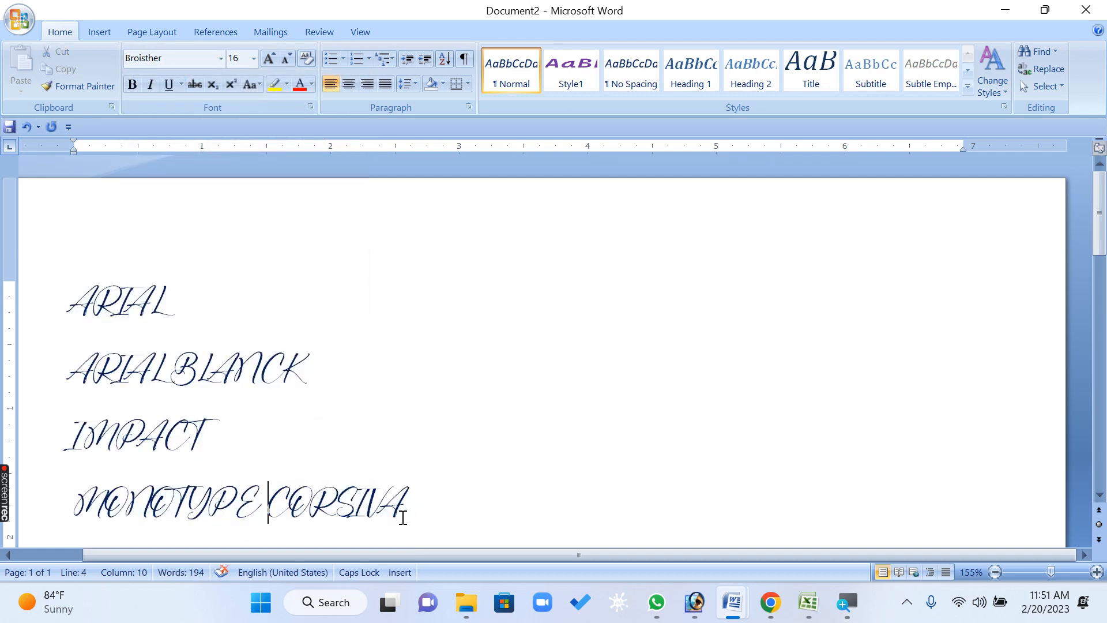
Open the Font dialog for the selected lines and set the complex scripts font to Arial Unicode MS
left_click_drag(417, 495, 75, 295)
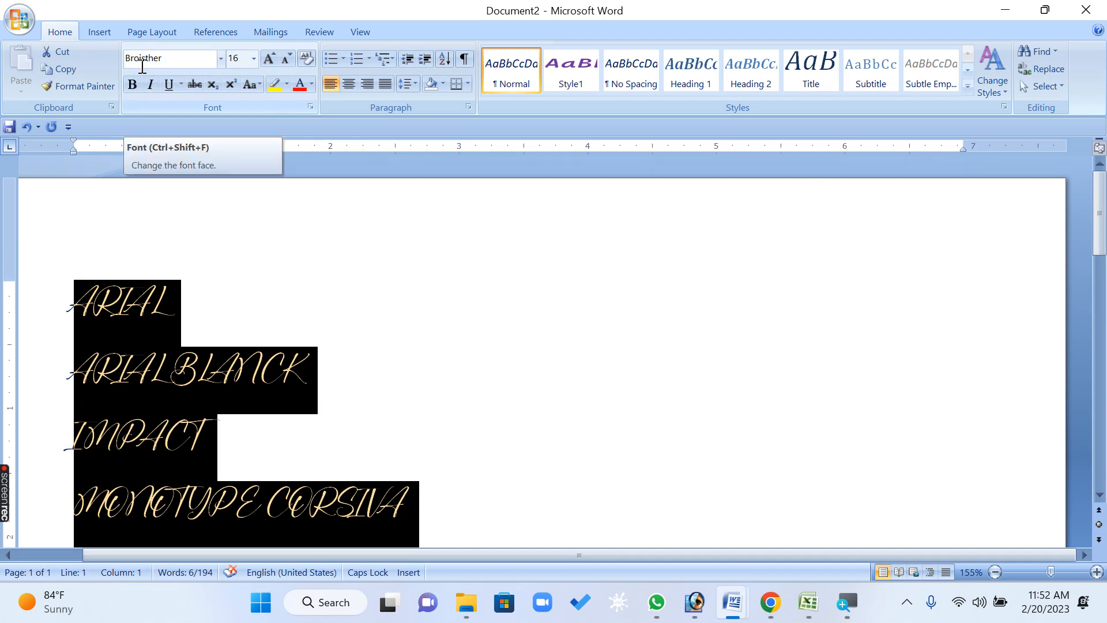
left_click(401, 320)
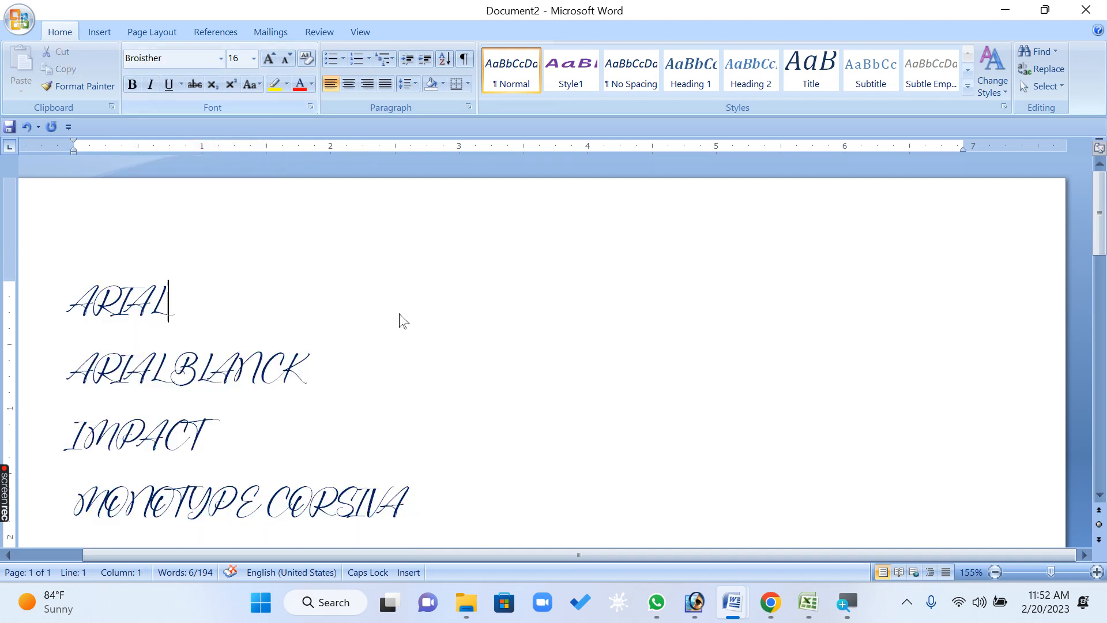
left_click_drag(401, 487, 74, 291)
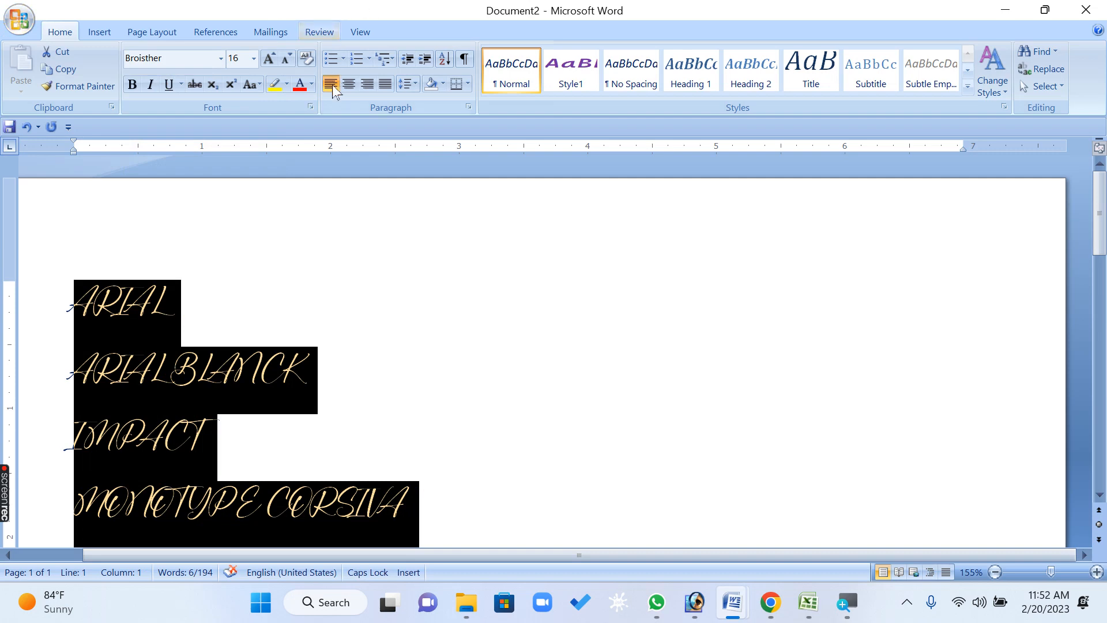
left_click(312, 107)
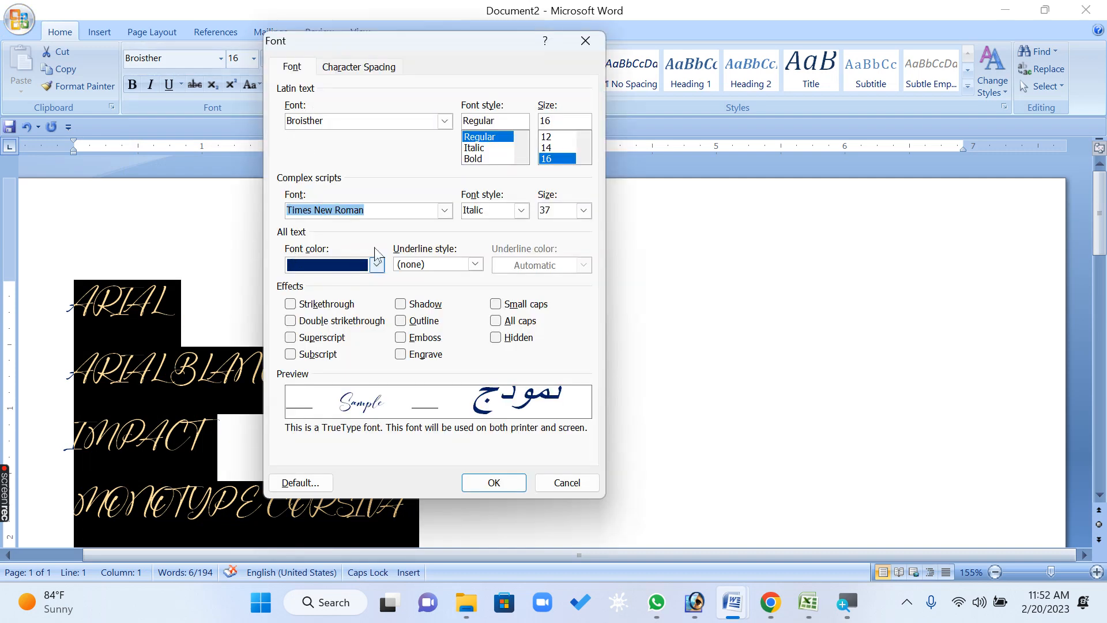
left_click(445, 211)
left_click_drag(448, 259, 447, 239)
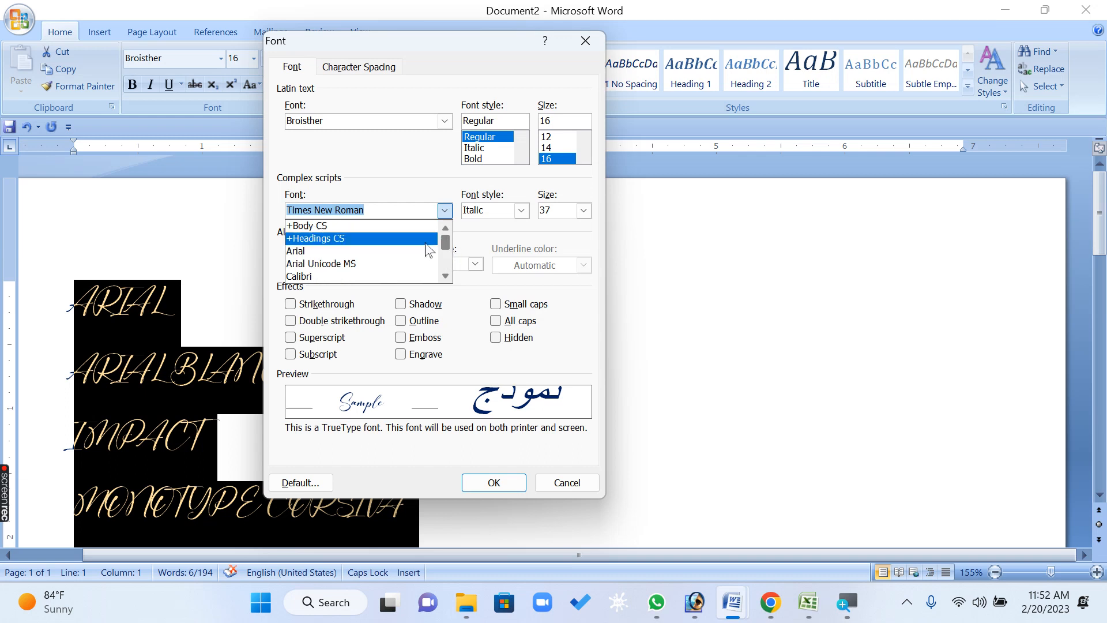
left_click(353, 264)
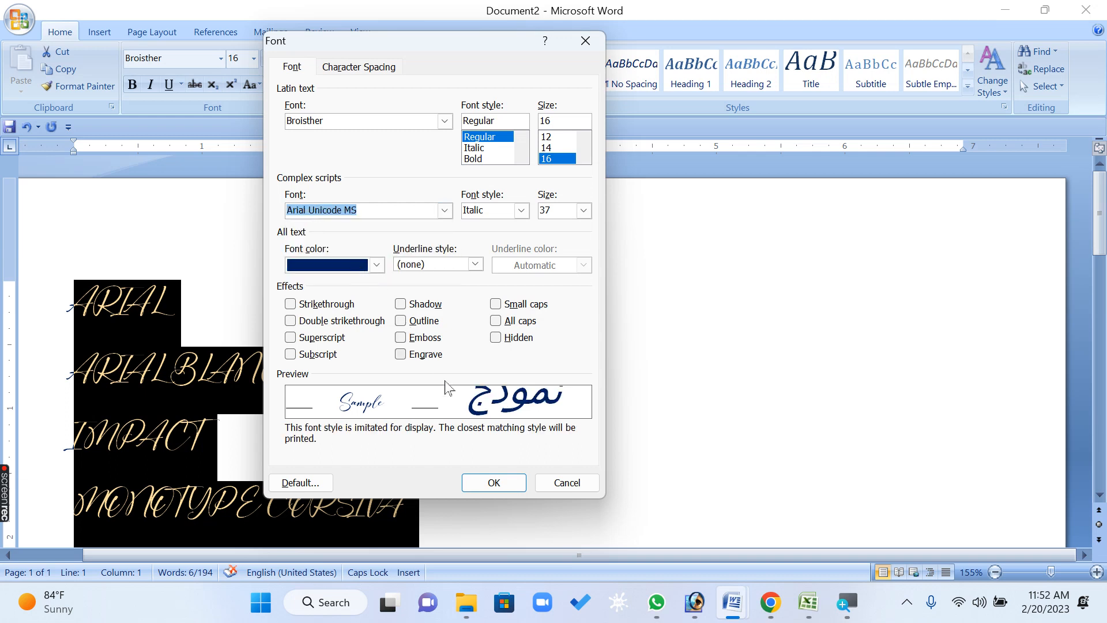
left_click(473, 481)
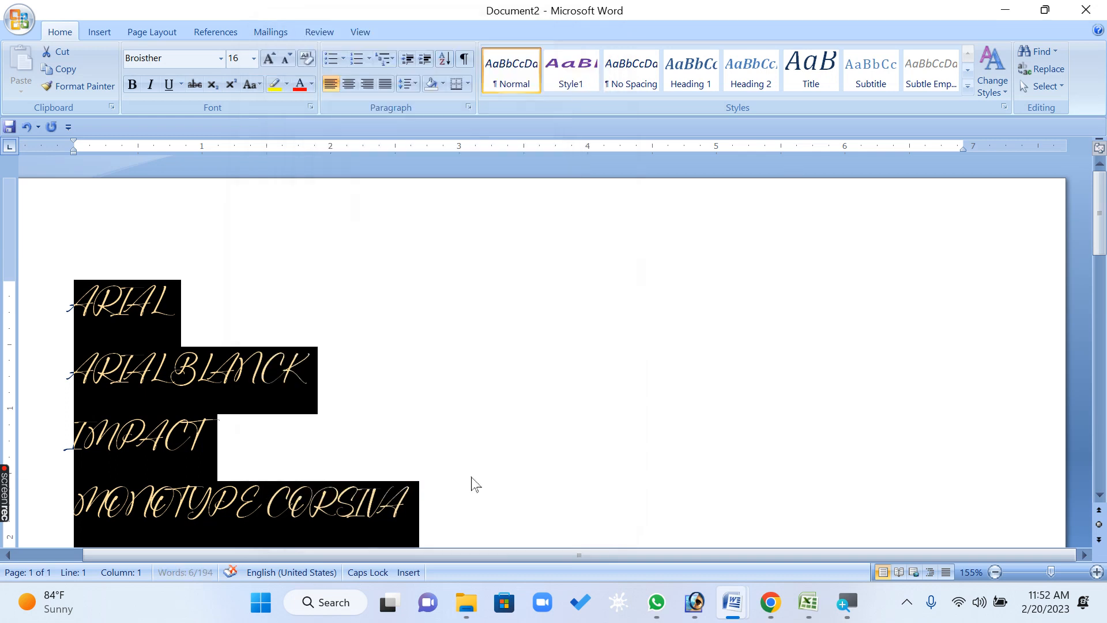
Set the Latin text font of the selected lines to Marlett in the Font dialog
left_click(308, 108)
left_click(439, 123)
left_click(445, 122)
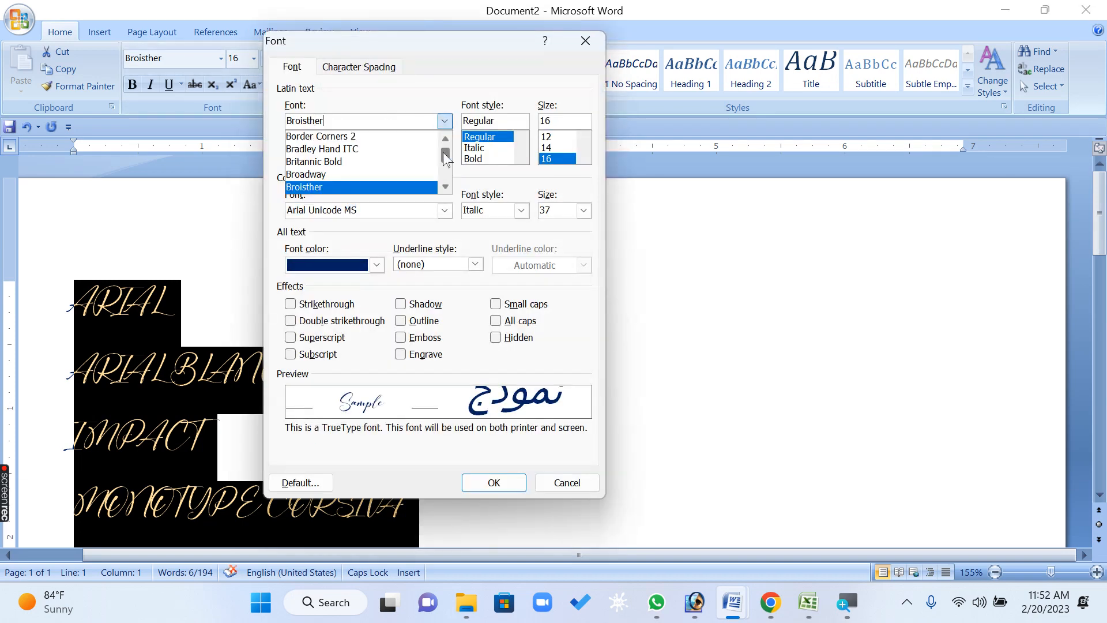
left_click_drag(446, 151, 447, 163)
key("Up")
key("Return")
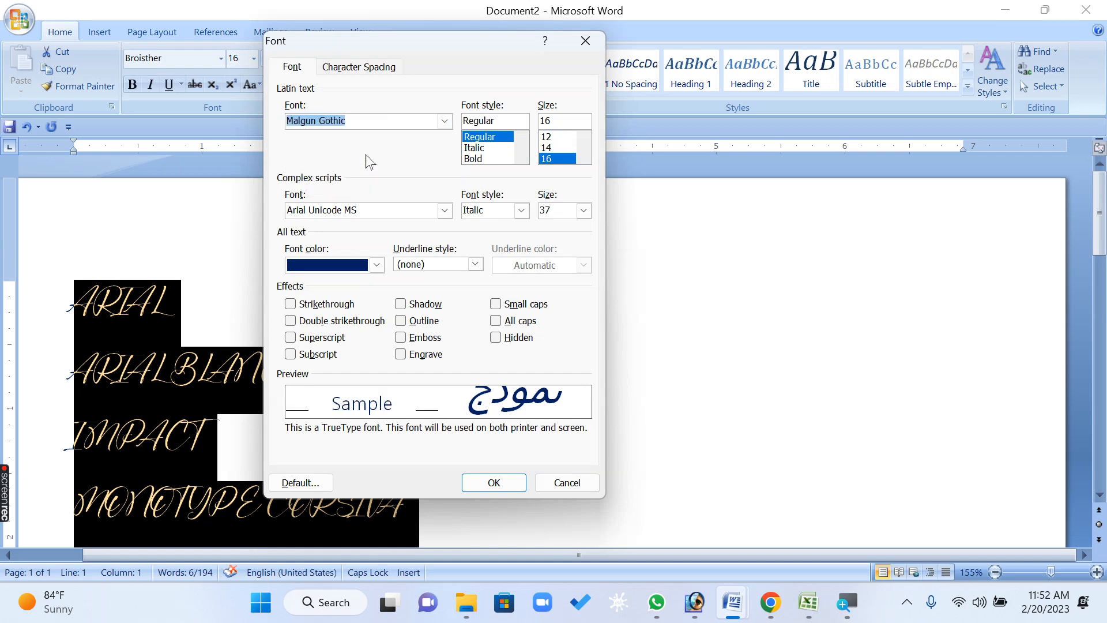
left_click(445, 121)
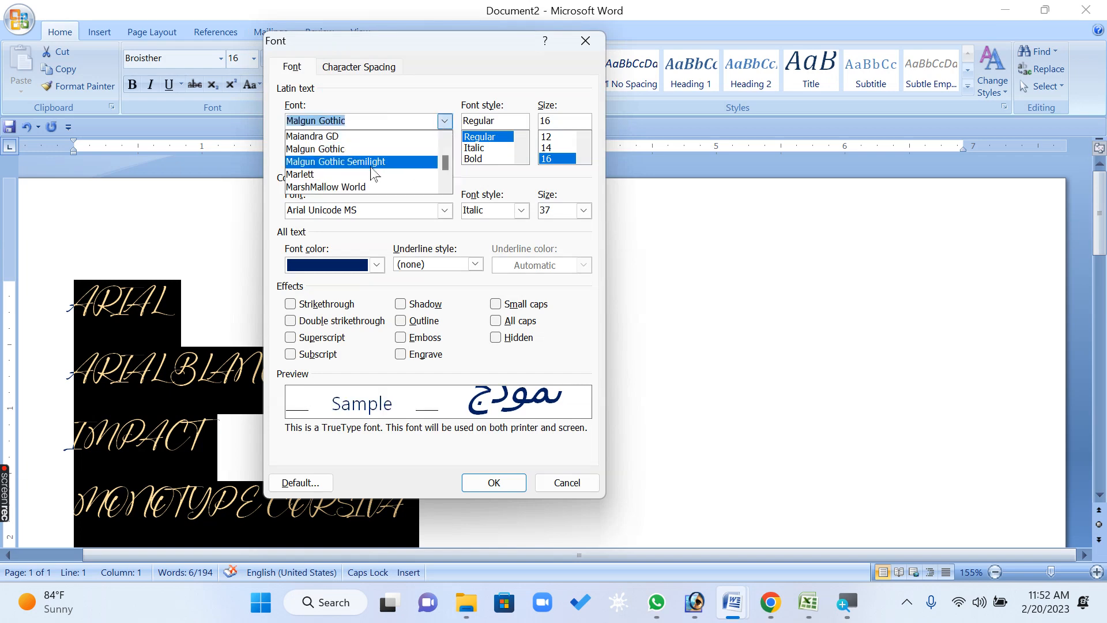
left_click(369, 179)
left_click(484, 483)
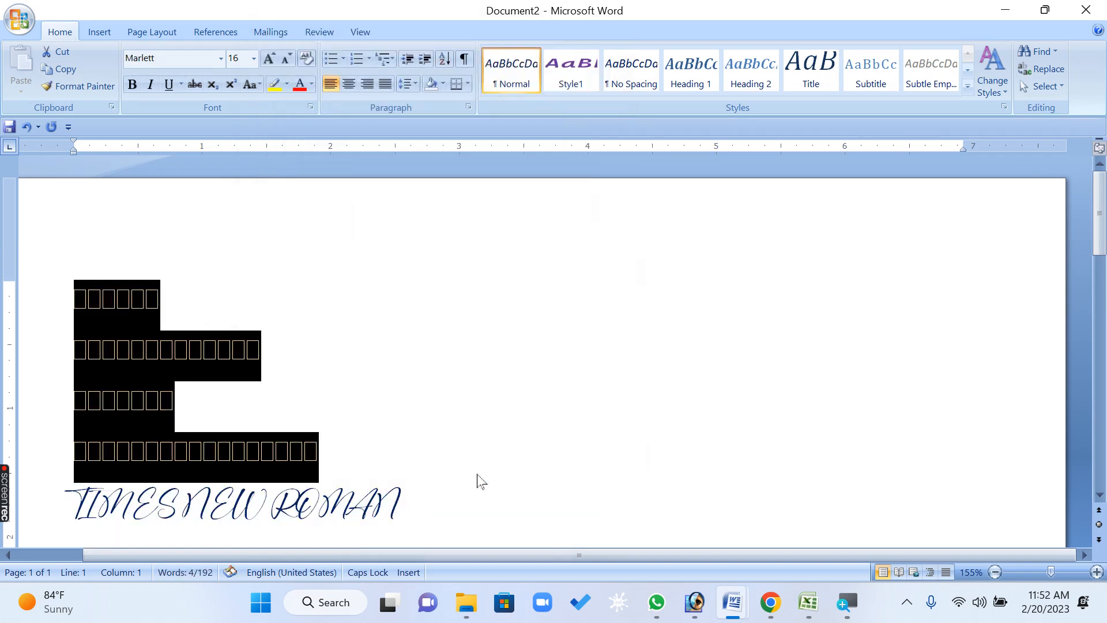
Select all five font-name lines and set their Latin text font to Engravers MT in the Font dialog
left_click(162, 399)
left_click_drag(448, 508, 40, 243)
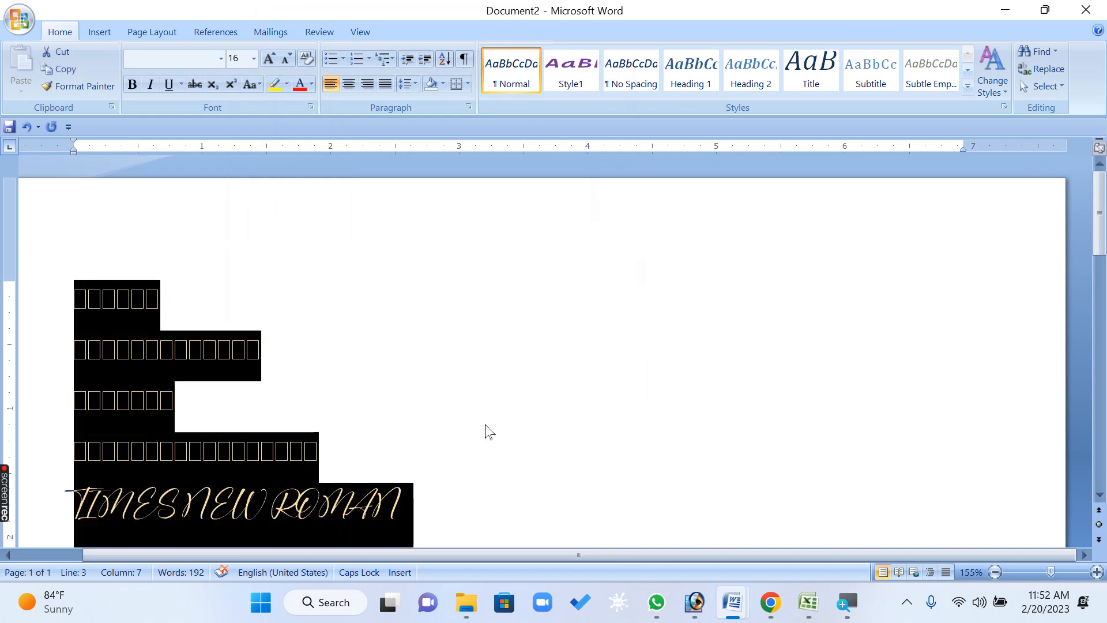
left_click(487, 430)
left_click_drag(522, 511, 24, 203)
left_click(190, 351)
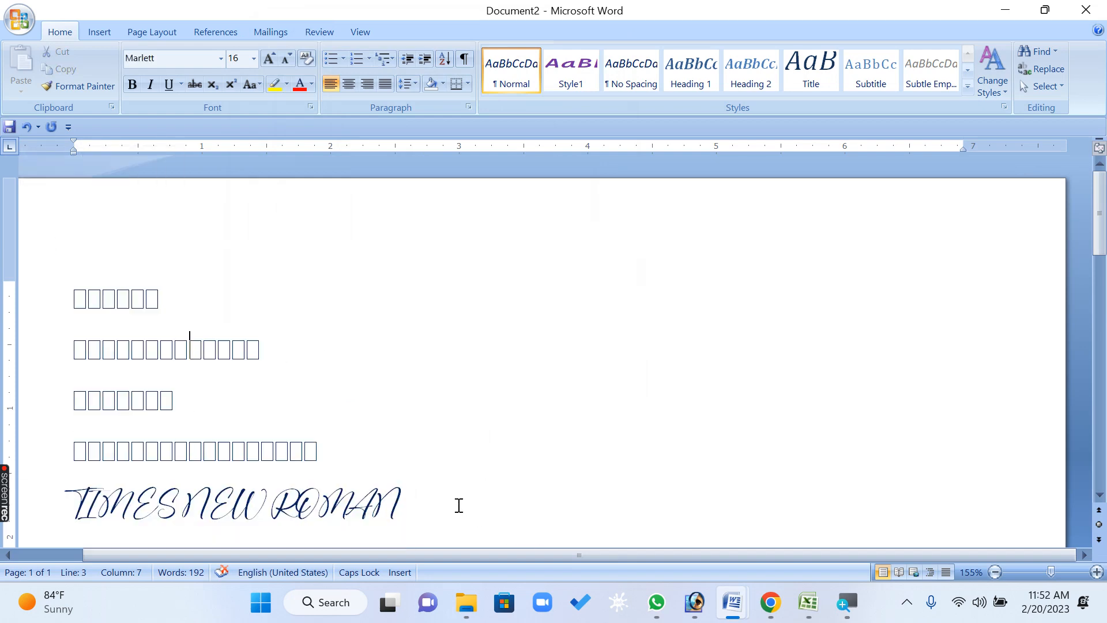
left_click_drag(458, 505, 82, 216)
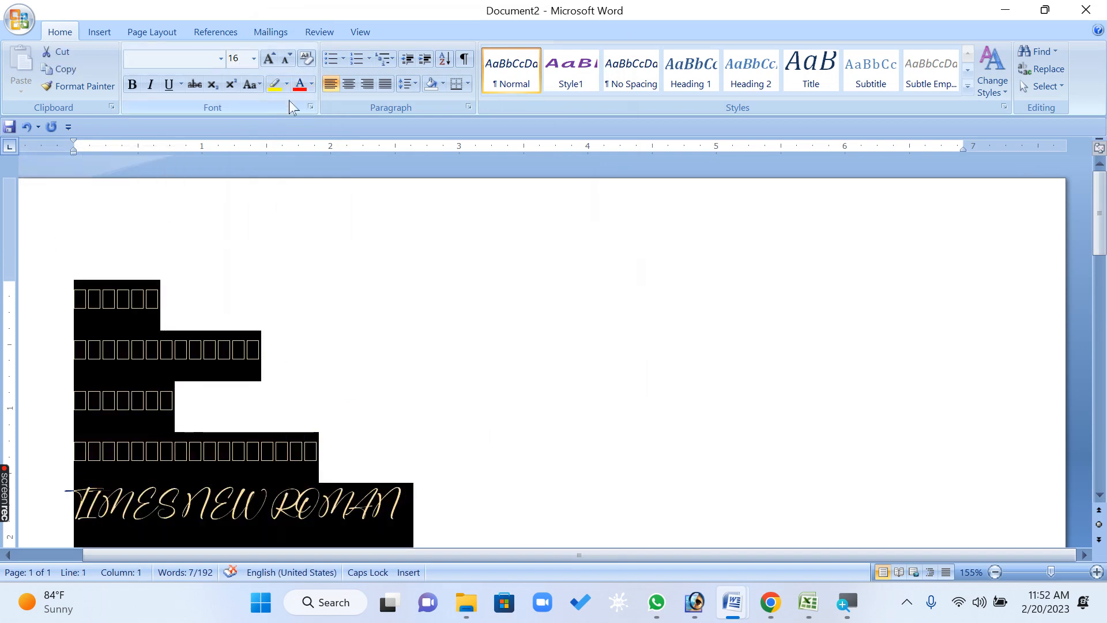
left_click(310, 107)
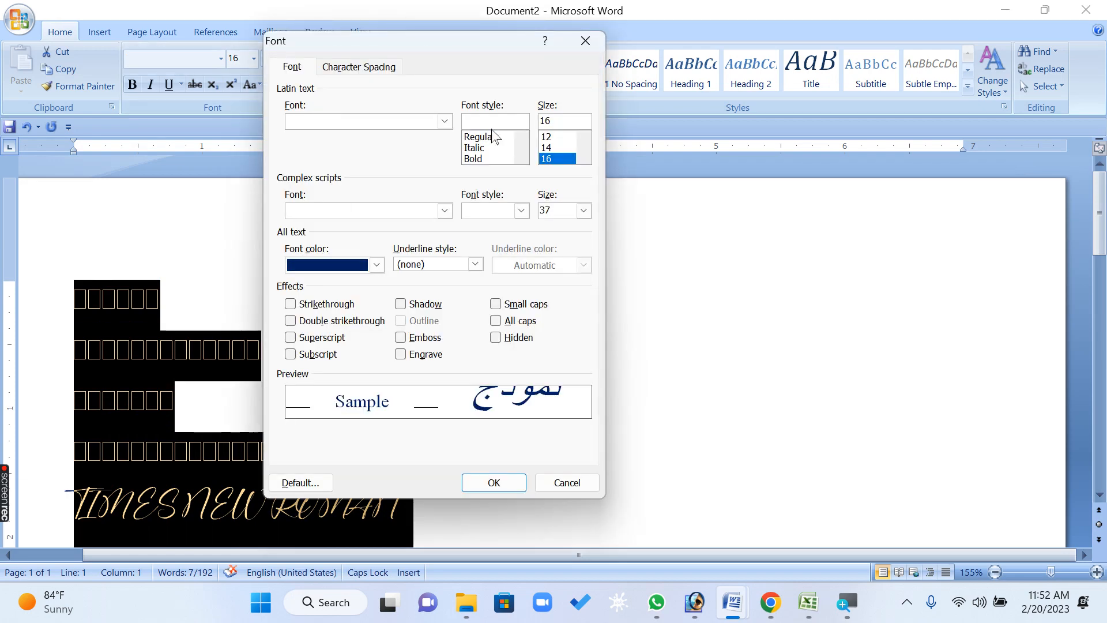
left_click(445, 121)
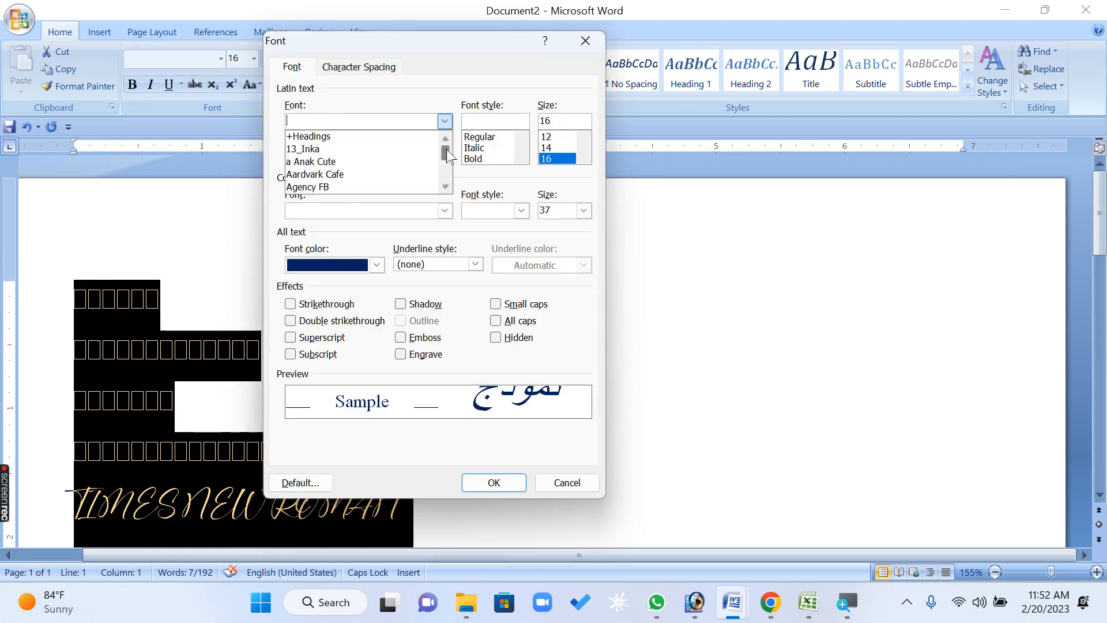
scroll(447, 152, "down", 10)
left_click(346, 149)
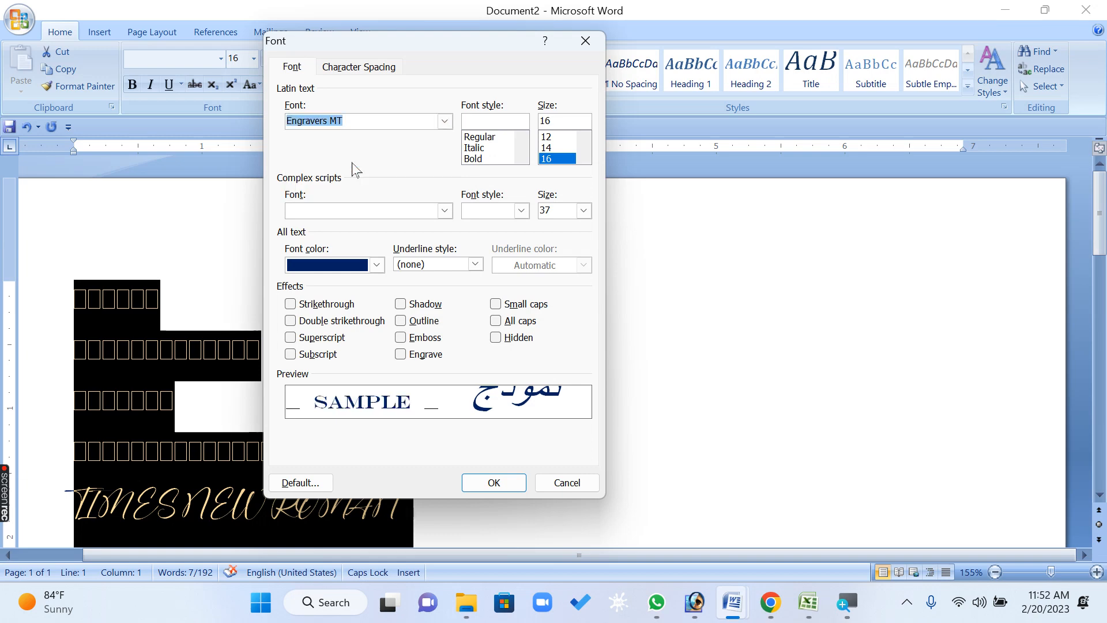
left_click(468, 479)
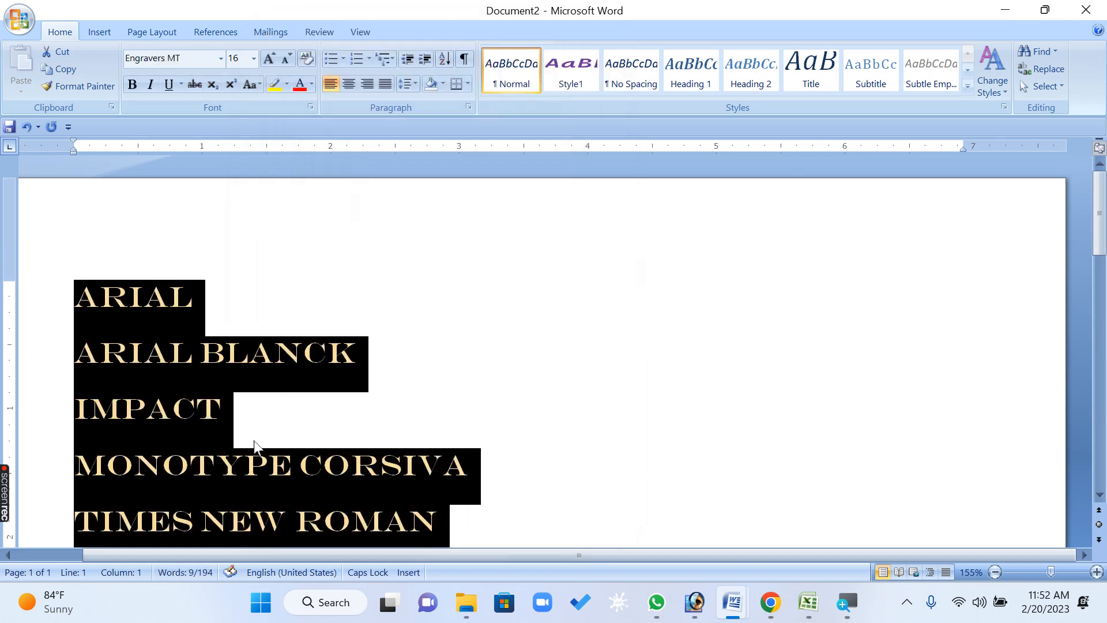
Set the complex scripts font style to Bold Italic and size to 72 in the Font dialog
left_click(311, 107)
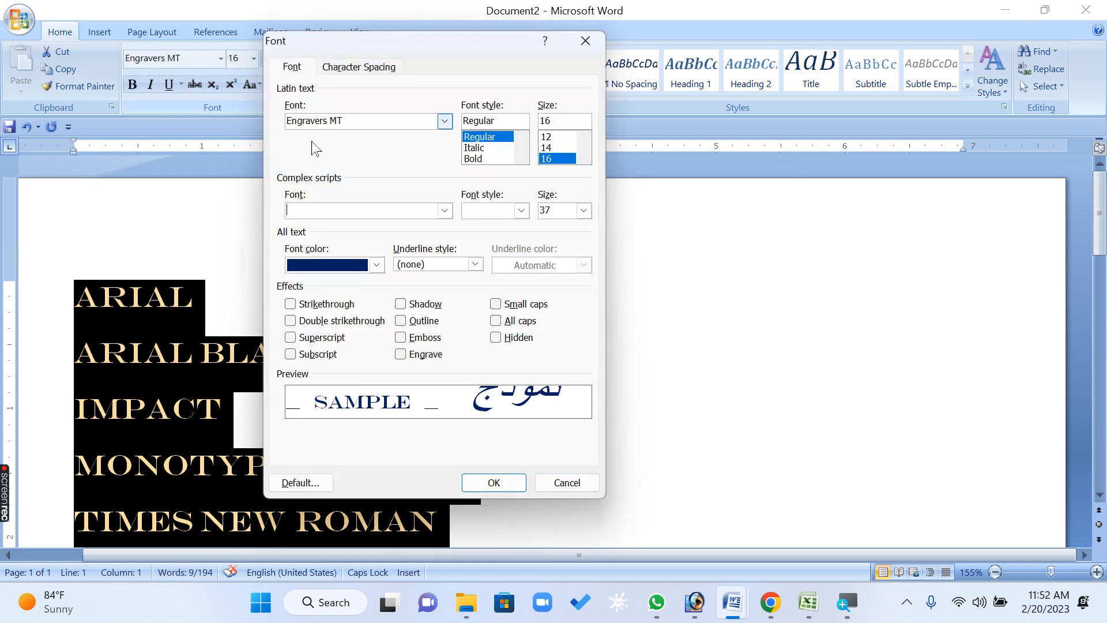
left_click(315, 210)
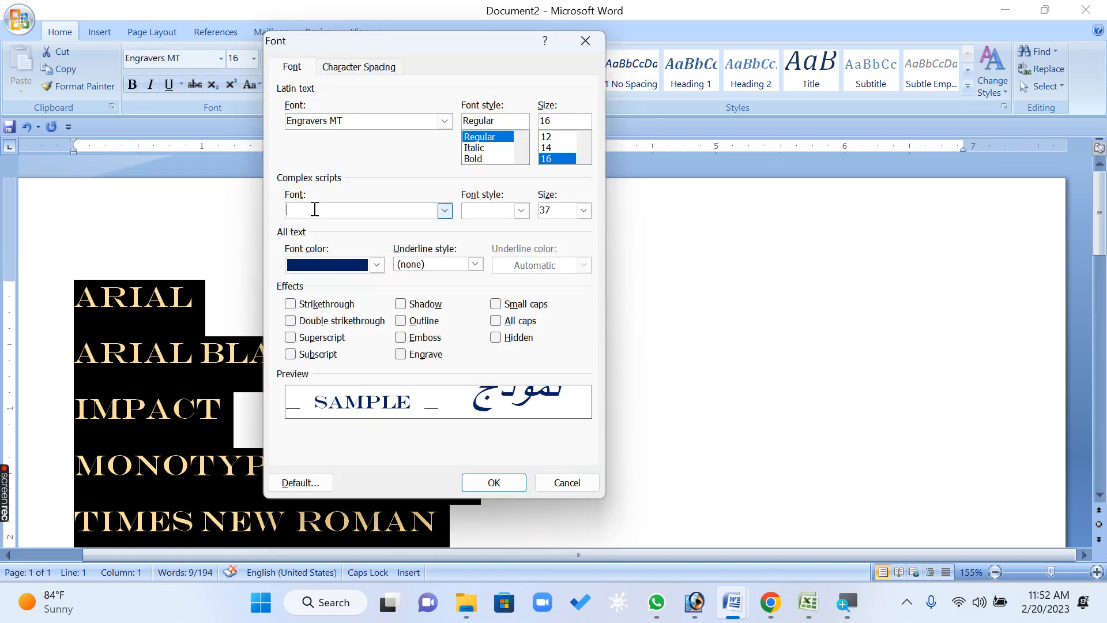
left_click(522, 211)
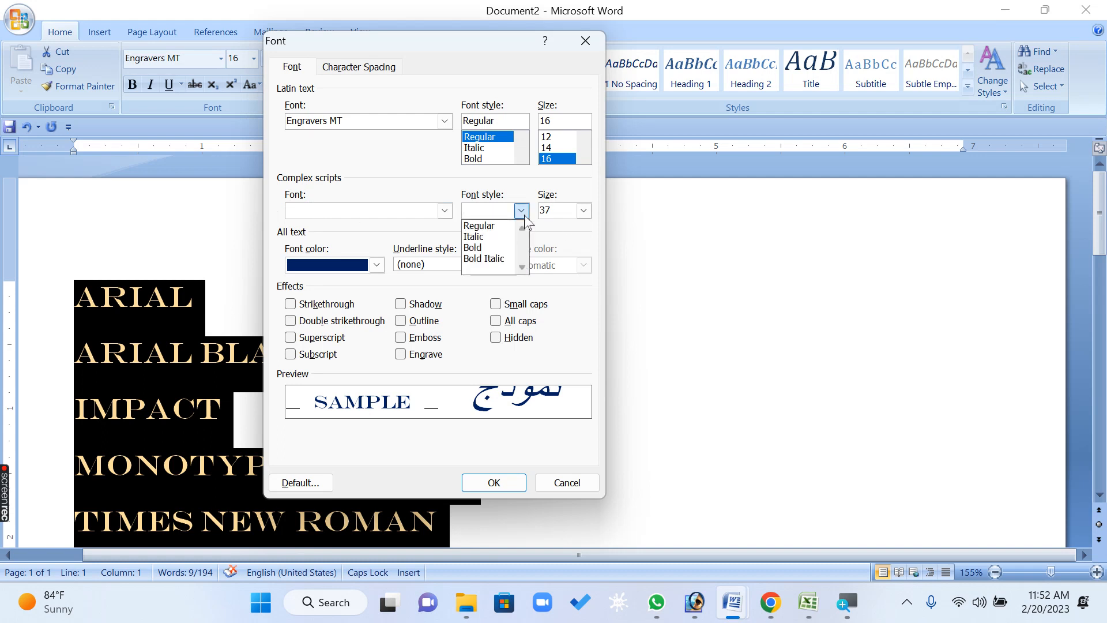
left_click(384, 212)
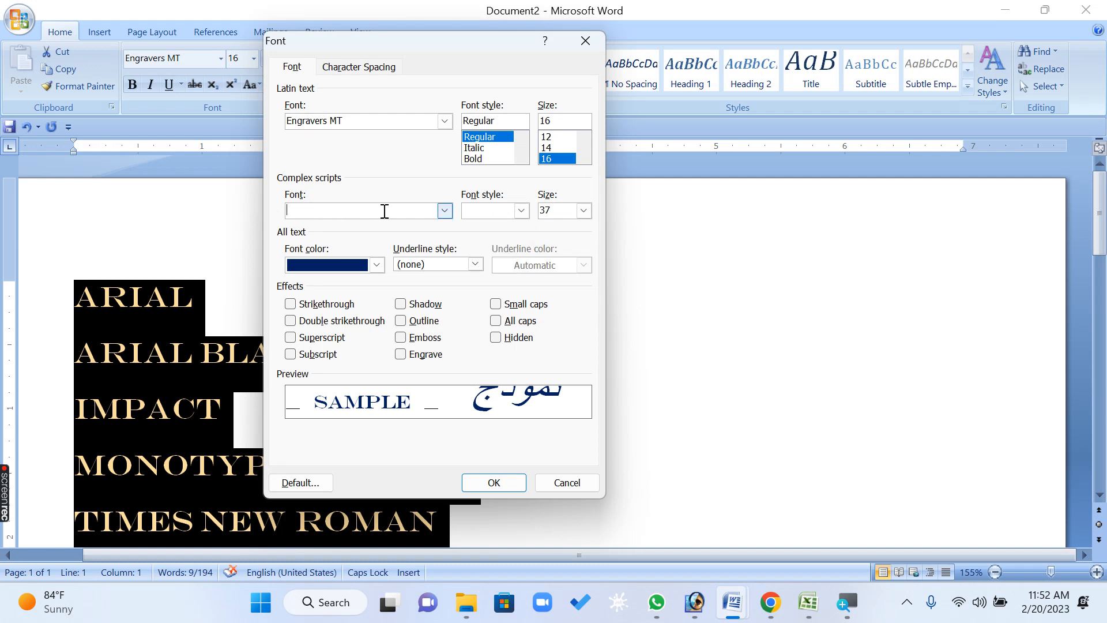
left_click(445, 211)
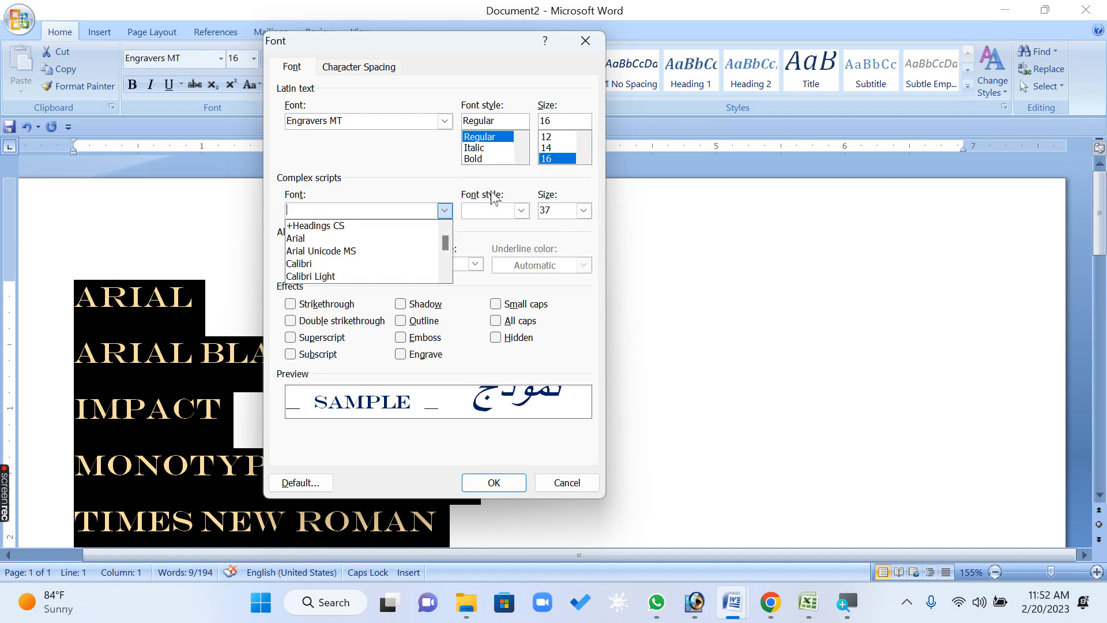
left_click(350, 206)
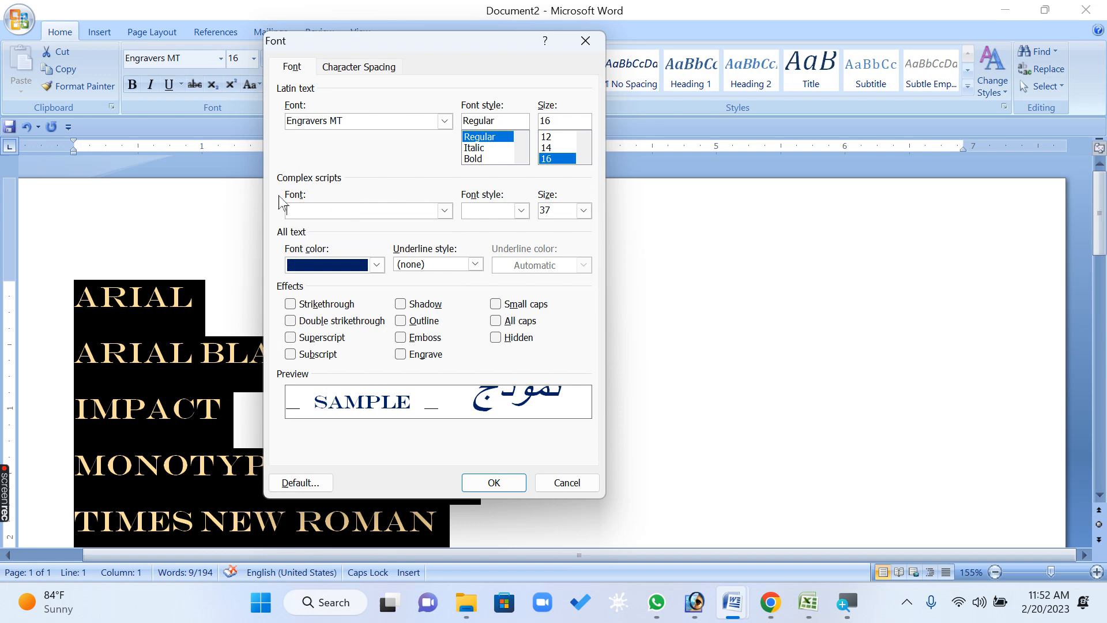
left_click(444, 211)
left_click(415, 203)
left_click(521, 211)
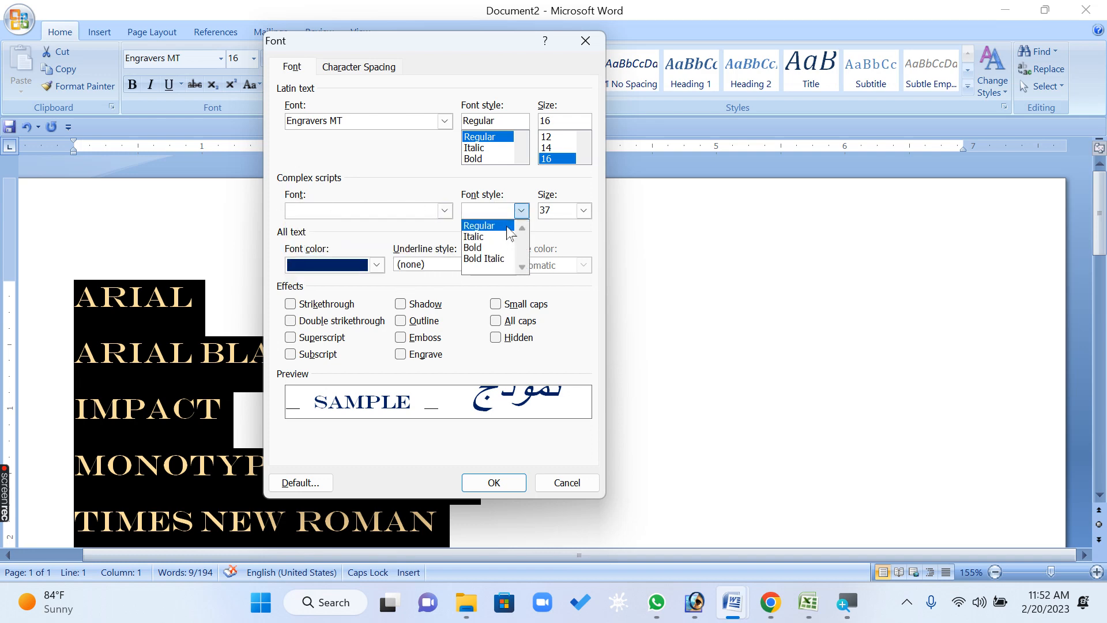
left_click(500, 260)
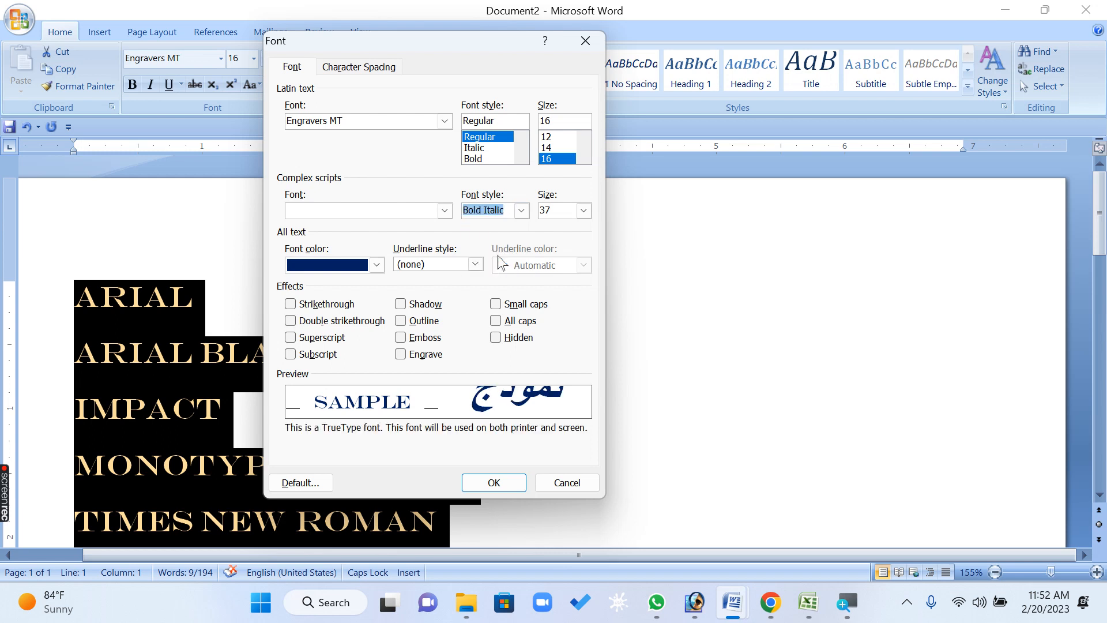
left_click(583, 211)
left_click_drag(586, 243, 586, 270)
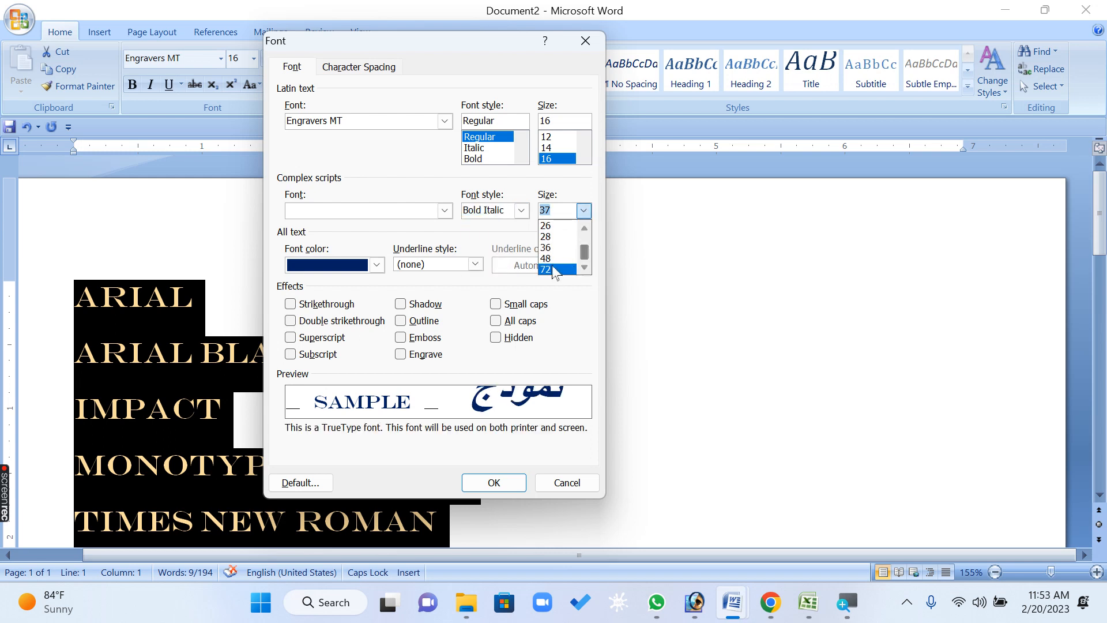
left_click(557, 271)
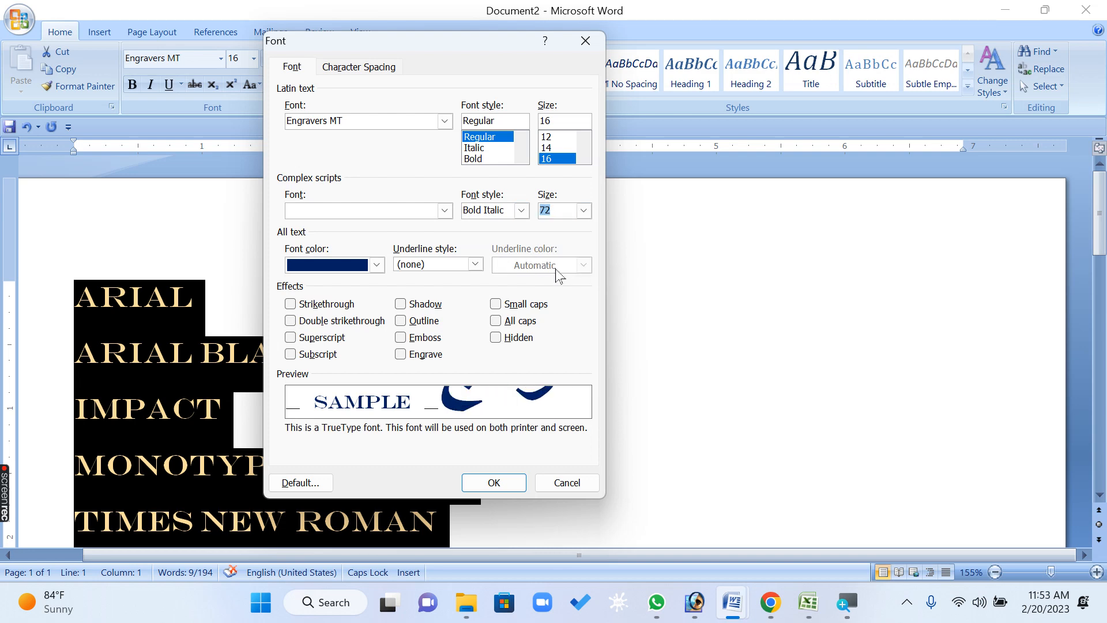
left_click(474, 482)
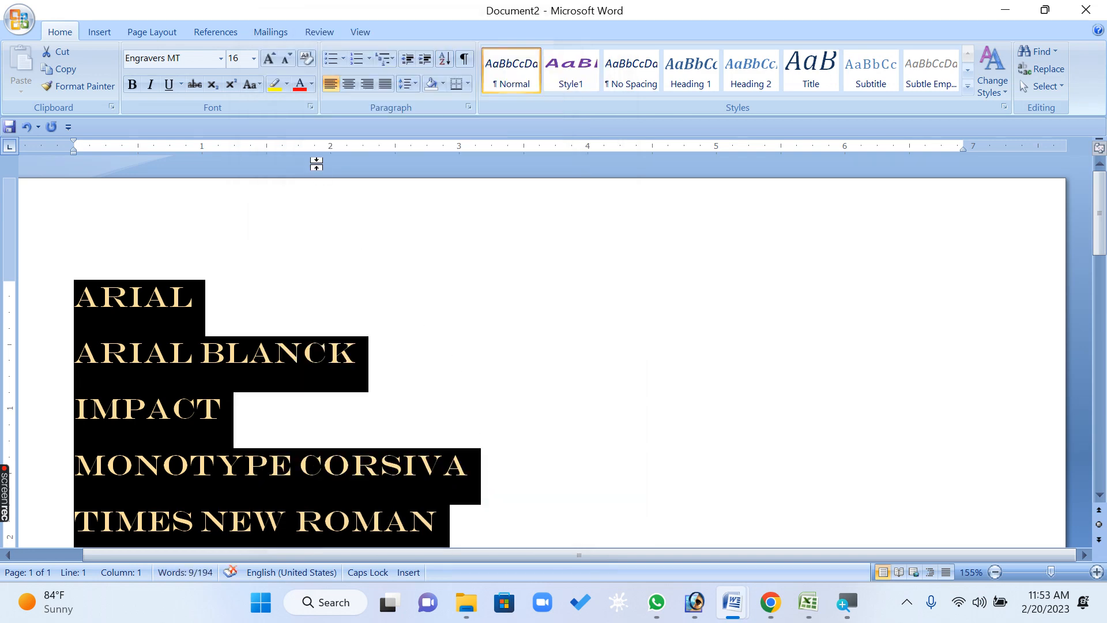
Set the Latin text font style of the selected lines to Bold and size to 72 in the Font dialog
left_click(311, 107)
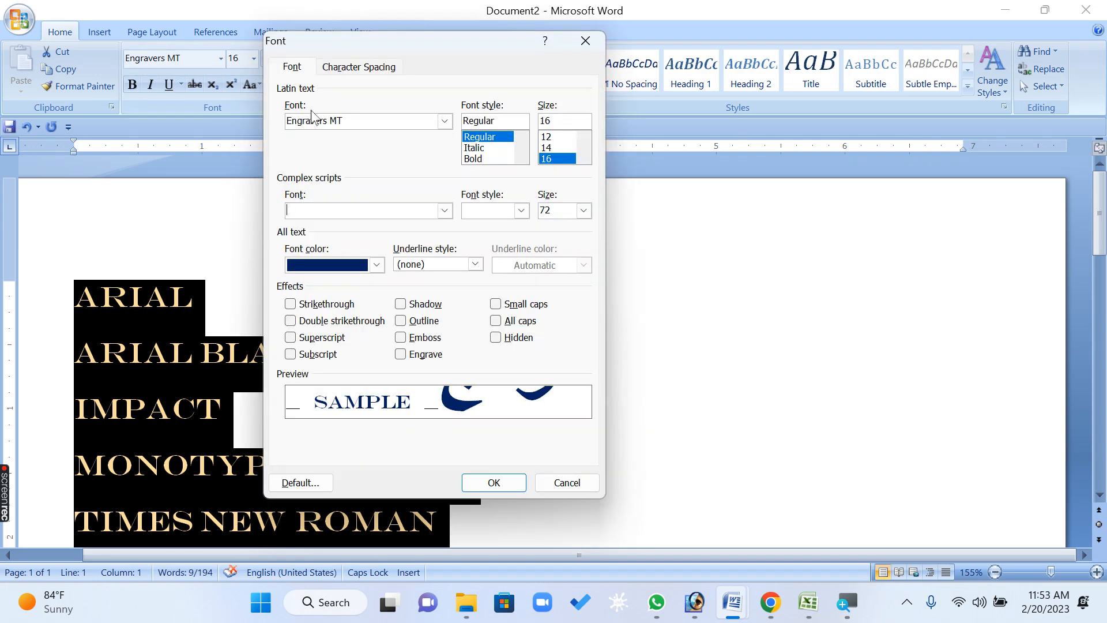
left_click(521, 211)
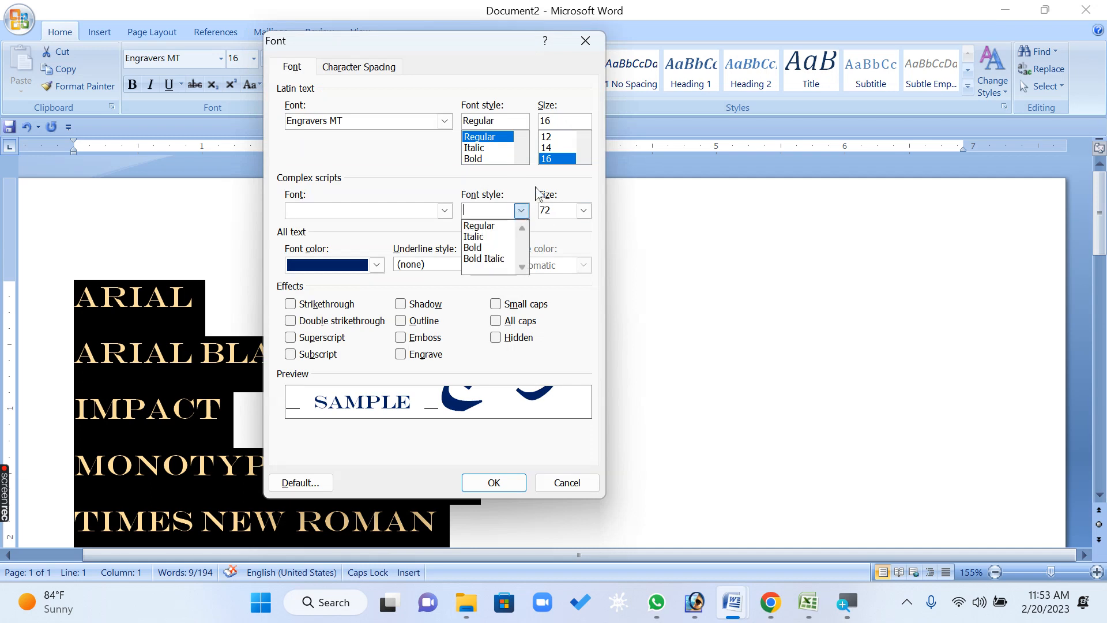
left_click(585, 156)
left_click(314, 196)
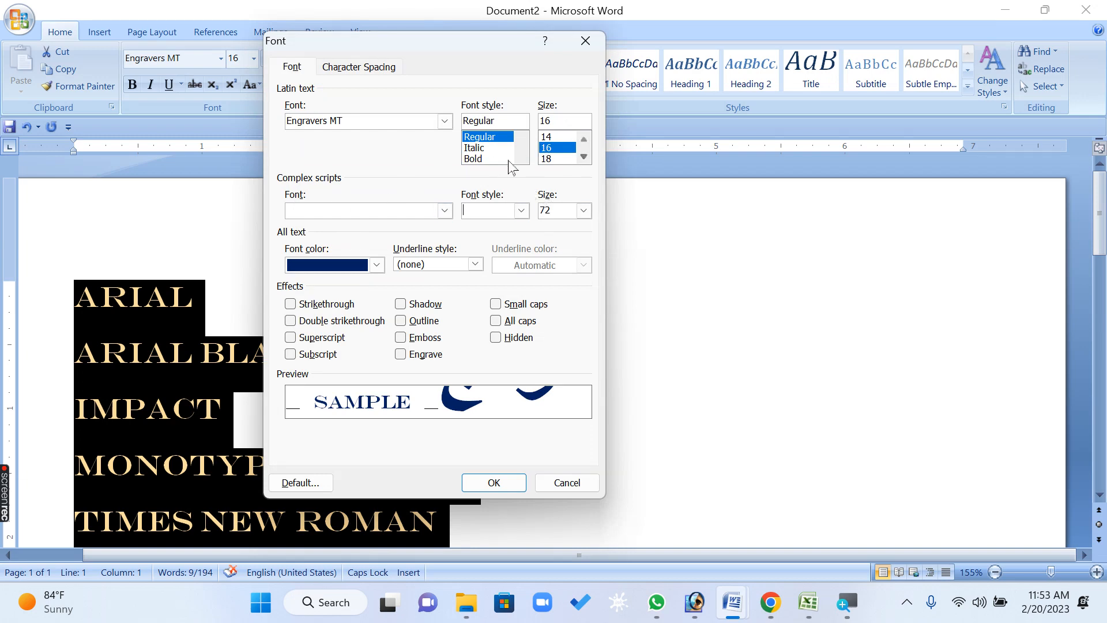
left_click(480, 160)
left_click(584, 157)
left_click(583, 157)
left_click(584, 157)
left_click(584, 157)
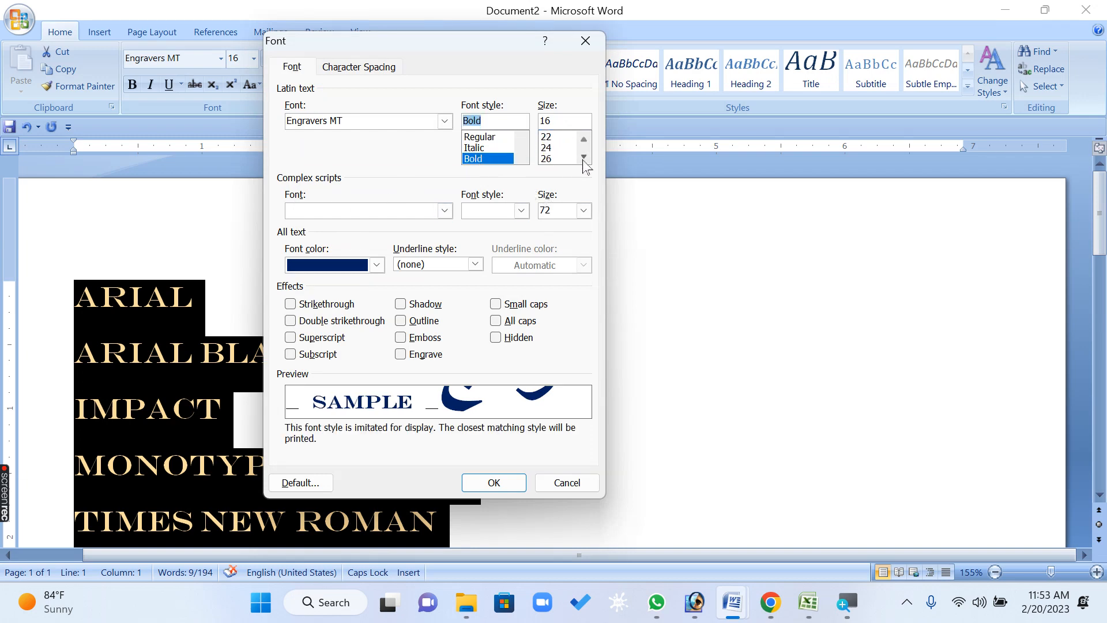
left_click(546, 159)
left_click(495, 483)
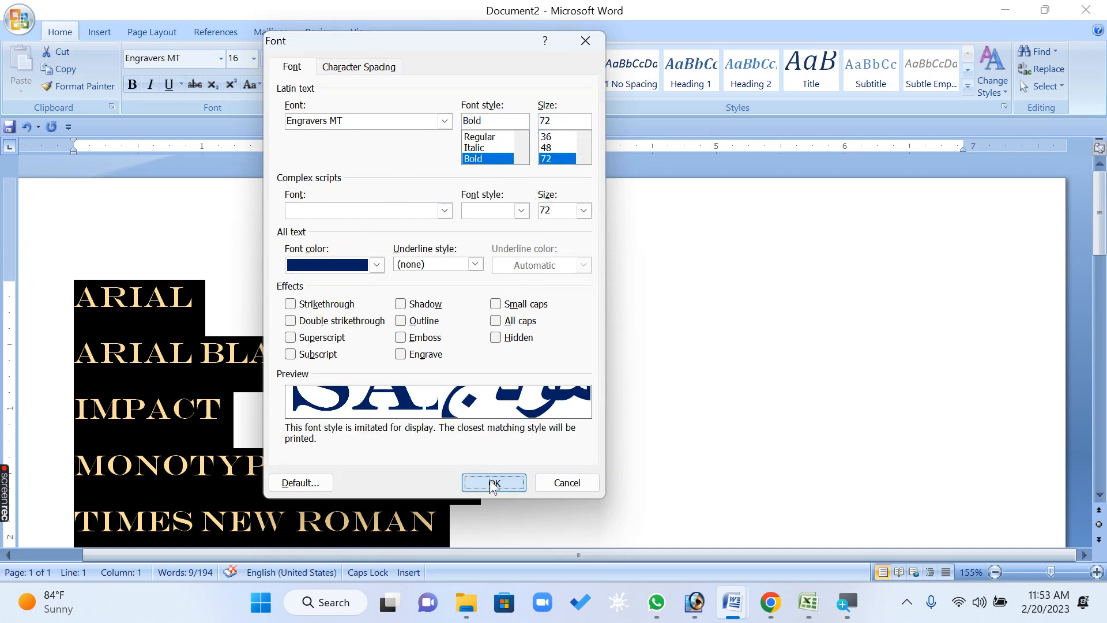
Set the font color of the selected lines to red in the Font dialog
scroll(487, 465, "down", 5)
scroll(487, 439, "up", 5)
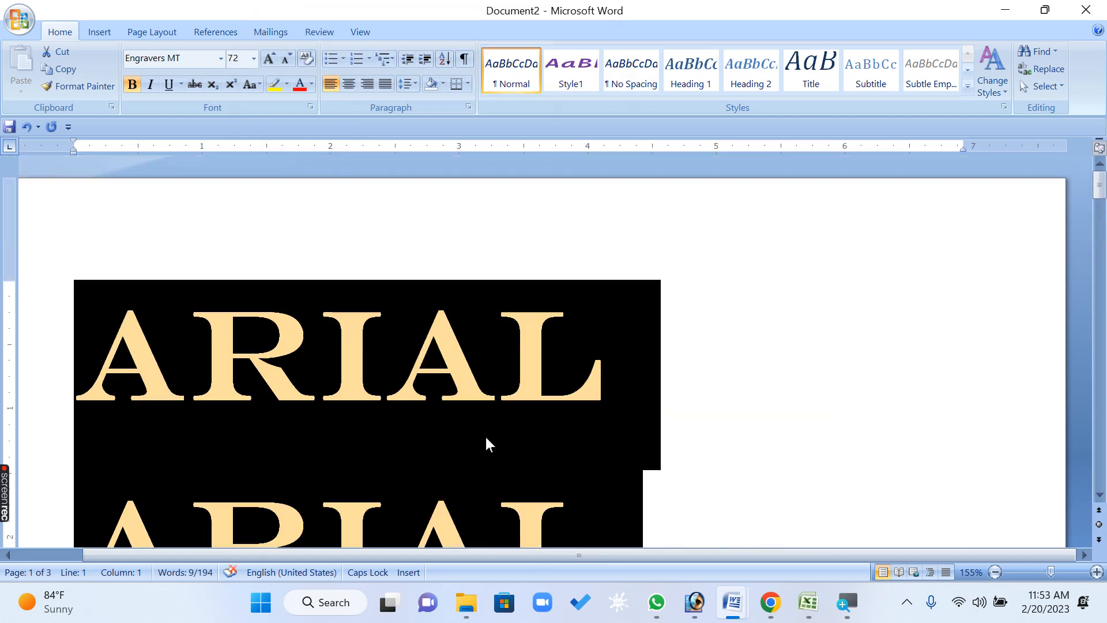
left_click(311, 106)
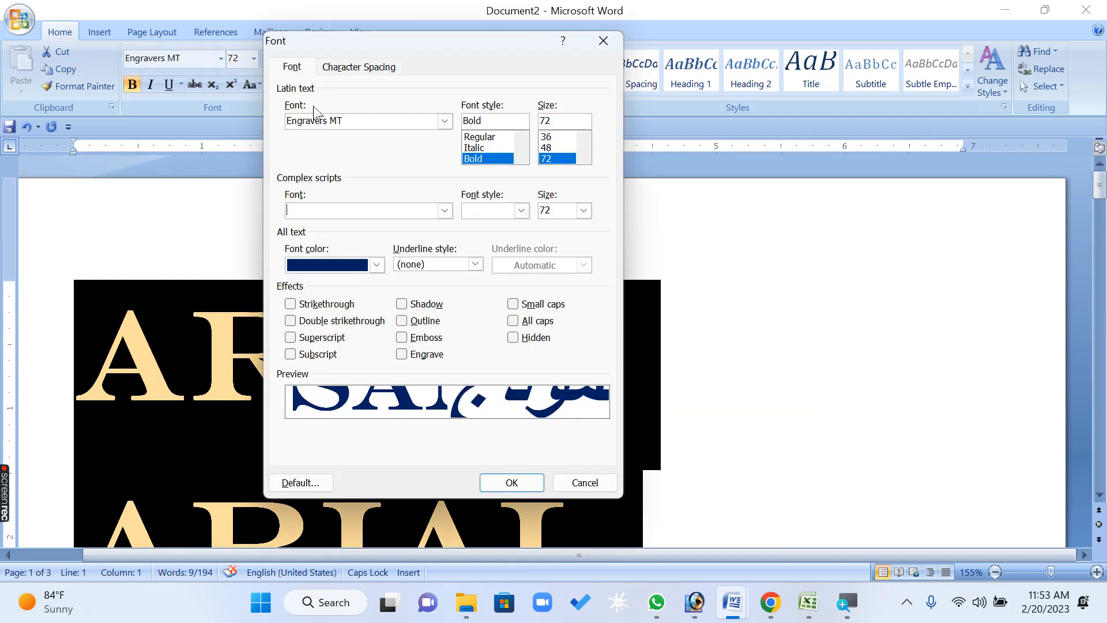
left_click(361, 266)
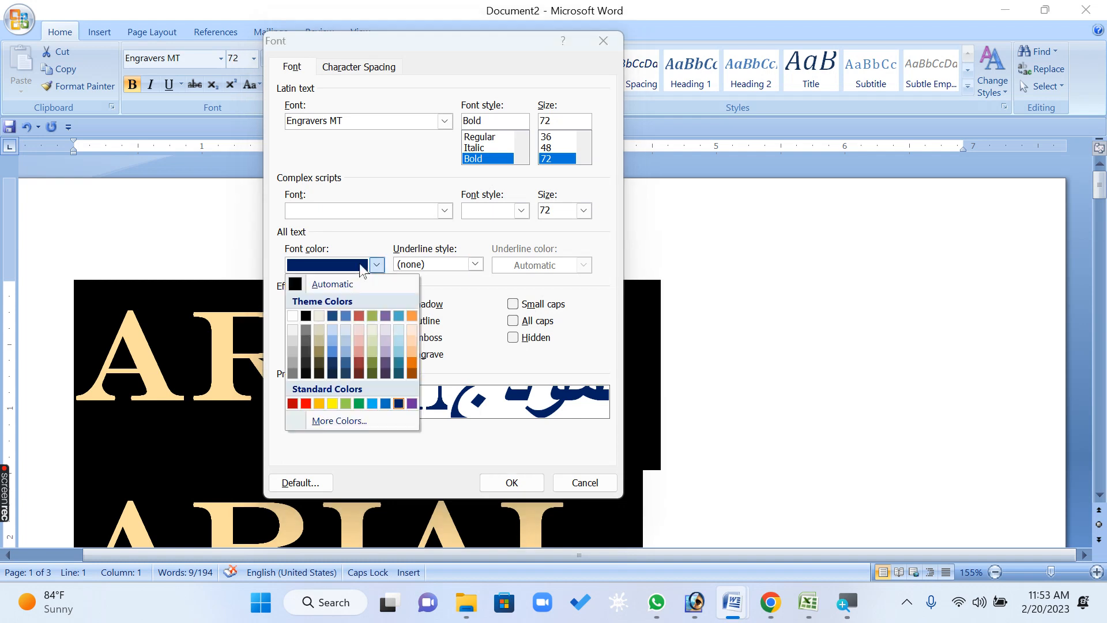
left_click(306, 403)
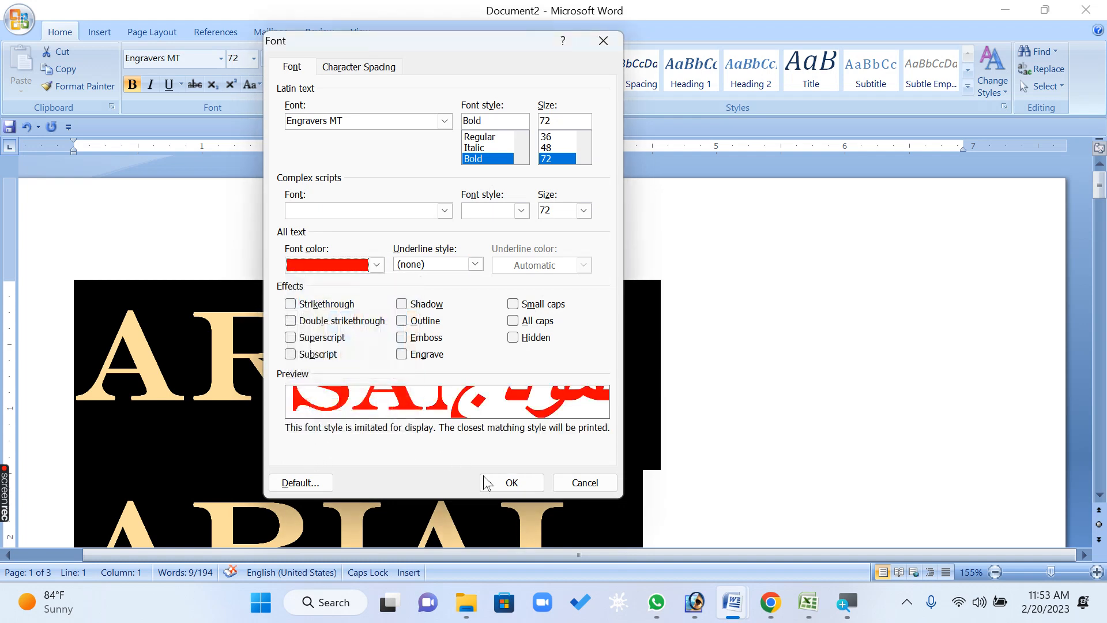
left_click(511, 483)
left_click(603, 378)
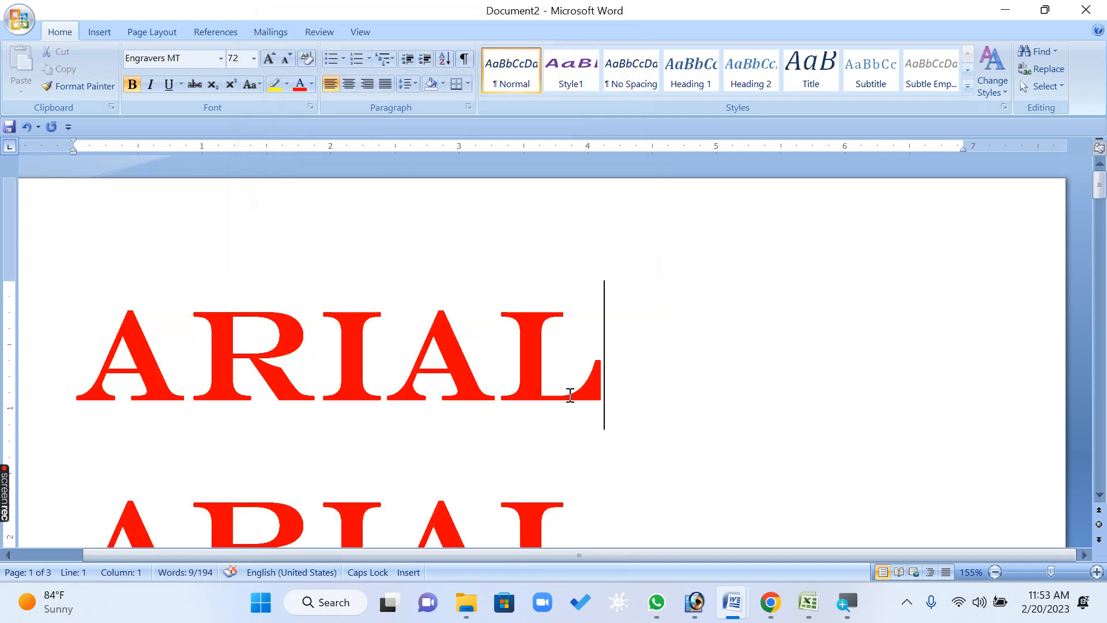
Select the first ARIAL line and give it a thick single-line underline
left_click(26, 333)
left_click(310, 106)
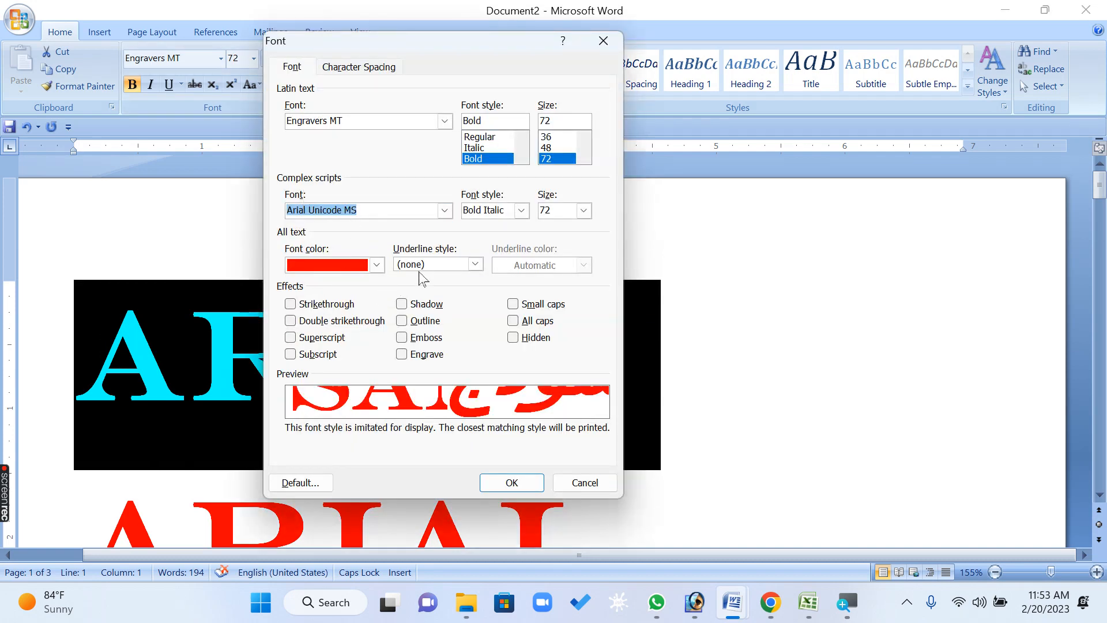
left_click(475, 264)
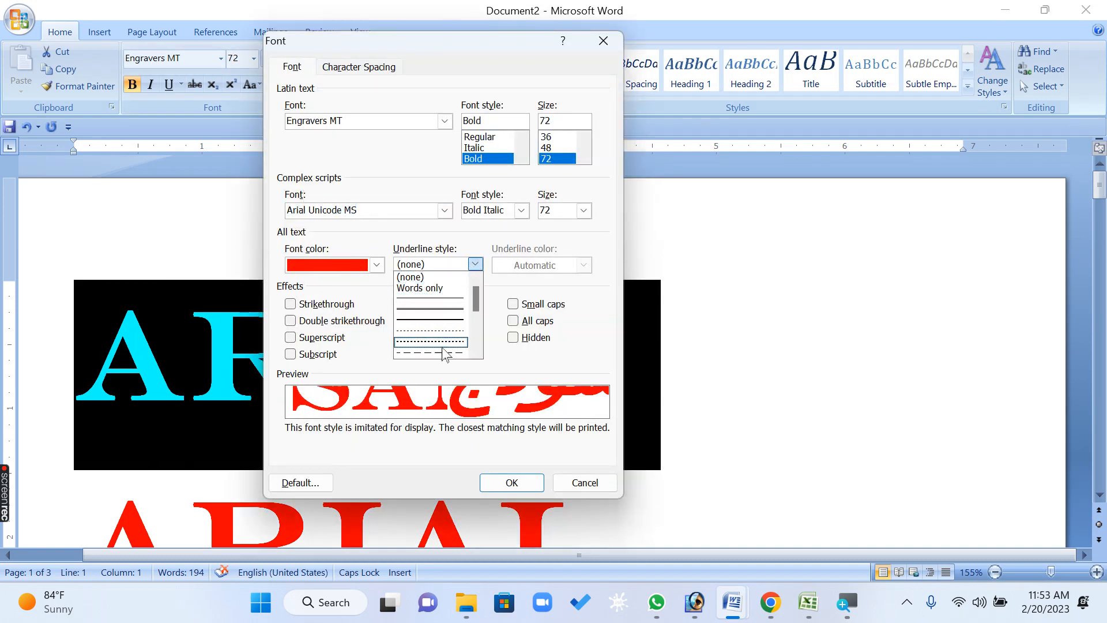
left_click(429, 319)
left_click(511, 483)
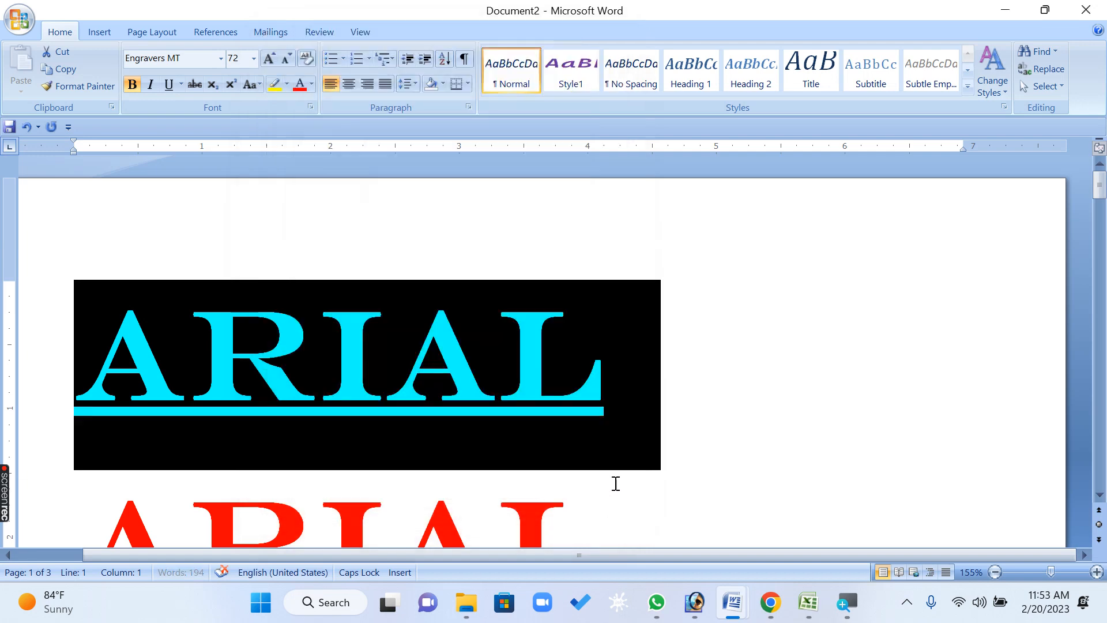
Set the underline color of the first ARIAL line to blue through More Colors
left_click(687, 403)
left_click_drag(635, 388, 380, 217)
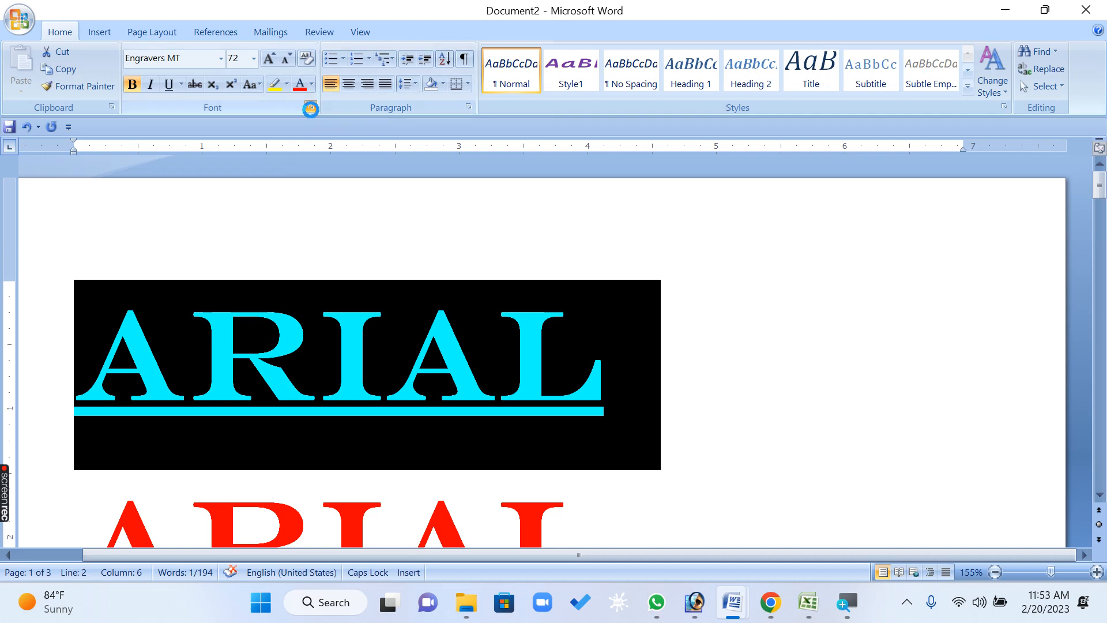
left_click(311, 106)
left_click(552, 266)
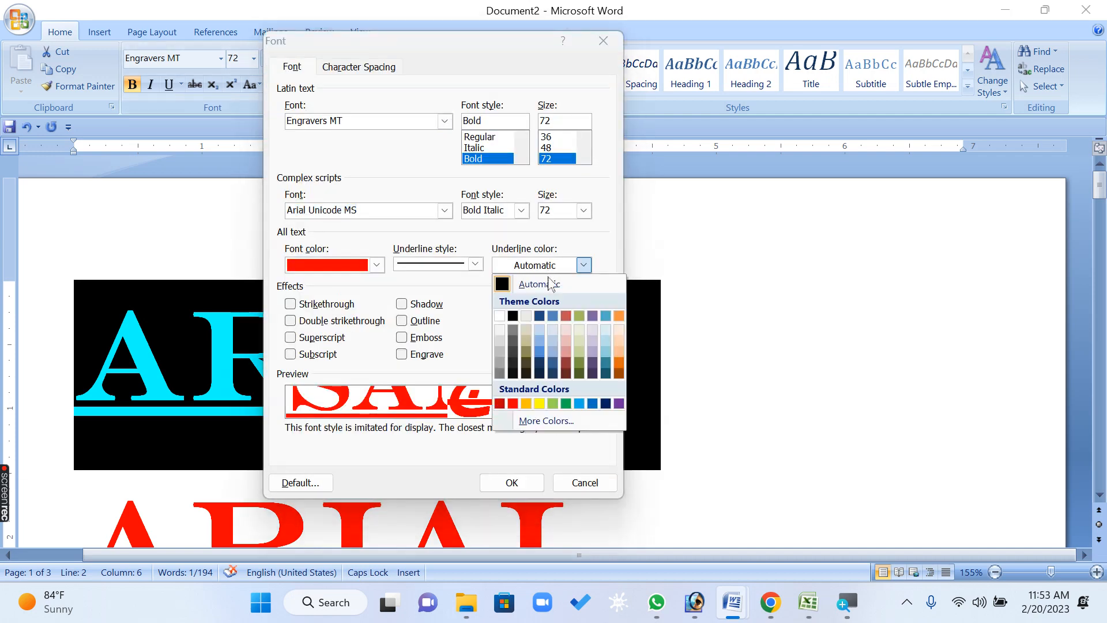
left_click(545, 420)
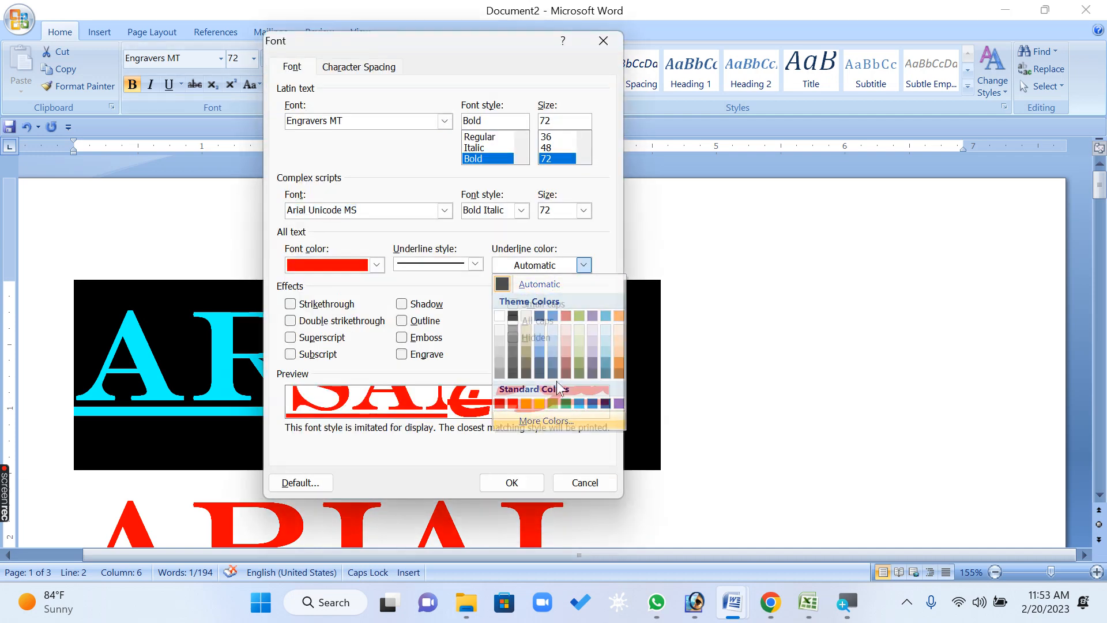
left_click(514, 236)
left_click(634, 192)
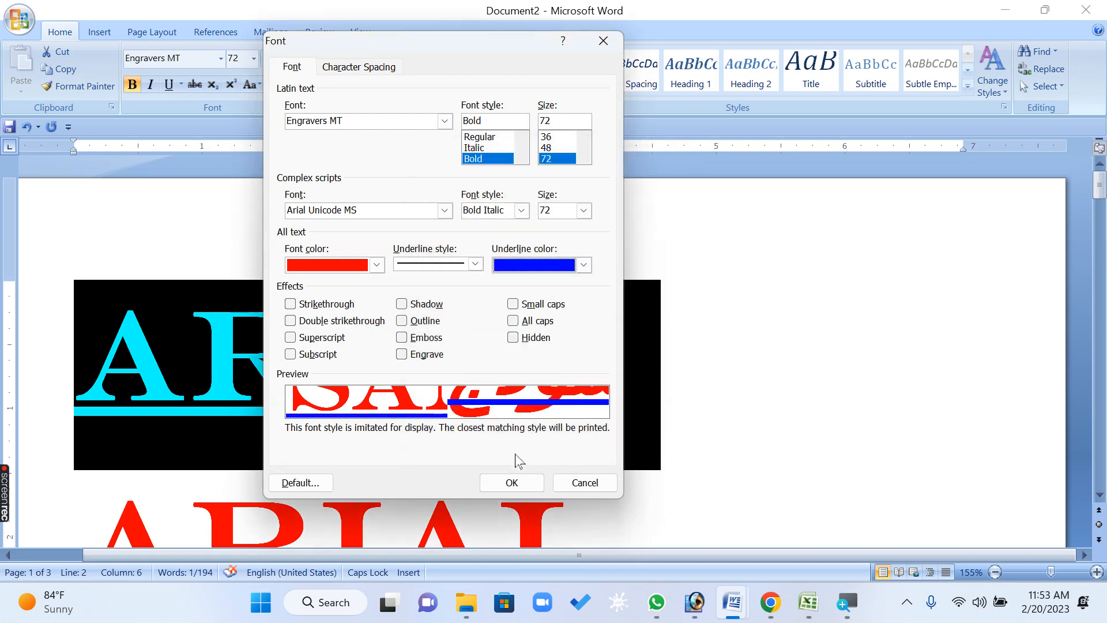
left_click(512, 482)
left_click(684, 453)
Apply strikethrough to the first ARIAL line in the Font dialog
left_click_drag(709, 400, 6, 402)
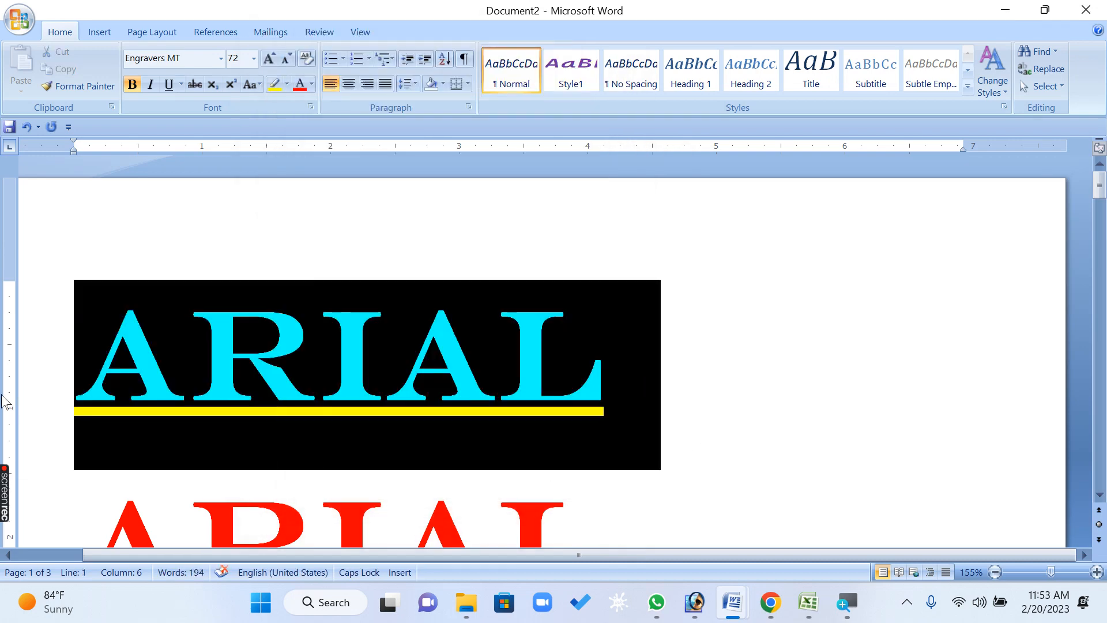
left_click(305, 106)
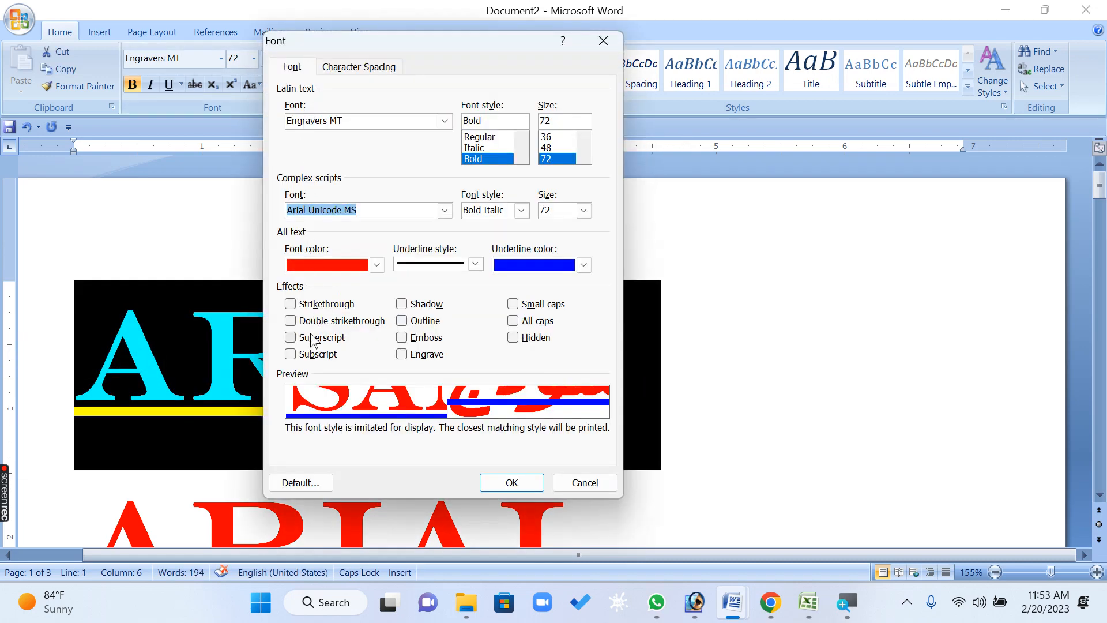
left_click(332, 306)
left_click(512, 482)
left_click(718, 406)
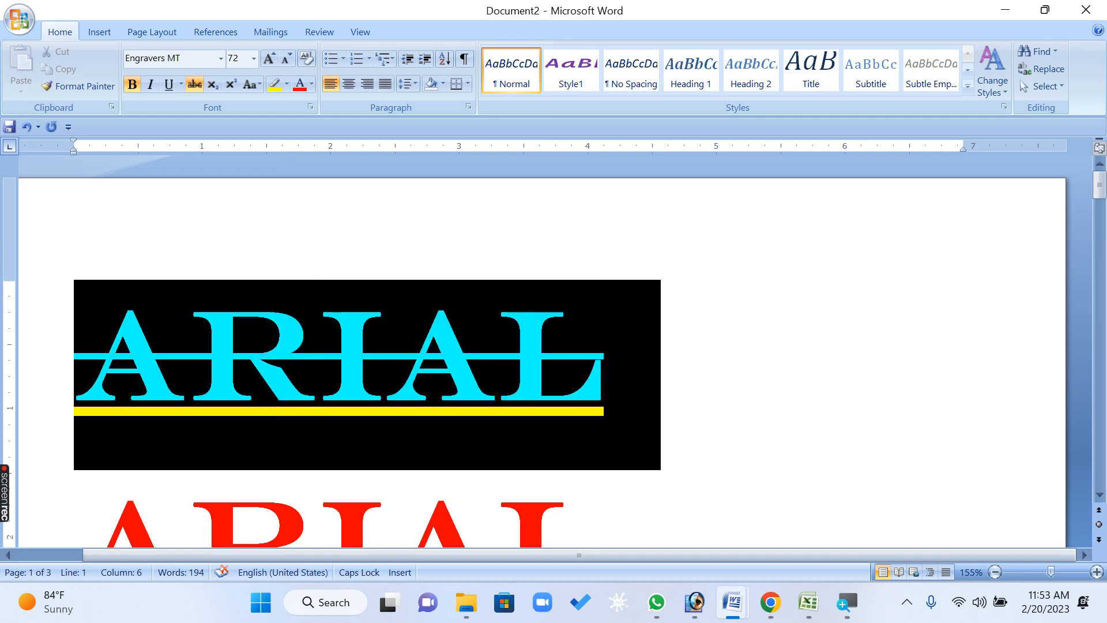
Replace the first line's strikethrough with double strikethrough
triple_click(796, 373)
left_click(310, 106)
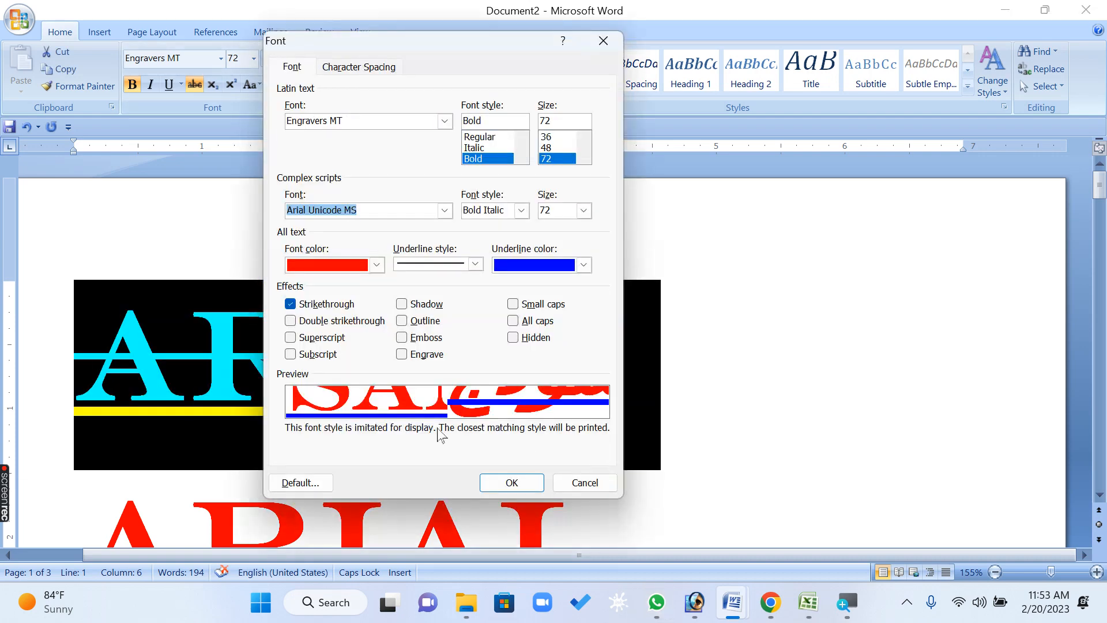
left_click(312, 322)
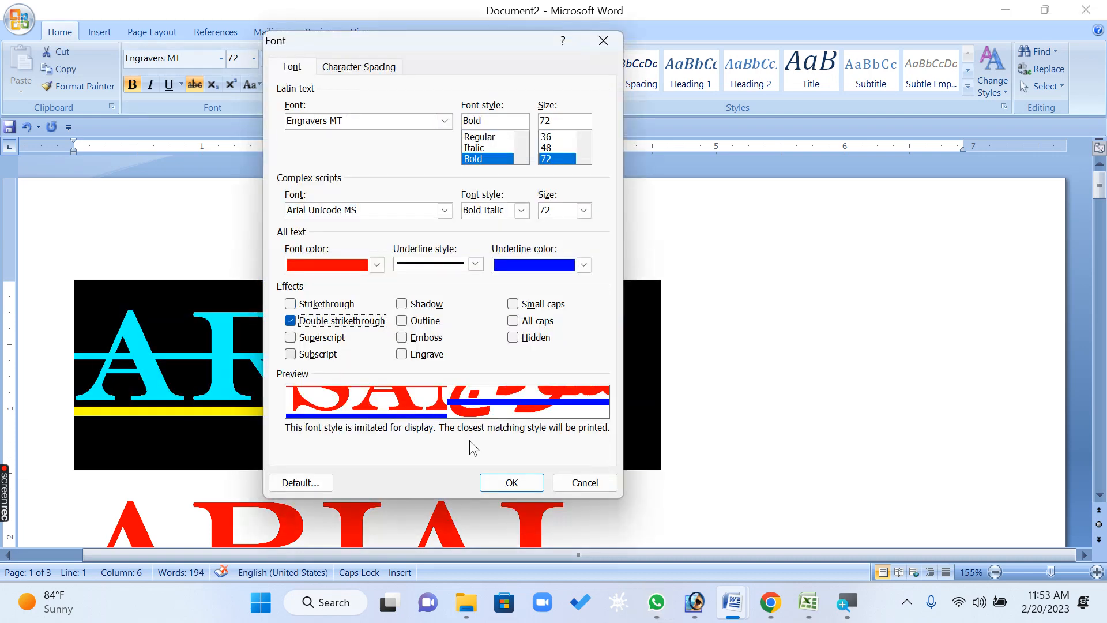
left_click(510, 483)
left_click(750, 439)
left_click_drag(807, 410, 193, 355)
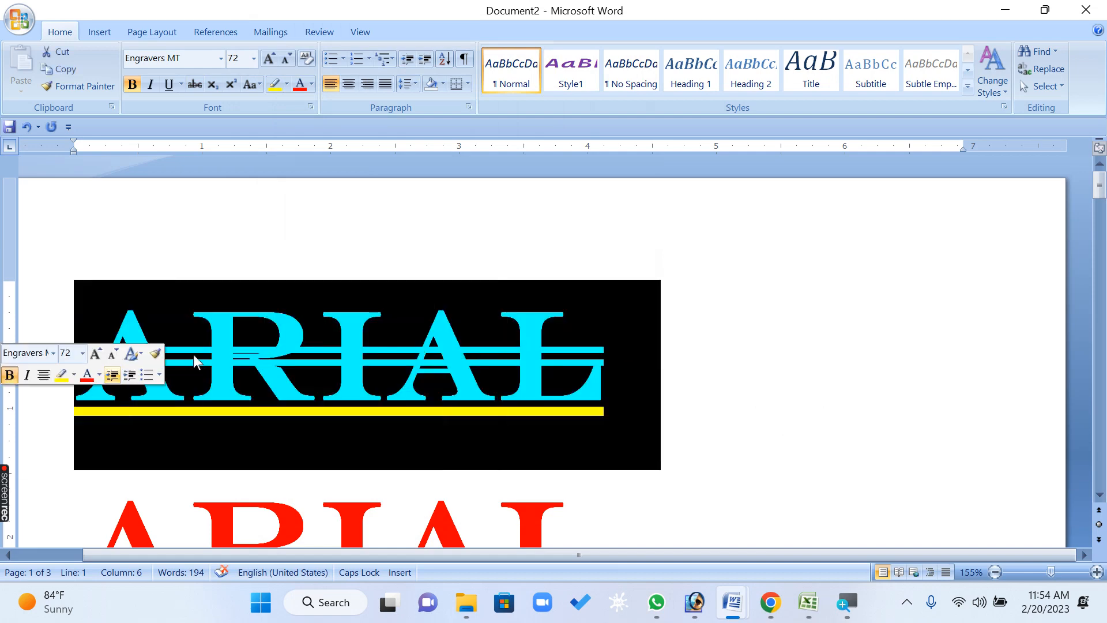
left_click(311, 108)
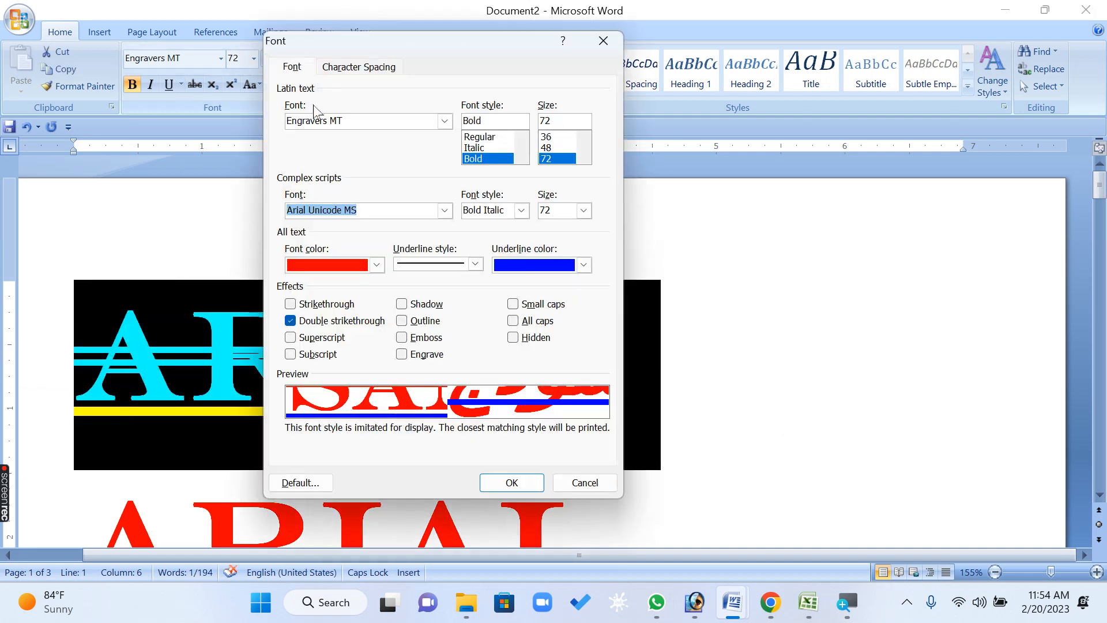
left_click(349, 323)
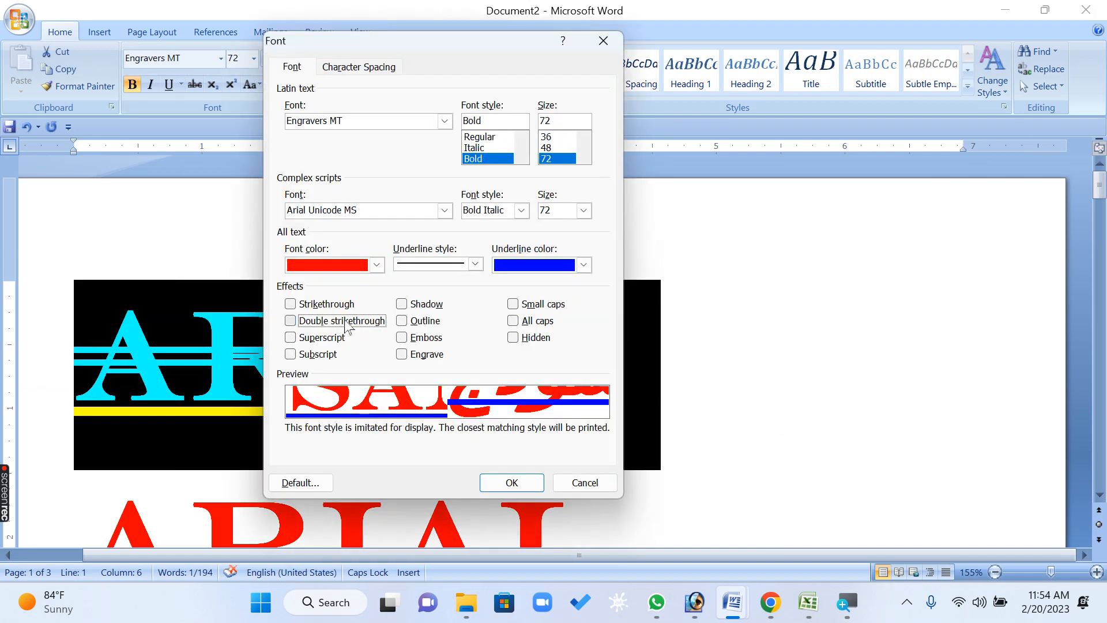
left_click(290, 337)
left_click(290, 353)
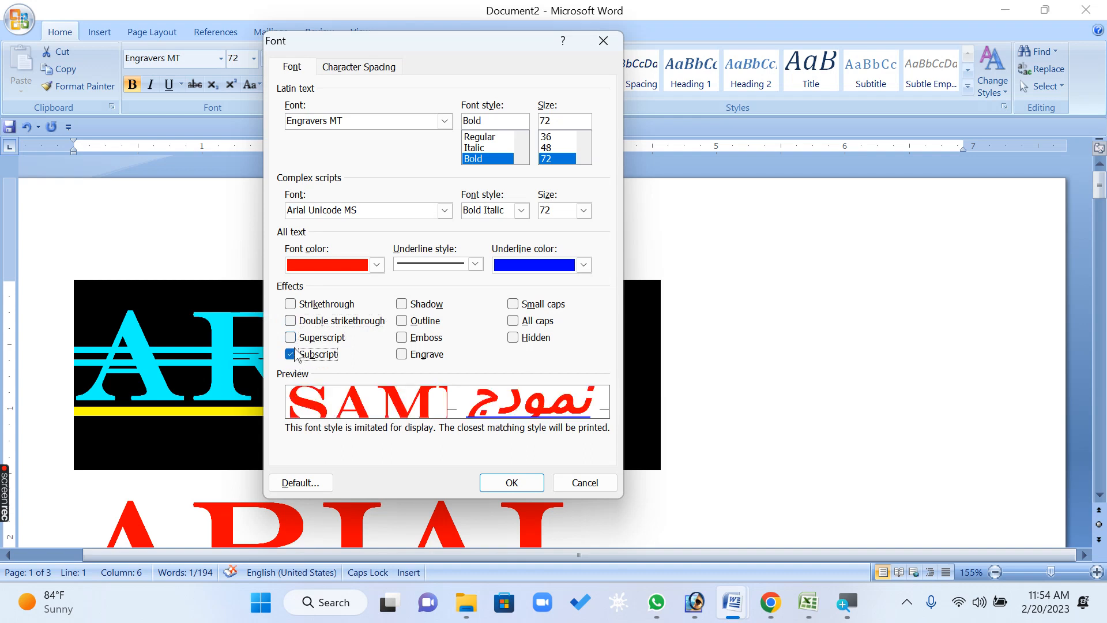
left_click(291, 338)
left_click(291, 353)
left_click(290, 337)
left_click(291, 354)
left_click(290, 353)
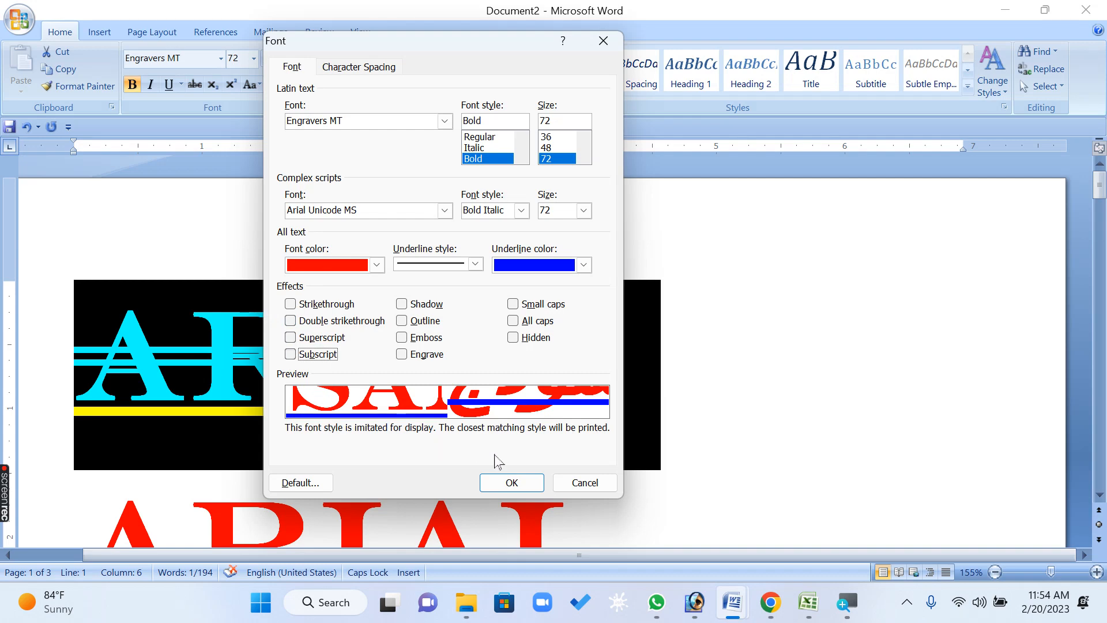
left_click(585, 483)
Insert the text H2 at the start of the second ARIAL line
scroll(368, 450, "down", 2)
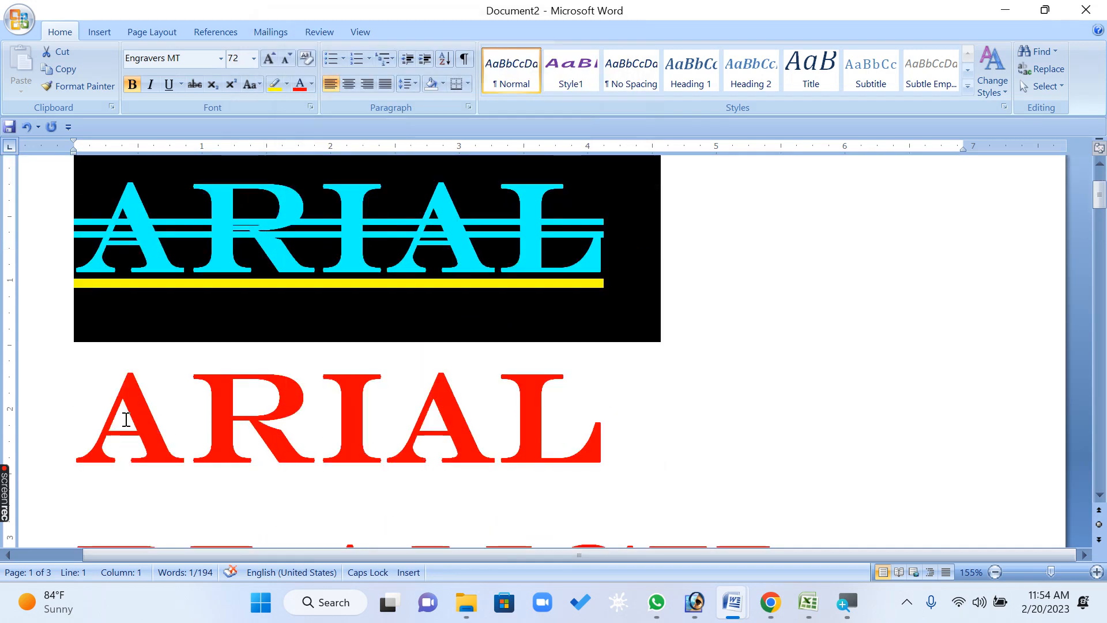
left_click(126, 420)
type("H2")
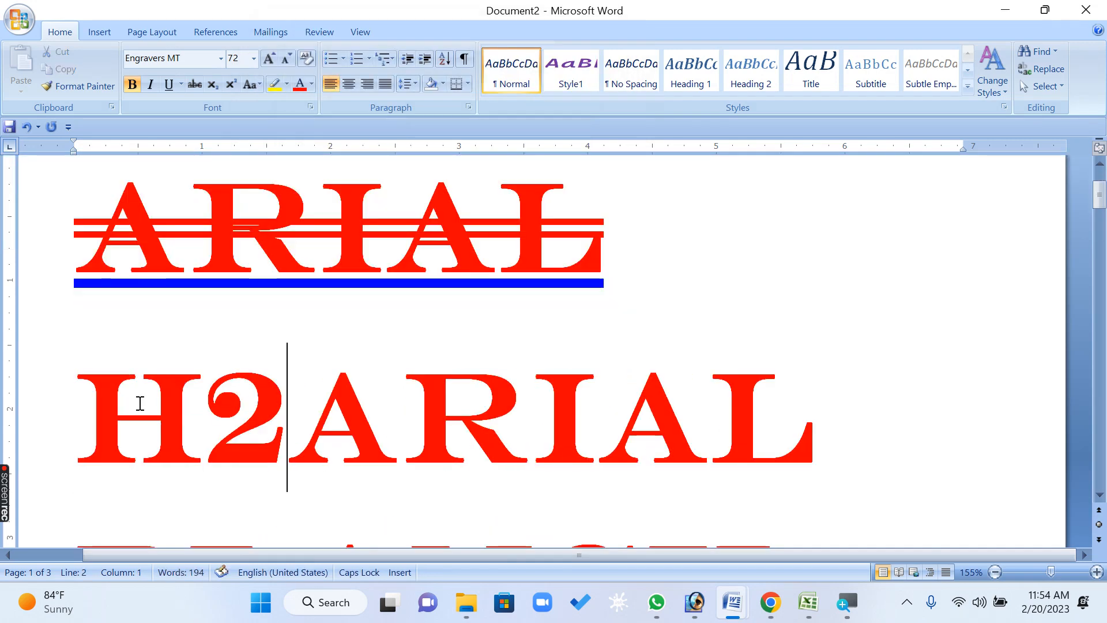
Select the 2 and make it superscript in the Font dialog
left_click_drag(293, 423, 222, 420)
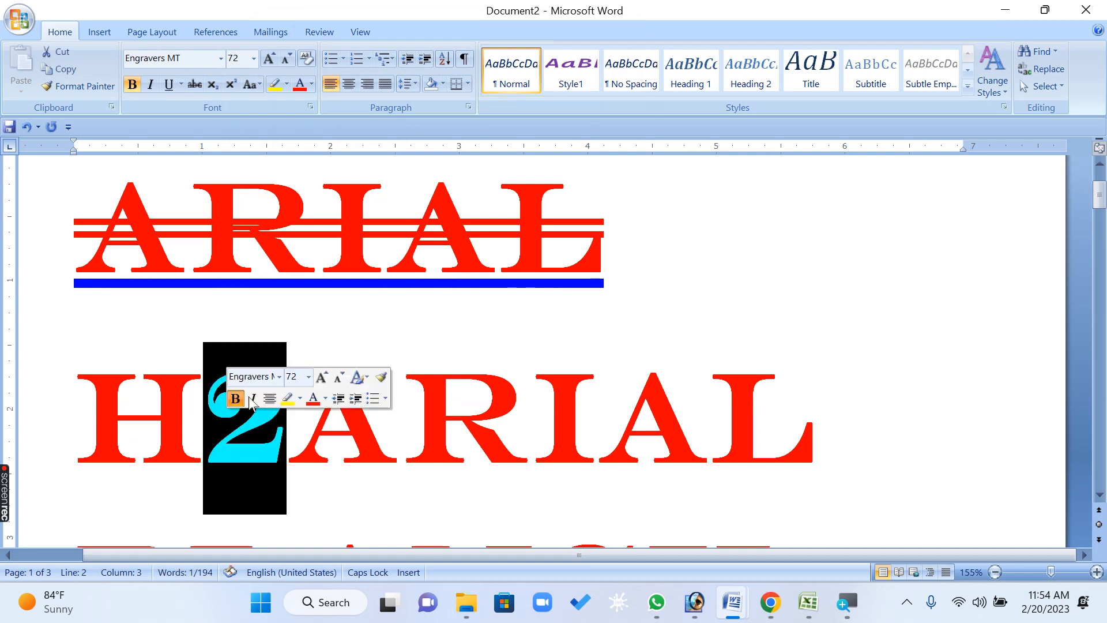
left_click(311, 107)
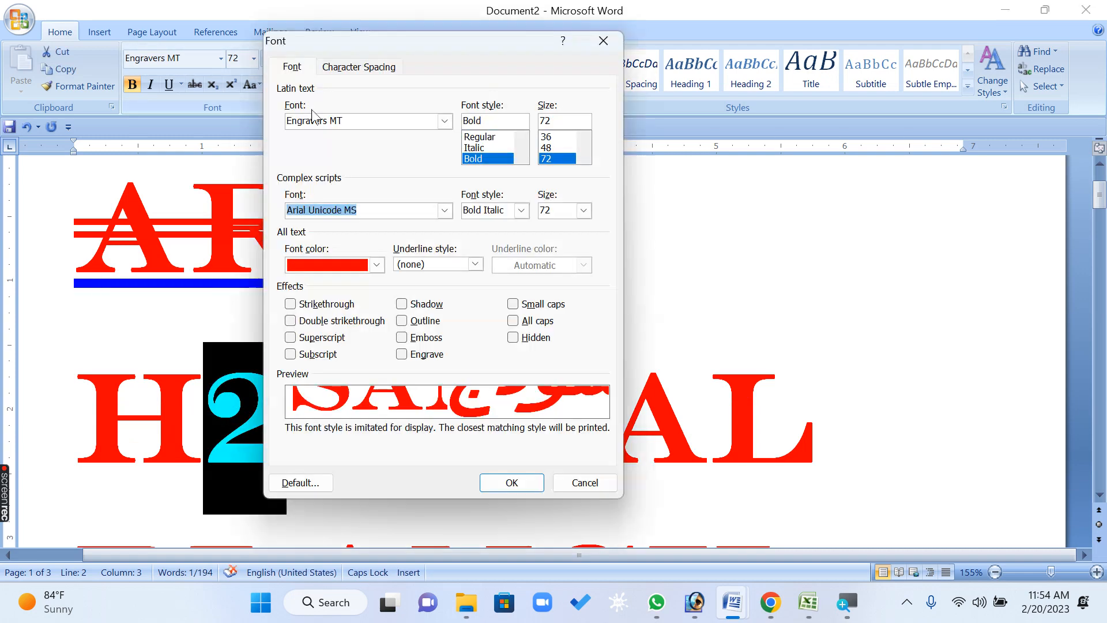
left_click(318, 339)
left_click(518, 484)
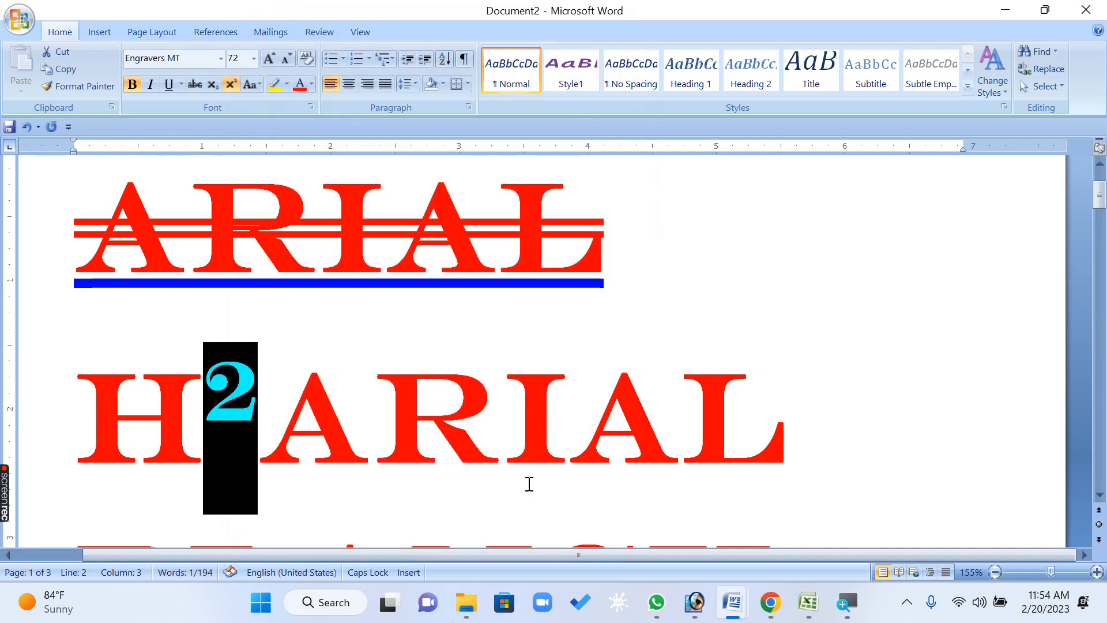
Change the selected 2 to subscript
left_click(310, 107)
left_click(317, 354)
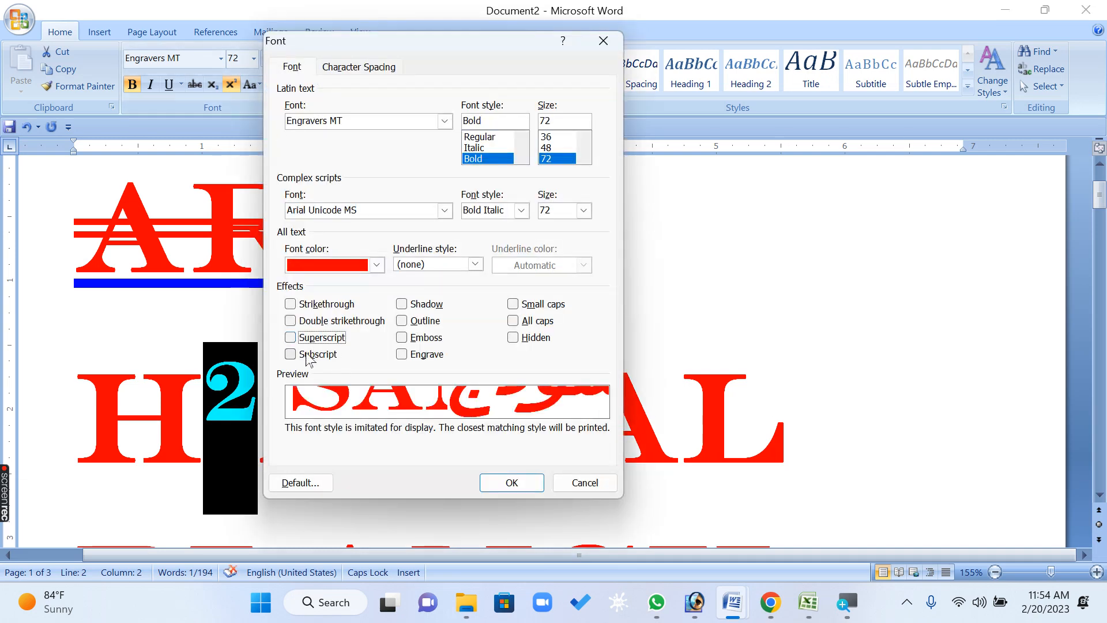
left_click(513, 483)
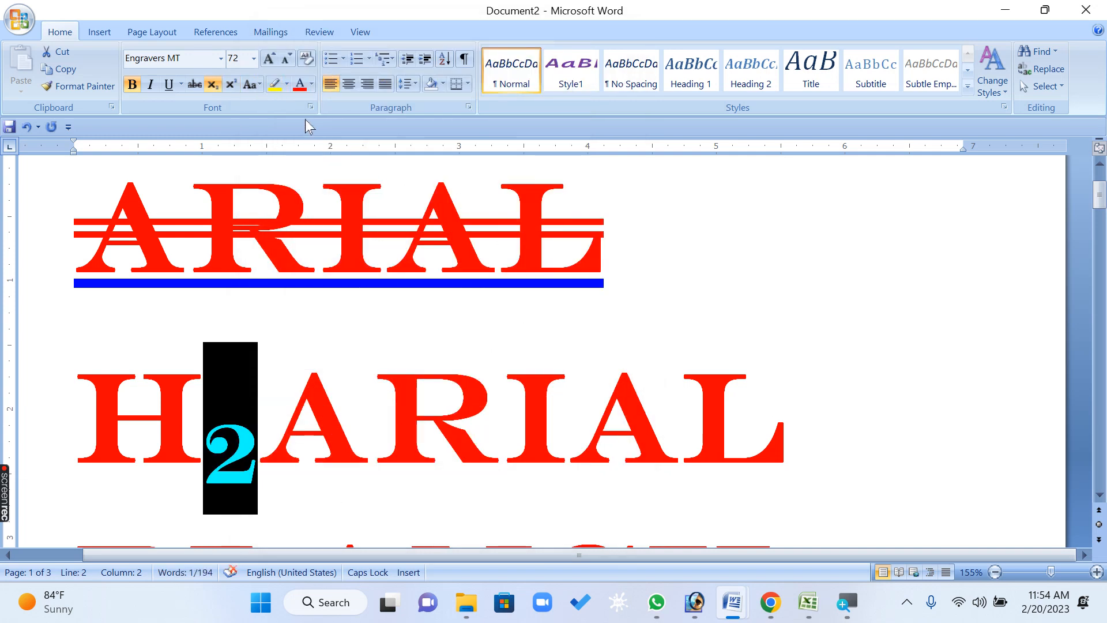
left_click(231, 84)
left_click(212, 86)
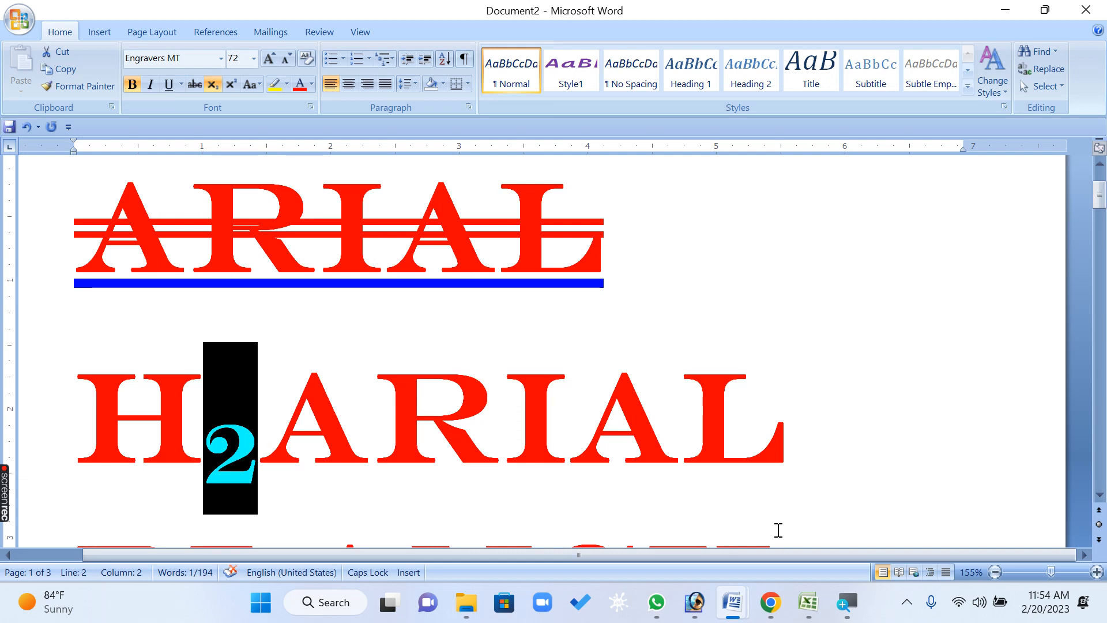
left_click(310, 106)
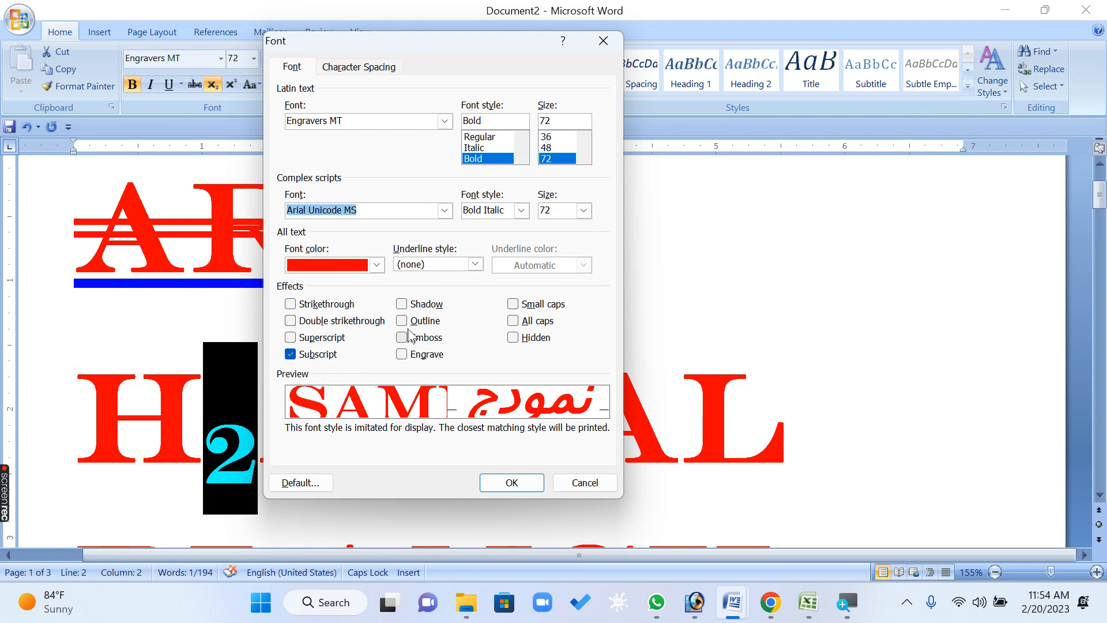
left_click(573, 485)
left_click(499, 351)
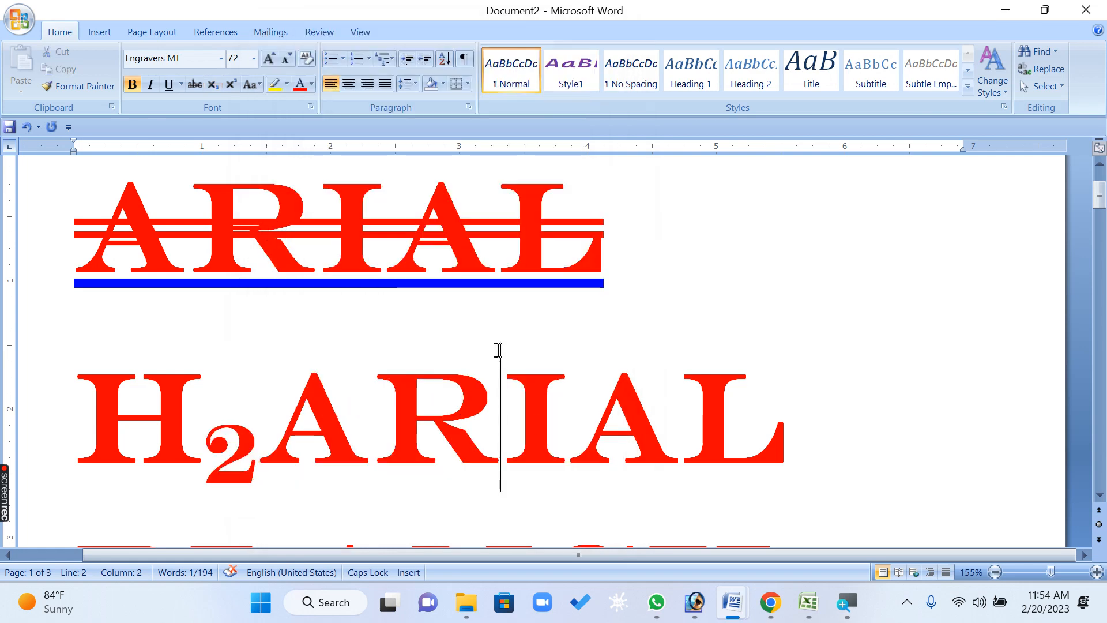
Select the first ARIAL line and clear its double strikethrough and underline in the Font dialog
scroll(499, 351, "up", 3)
left_click_drag(612, 359, 369, 364)
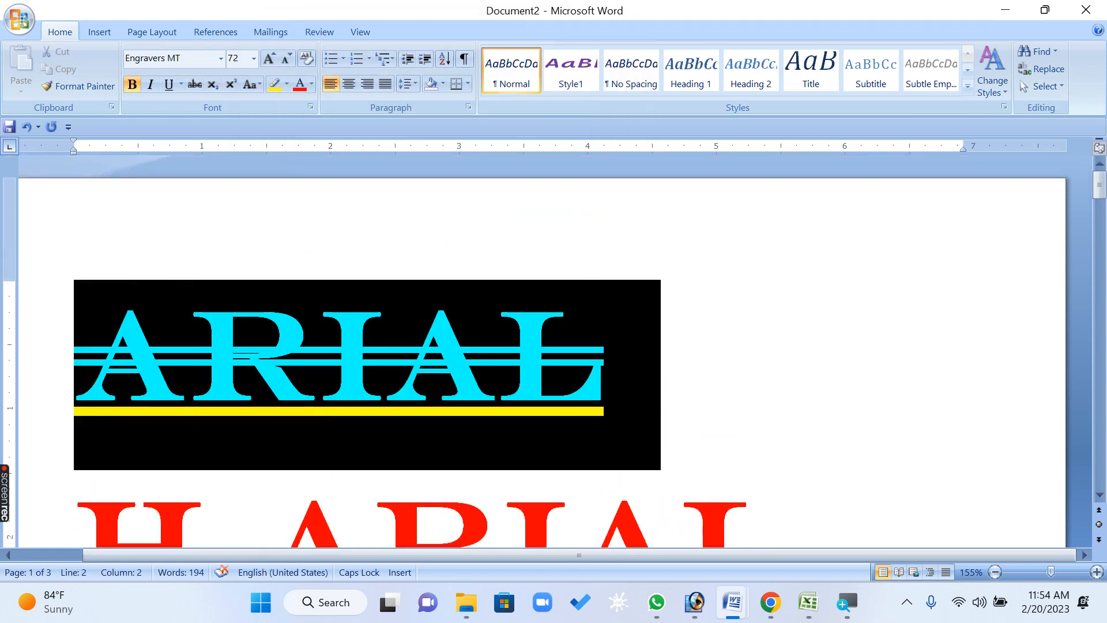
left_click(310, 106)
left_click(323, 320)
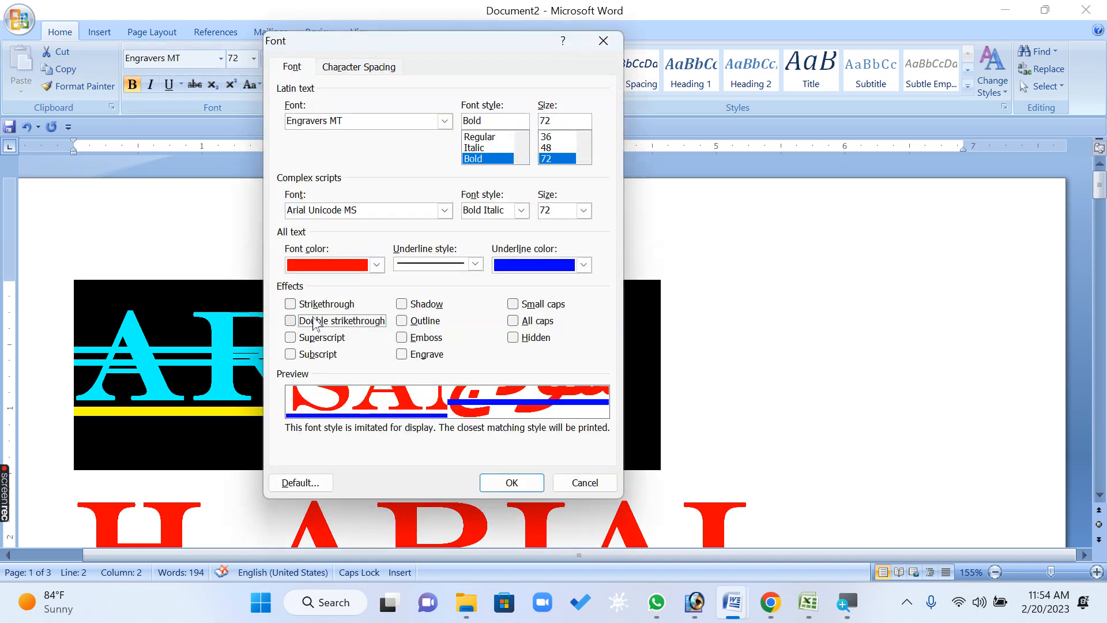
left_click(475, 265)
left_click(433, 278)
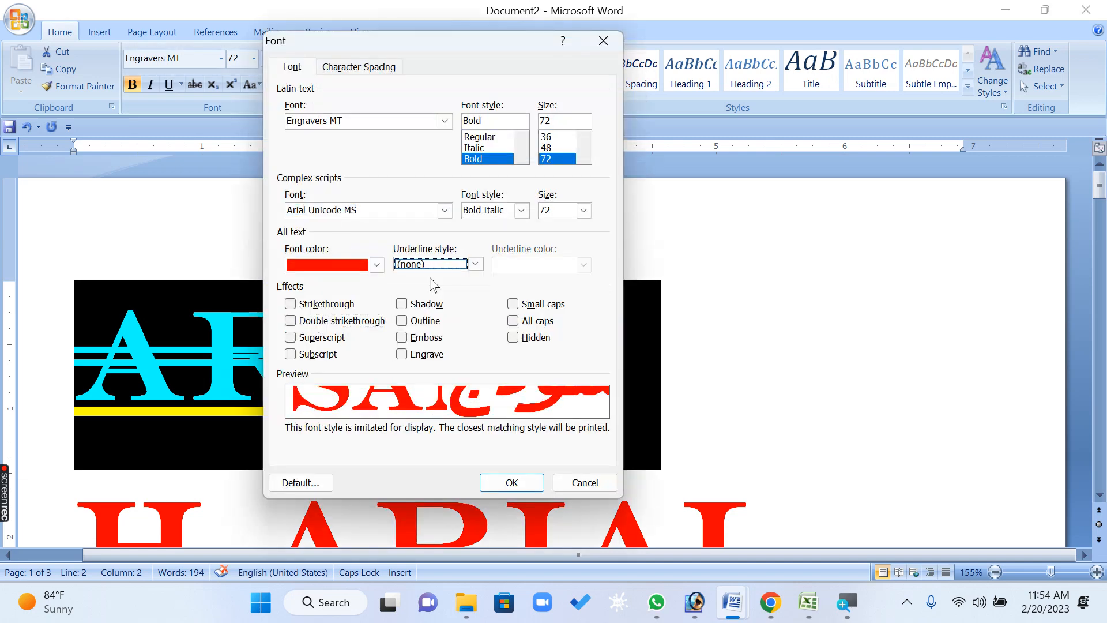
Add the Shadow effect to the first ARIAL line and apply the dialog
left_click(417, 309)
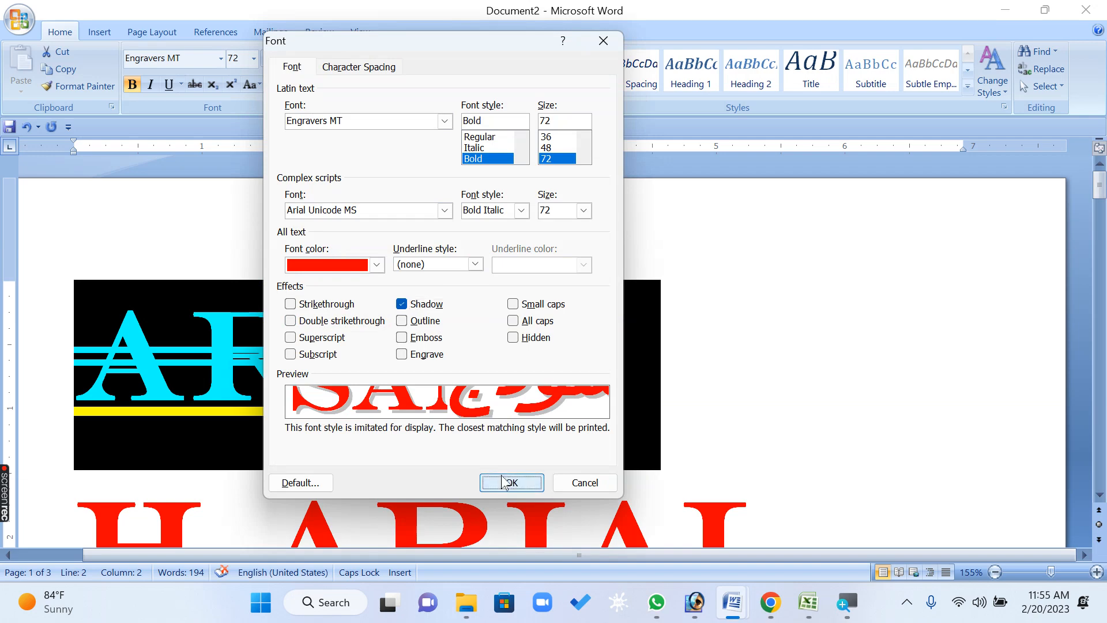
left_click(503, 481)
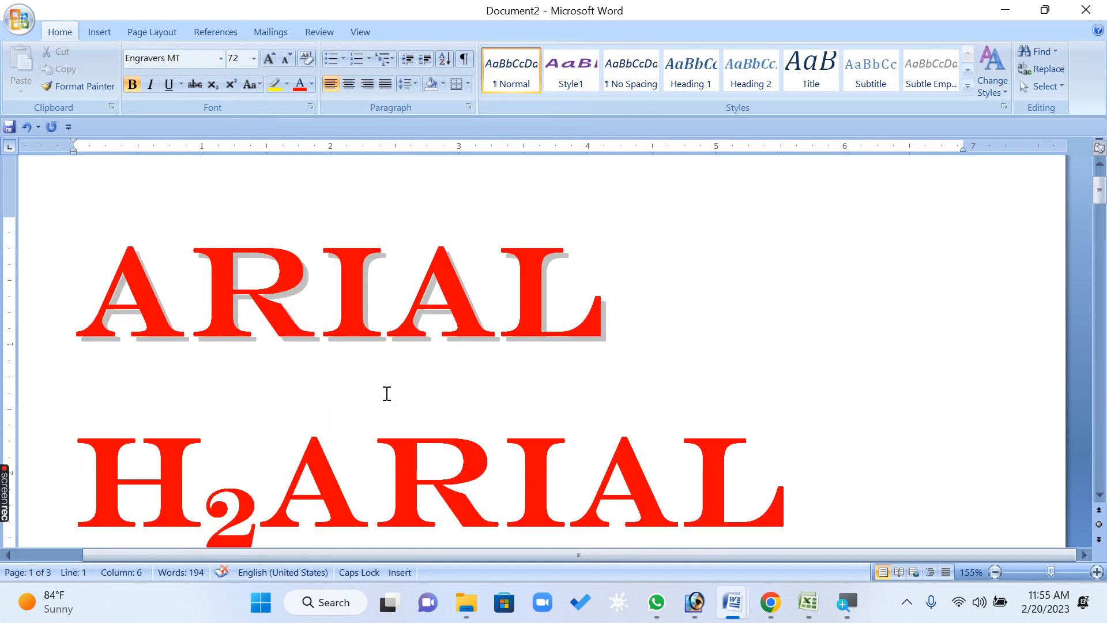
Apply the Outline effect to the first ARIAL line
scroll(384, 391, "down", 2)
left_click_drag(373, 307, 664, 312)
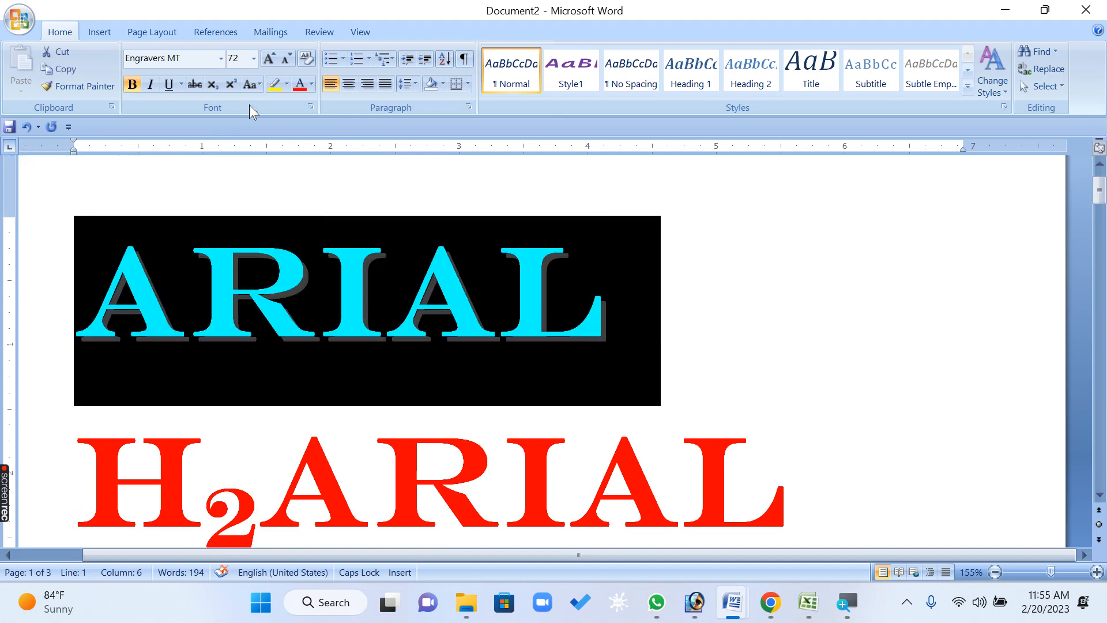
left_click(311, 107)
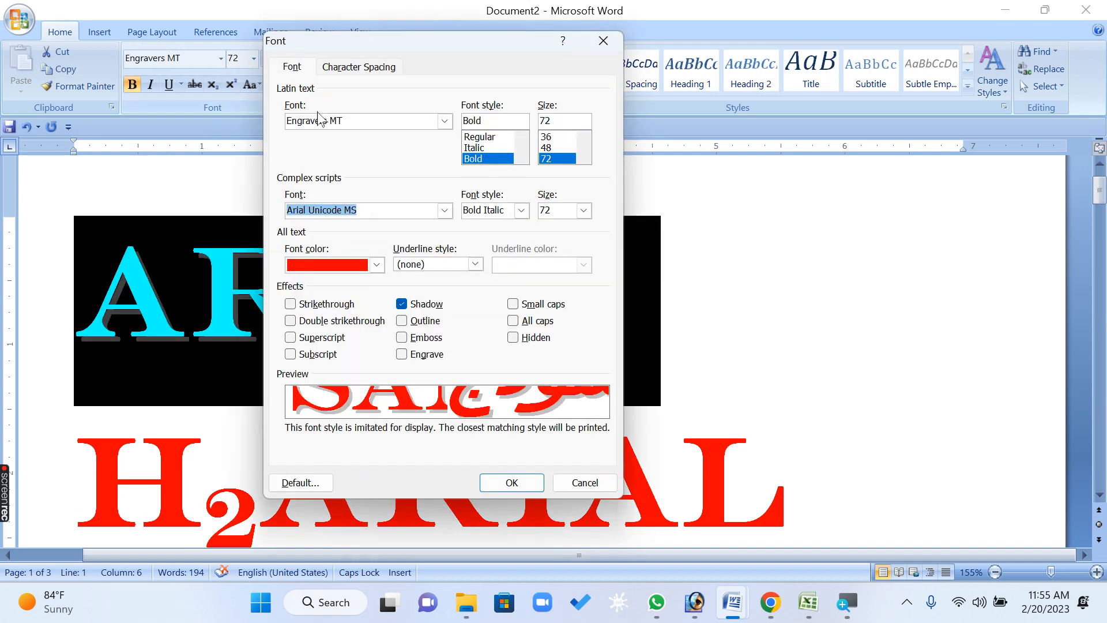
left_click(422, 325)
left_click(511, 482)
key("Down")
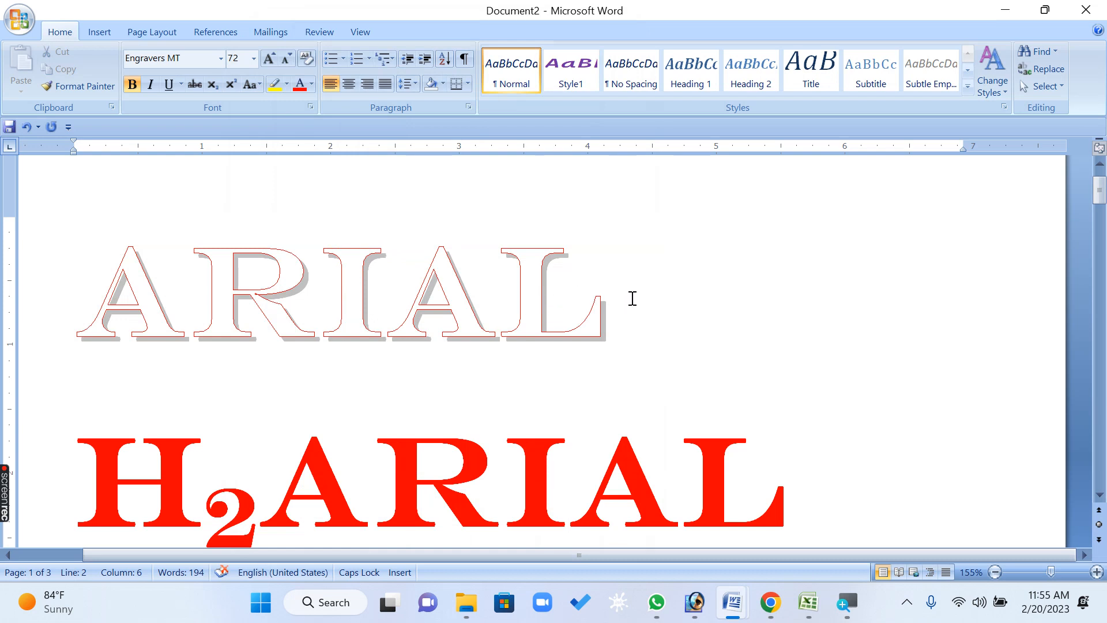
Replace the first line's shadow and outline effects with Emboss
left_click_drag(659, 298, 259, 156)
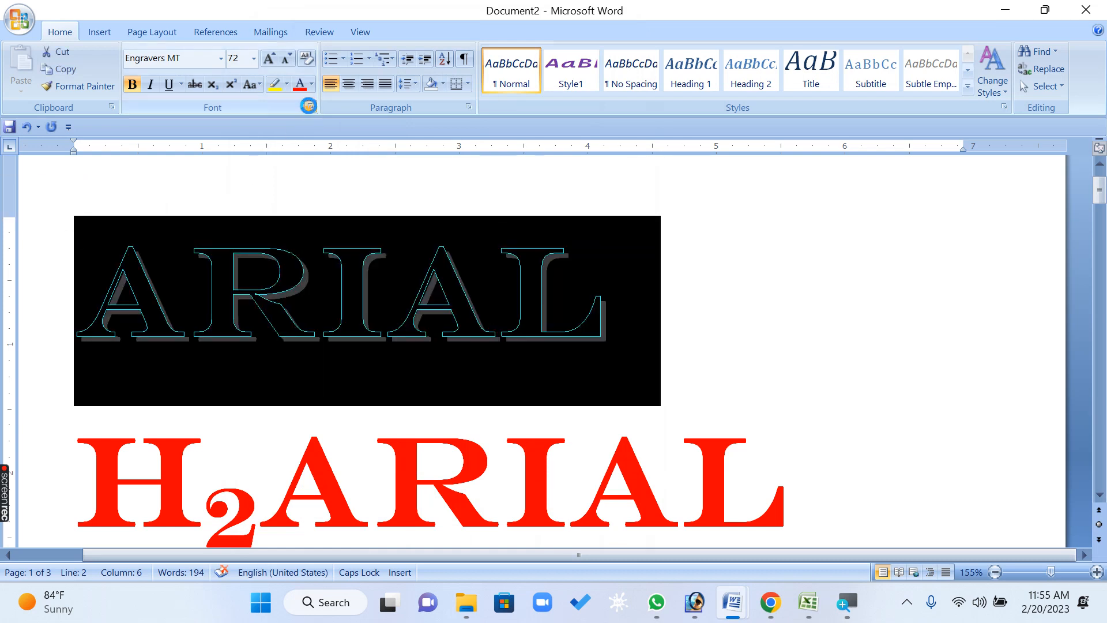
left_click(311, 107)
left_click(412, 323)
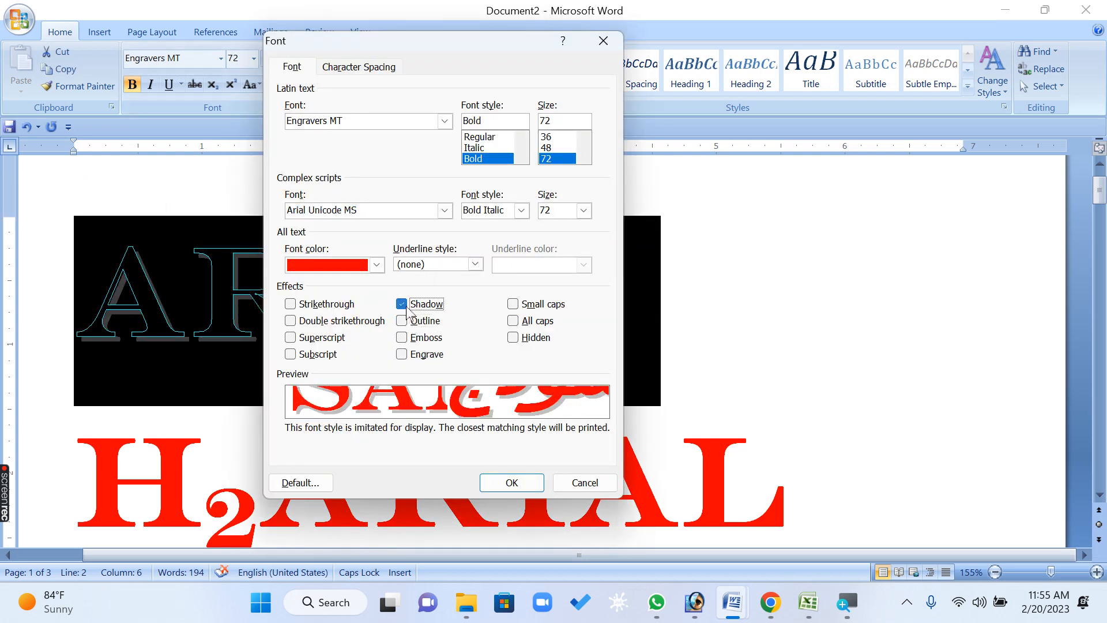
left_click(412, 340)
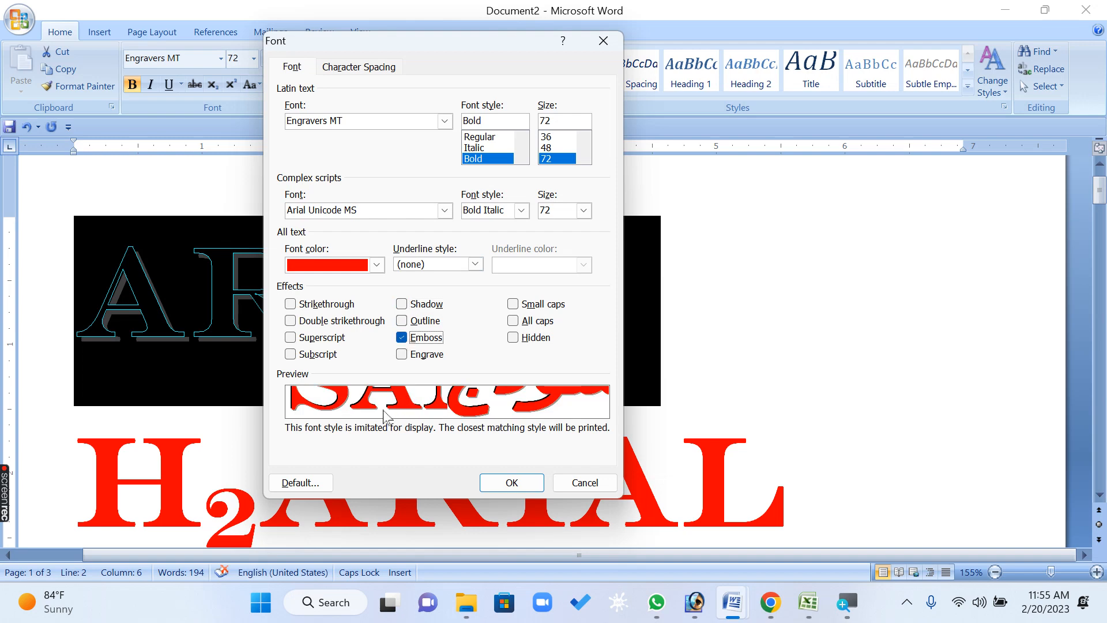
left_click(499, 484)
left_click(493, 440)
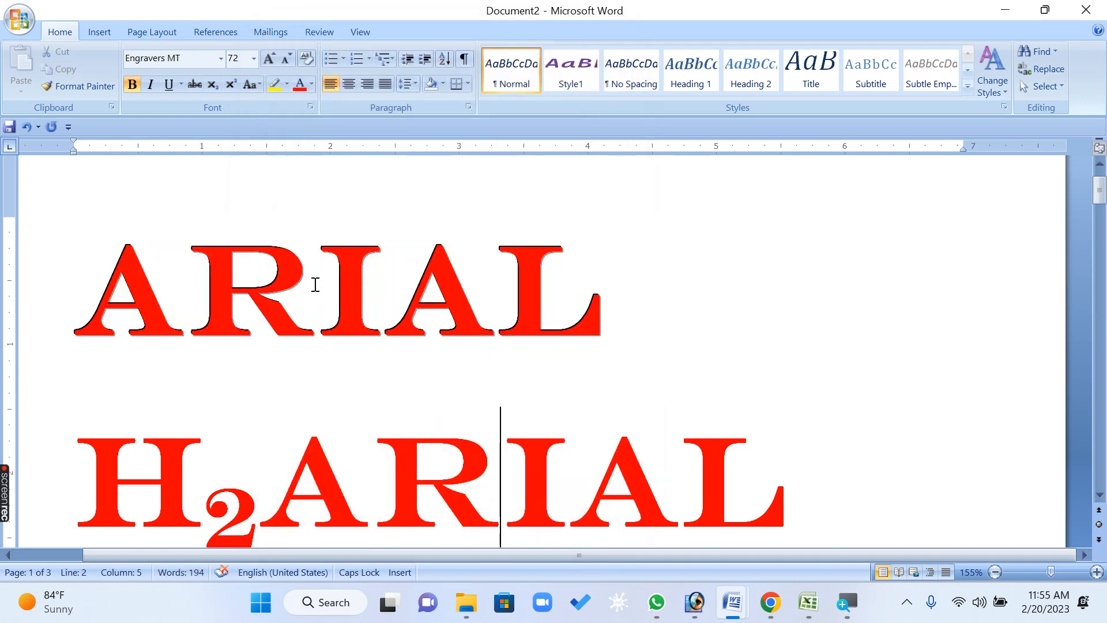
scroll(309, 269, "up", 10, "ctrl")
scroll(310, 269, "up", 13, "ctrl")
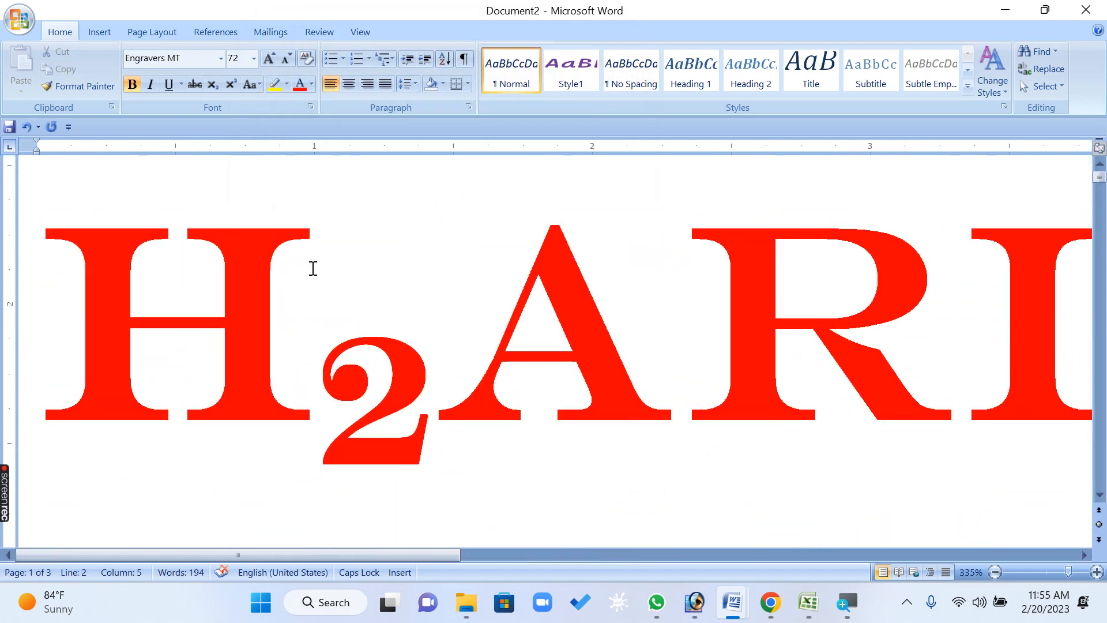
scroll(319, 265, "down", 2)
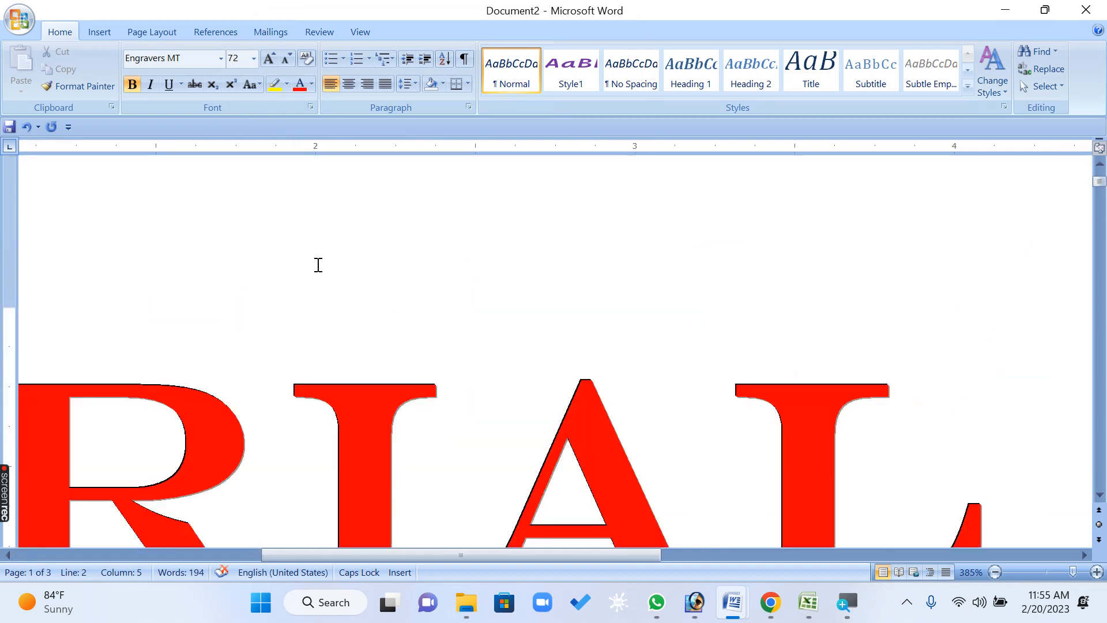
scroll(340, 374, "down", 20, "ctrl")
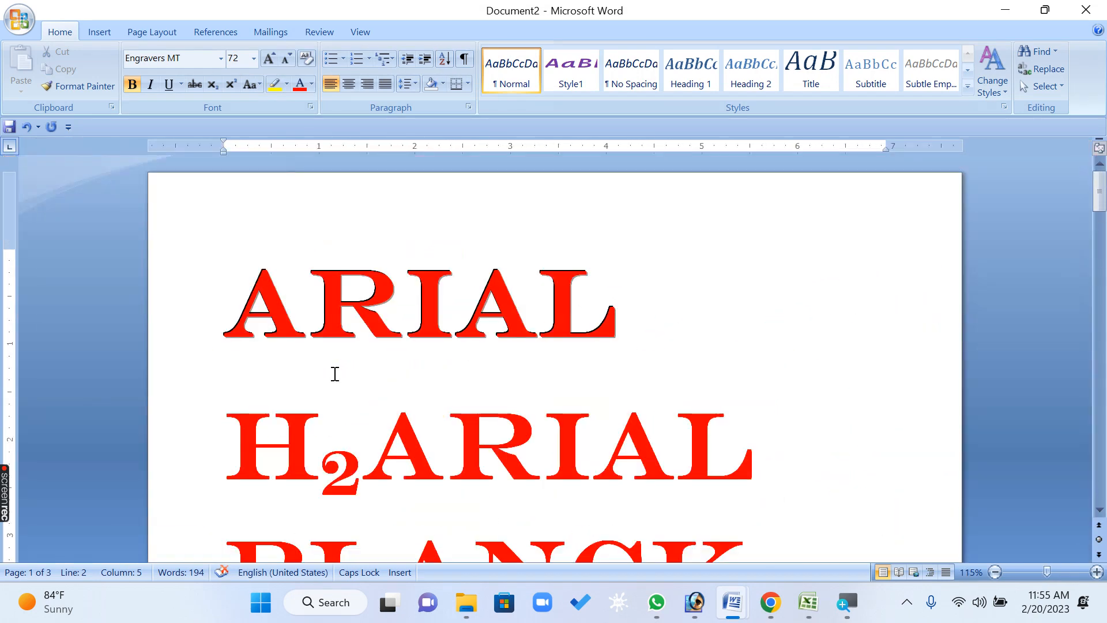
scroll(559, 310, "up", 4, "ctrl")
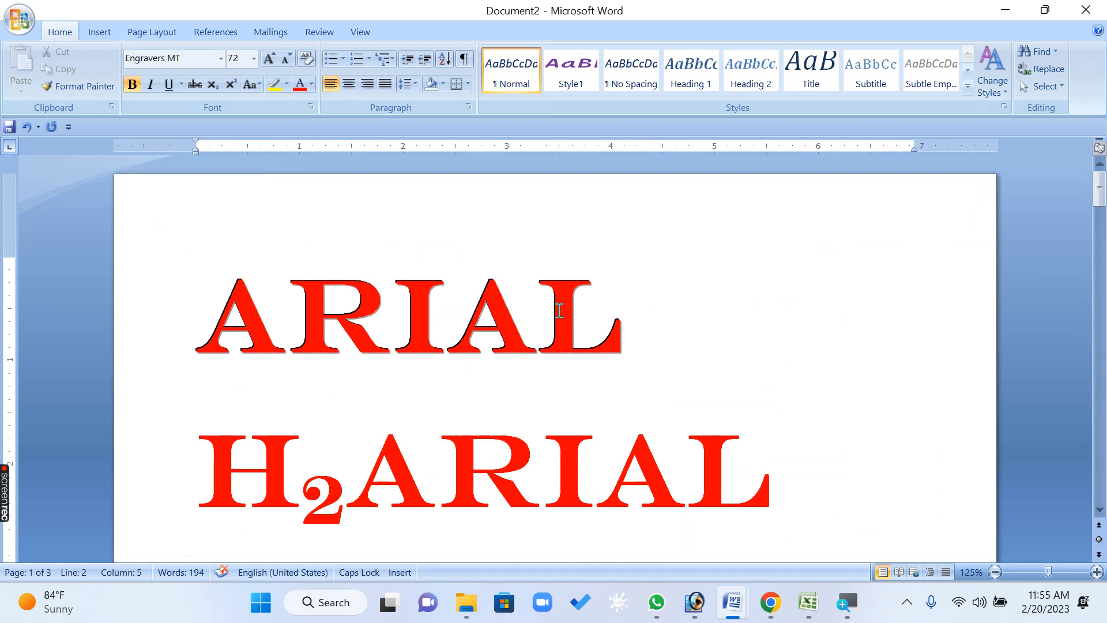
scroll(559, 311, "up", 1, "ctrl")
scroll(557, 314, "up", 4)
left_click_drag(651, 359, 52, 364)
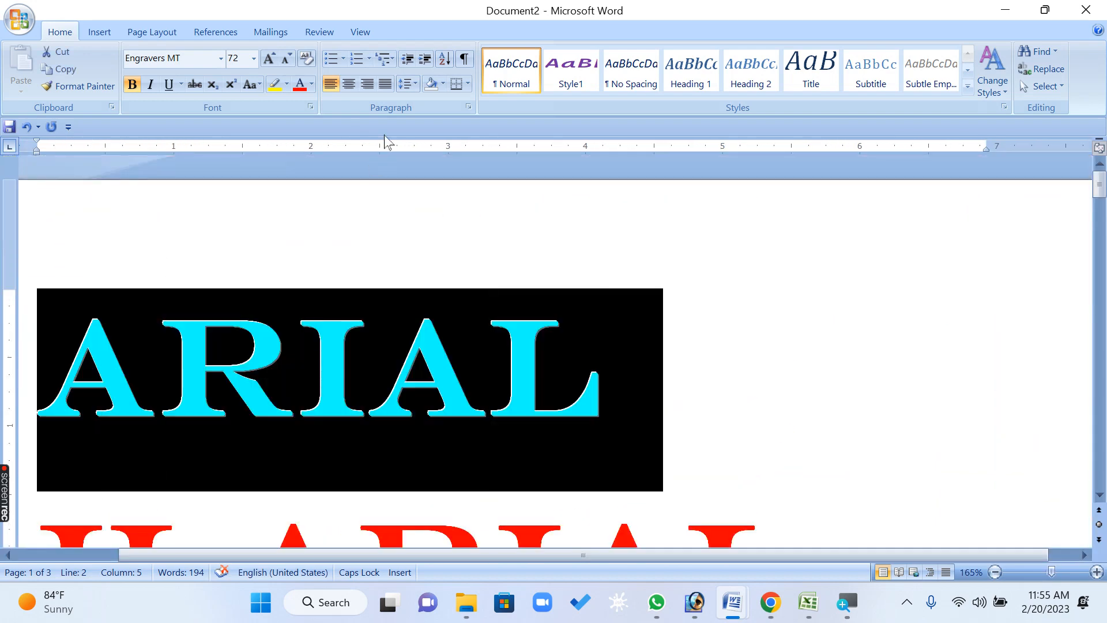
left_click(312, 106)
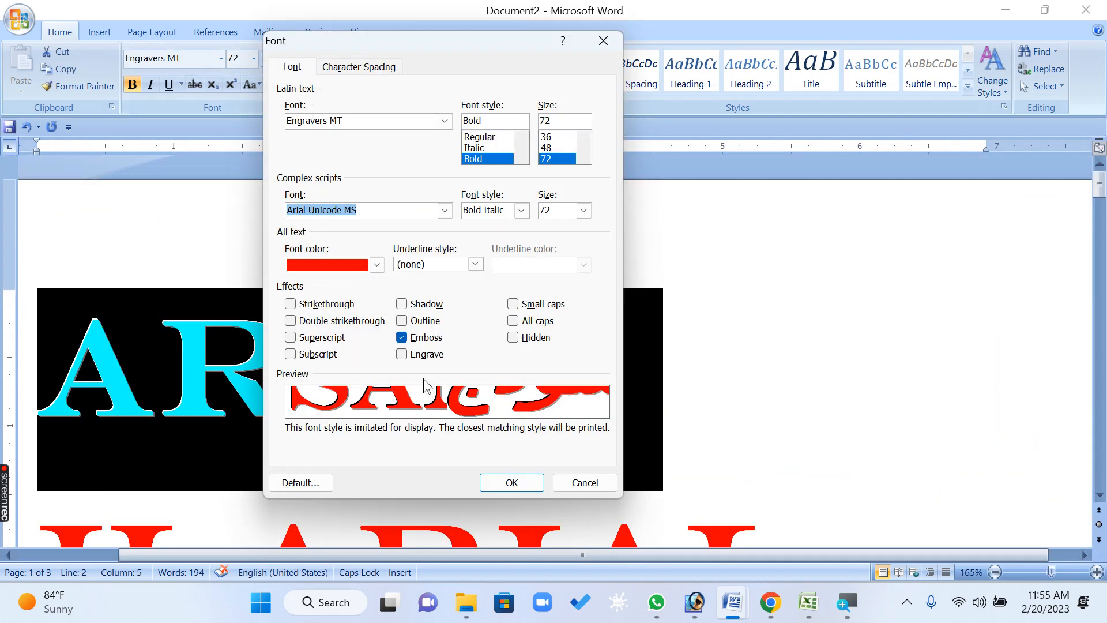
left_click(417, 355)
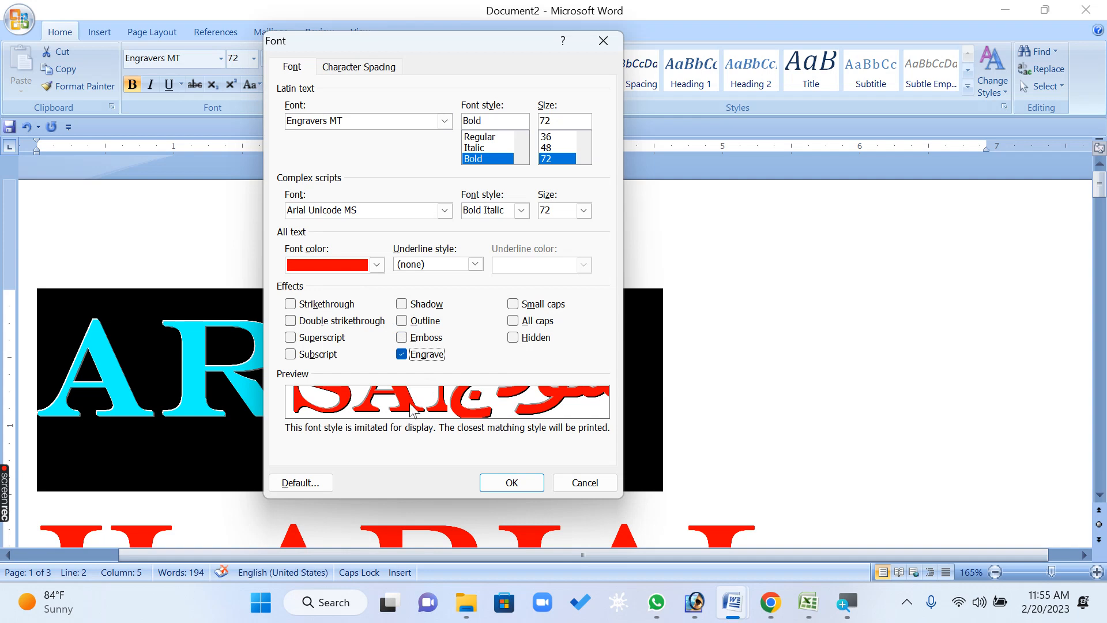
left_click(418, 339)
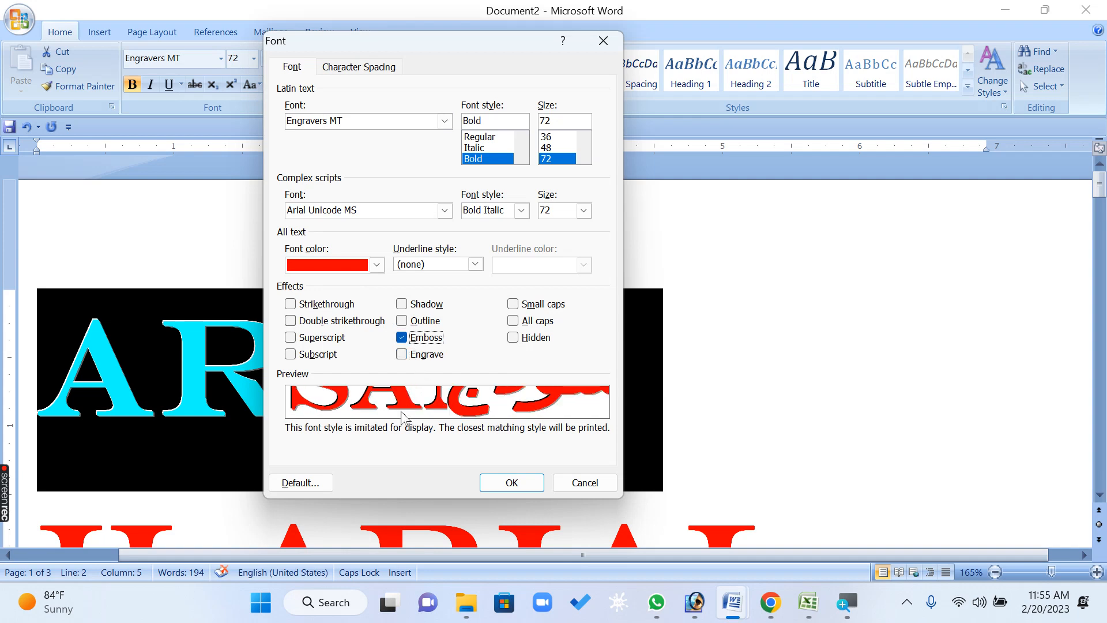
left_click(419, 354)
left_click(425, 360)
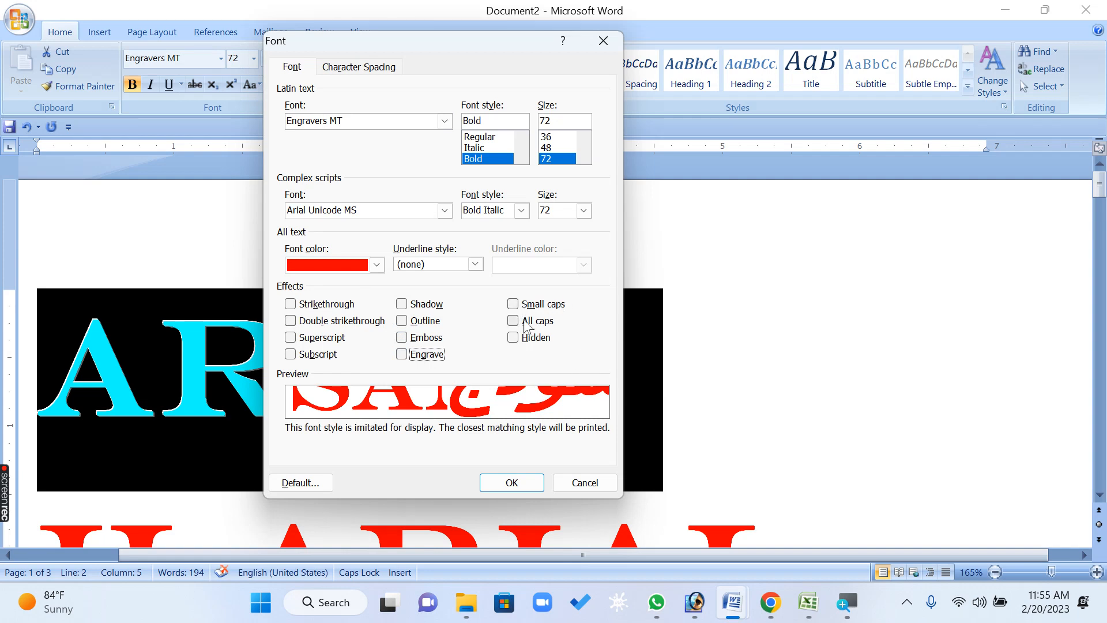
left_click(585, 483)
Create a new document and generate sample paragraphs with =RAND()
key("ctrl+n")
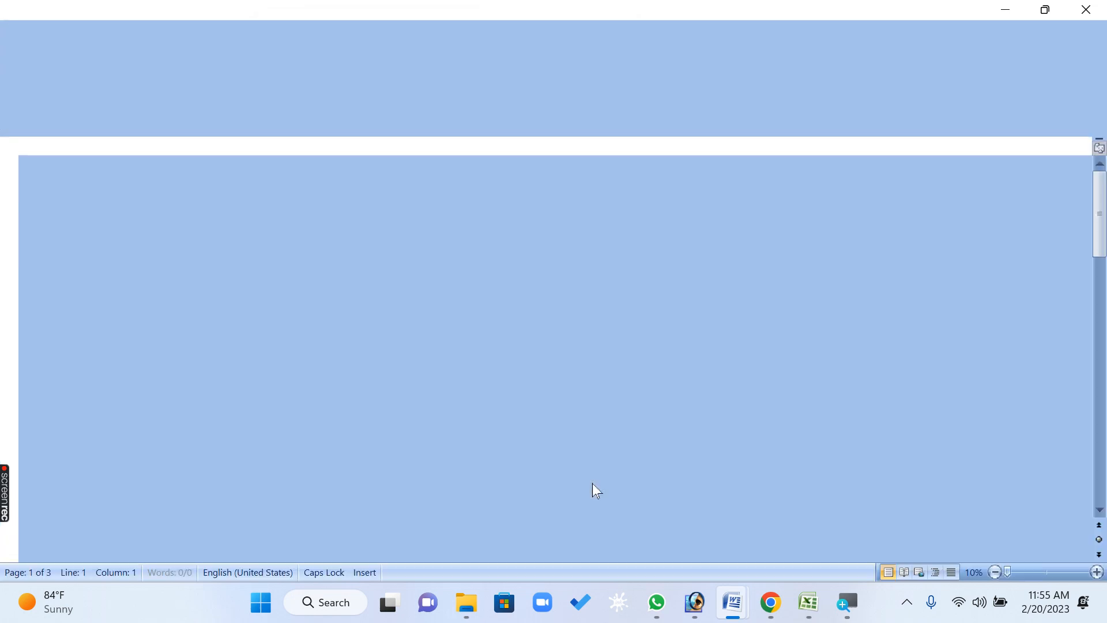
type("=RAND()")
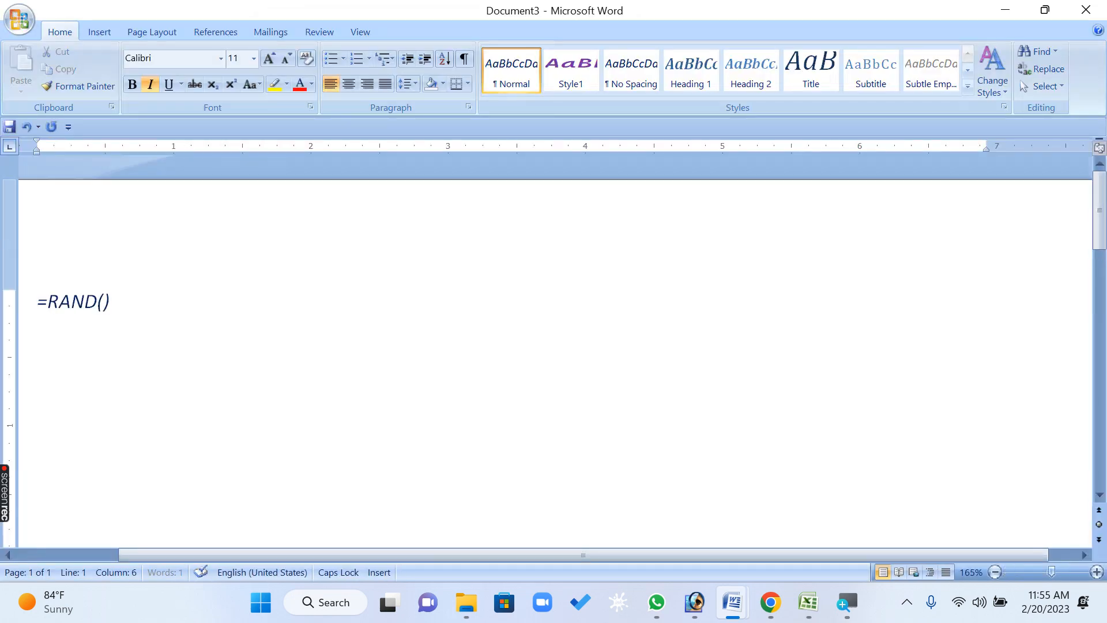
key("Return")
Select all the text and cycle its capitalization through all caps, lowercase and sentence case
key("ctrl+a")
key("ctrl+shift+a")
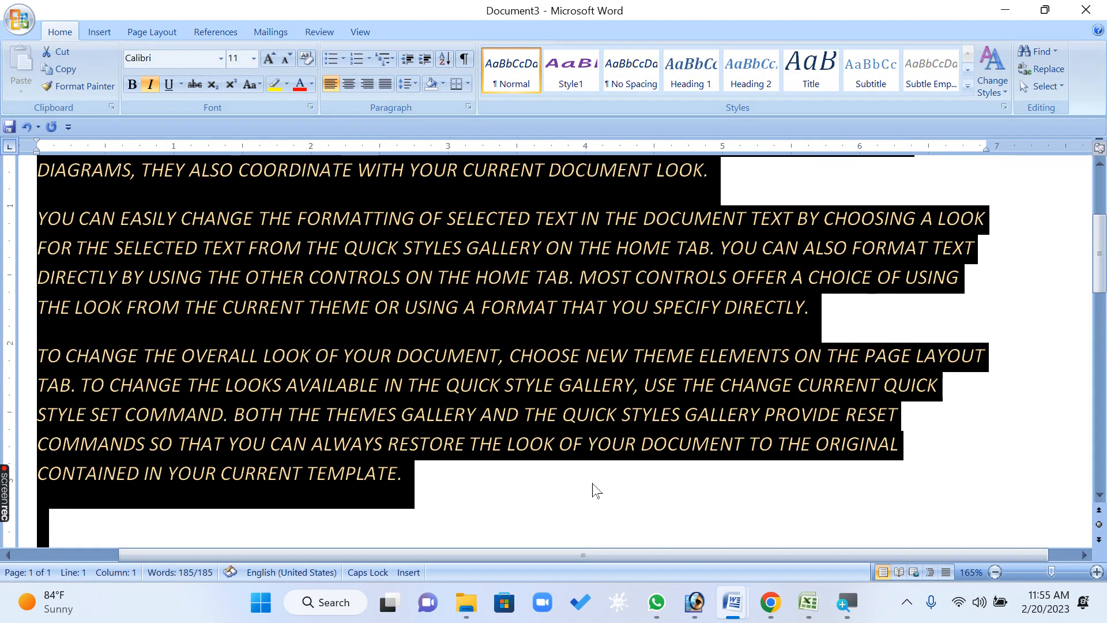
key("shift+F3")
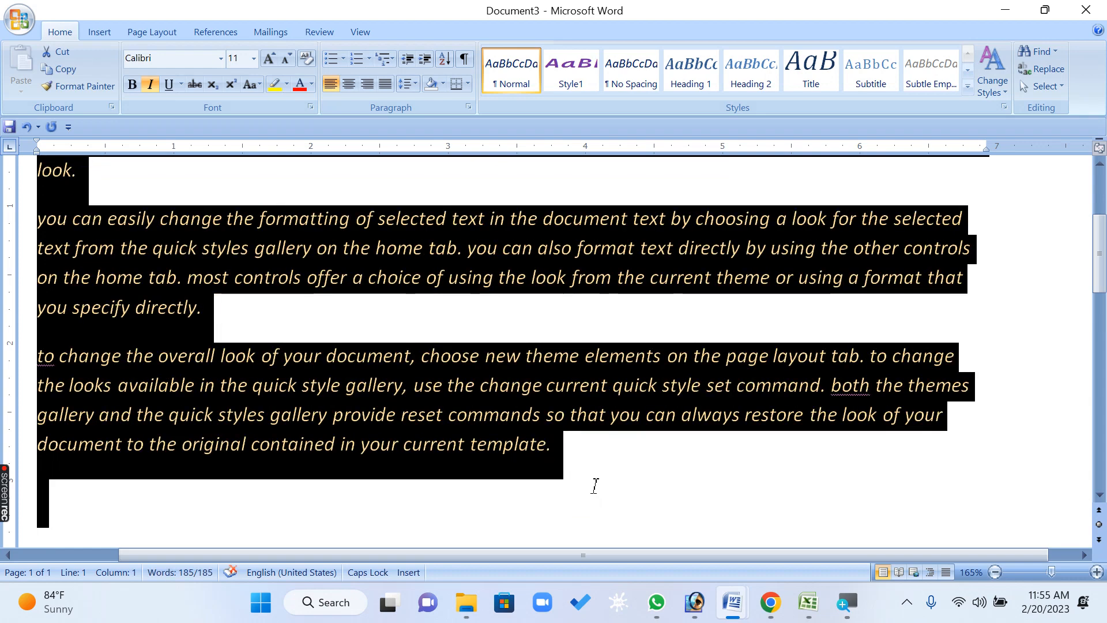
key("shift+F3")
Remove italics from all the text
key("ctrl+i")
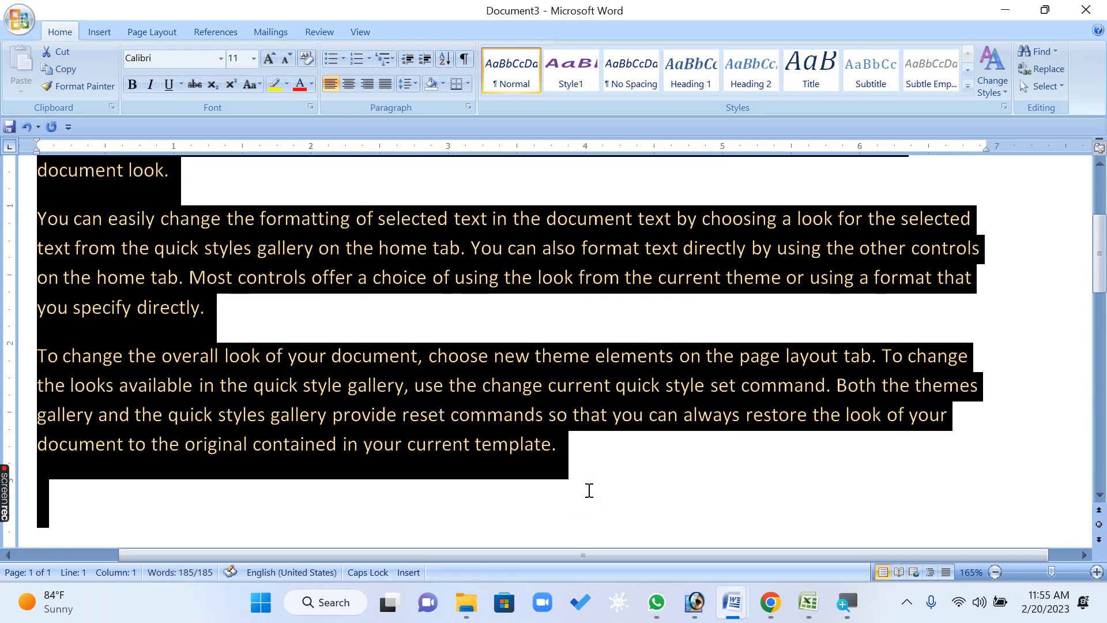
left_click(351, 415)
scroll(352, 421, "up", 3)
scroll(380, 427, "down", 5)
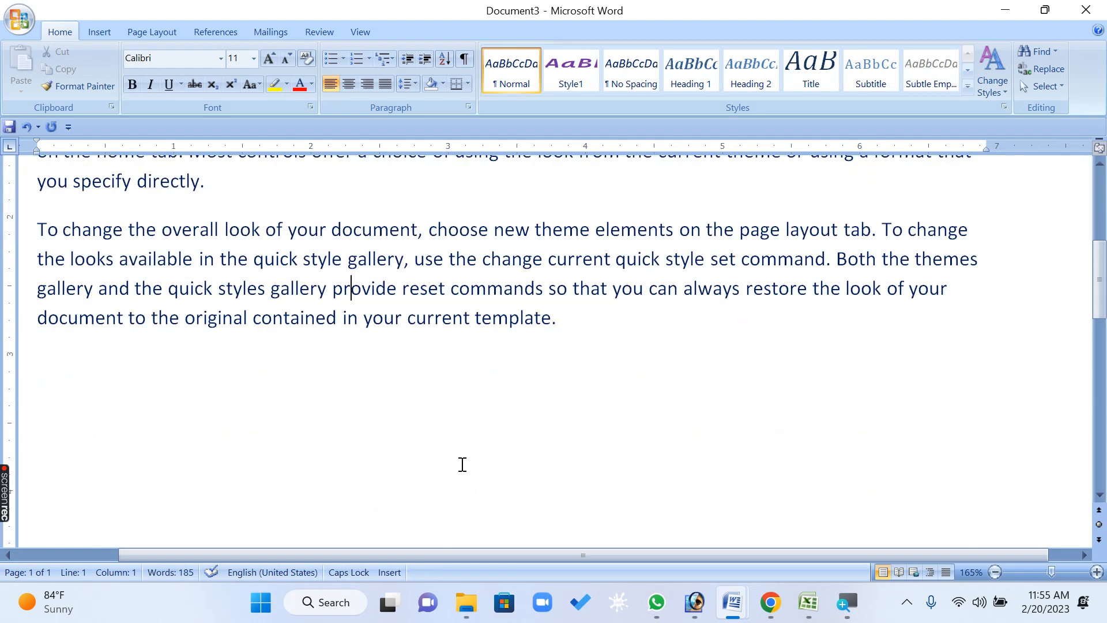
scroll(671, 414, "up", 2)
Select all the text and change its case to Capitalize Each Word
key("ctrl+a")
scroll(133, 176, "up", 3)
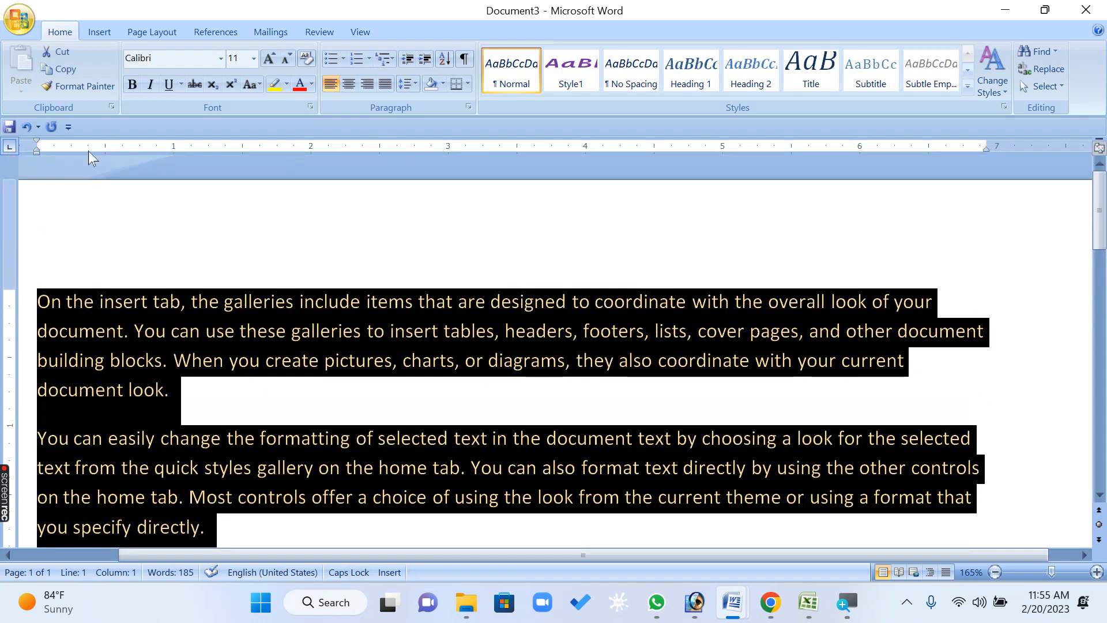
left_click(252, 85)
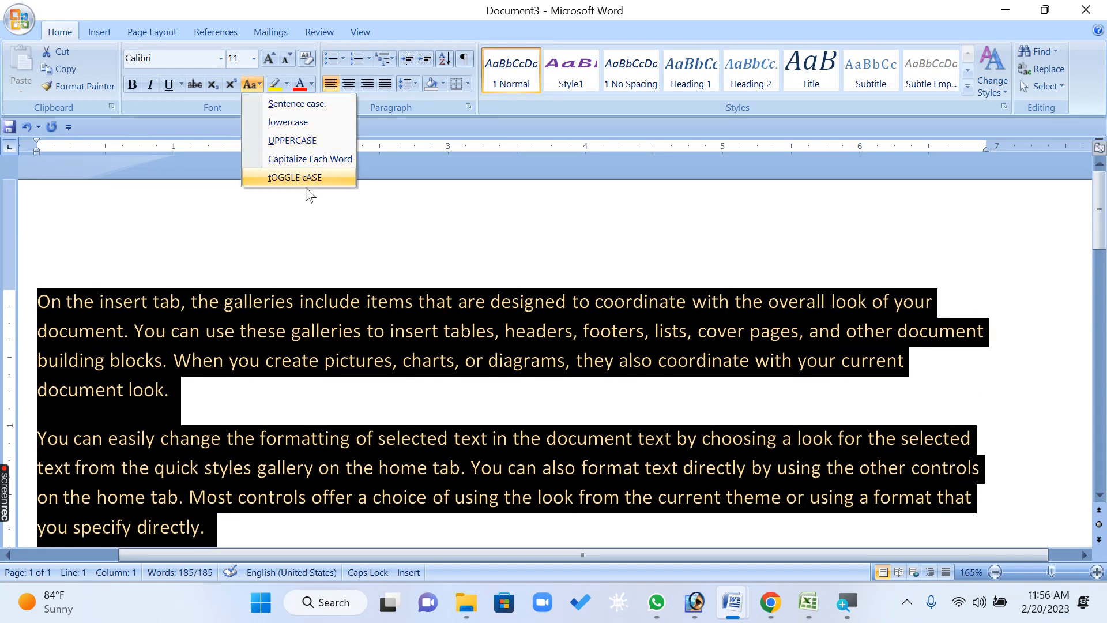
left_click(309, 158)
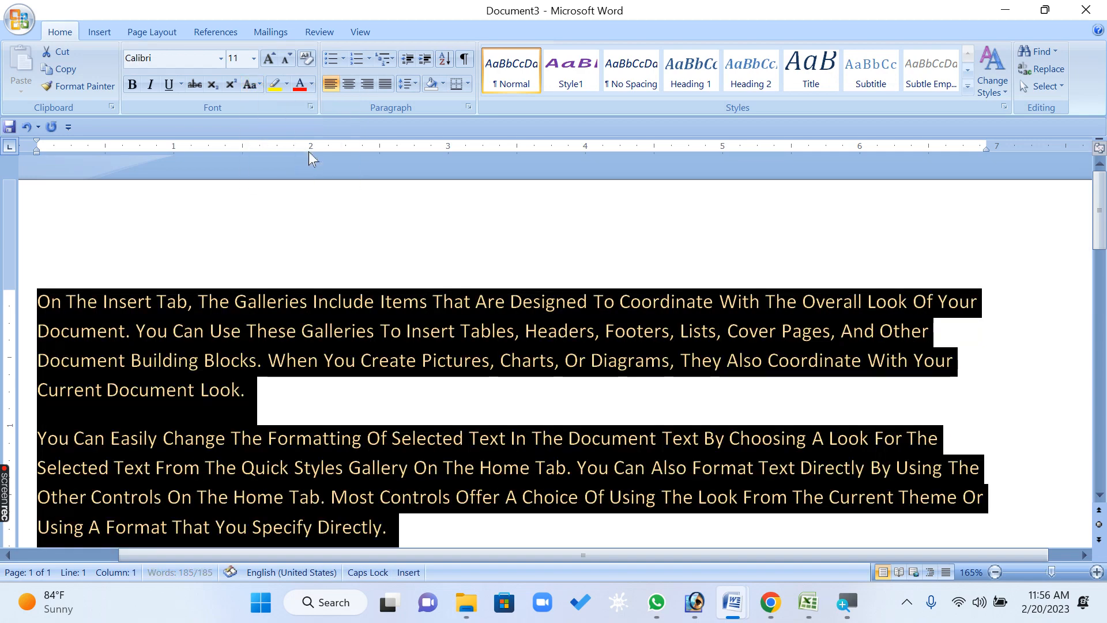
Select the first paragraph and apply the All caps effect through the Font dialog
left_click(300, 367)
triple_click(306, 414)
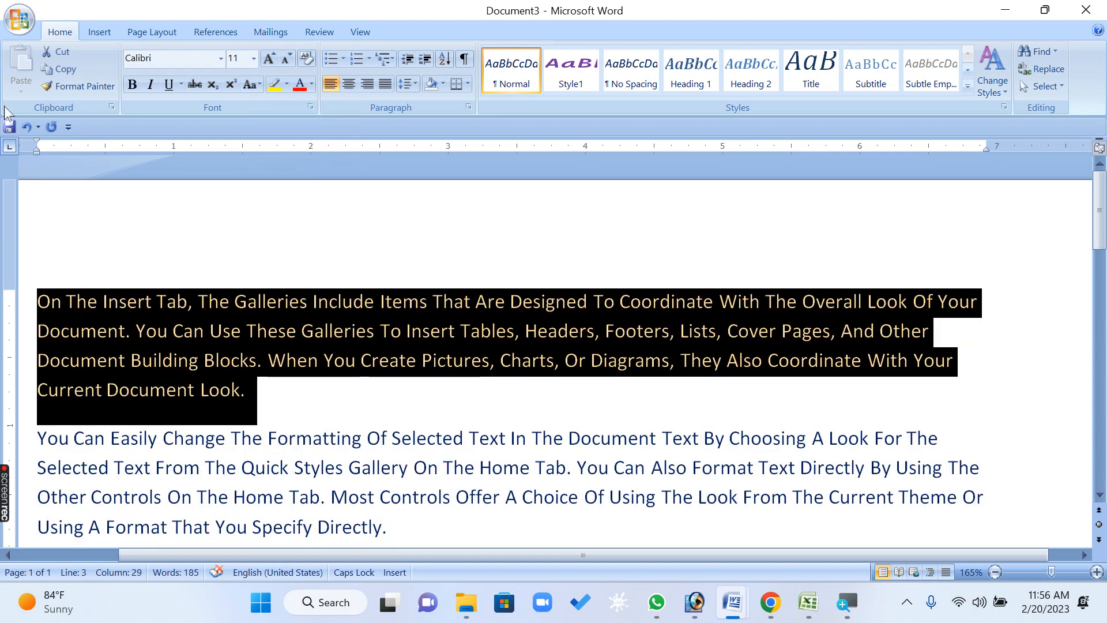
left_click(310, 106)
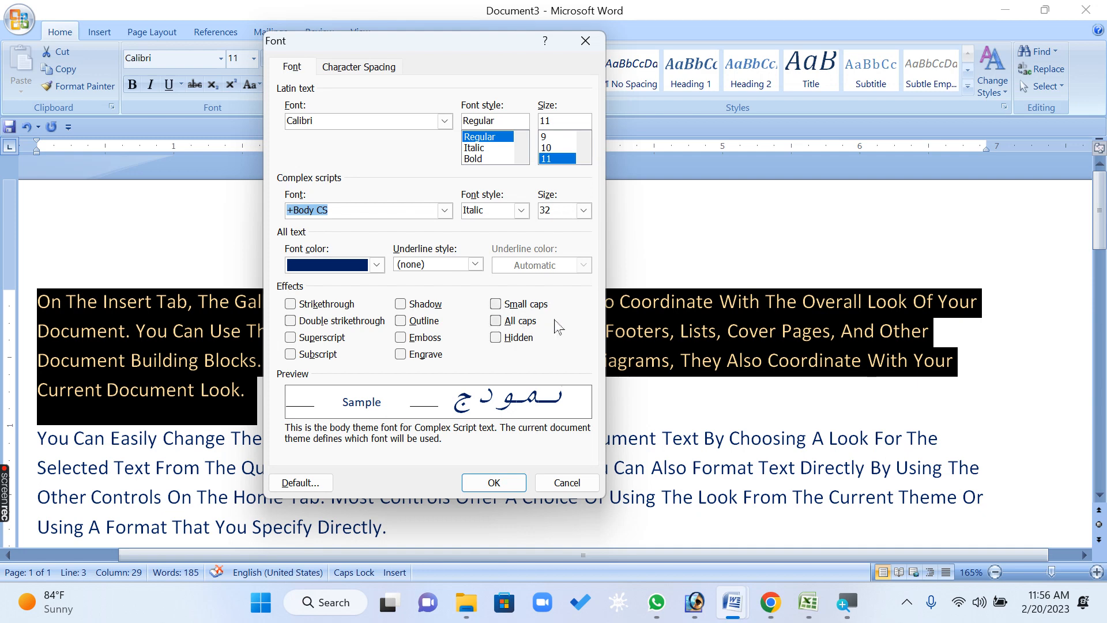
left_click(517, 306)
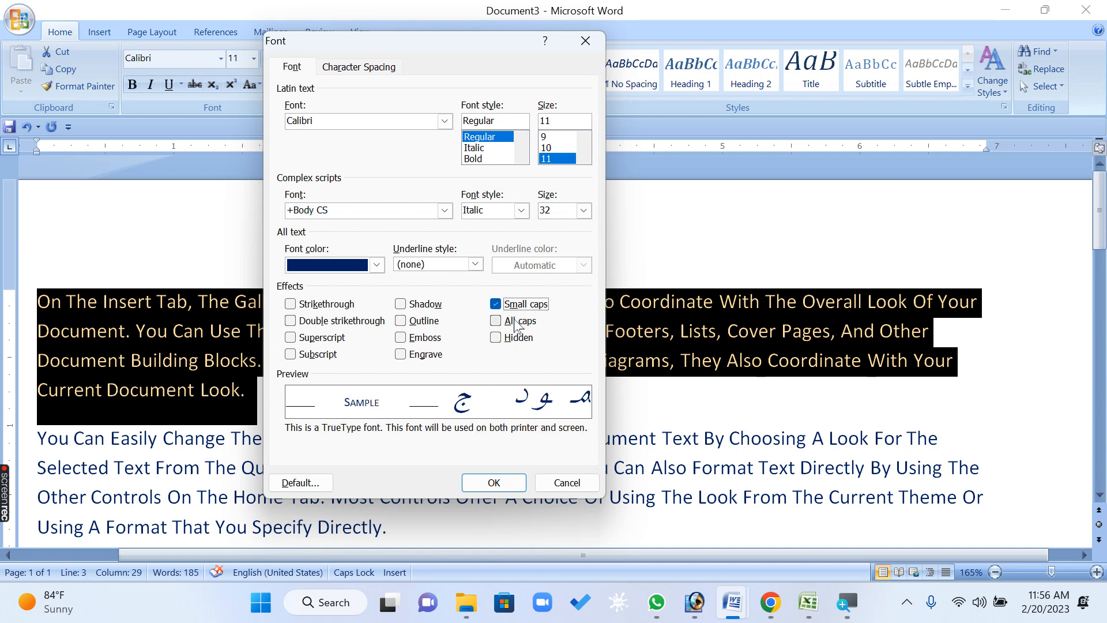
left_click(516, 324)
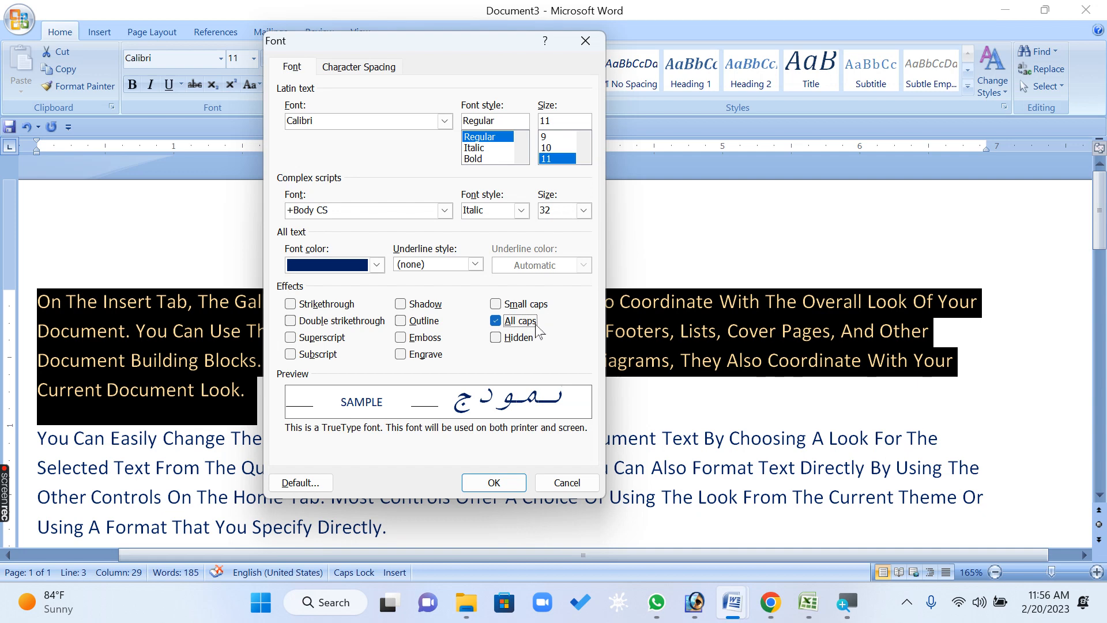
left_click(516, 323)
left_click(496, 306)
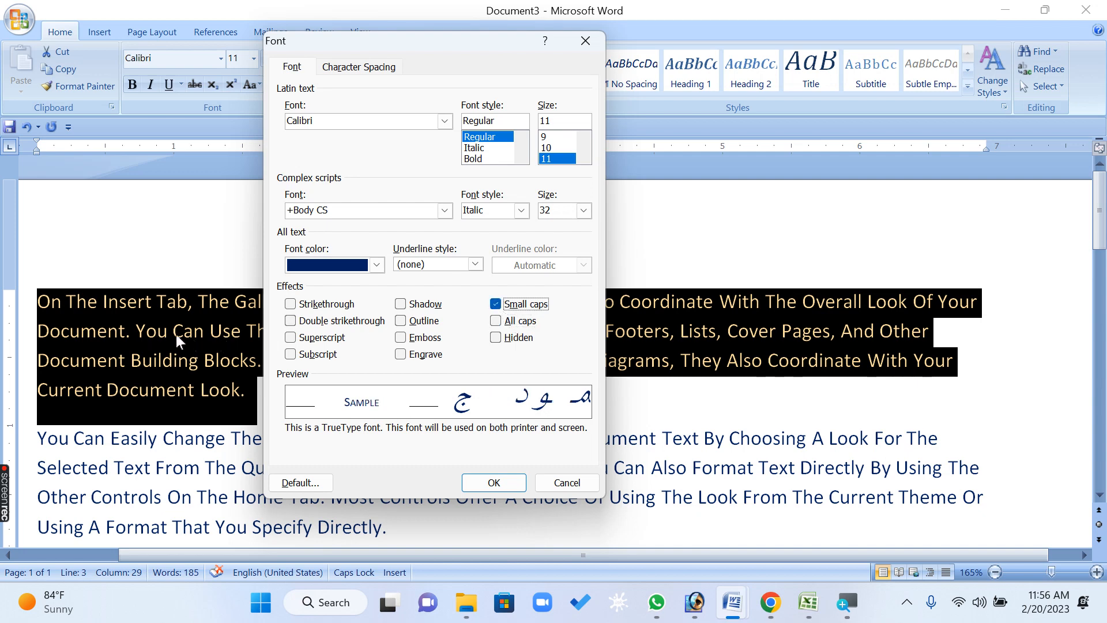
left_click(521, 323)
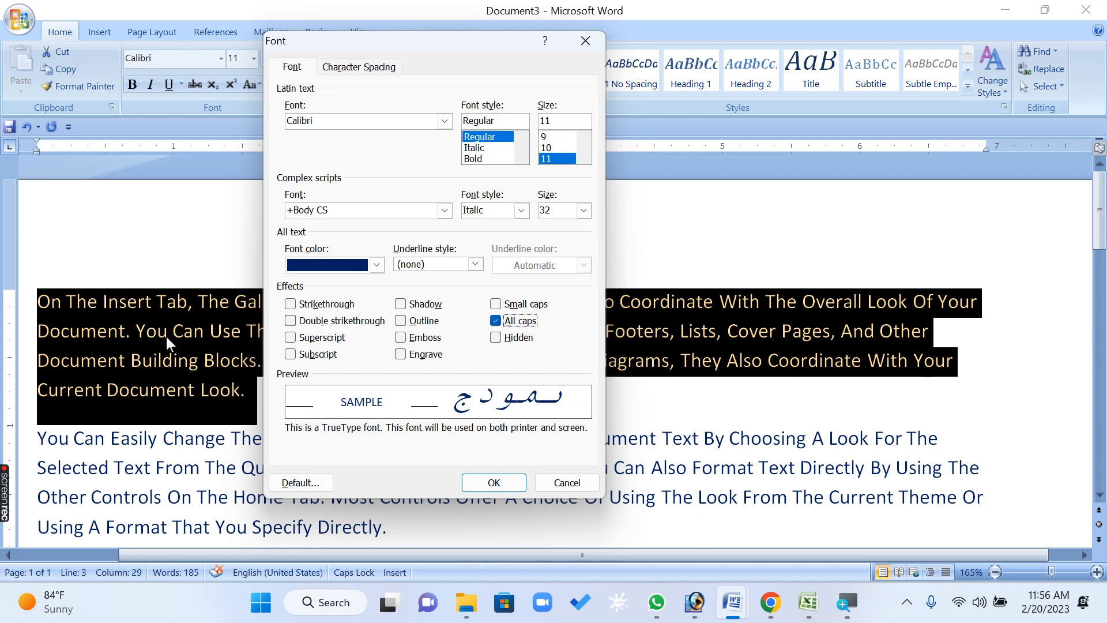
left_click(515, 306)
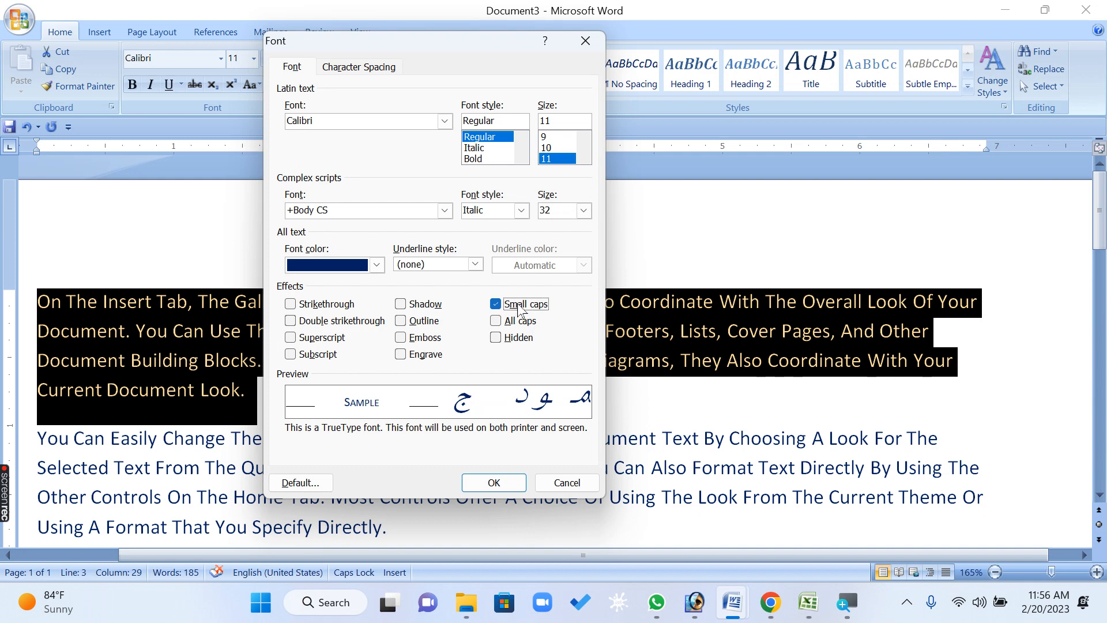
left_click(505, 323)
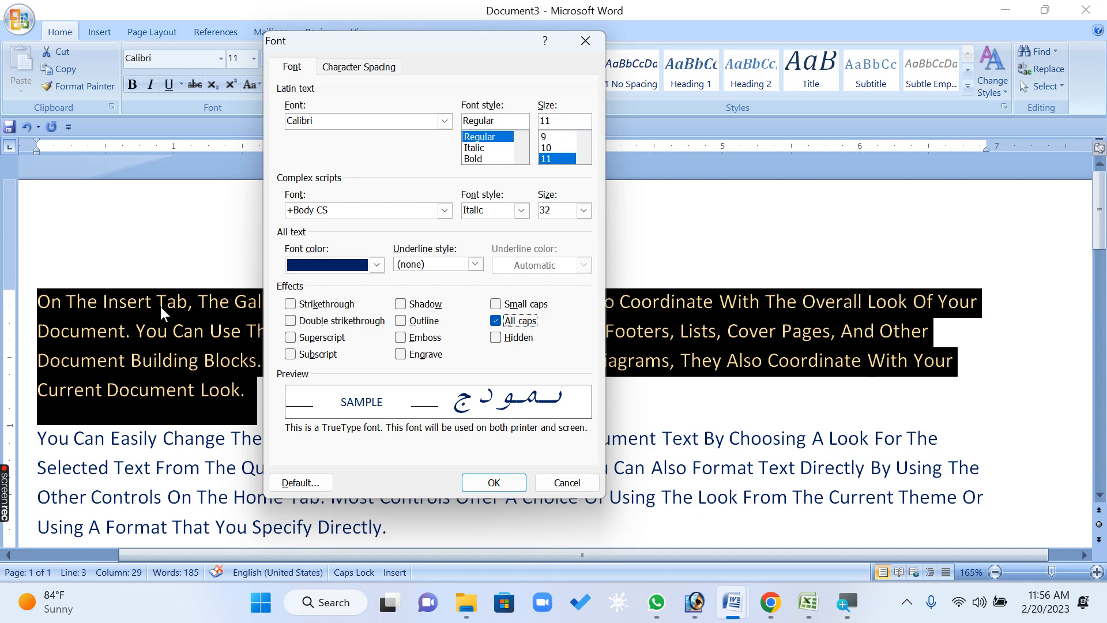
left_click(513, 485)
left_click(427, 438)
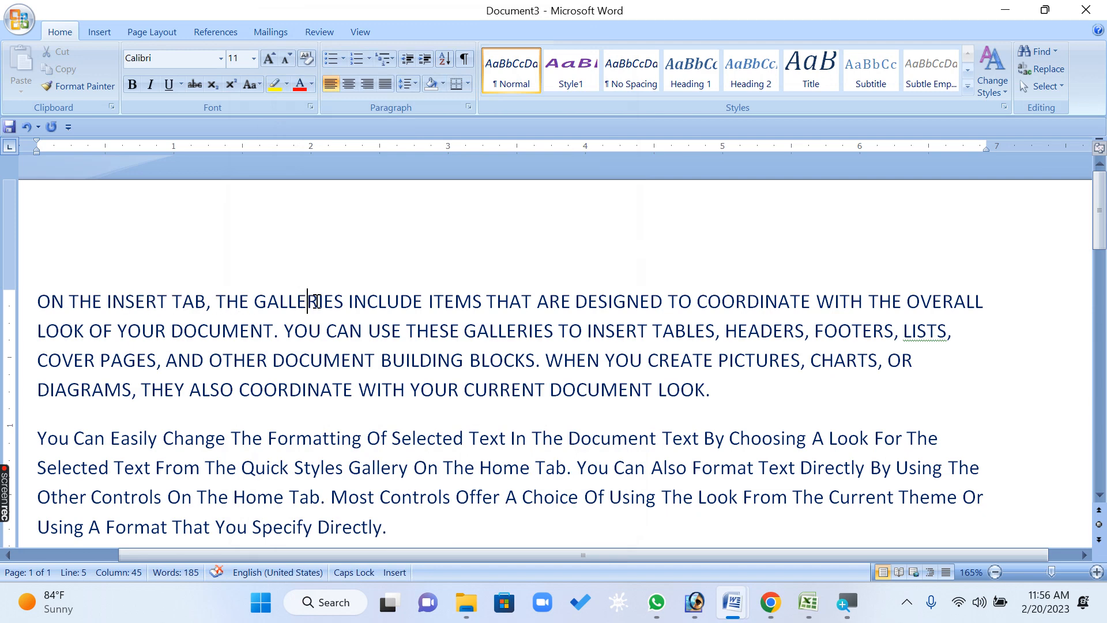
Reselect the first paragraph and remove its All caps effect in the Font dialog
left_click_drag(312, 301, 556, 332)
left_click_drag(750, 402, 37, 304)
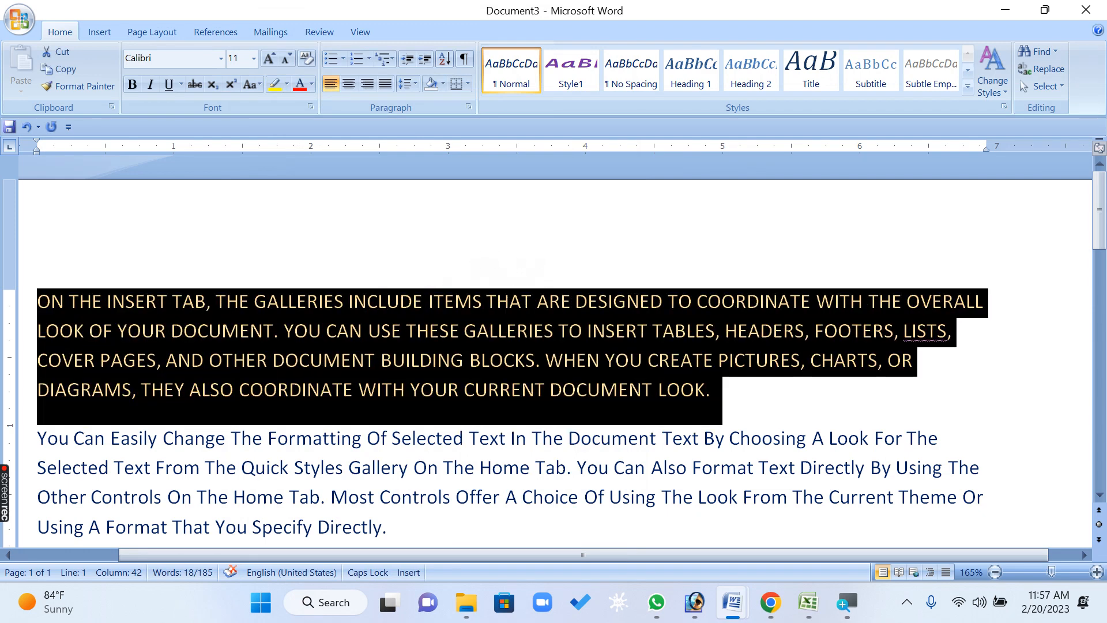
left_click(467, 108)
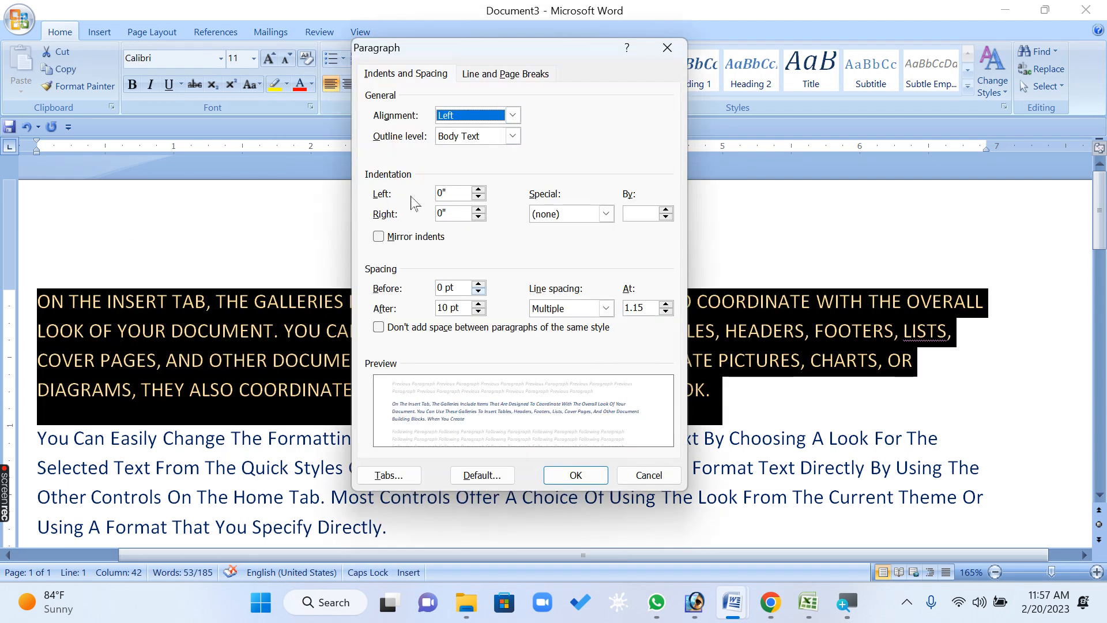
left_click(650, 476)
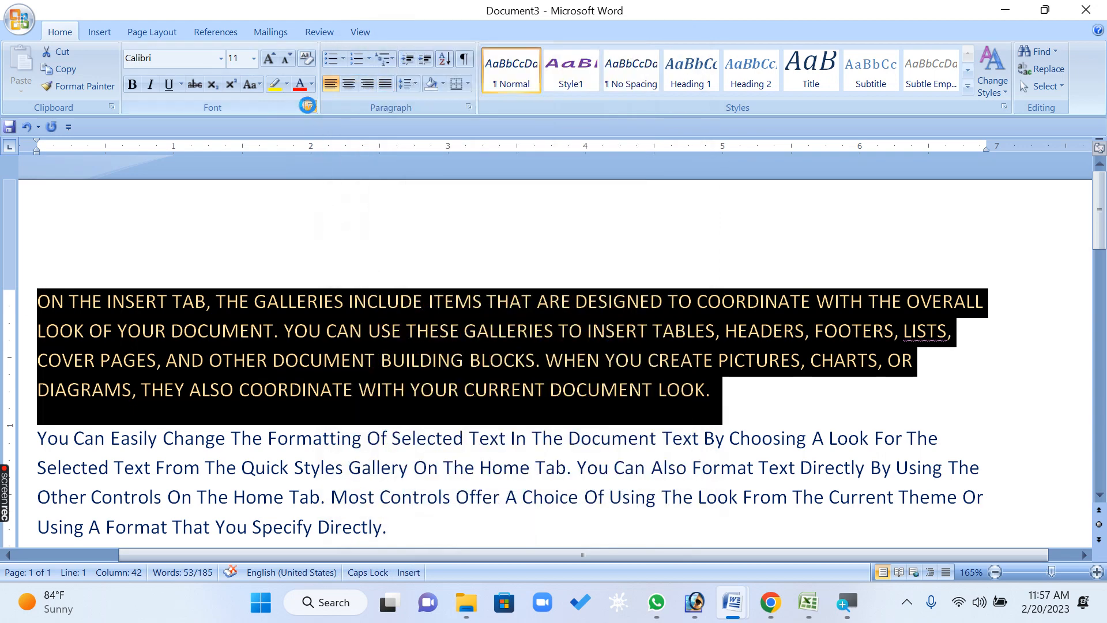
left_click(311, 107)
left_click(515, 327)
left_click(493, 482)
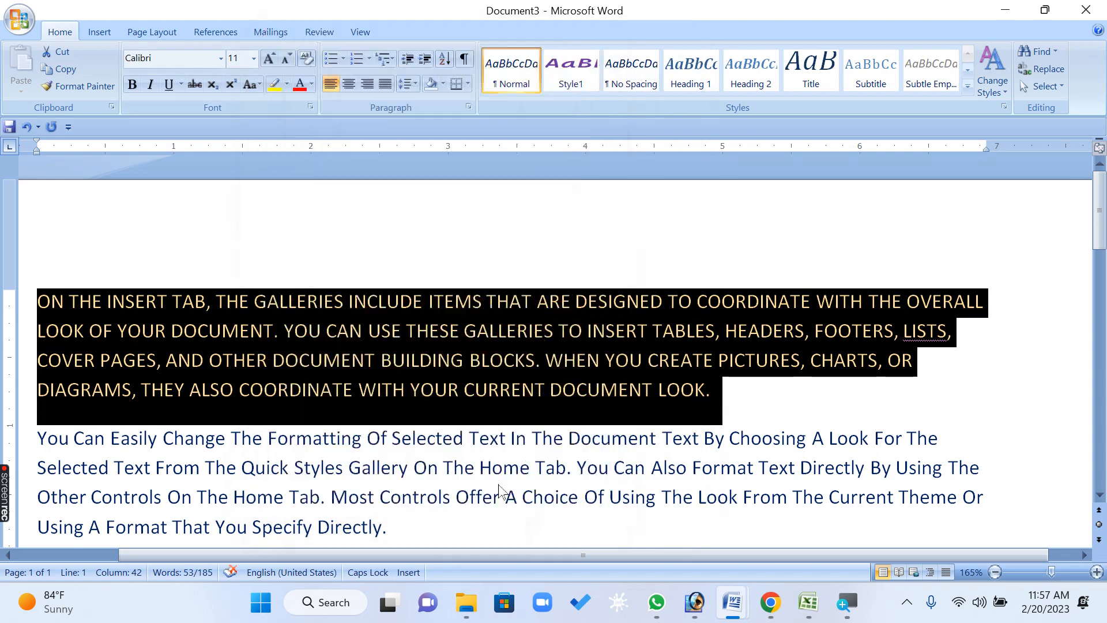
Select the first paragraph and apply the Small caps effect through the Font dialog
left_click(501, 467)
left_click_drag(321, 302, 353, 303)
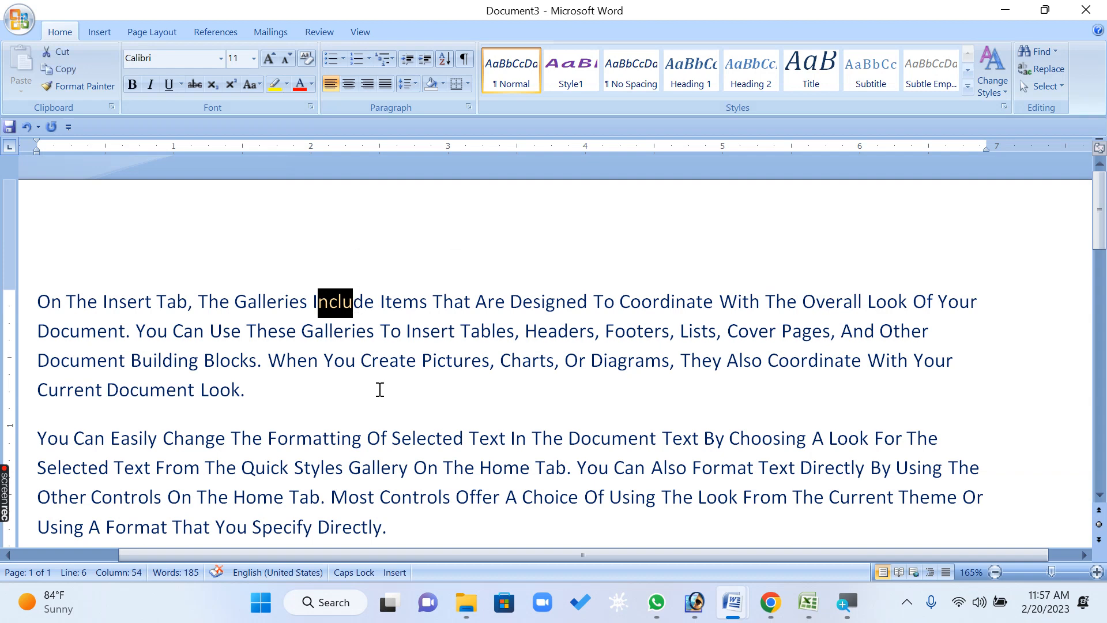
left_click(359, 387)
triple_click(359, 386)
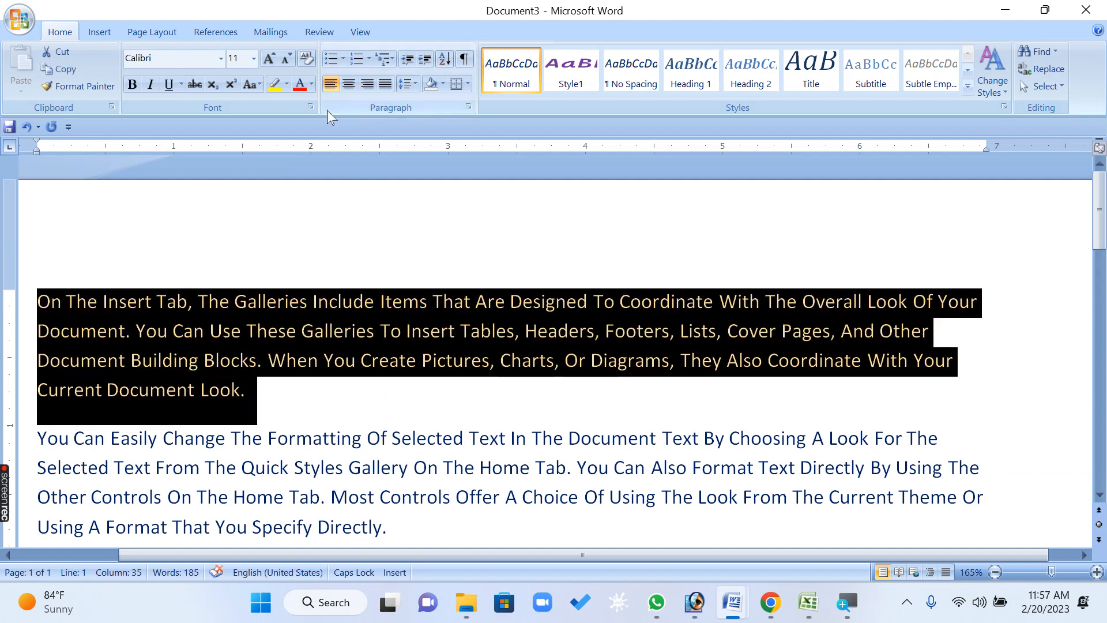
left_click(310, 107)
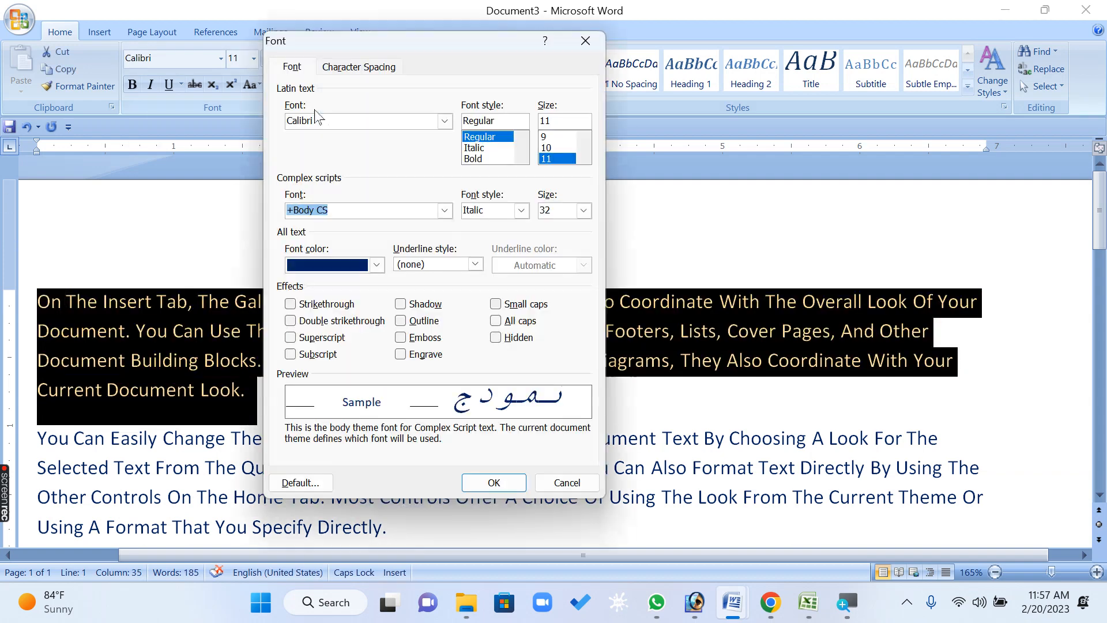
left_click(509, 305)
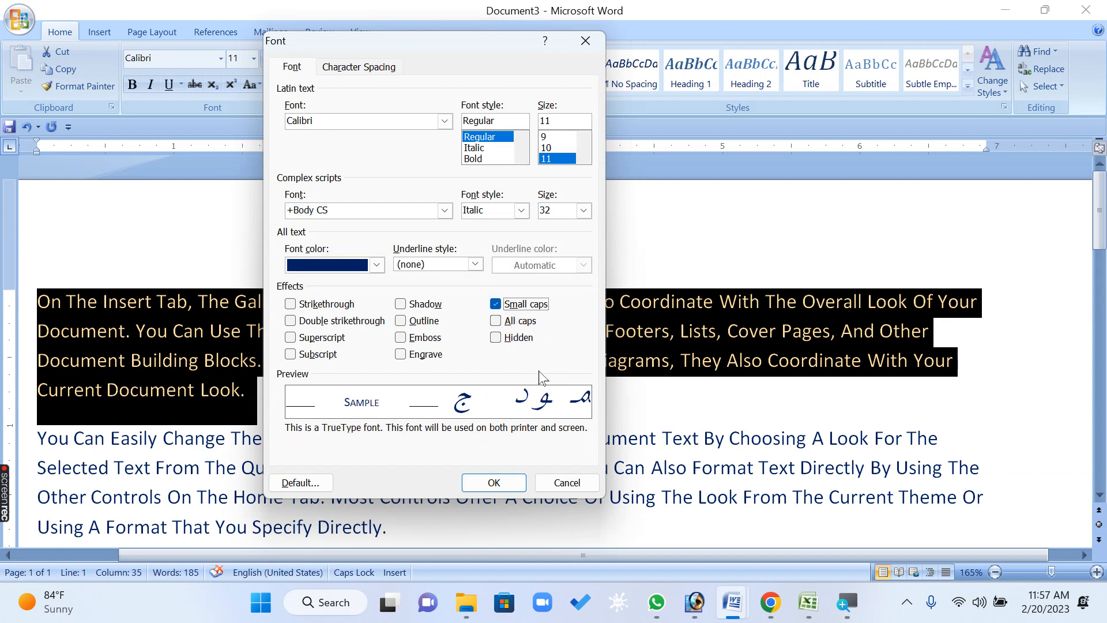
left_click(495, 483)
left_click(393, 382)
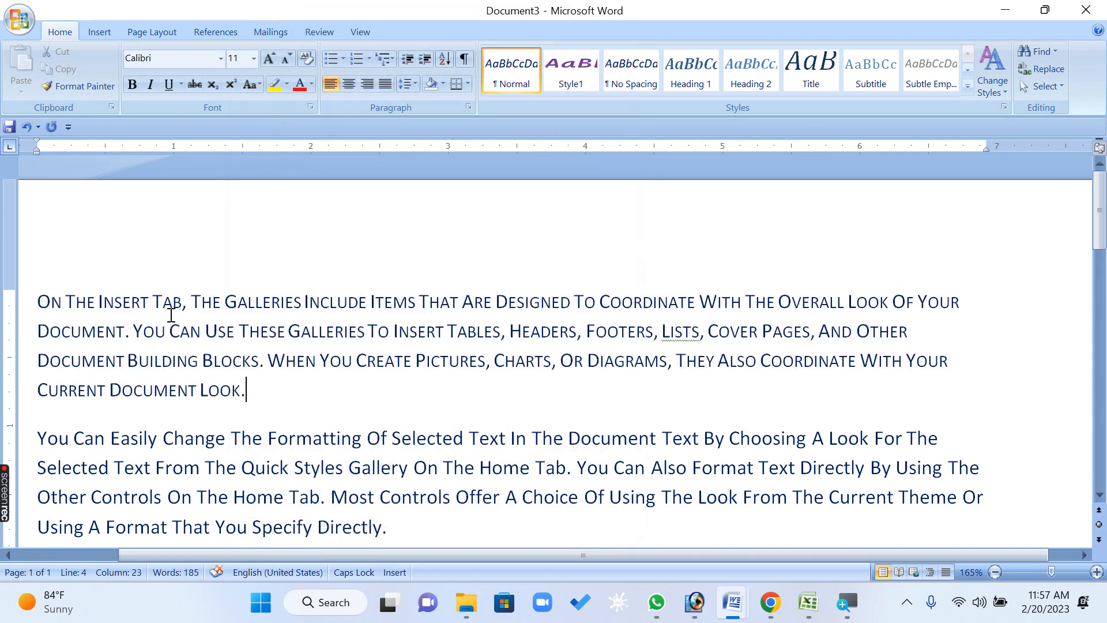
Zoom in on the first line to examine the small caps lettering
scroll(171, 314, "up", 20)
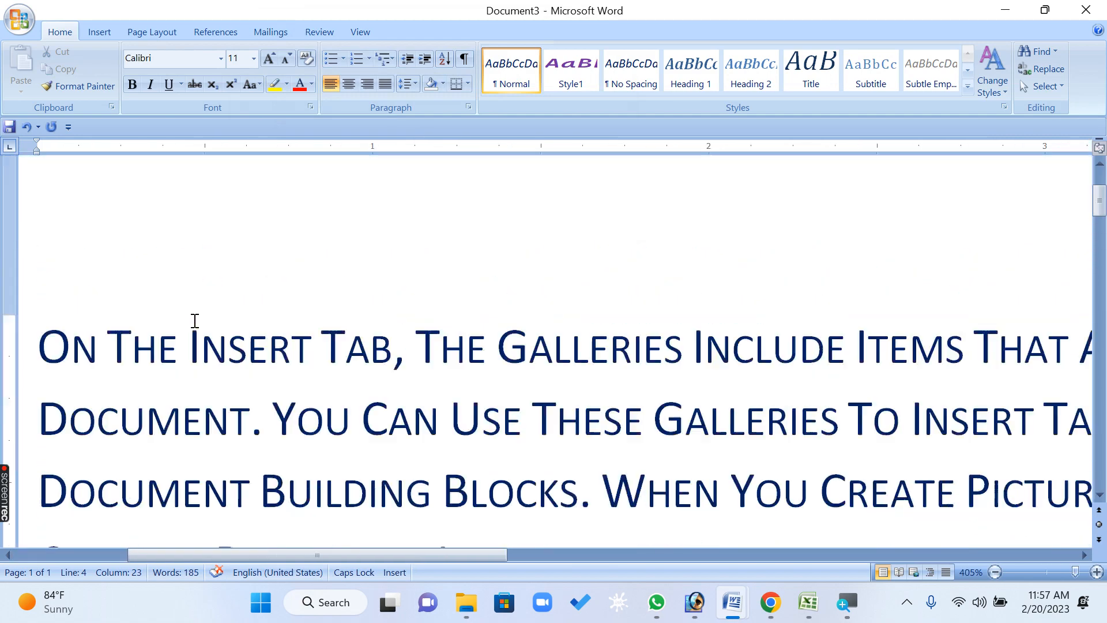
scroll(148, 371, "down", 1)
scroll(148, 360, "up", 1)
left_click_drag(200, 339, 303, 351)
left_click(272, 420)
left_click_drag(200, 340, 188, 346)
left_click_drag(64, 346, 37, 347)
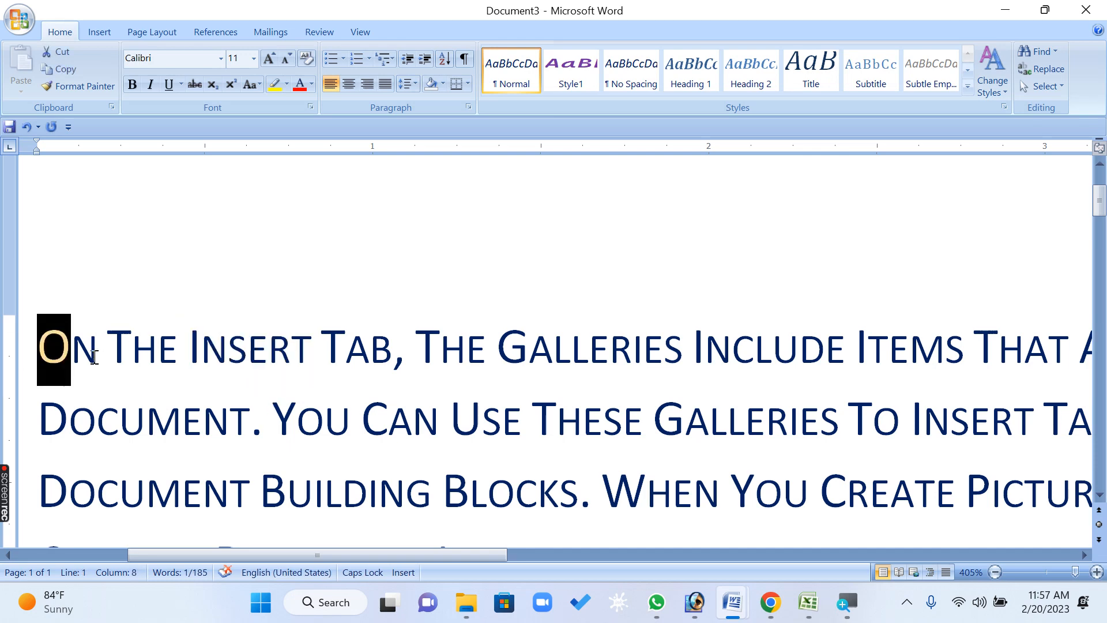
left_click_drag(131, 350, 108, 350)
left_click_drag(194, 353, 189, 353)
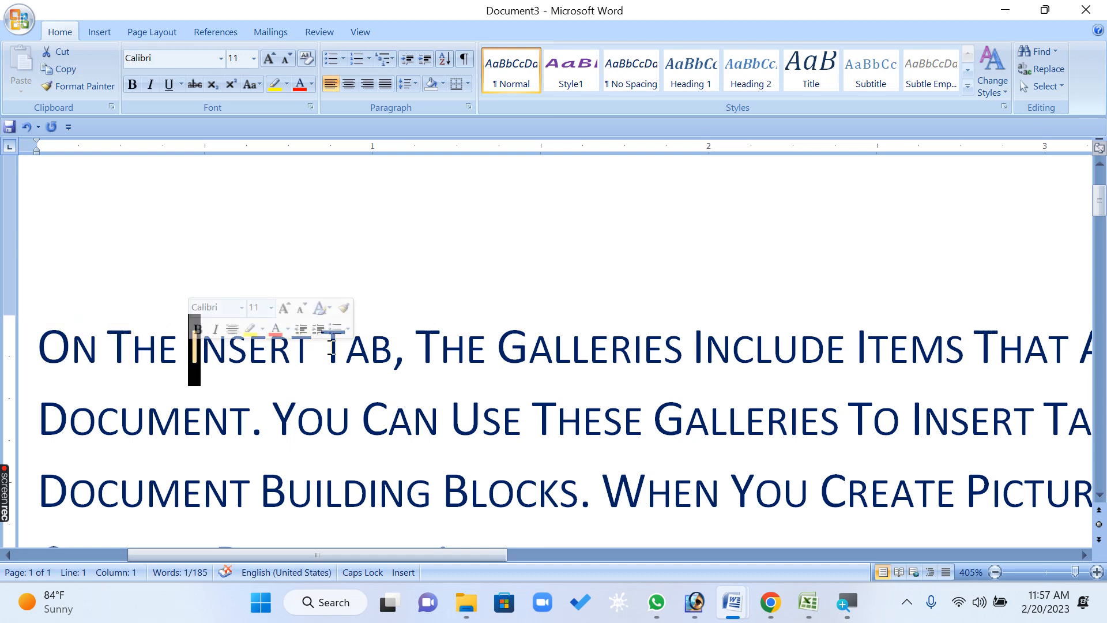
left_click_drag(322, 350, 345, 350)
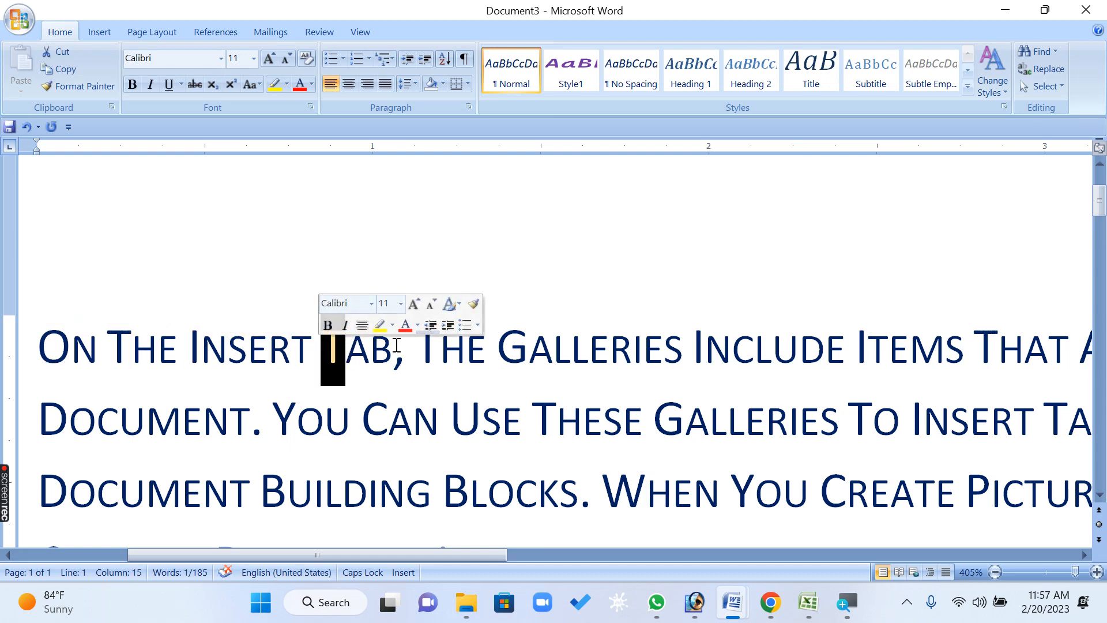
scroll(396, 344, "down", 20, "ctrl")
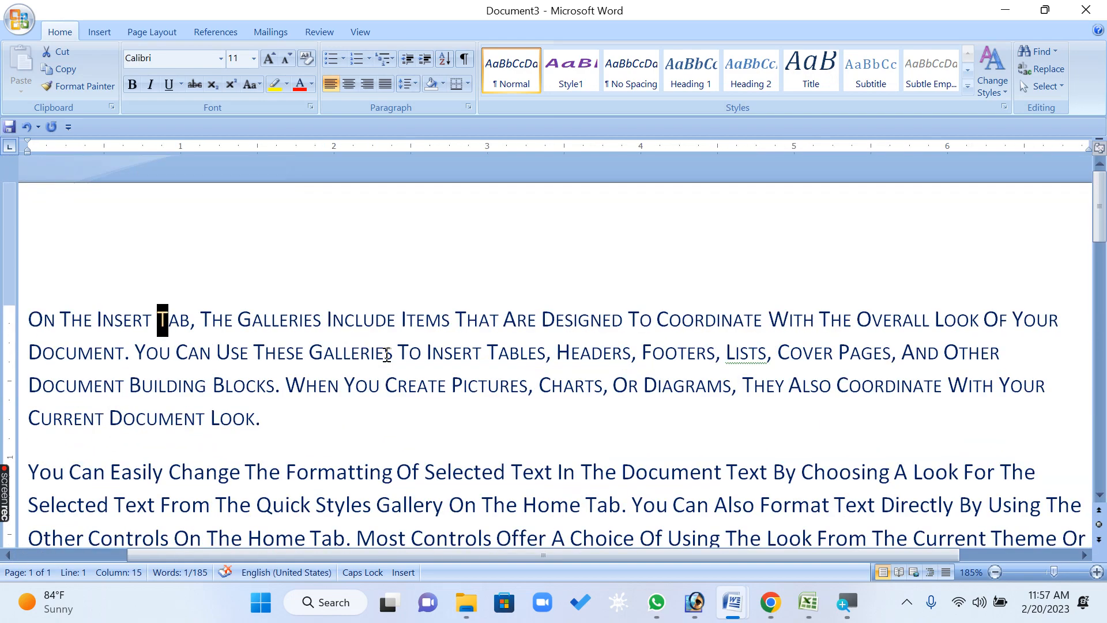
left_click(385, 352)
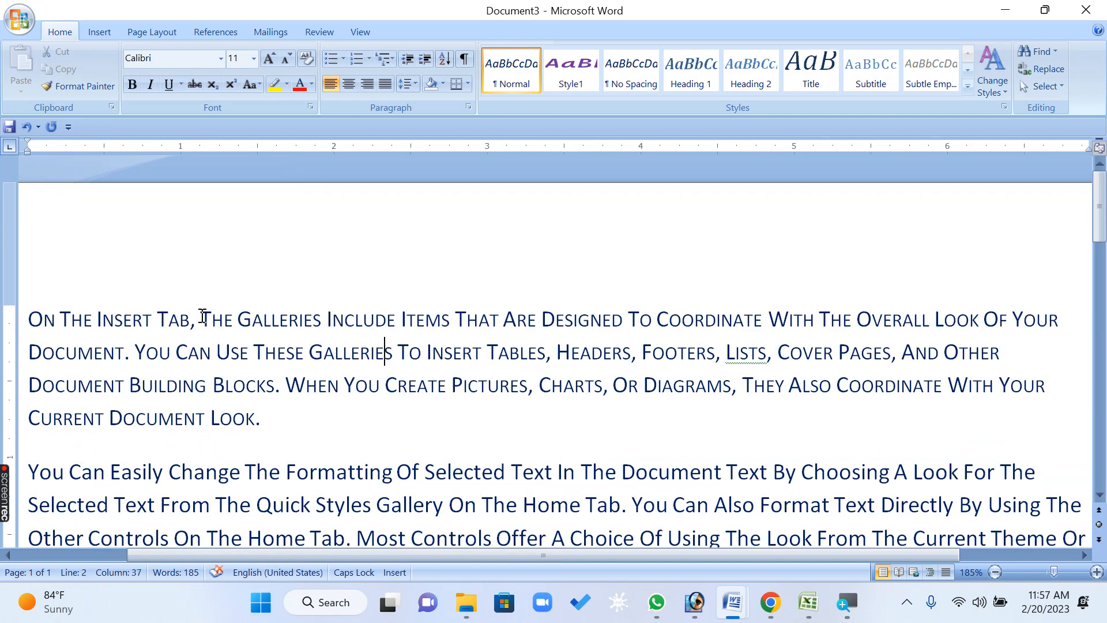
Select the words "The Galleries" and apply the Hidden effect to hide them
left_click_drag(201, 320, 320, 321)
left_click(310, 107)
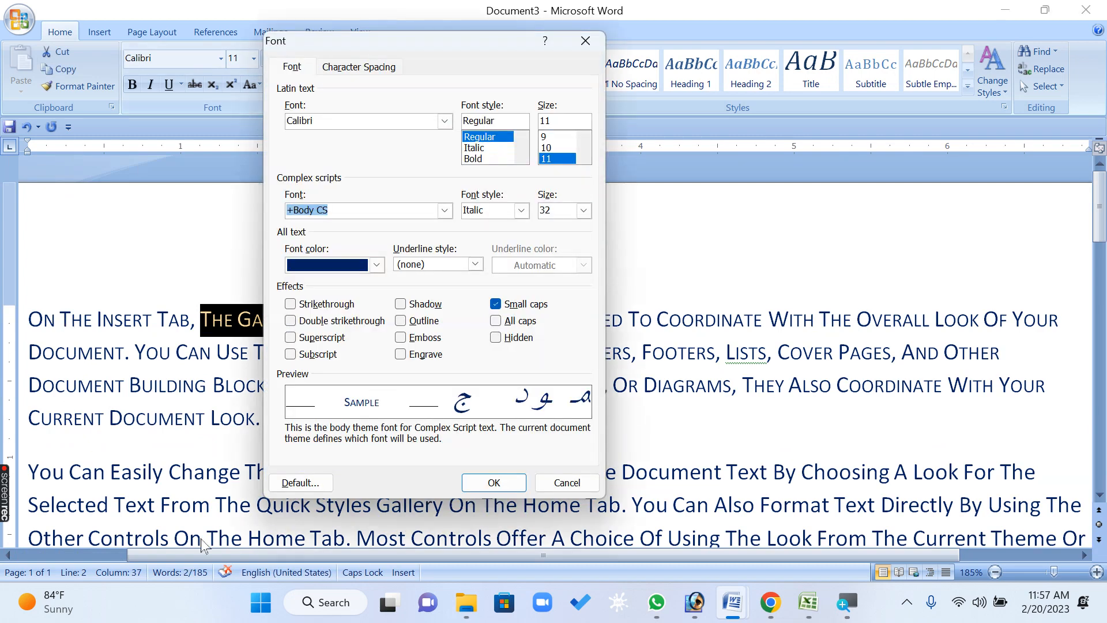
left_click(520, 338)
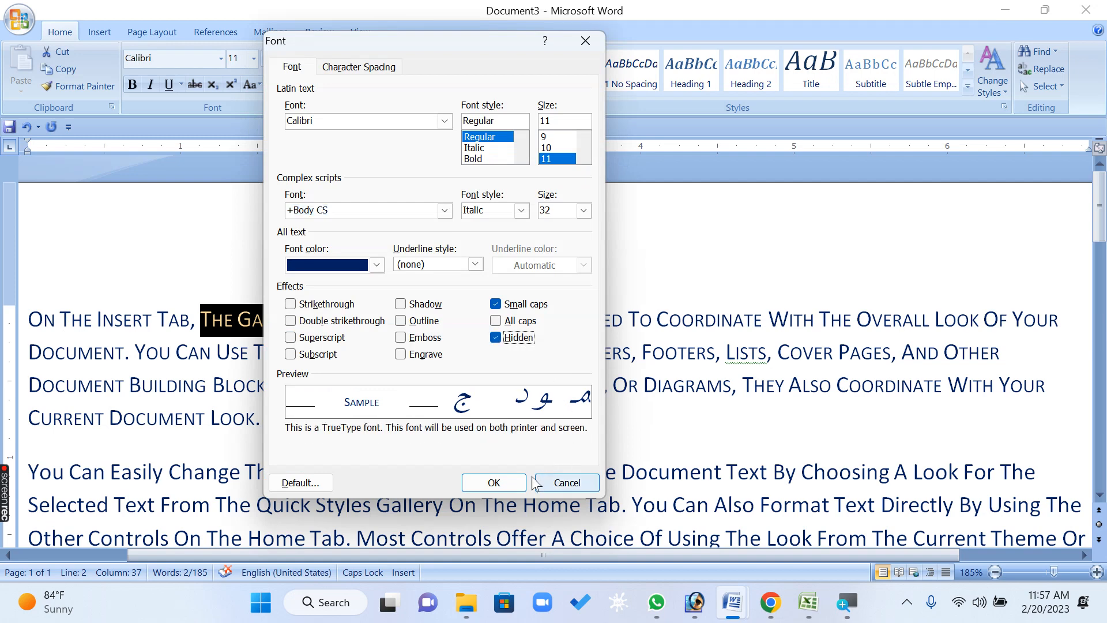
left_click(494, 482)
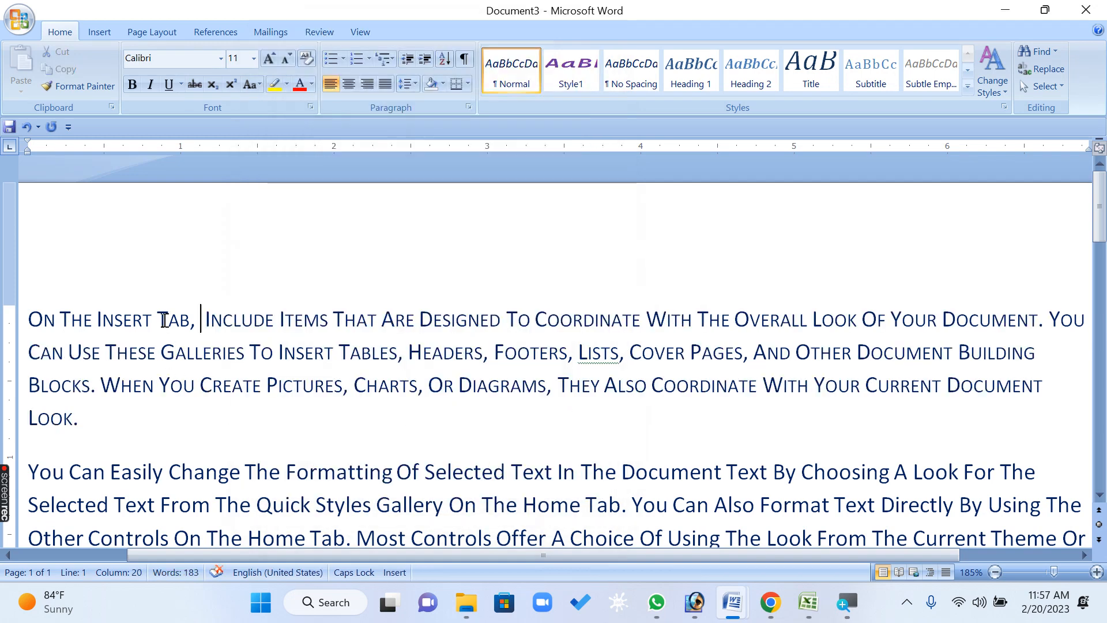
left_click(242, 314)
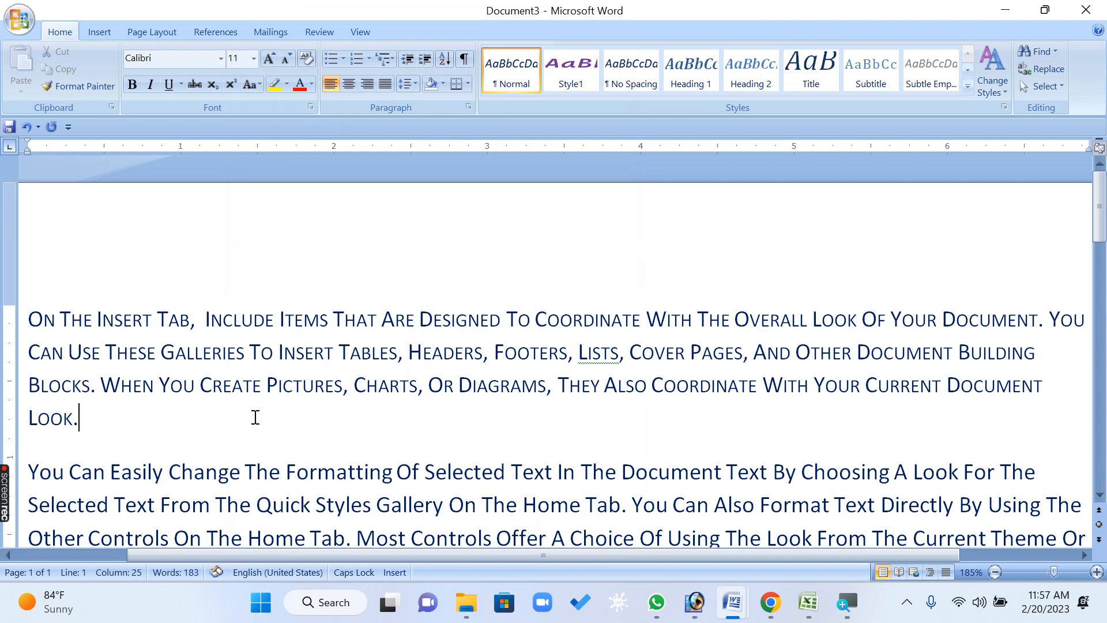
Select "Tab, Include" across the hidden words and clear the Hidden and Small caps effects
left_click_drag(160, 317, 278, 319)
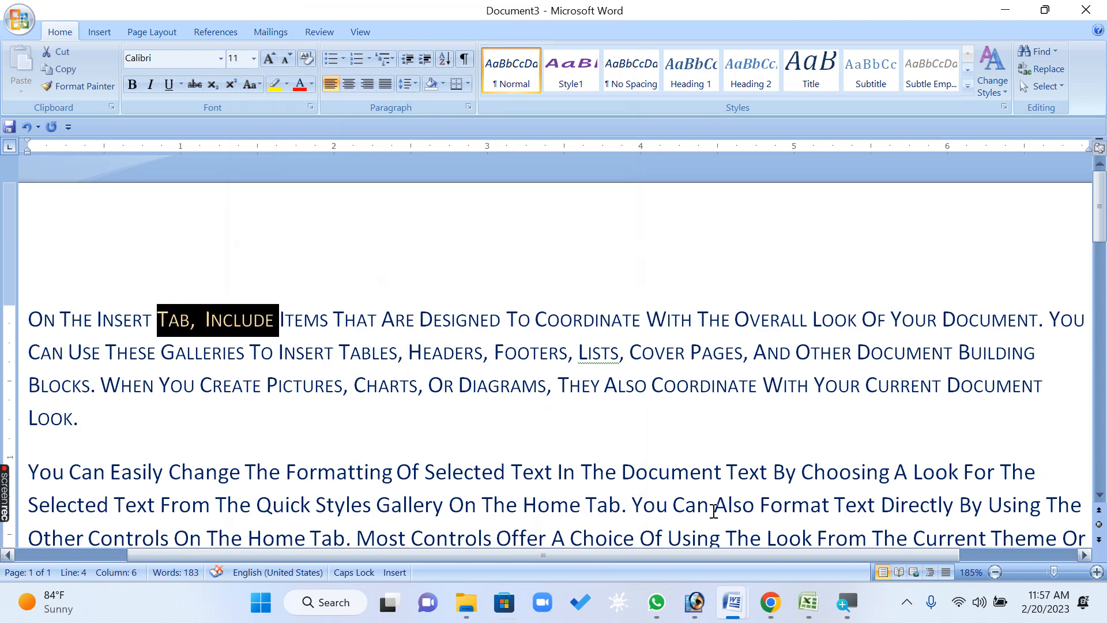
left_click(312, 107)
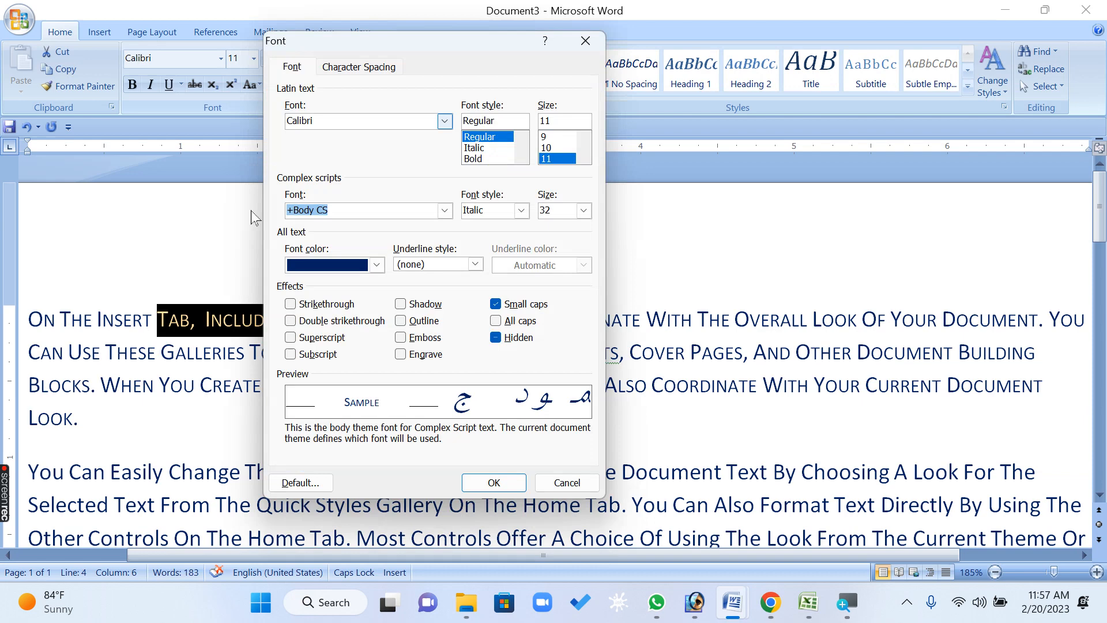
left_click(510, 337)
left_click(508, 320)
left_click(508, 338)
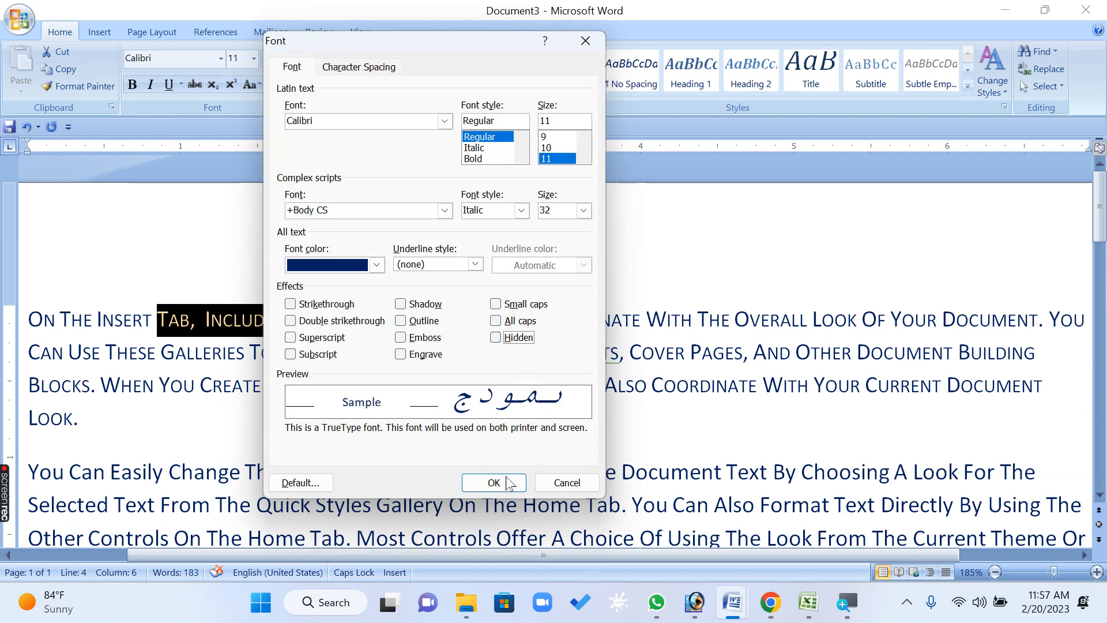
left_click(494, 482)
left_click(521, 352)
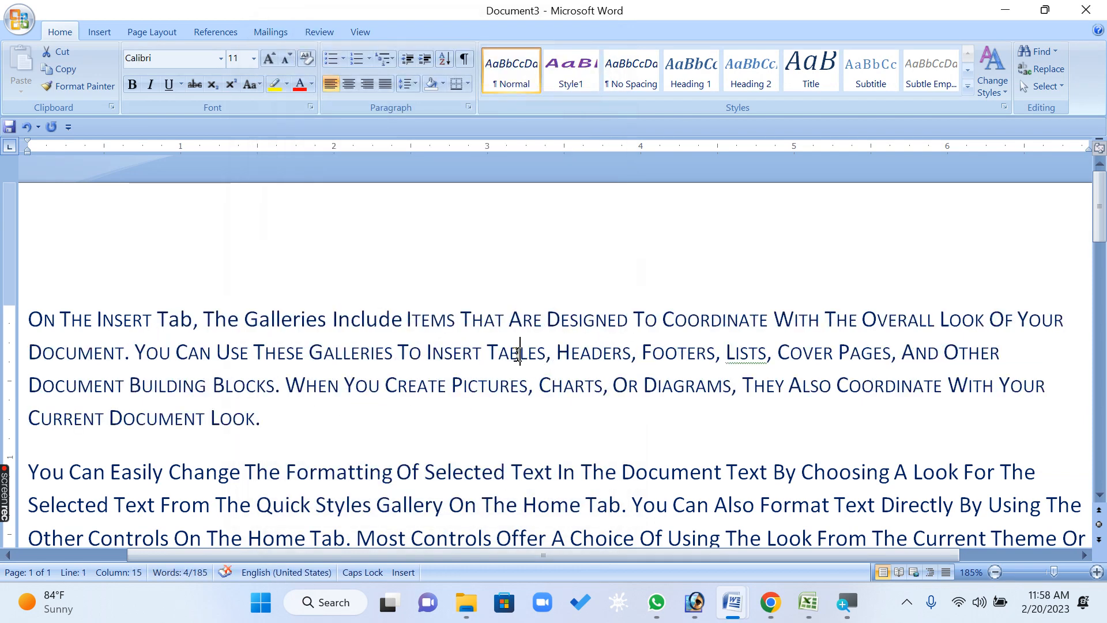
Close the document without saving it
left_click(310, 108)
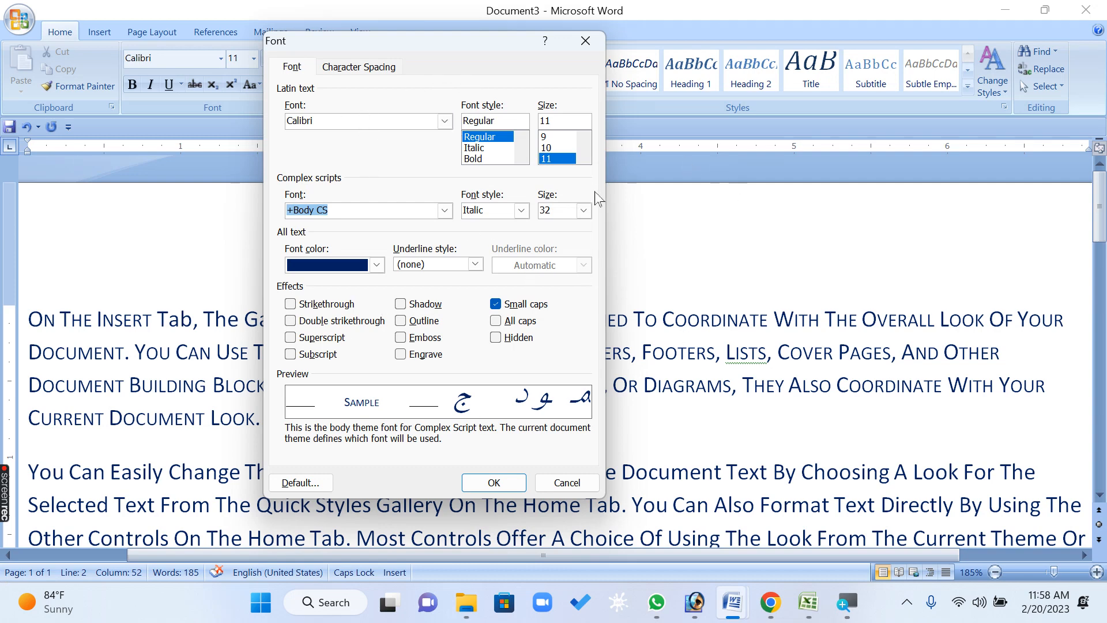
left_click(575, 482)
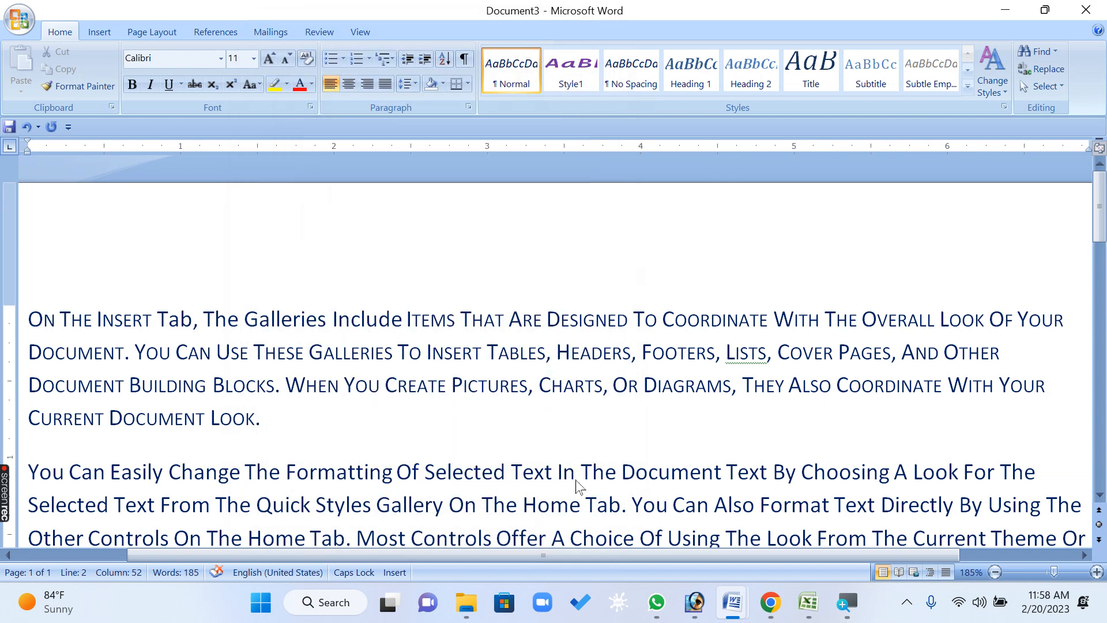
key("alt+F4")
key("n")
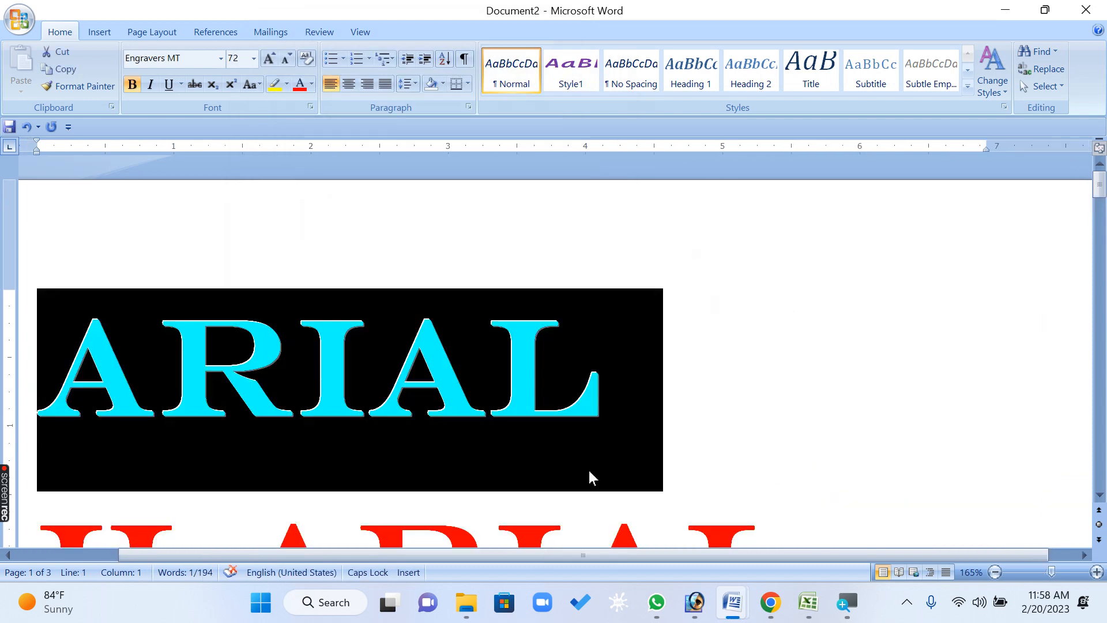
Close the open documents without saving and start a new blank document
key("alt+F4")
key("n")
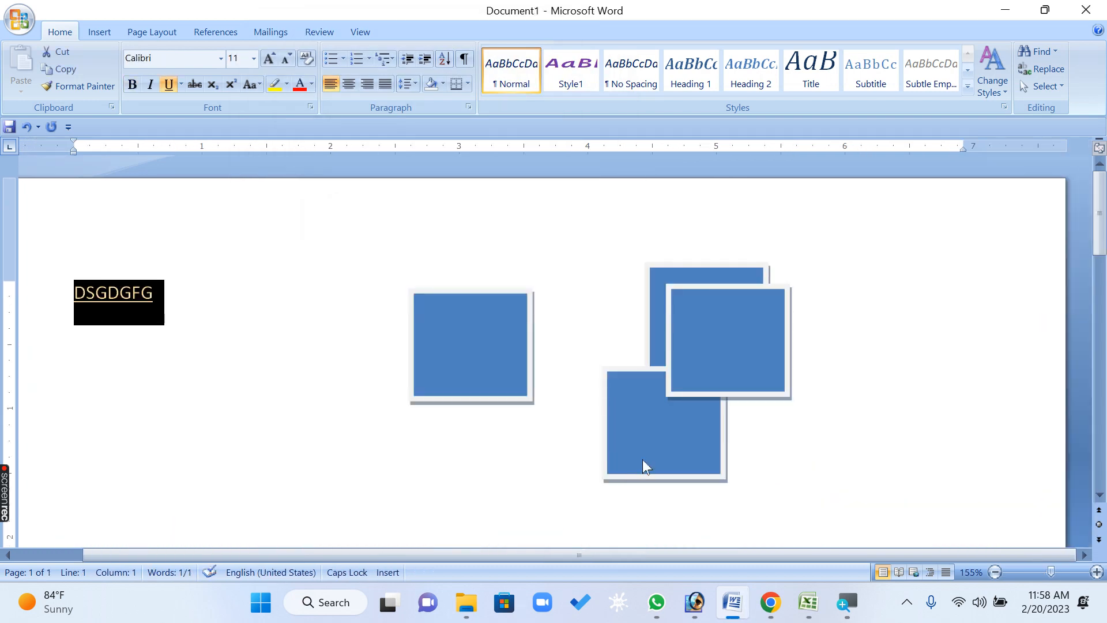
key("alt+F4")
key("n")
key("ctrl+n")
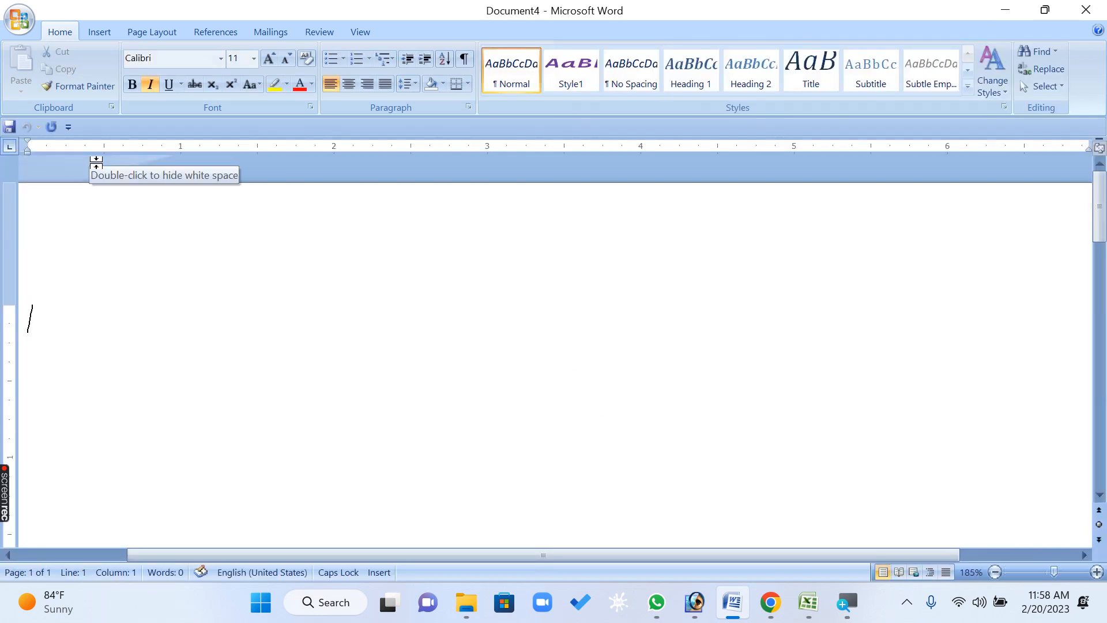
key("ctrl+i")
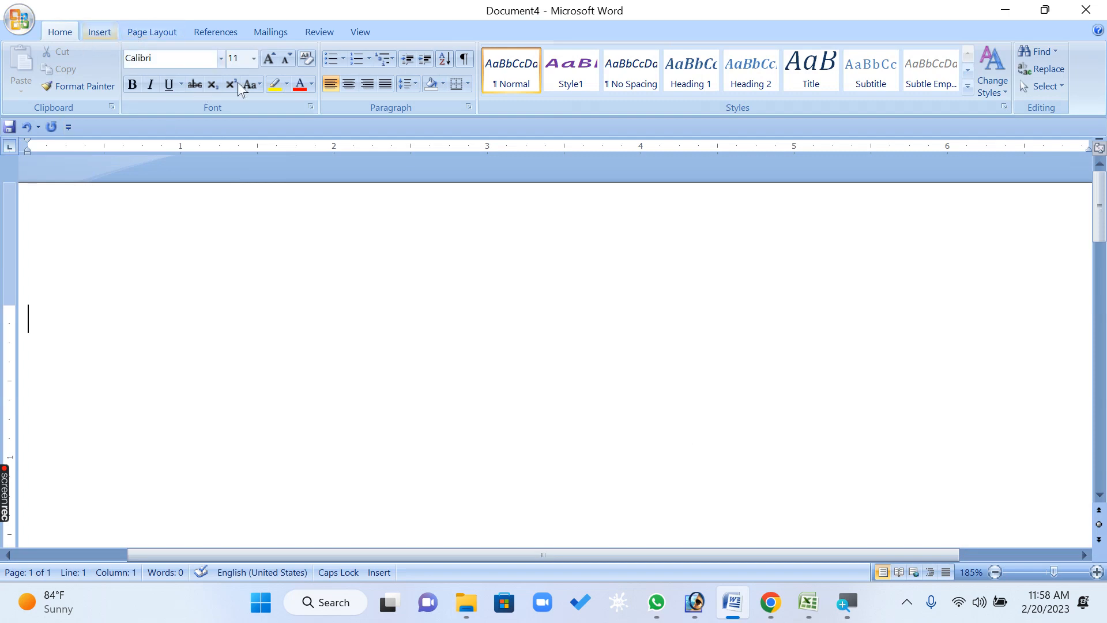
Open the Font dialog and set the font to Impact with the Italic font style
left_click(310, 108)
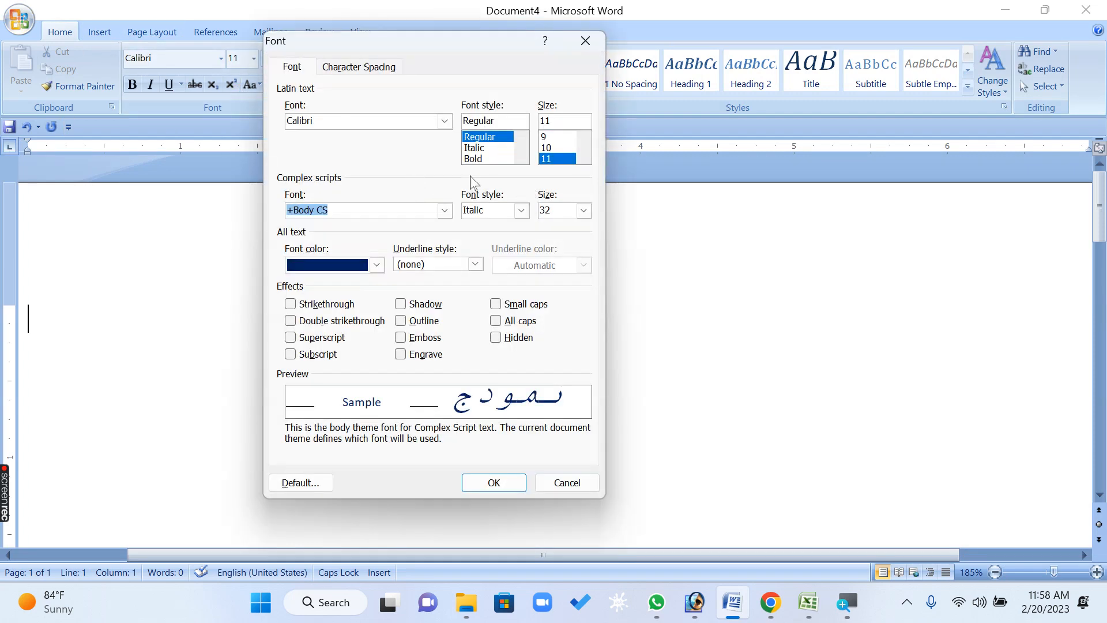
left_click(445, 121)
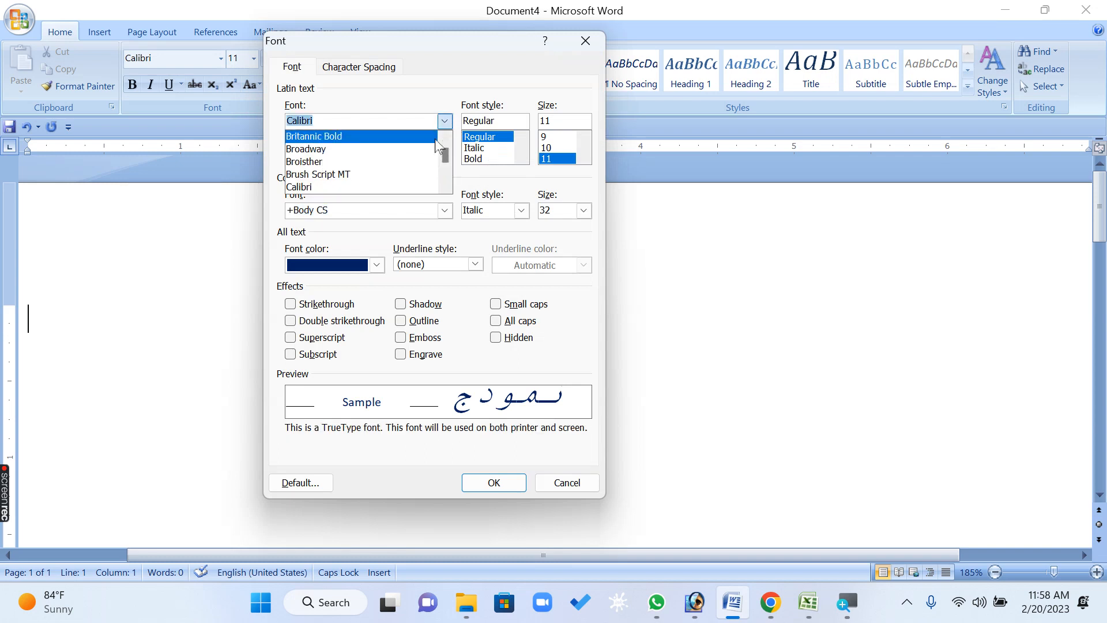
type("IM")
left_click(439, 137)
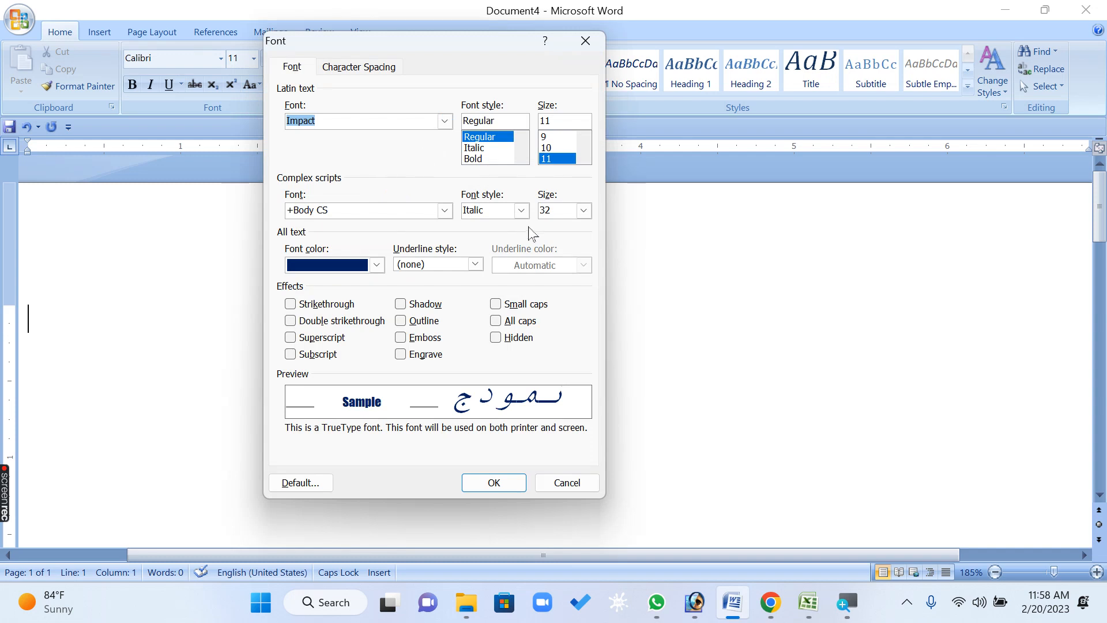
left_click(488, 148)
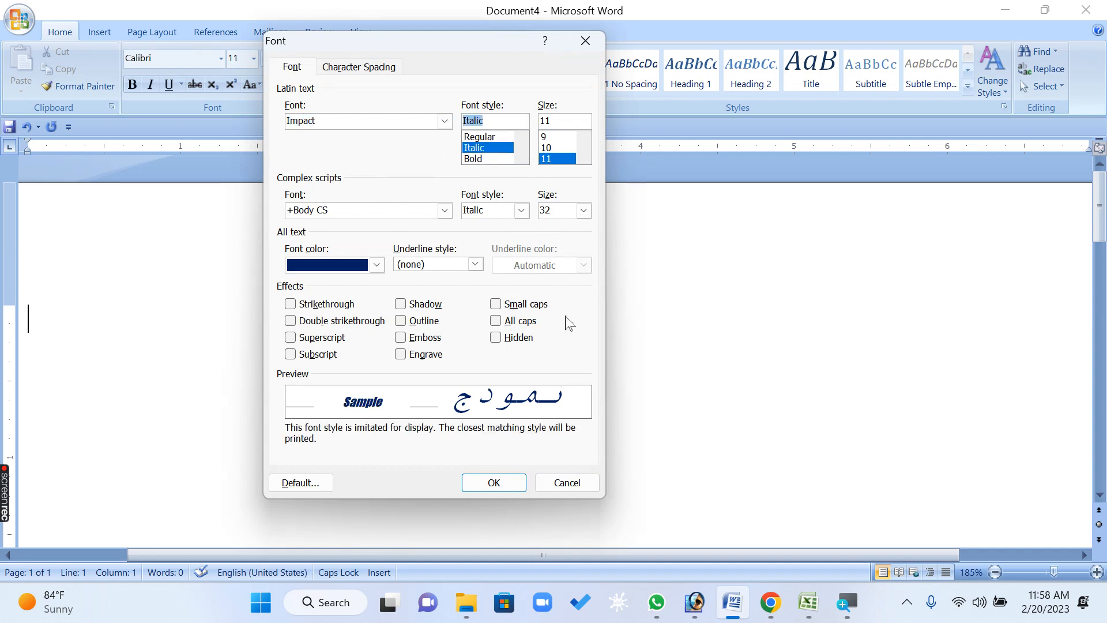
Set the underline style to a dashed line
left_click(474, 265)
left_click(466, 266)
left_click(376, 264)
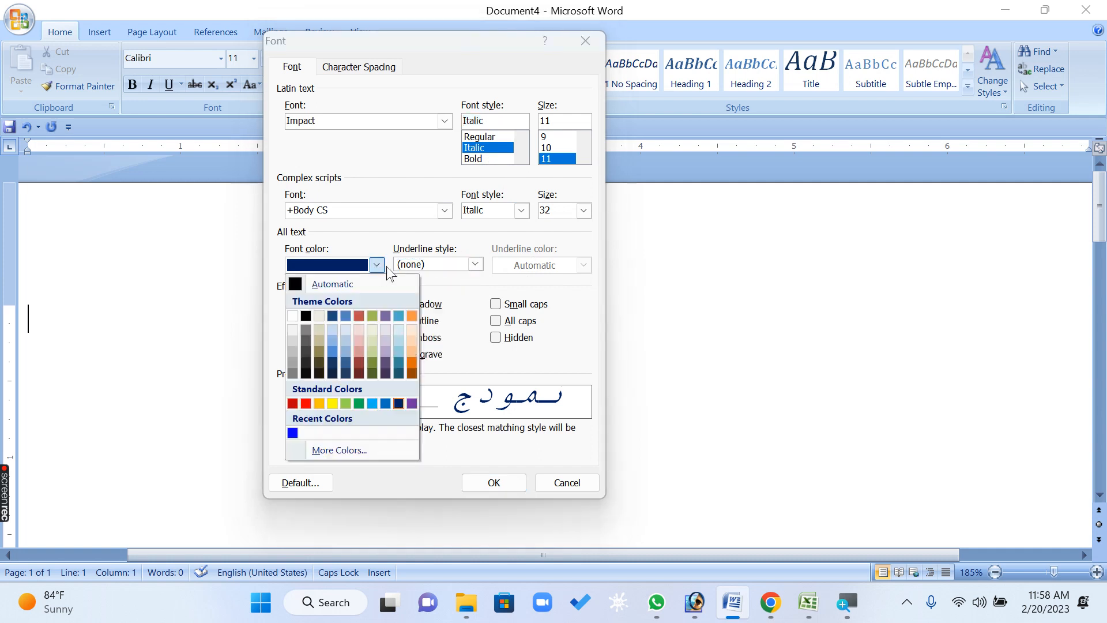
left_click(389, 271)
left_click(442, 265)
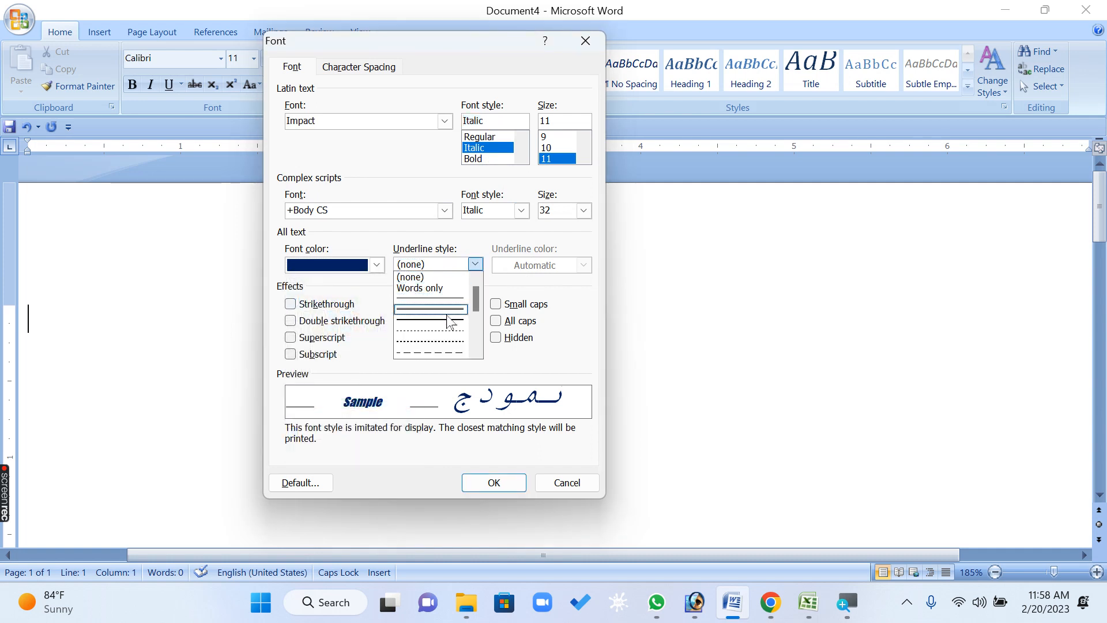
left_click(446, 352)
Set the font colour to red and the underline colour to blue
left_click(377, 265)
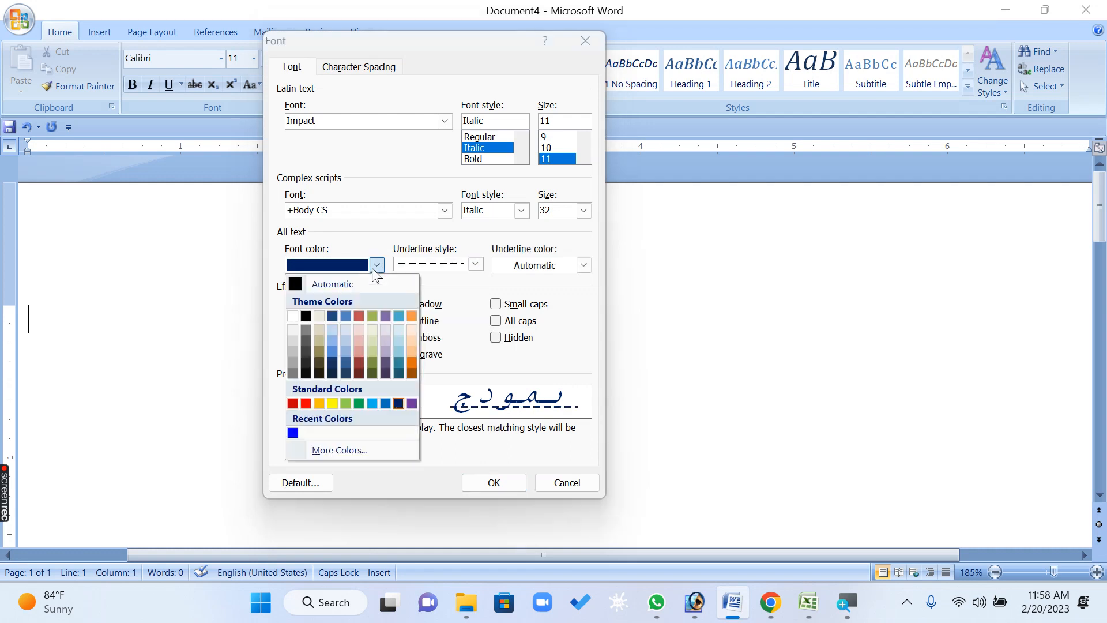
left_click(306, 404)
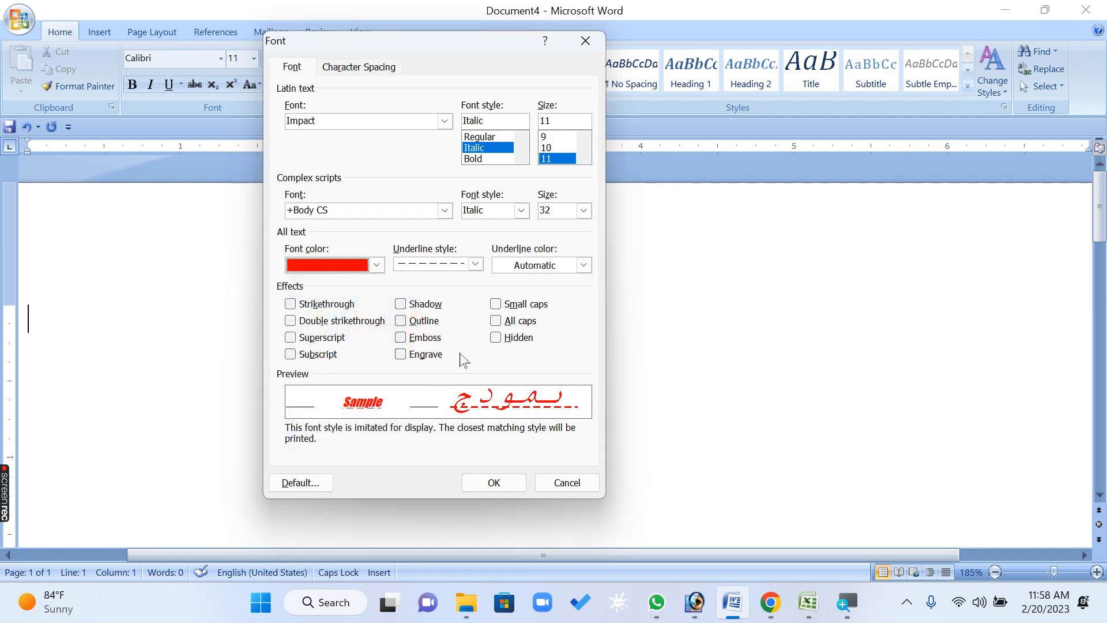
left_click(583, 265)
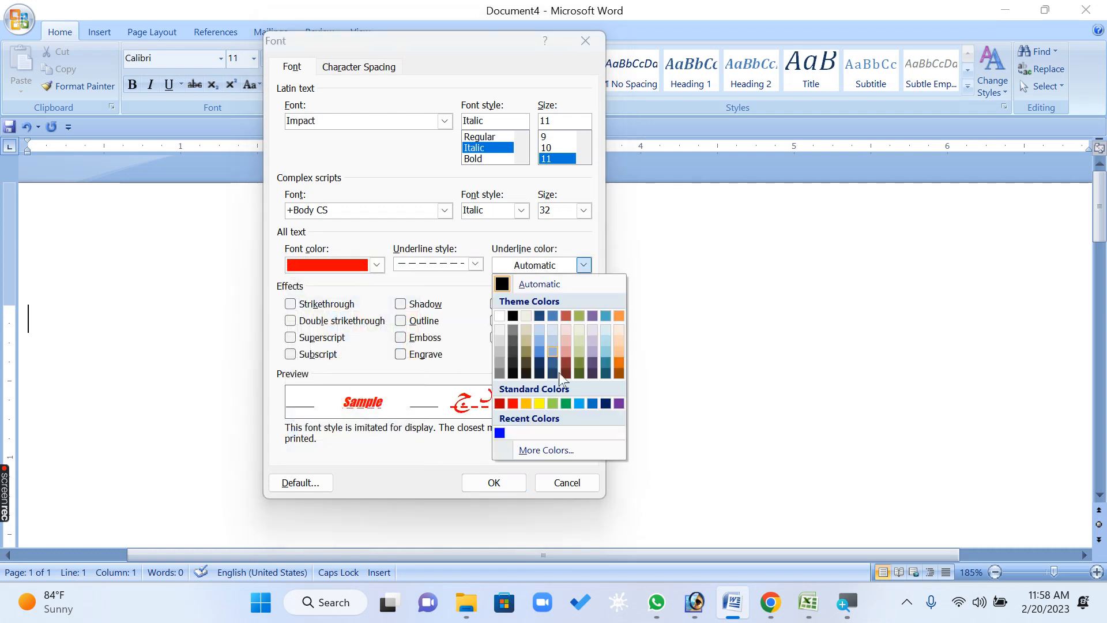
left_click(500, 432)
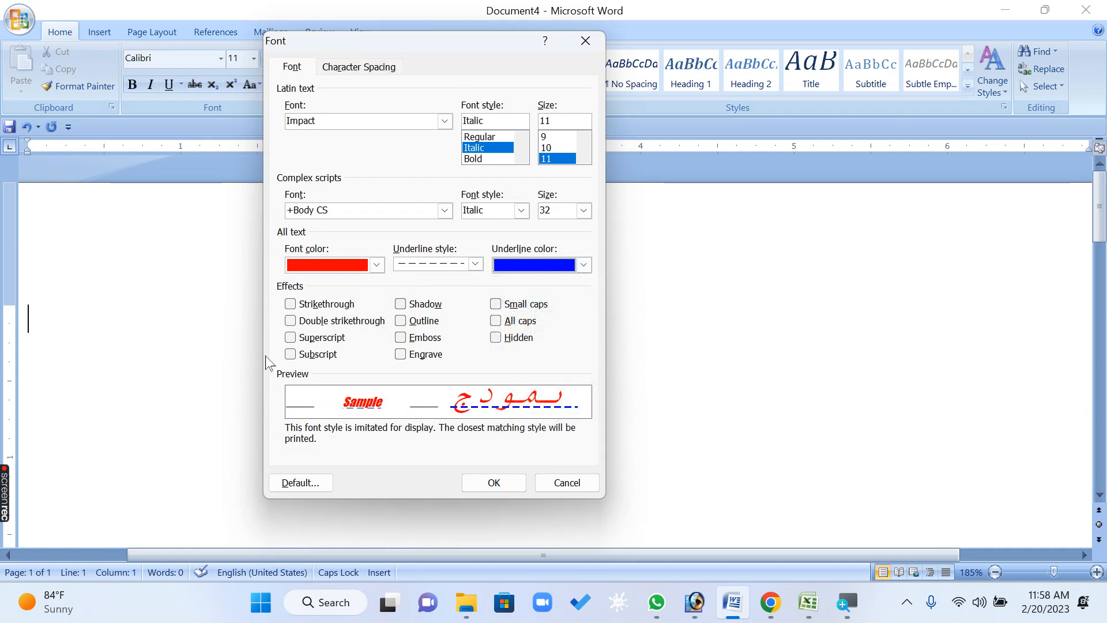
Turn on the All caps effect and set the underline style back to none
left_click(508, 323)
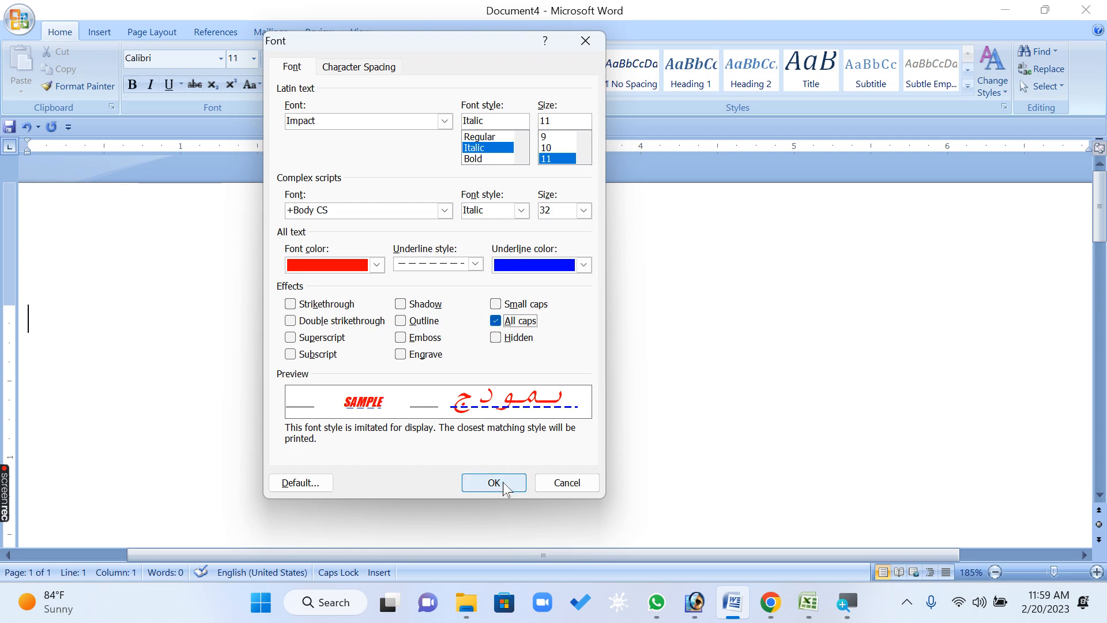
left_click(476, 264)
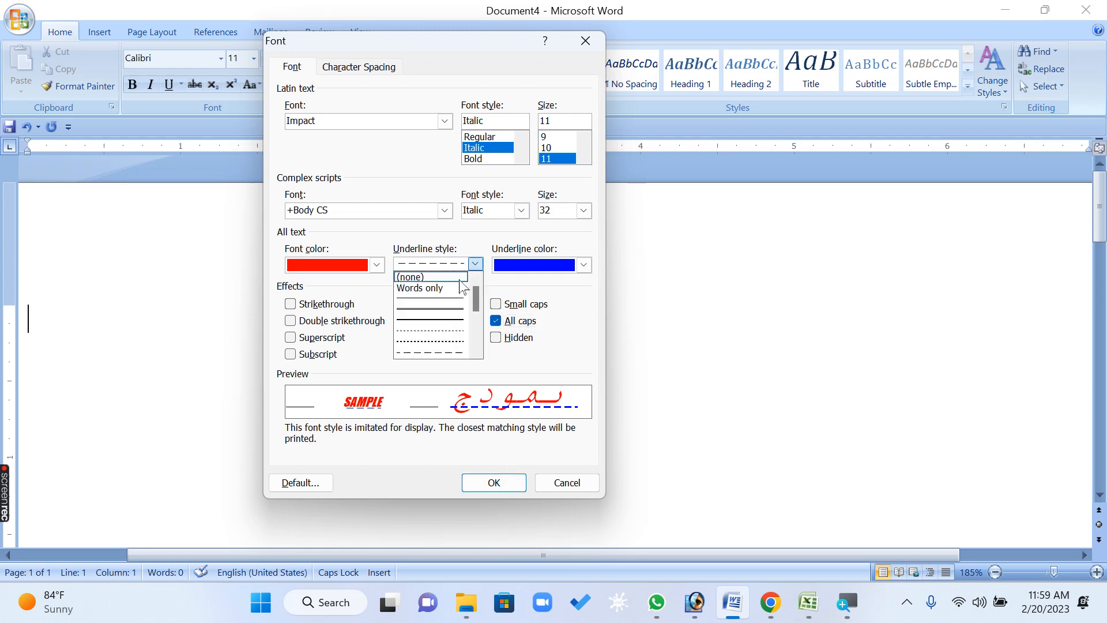
left_click(455, 275)
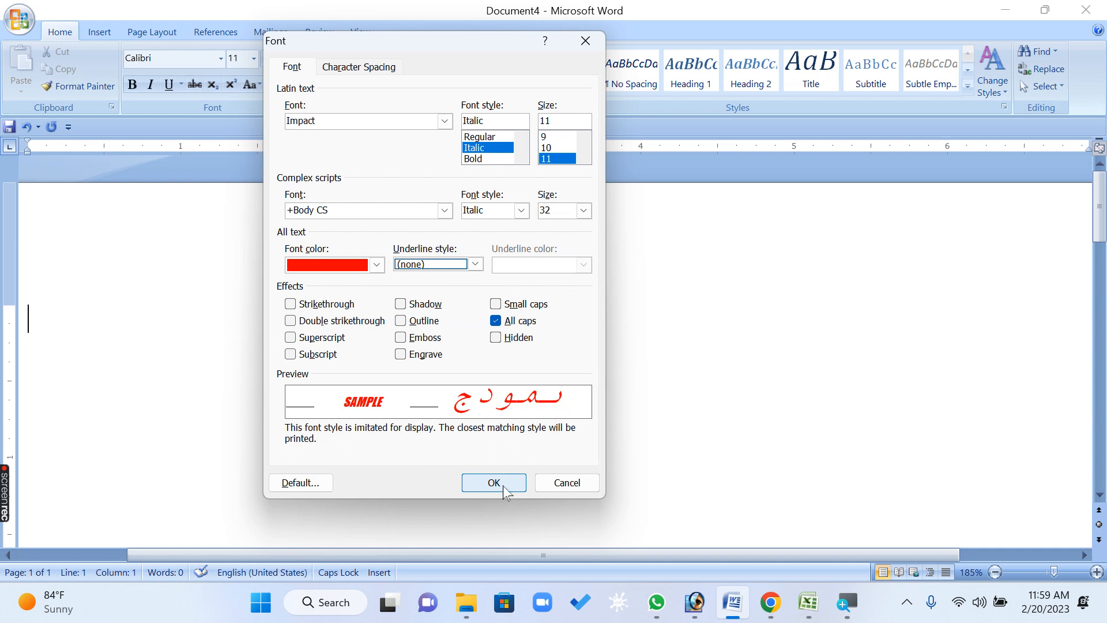
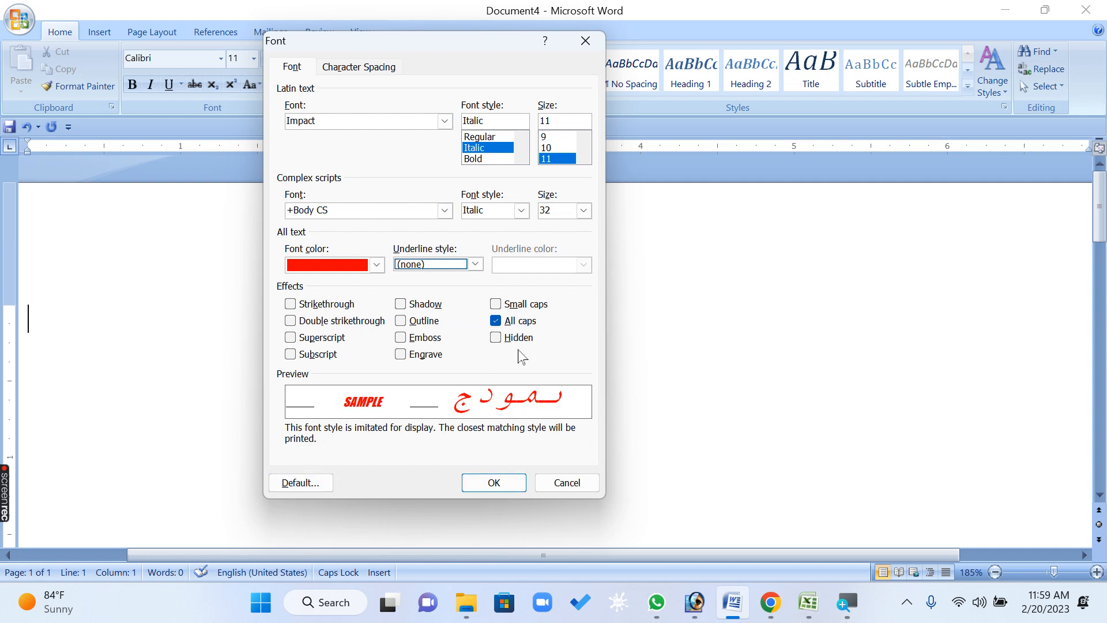
Make the current font settings the default for all new documents and enter a line of sample text
left_click(299, 484)
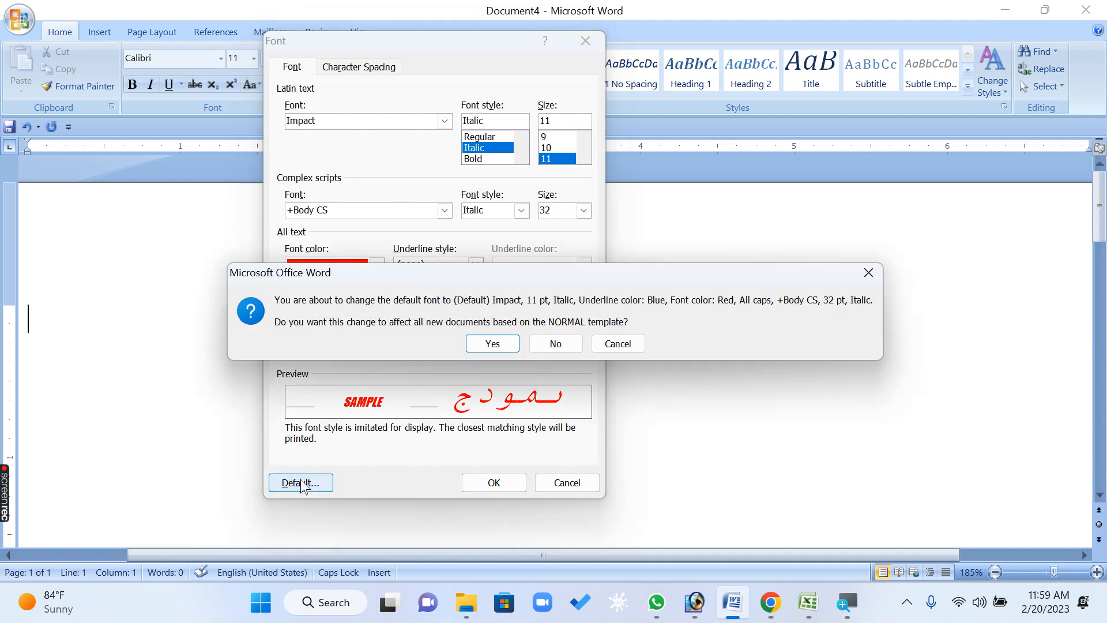
left_click(497, 344)
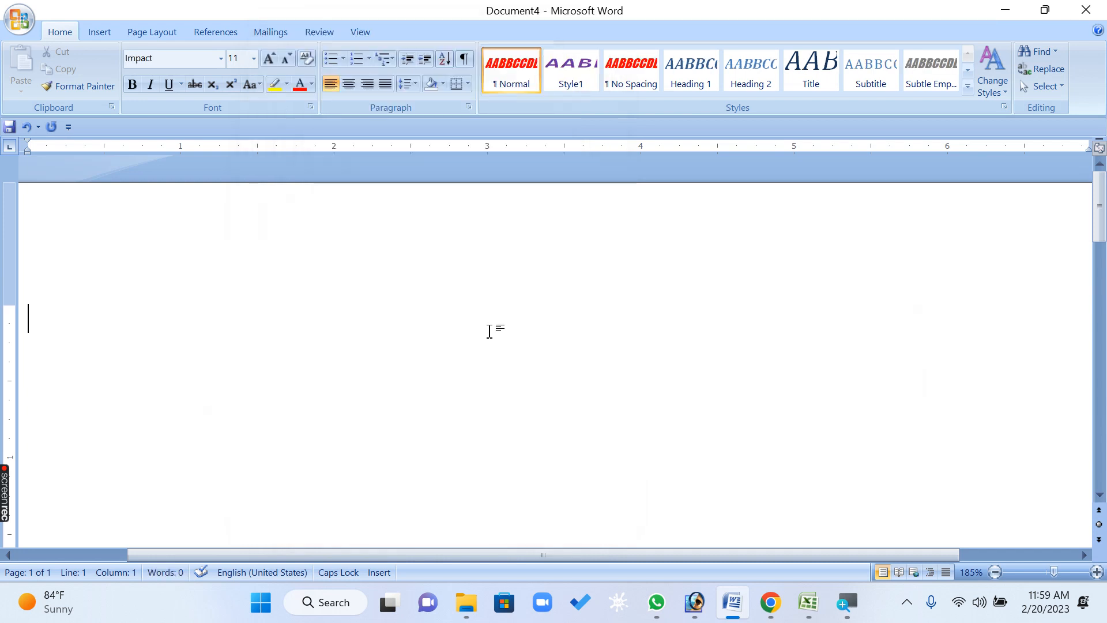
type("DFG FDDFSGDSFG")
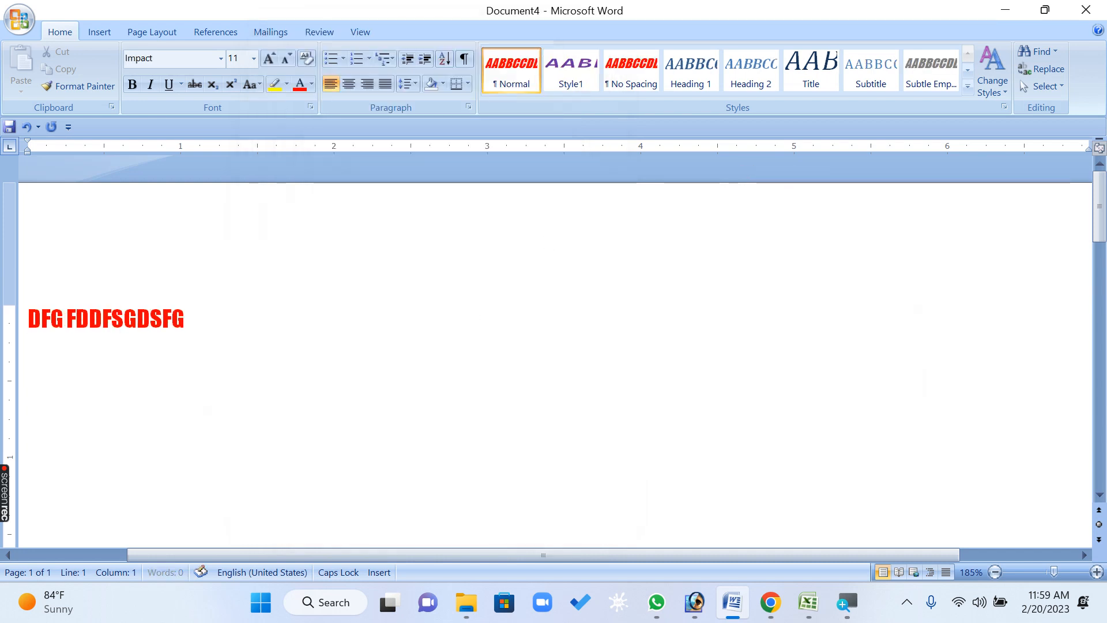
type(" DSG DFSGDFGDSGDGDGD SGDFGSDGBGH FDH")
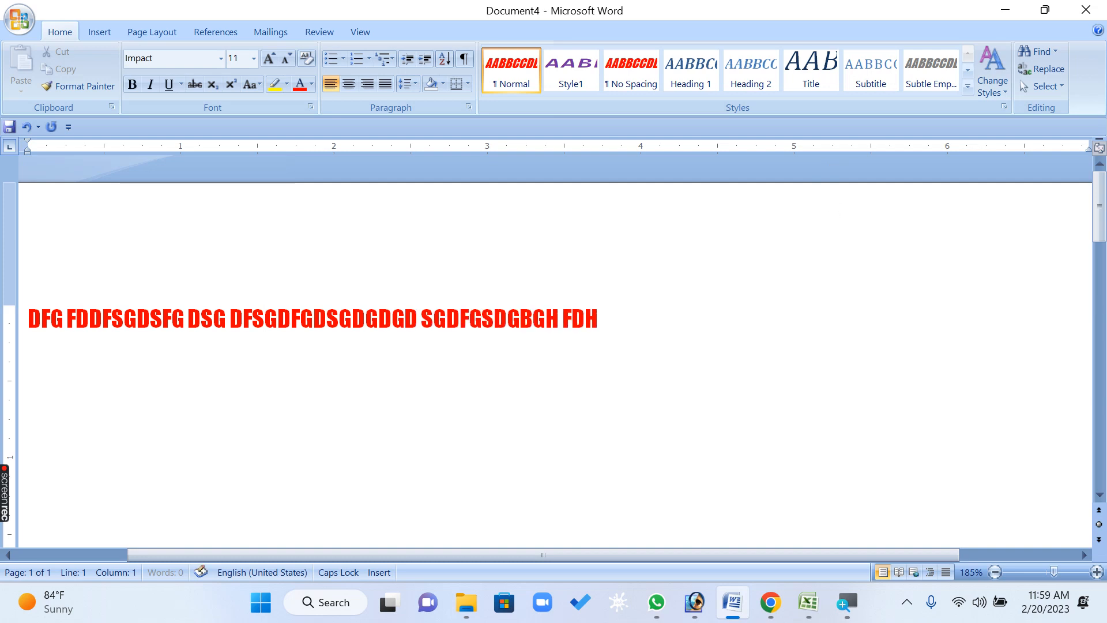
Close Document4 without saving, then relaunch Word with the winword command and enter sample text in the new document
left_click(1086, 10)
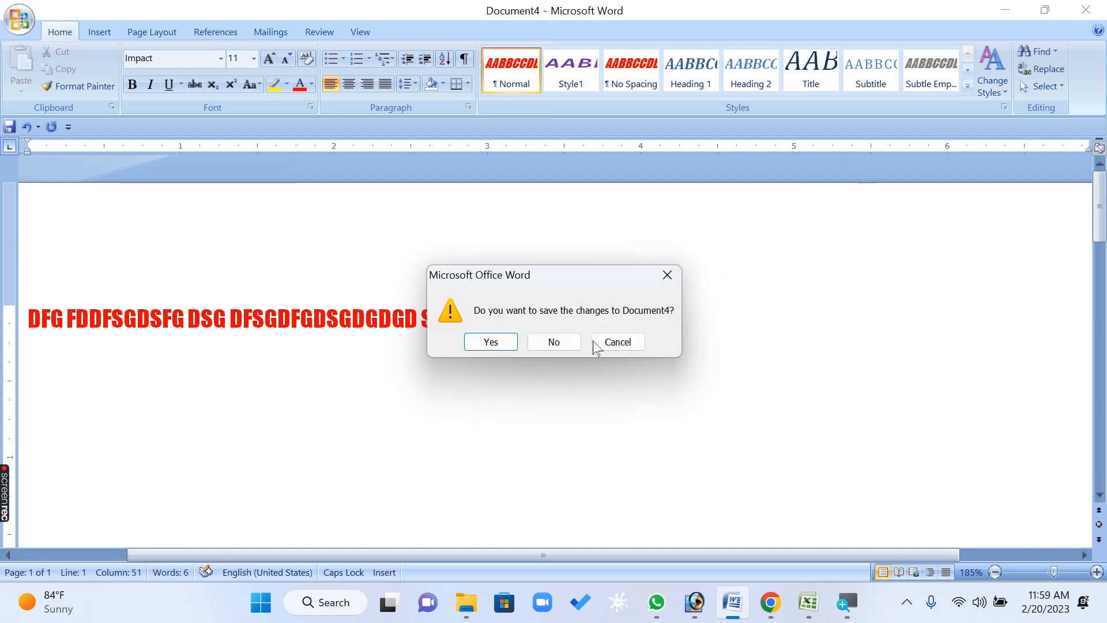
left_click(551, 343)
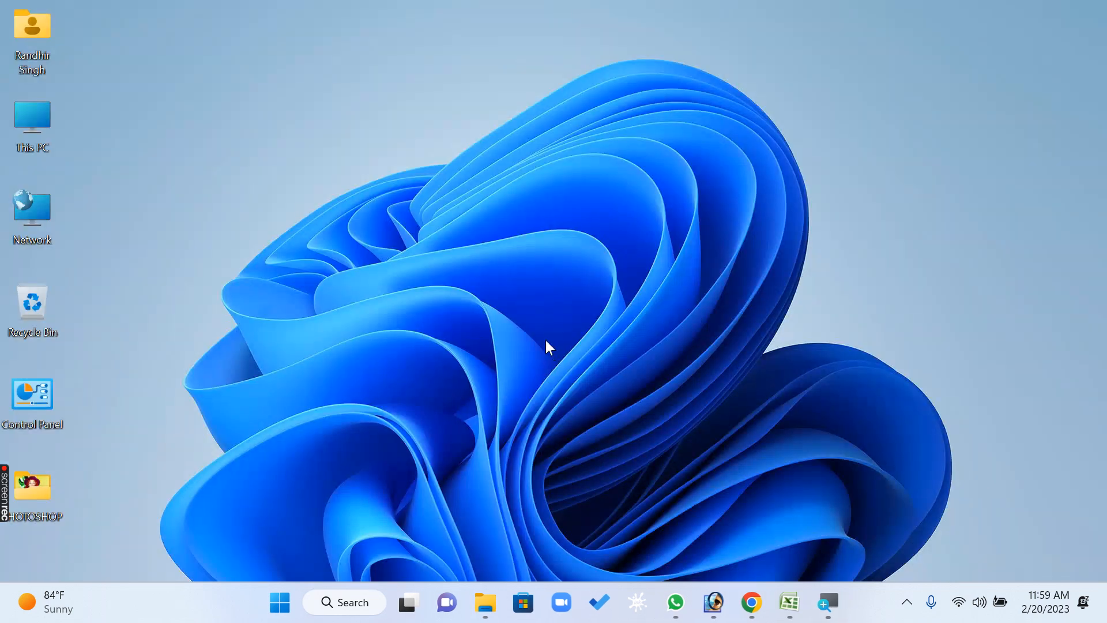
key("super+r")
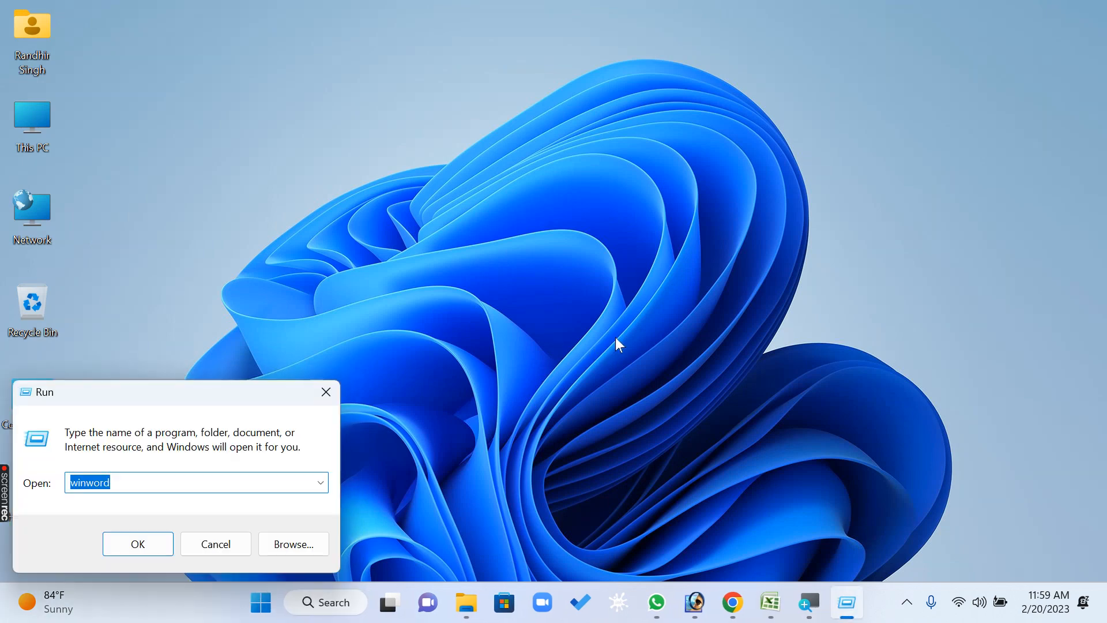
key("Return")
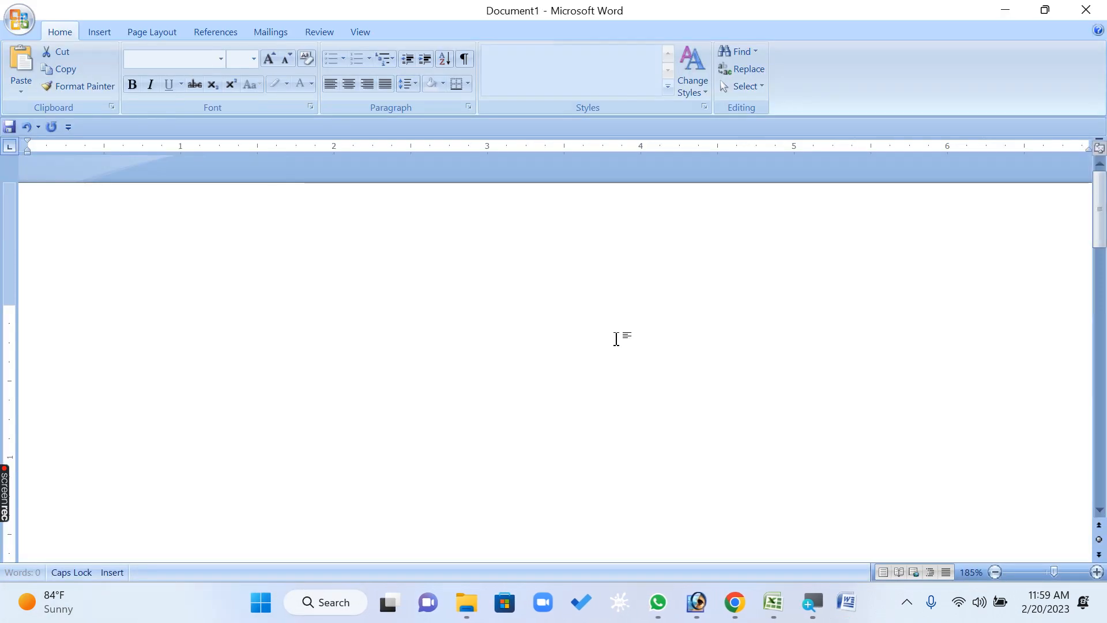
type("FDGH FGDH FH FG GF FH H RFHFHGFD HDFGH")
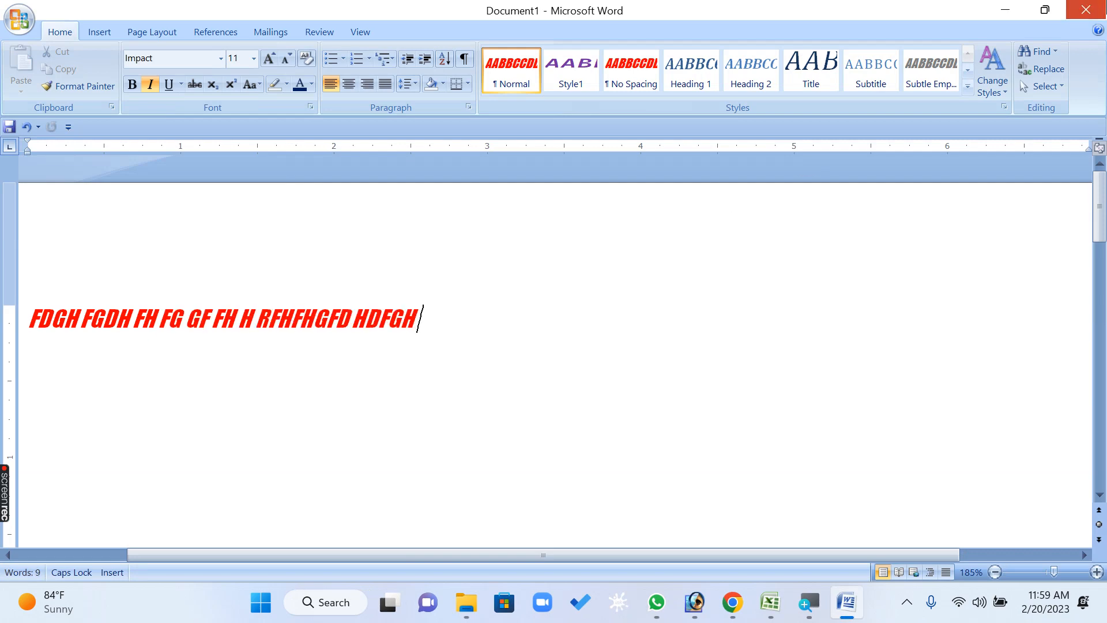
Close the new document without saving and launch Word again with the winword command
left_click(1086, 10)
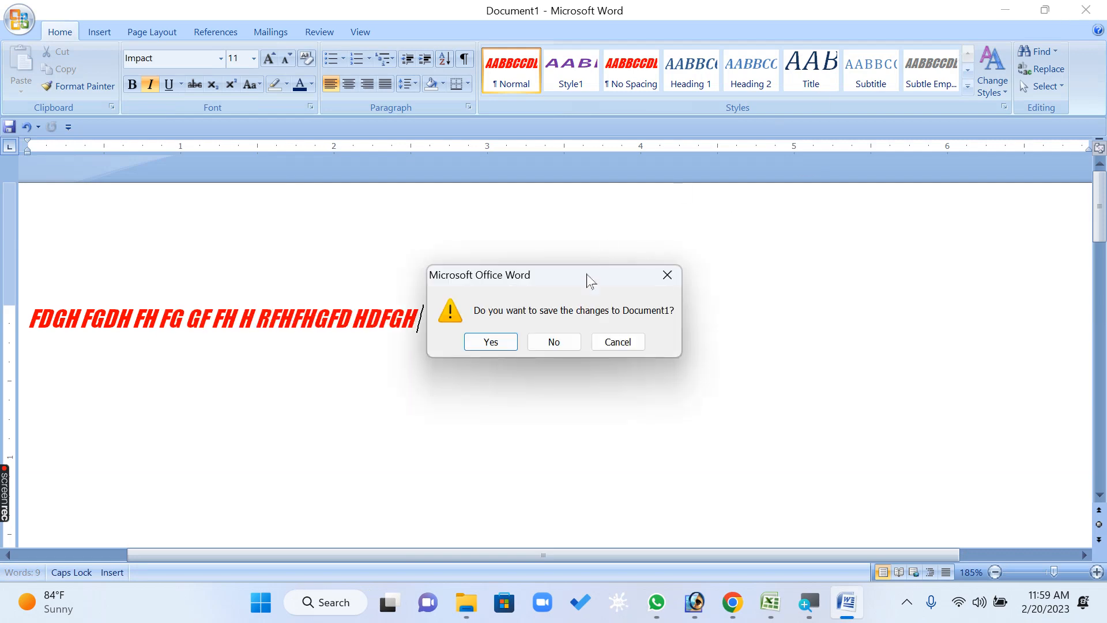
left_click(549, 342)
key("super+r")
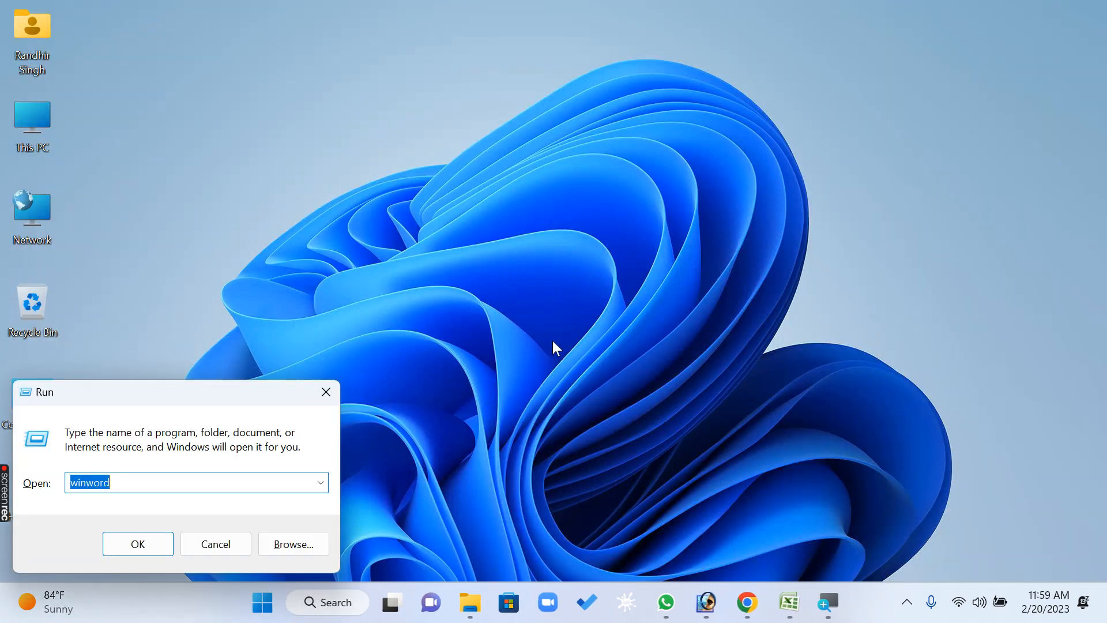
key("Return")
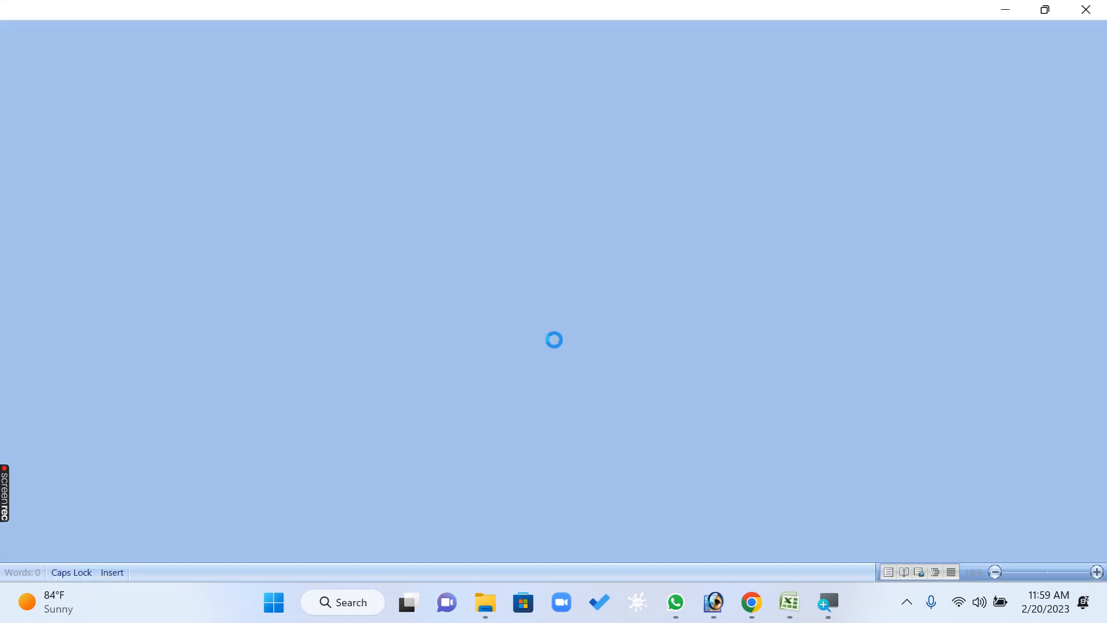
Enter a line of sample text in the blank document and delete all of it
type("RE GTREWT REW TERWTER HFHJYF UHNFDYUTR7 8")
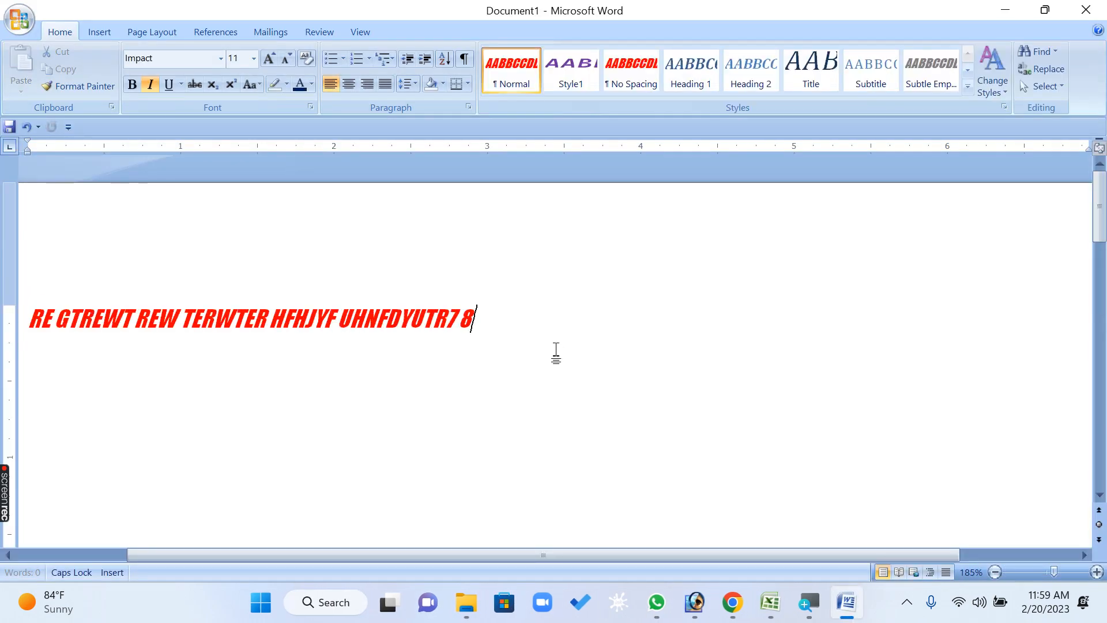
key("ctrl+a")
key("BackSpace")
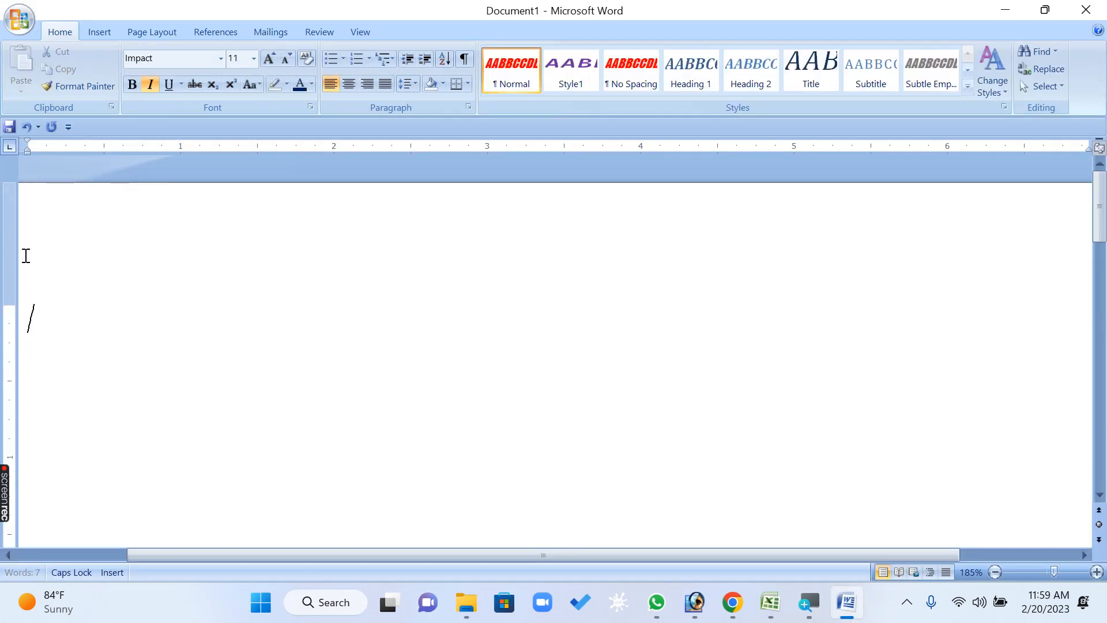
Open the Font dialog and set the Latin text font to Calibri, Regular style, size 11
left_click(310, 107)
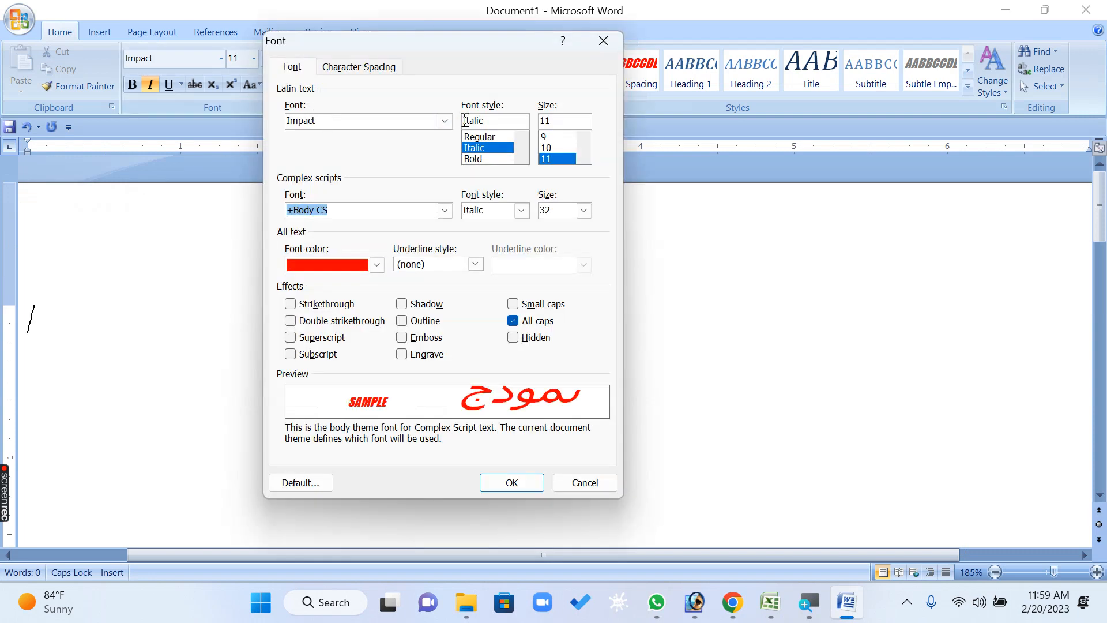
left_click(445, 121)
type("Calibri")
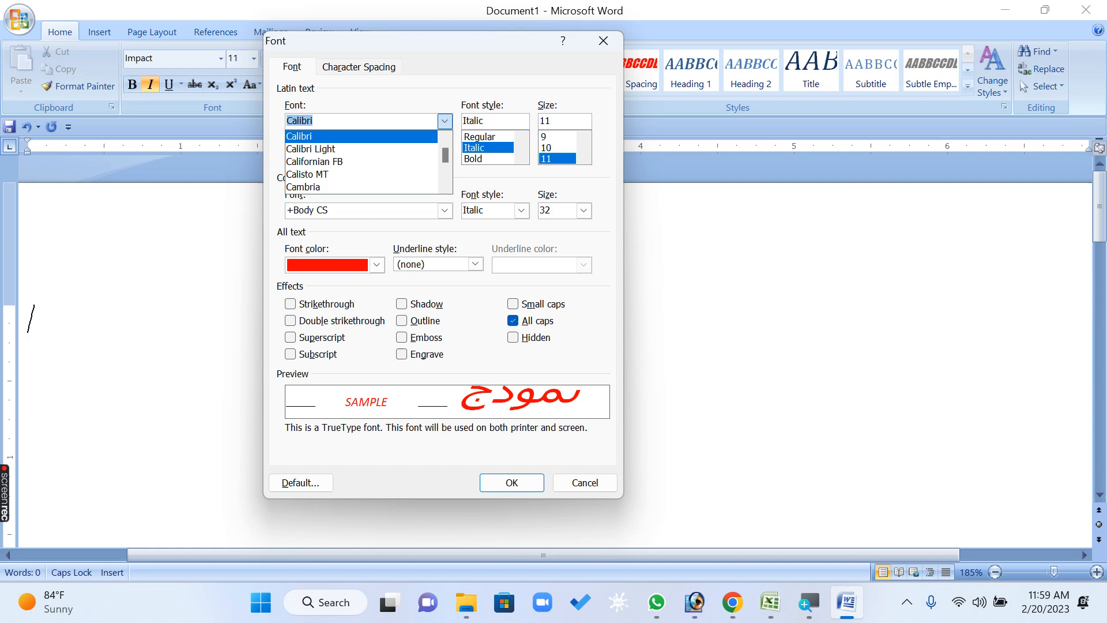
left_click(445, 121)
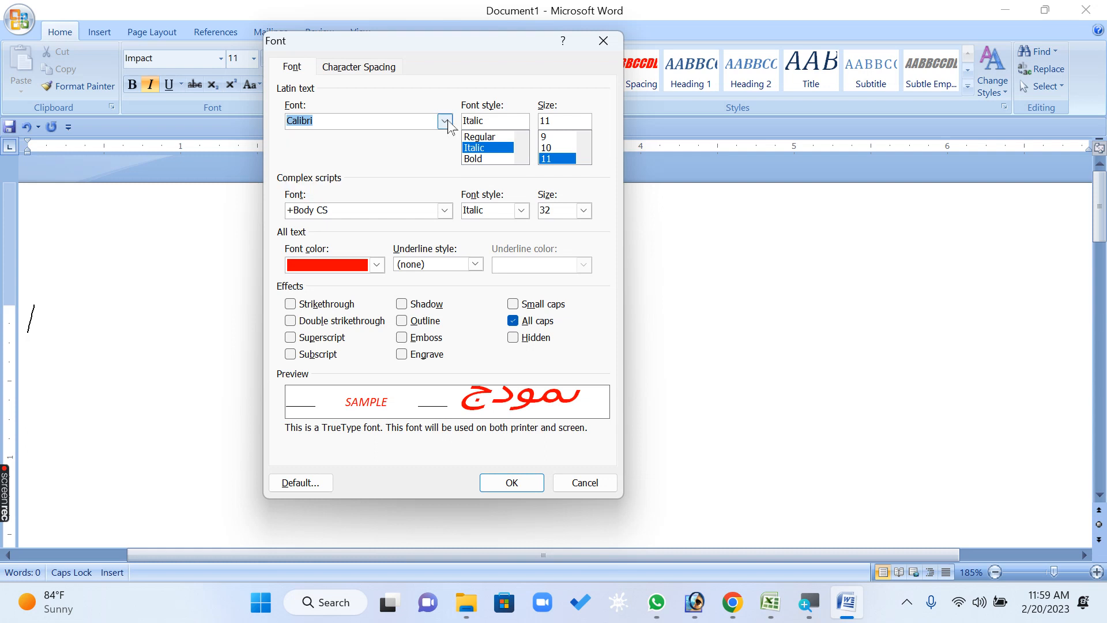
left_click(500, 136)
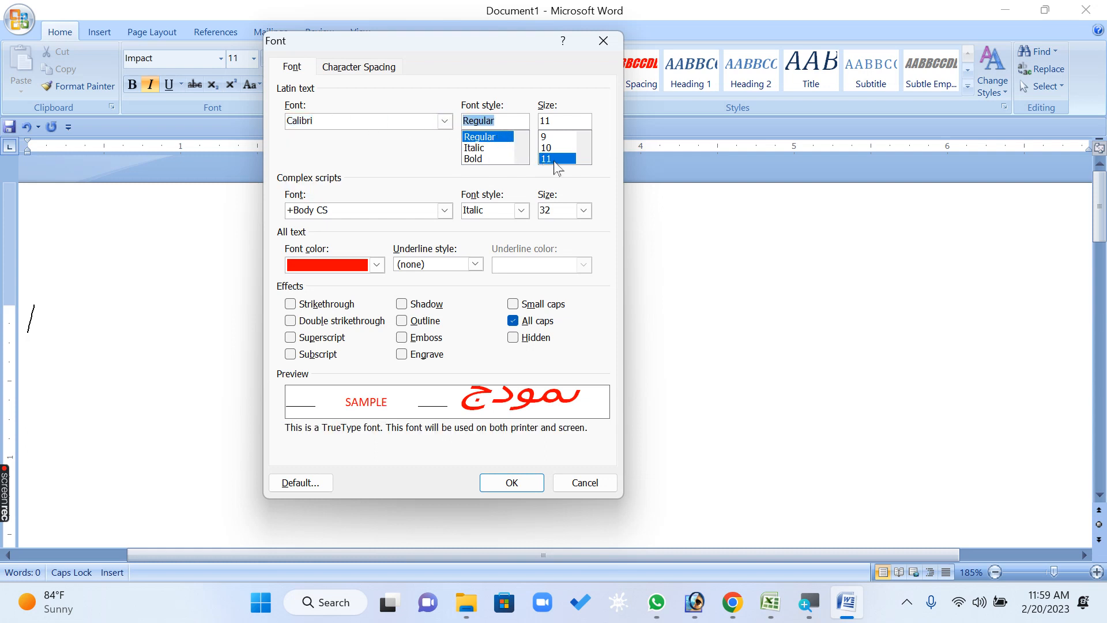
left_click(553, 162)
Set the font colour to Automatic with All caps off, and make these settings the default for all new documents
left_click(377, 264)
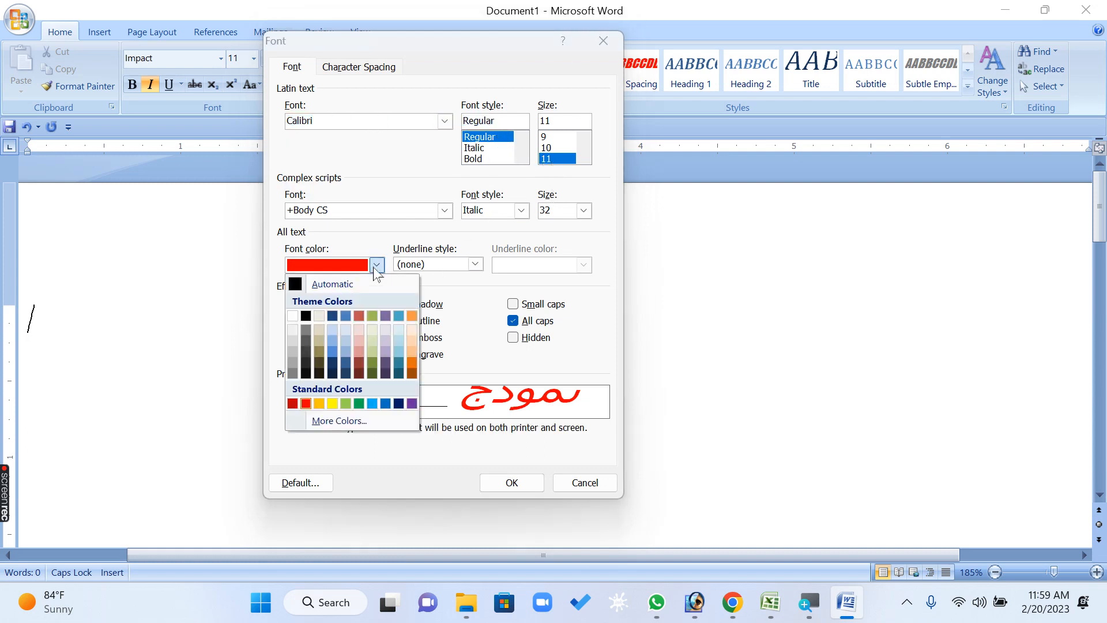
left_click(352, 286)
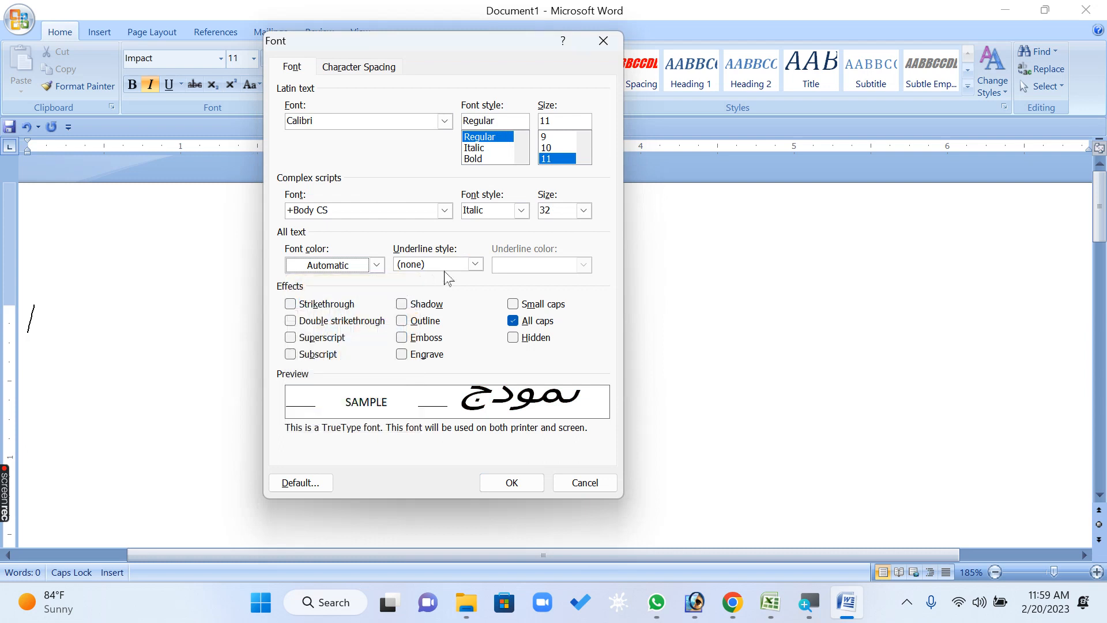
left_click(513, 321)
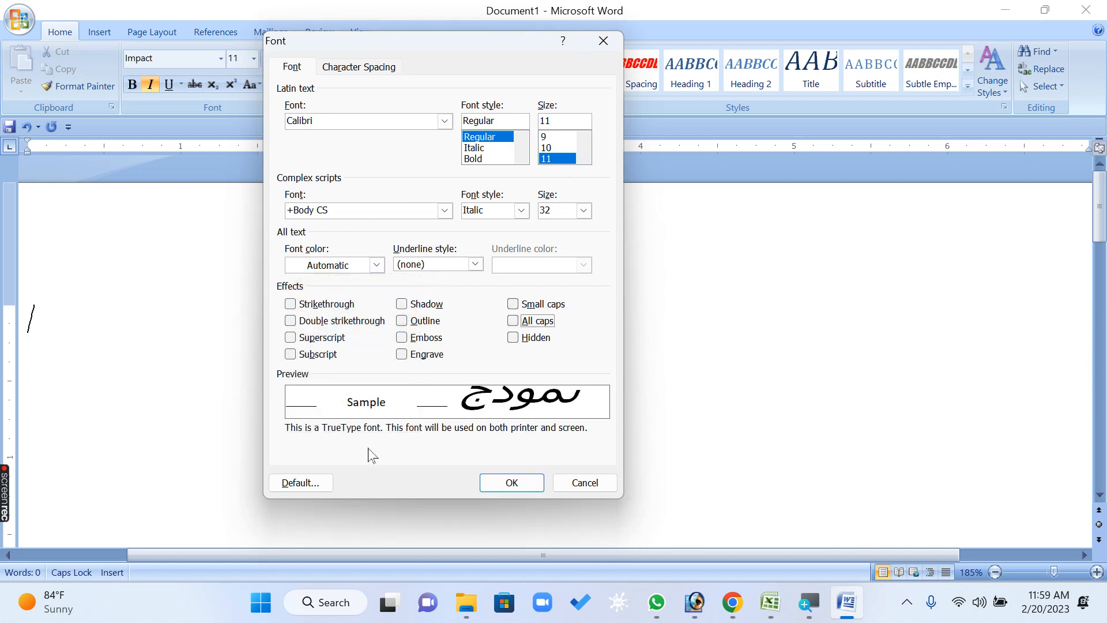
left_click(301, 482)
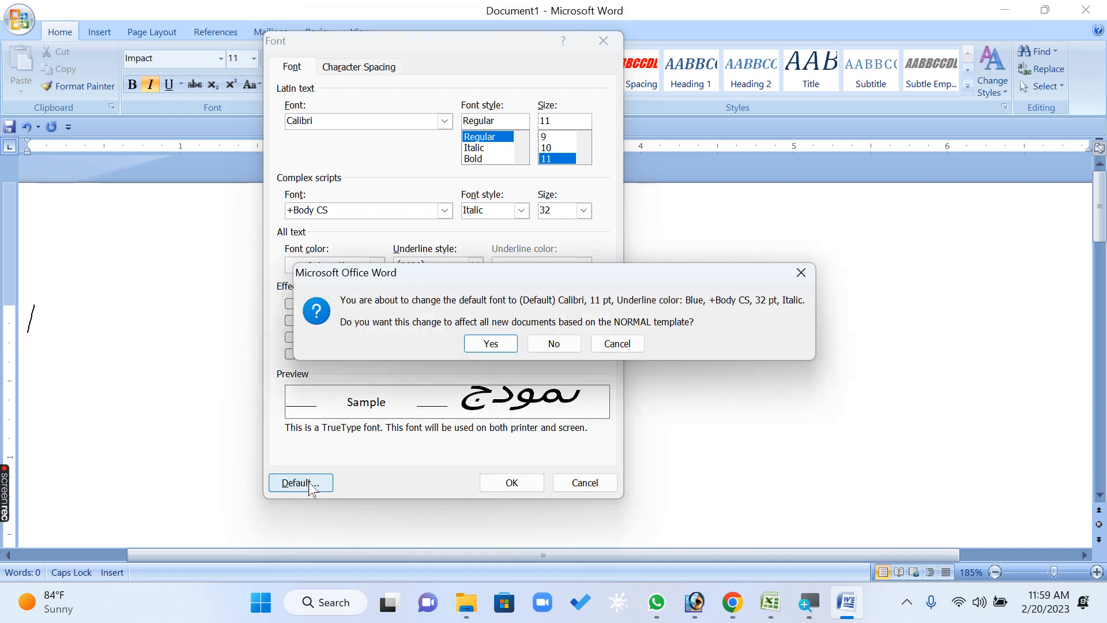
left_click(499, 347)
Close Document1 without saving and start Word again with the winword command
left_click(1087, 10)
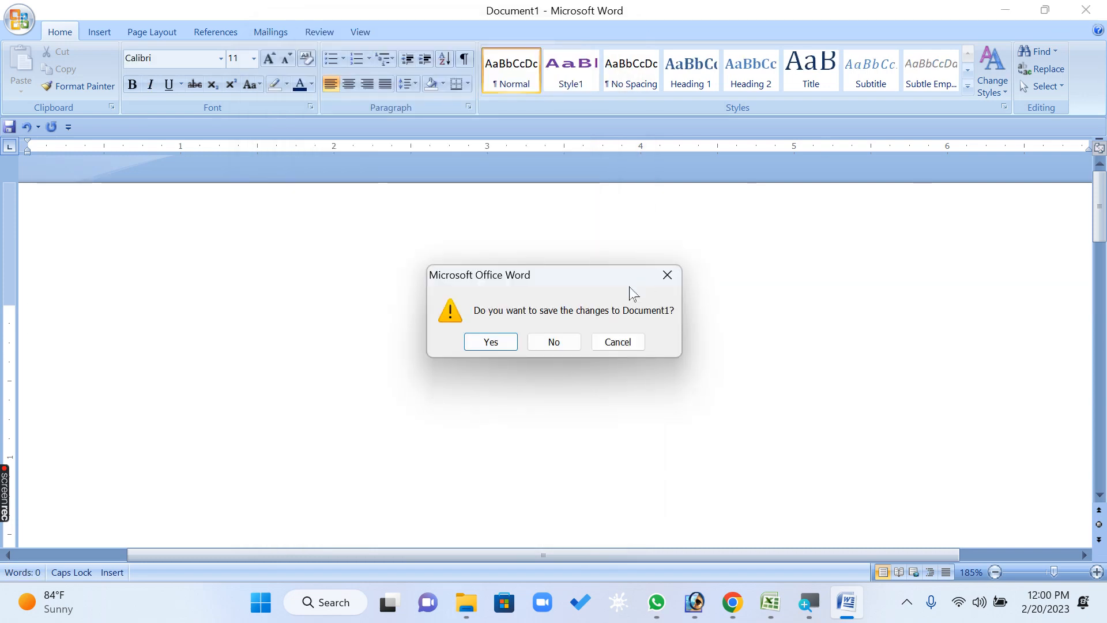
left_click(554, 342)
key("super+r")
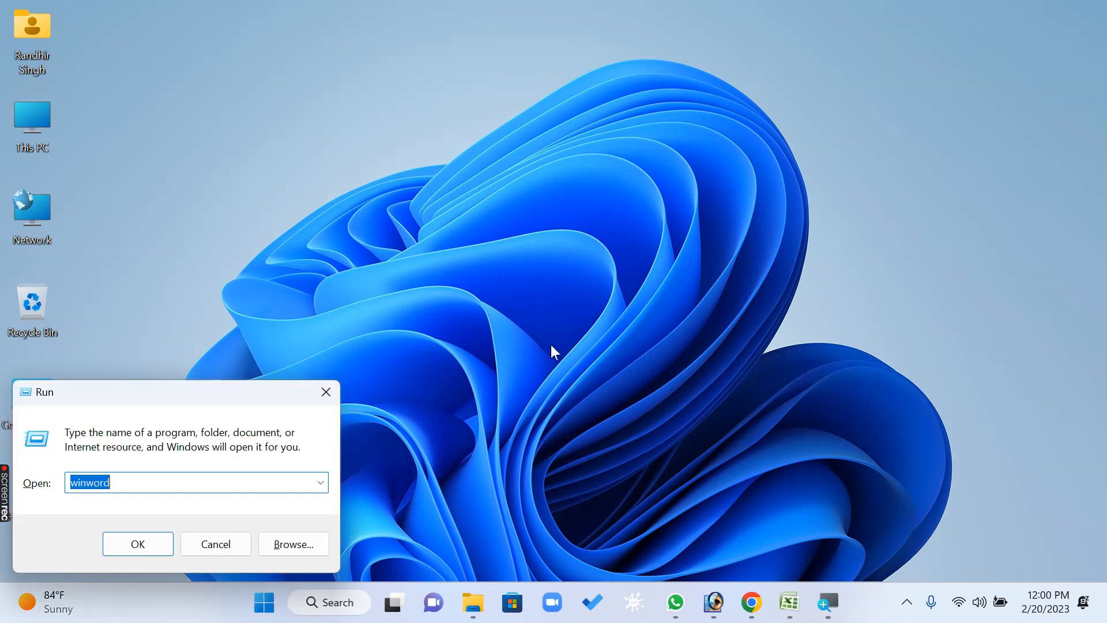
key("Return")
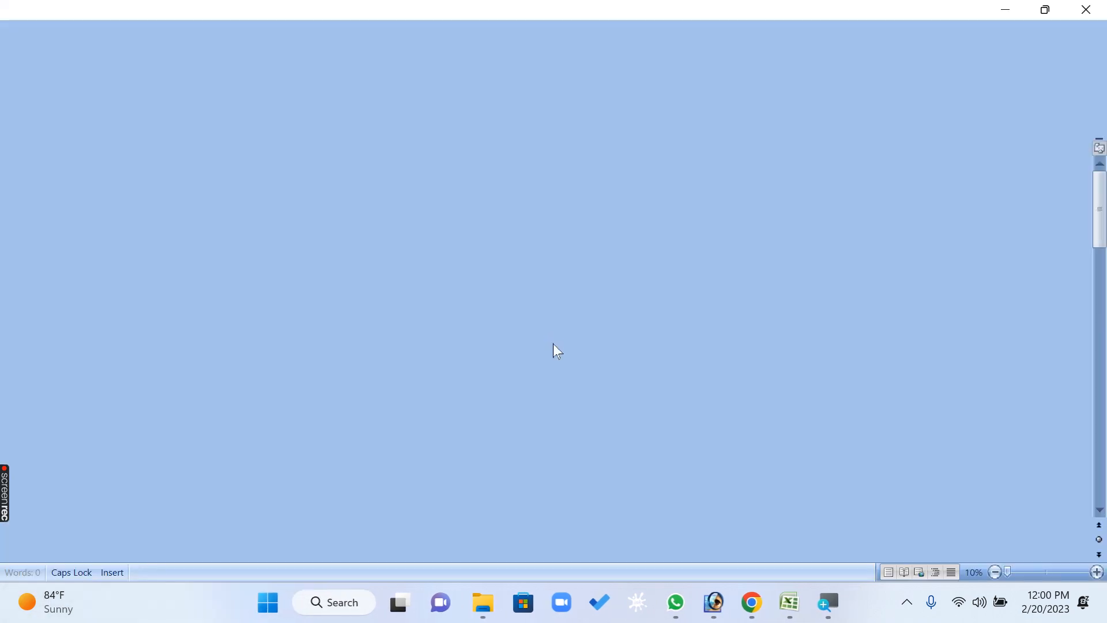
Enter a line of sample text to test the default font, then delete it
type("DGDSRFG SDFGFDG SDFGDGDFG DS GDSFDF")
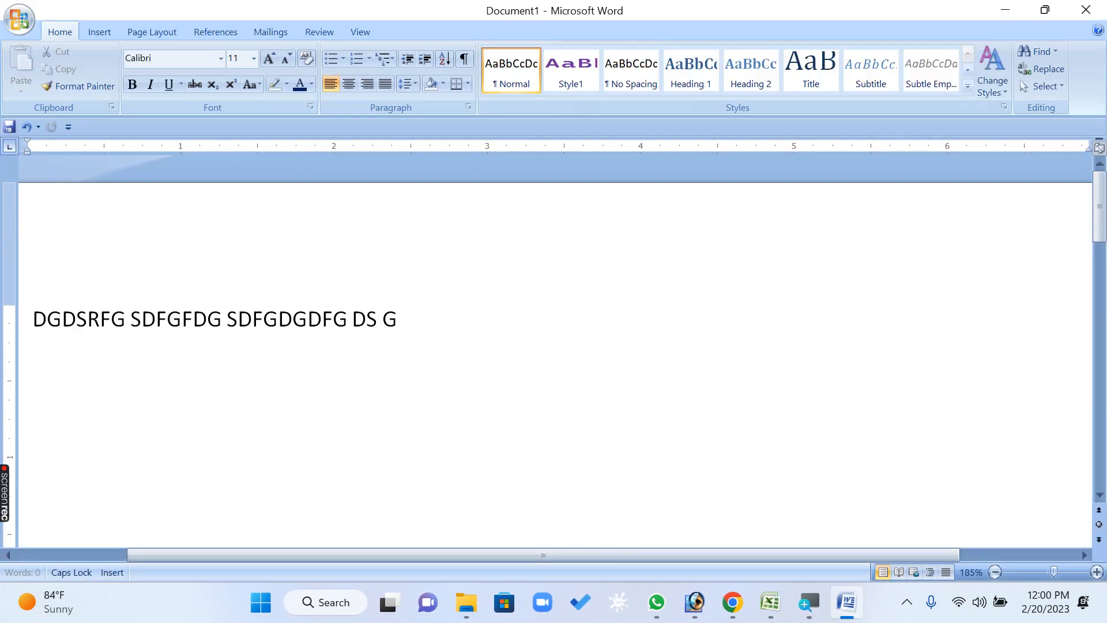
triple_click(484, 308)
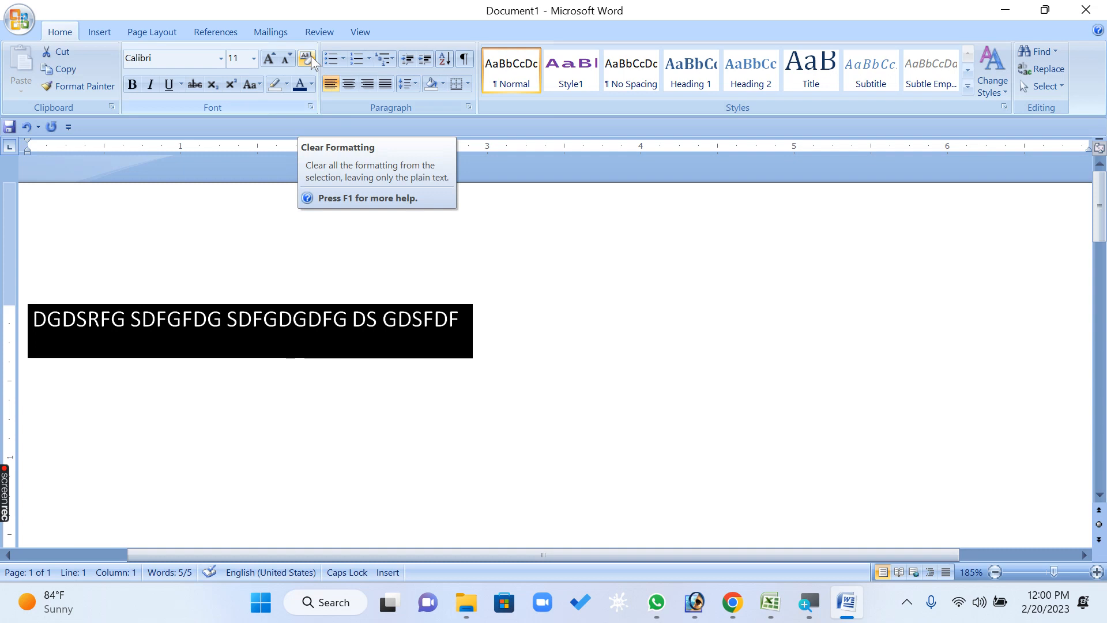
key("Delete")
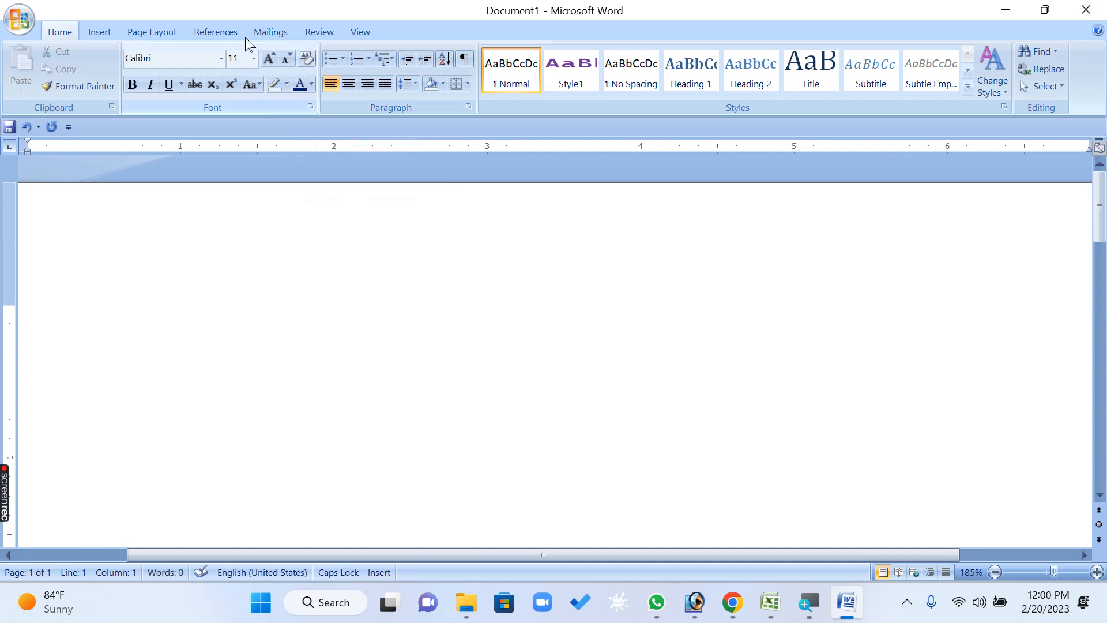
View the Font dialog's character spacing options and close the dialog without applying anything
left_click(310, 106)
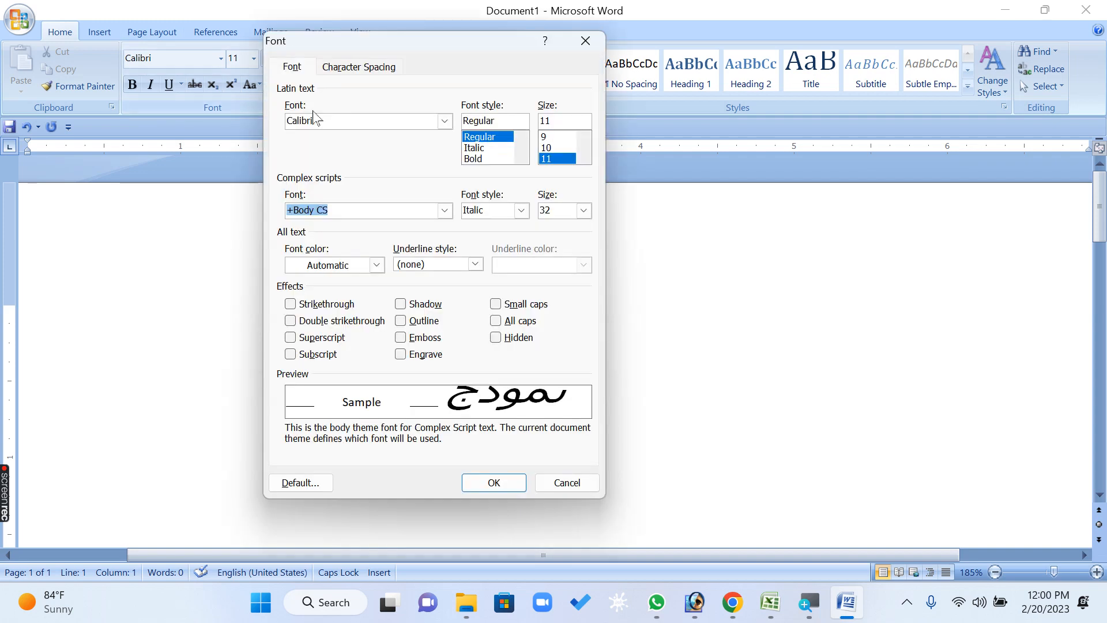
left_click(380, 70)
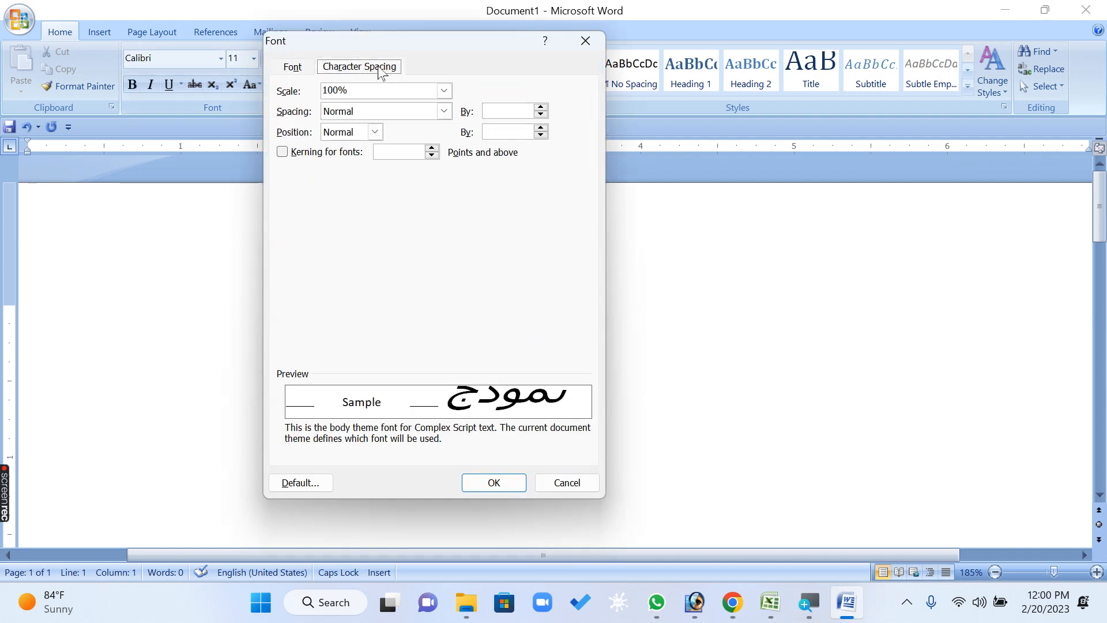
left_click(566, 487)
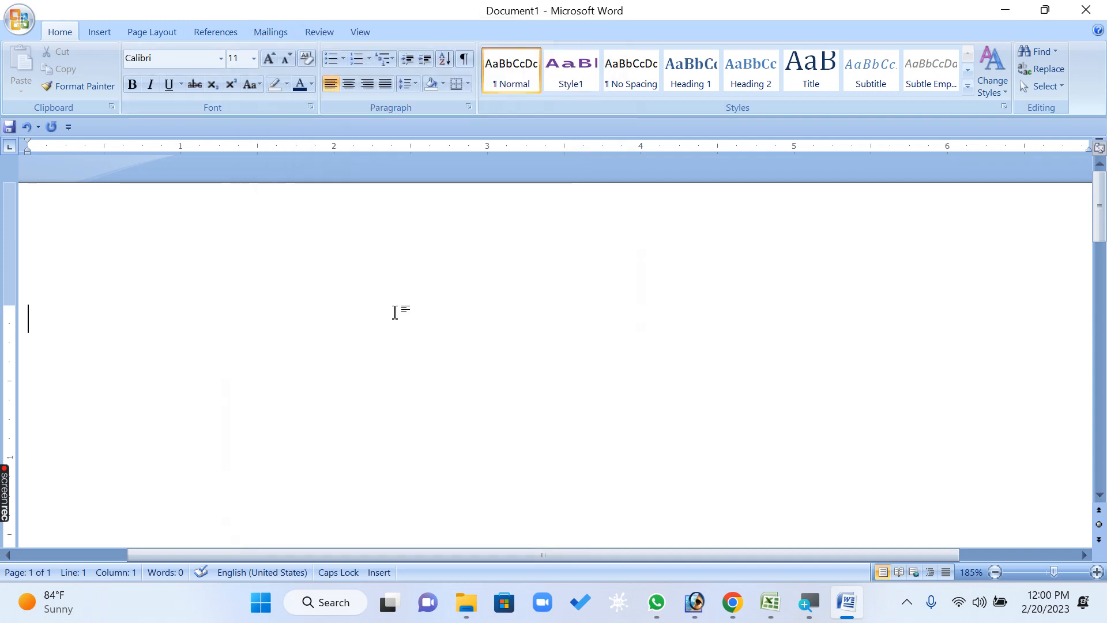
Enter the text "MICROSOFT WORD" and set its character scale to 200%
type("MICROS")
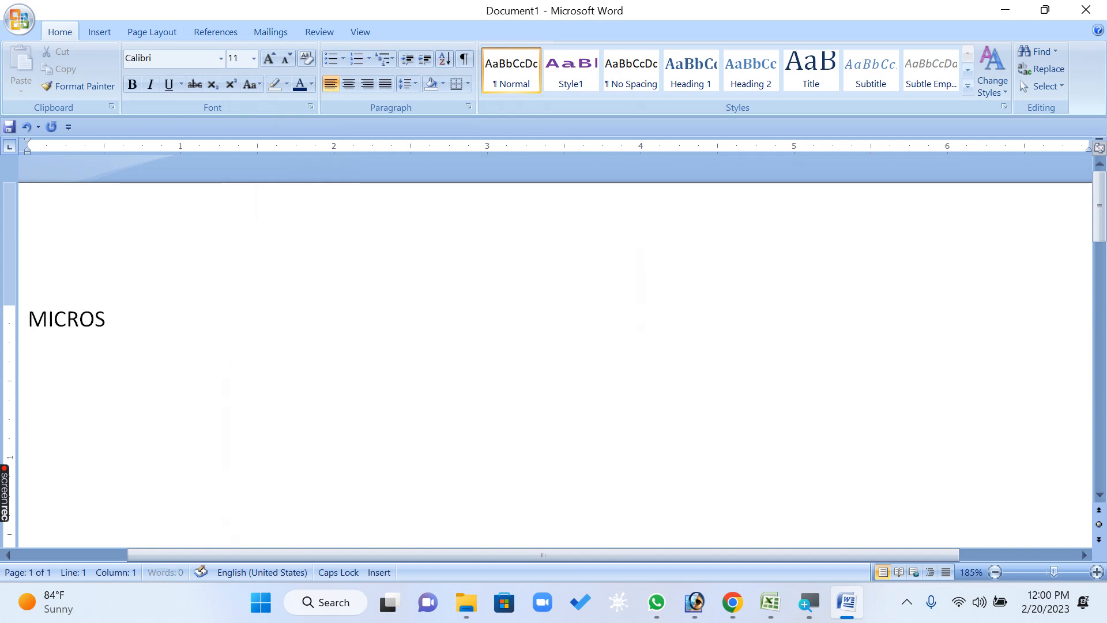
type("OFT WORD")
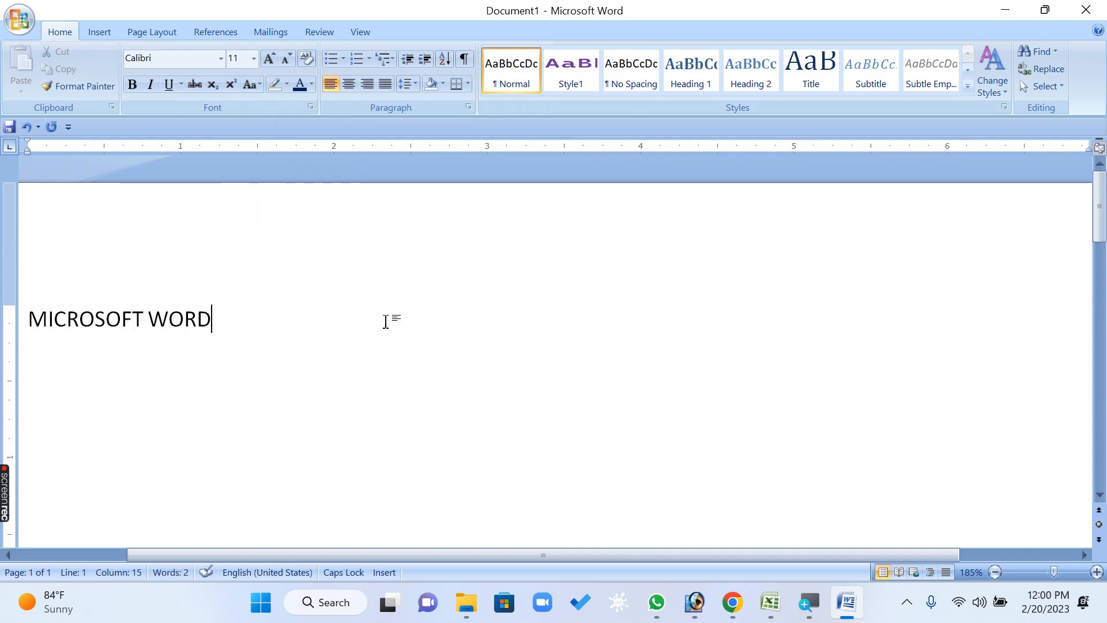
key("ctrl+a")
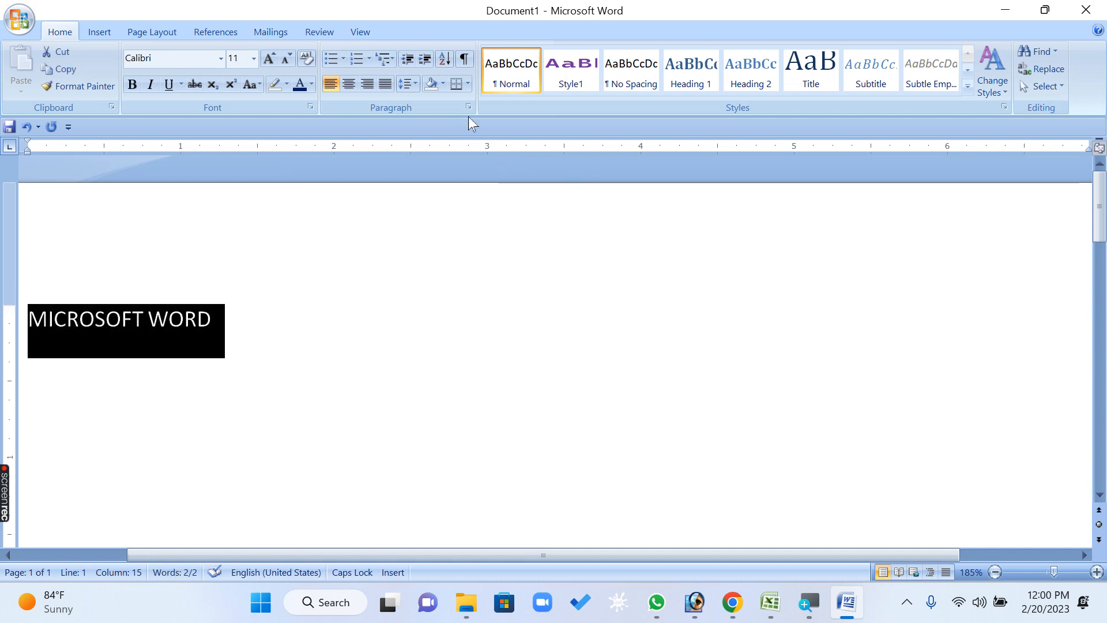
left_click(311, 106)
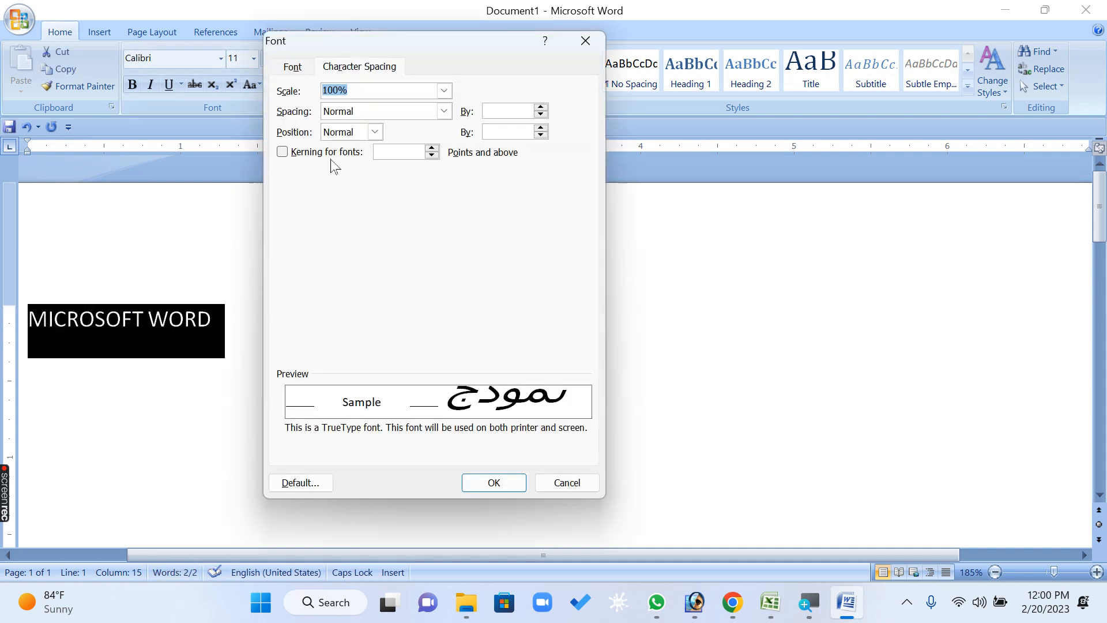
left_click_drag(323, 38, 446, 205)
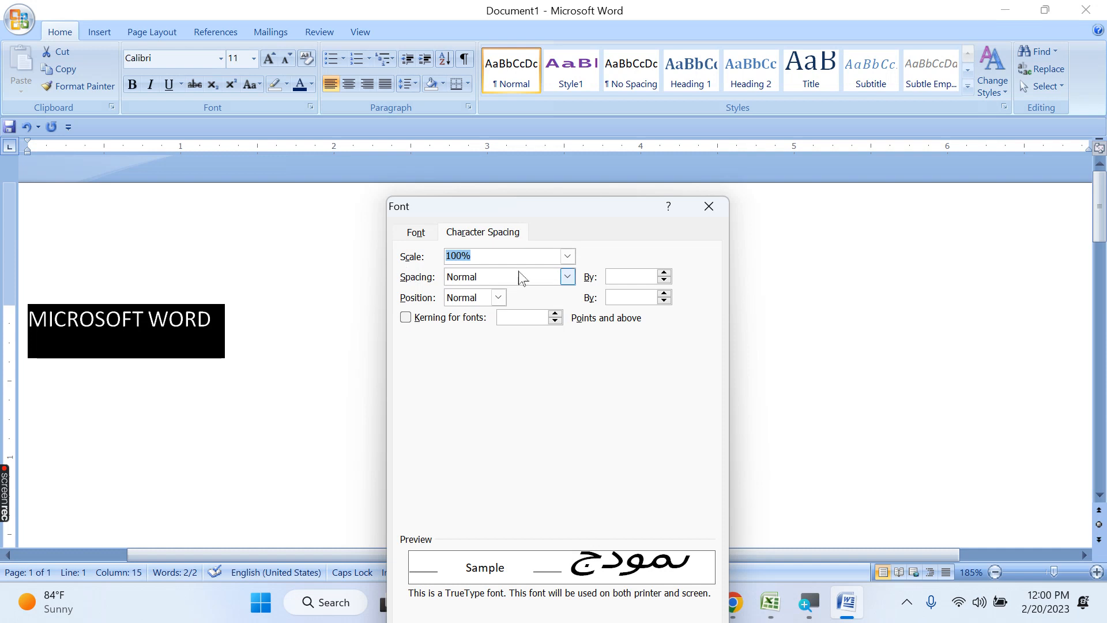
left_click(568, 257)
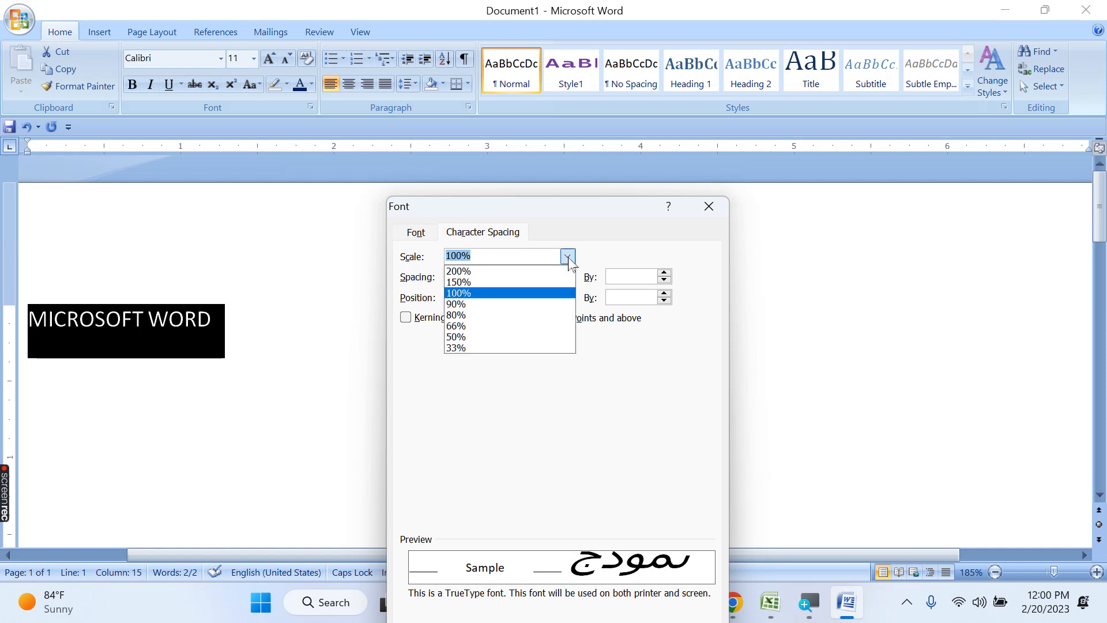
left_click(489, 272)
left_click_drag(628, 209, 647, 85)
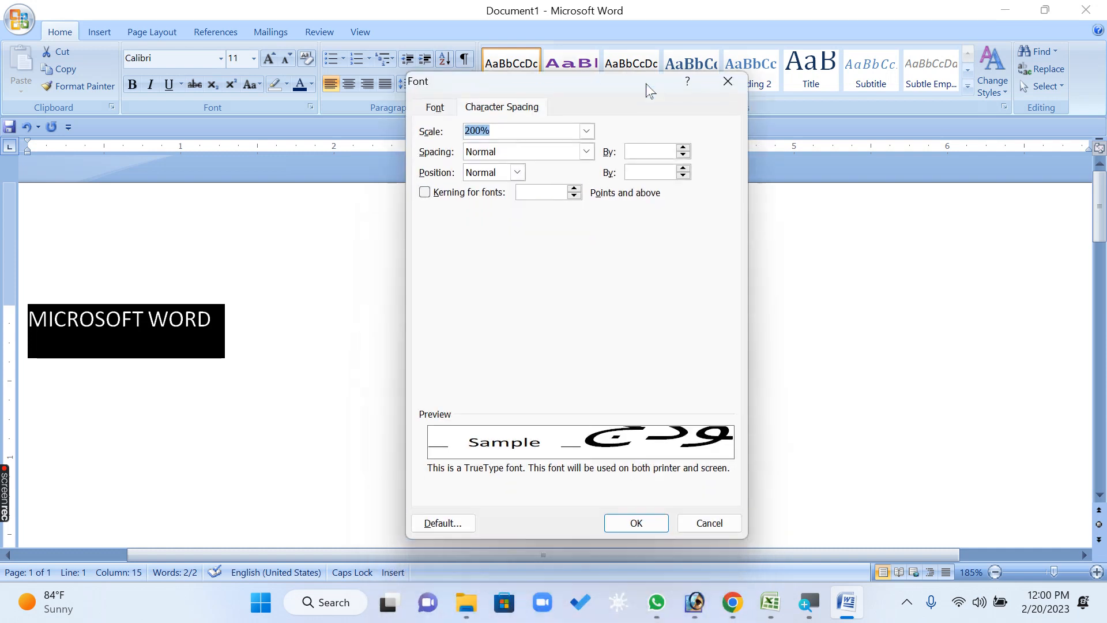
left_click(632, 524)
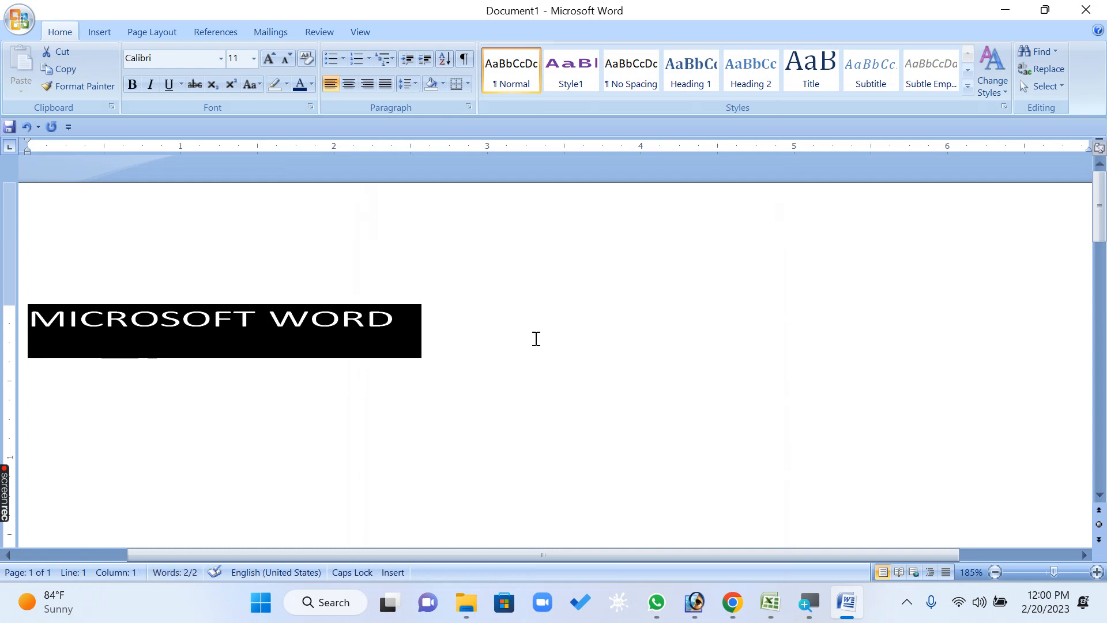
Set the character scale of the selected MICROSOFT WORD text to 500%
left_click(469, 106)
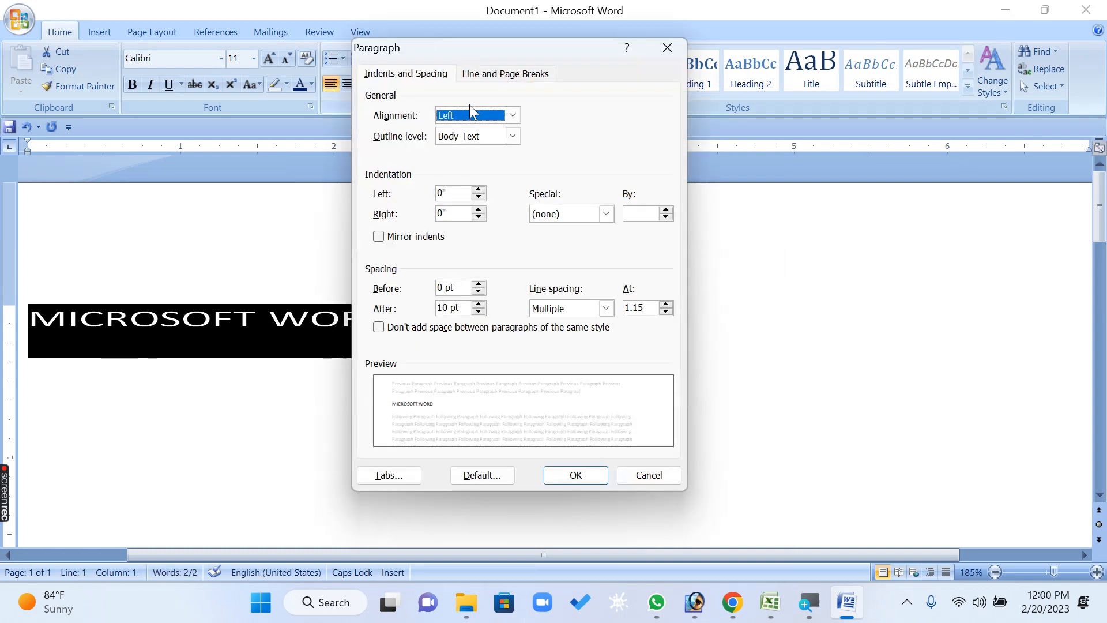
left_click(667, 47)
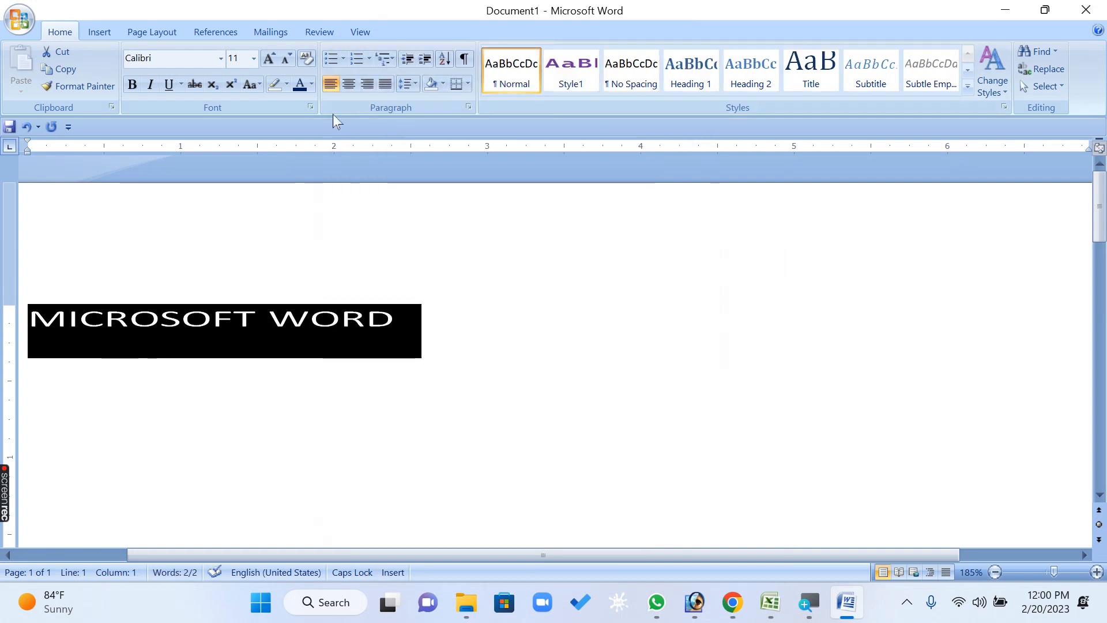
left_click(310, 107)
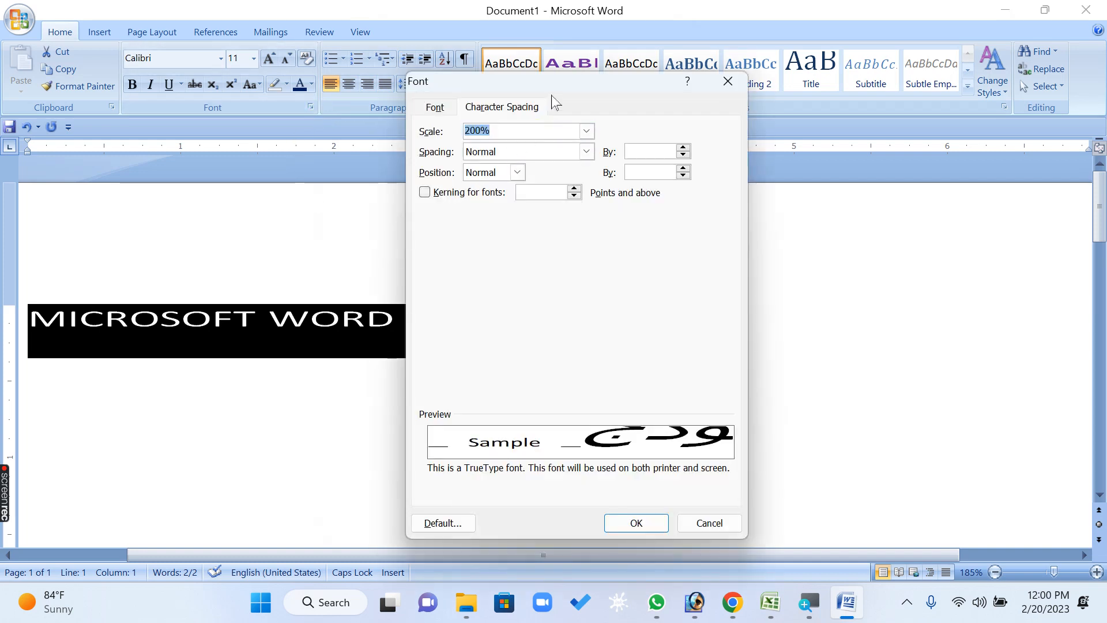
type("500")
key("Return")
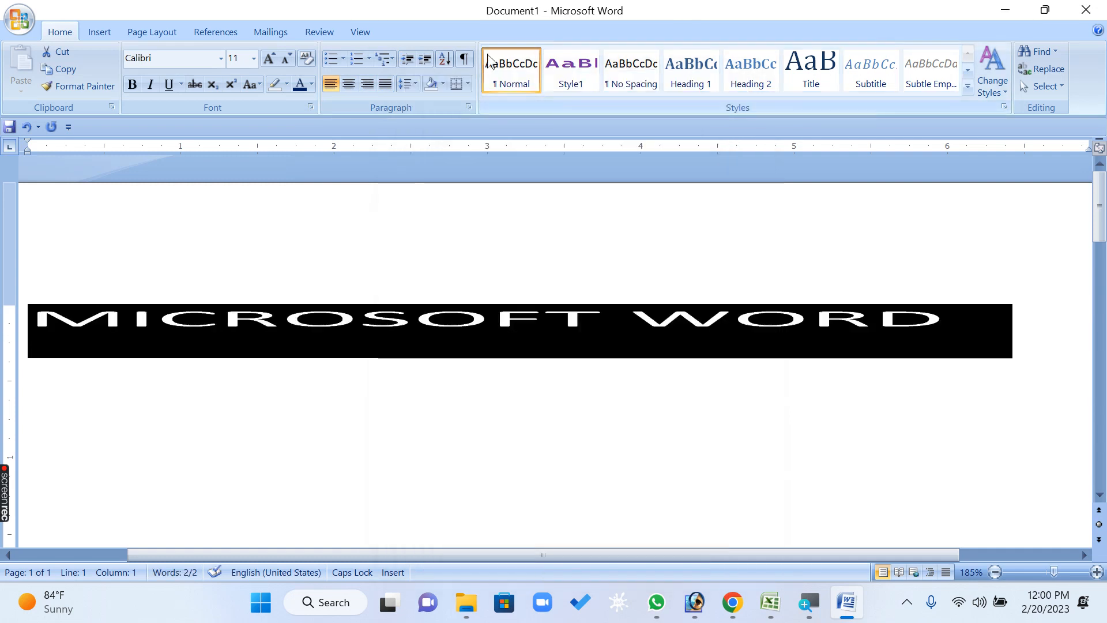
Set the character scale of the MICROSOFT WORD text back to 100%
left_click(310, 106)
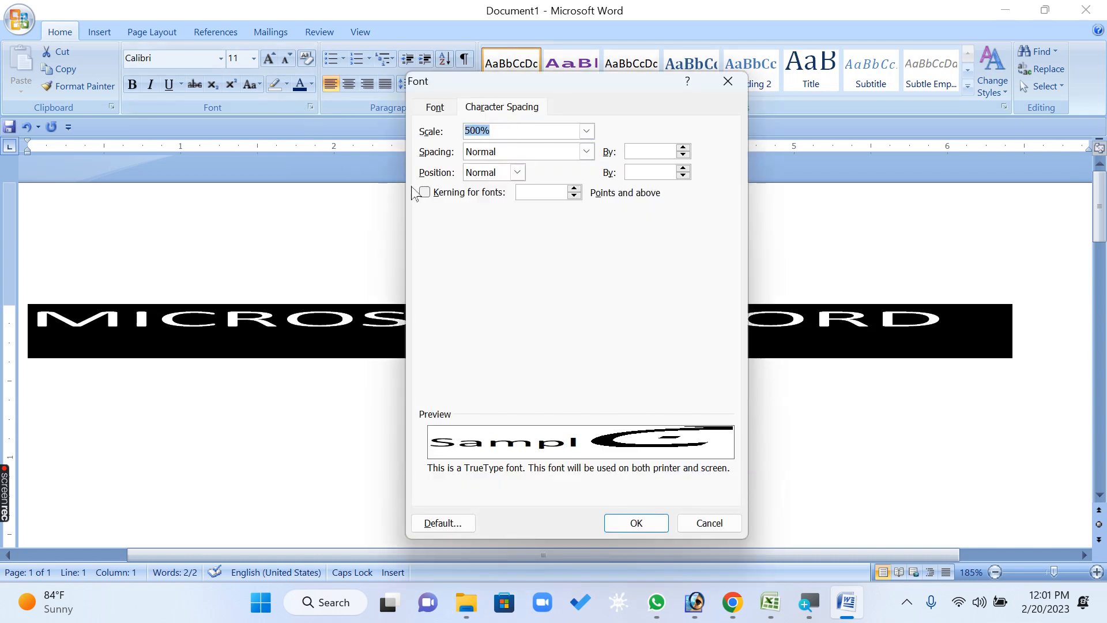
type("1")
key("Return")
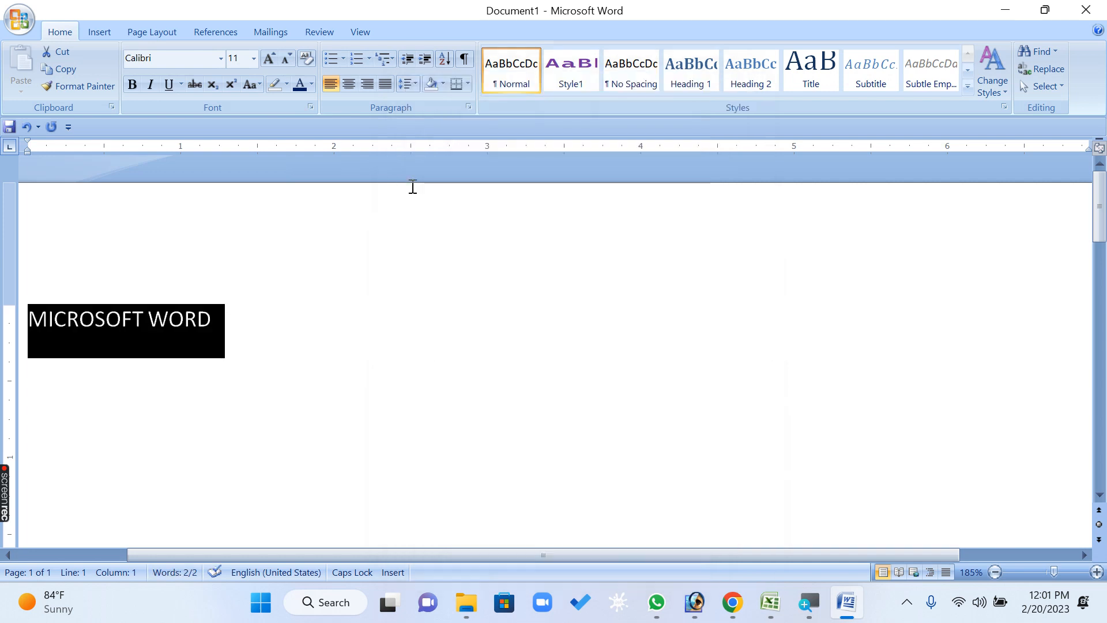
Set the character scale of the MICROSOFT WORD text to 1% and deselect it
left_click(312, 107)
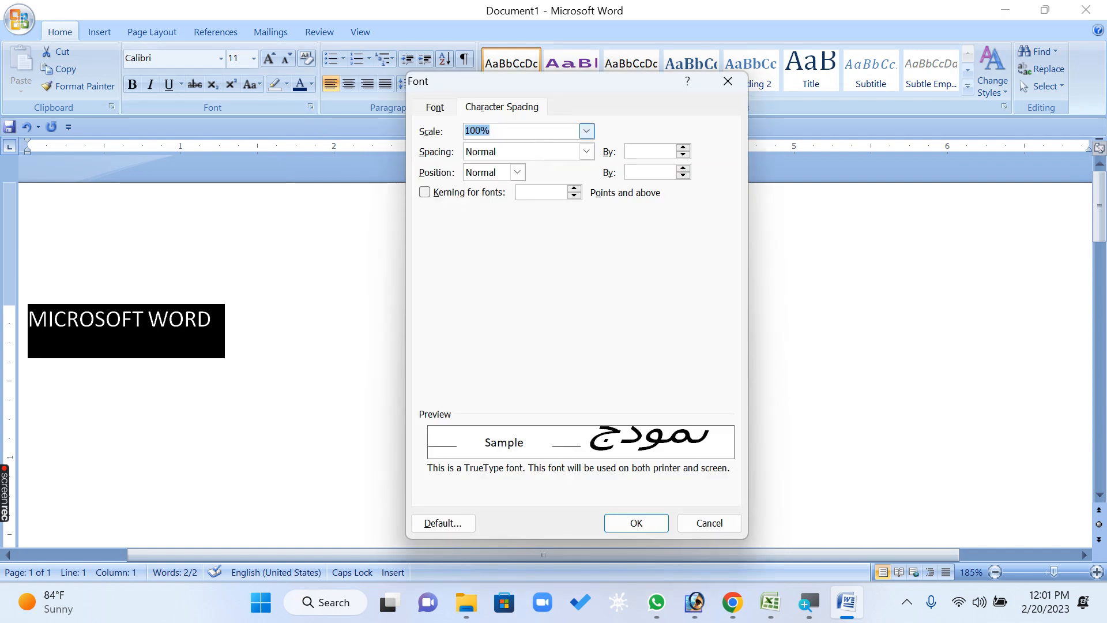
type("1")
left_click(637, 522)
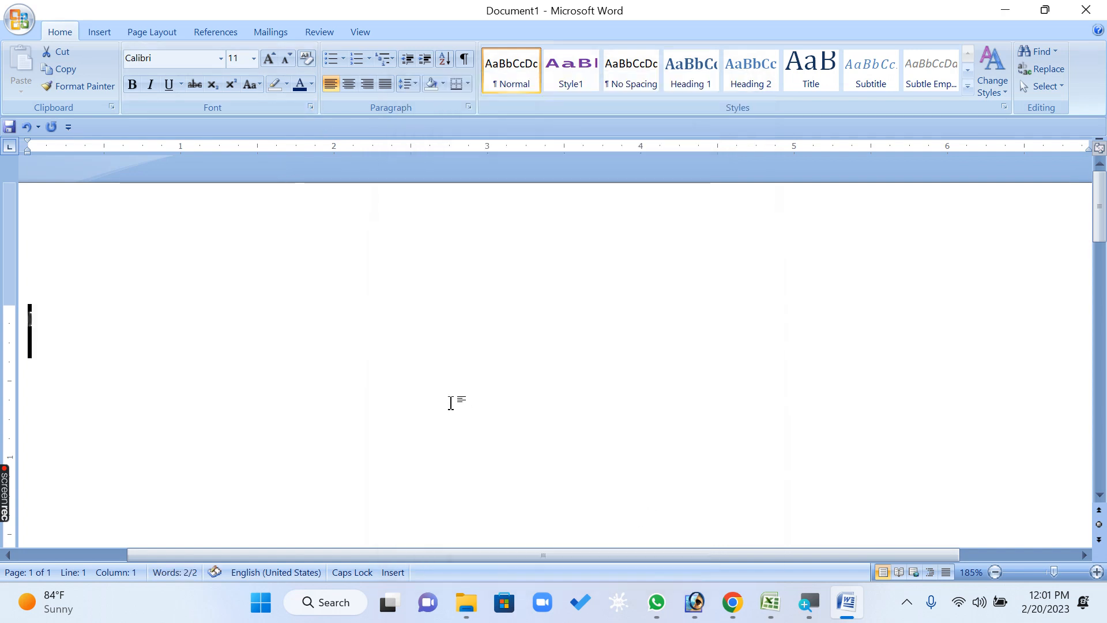
left_click(451, 403)
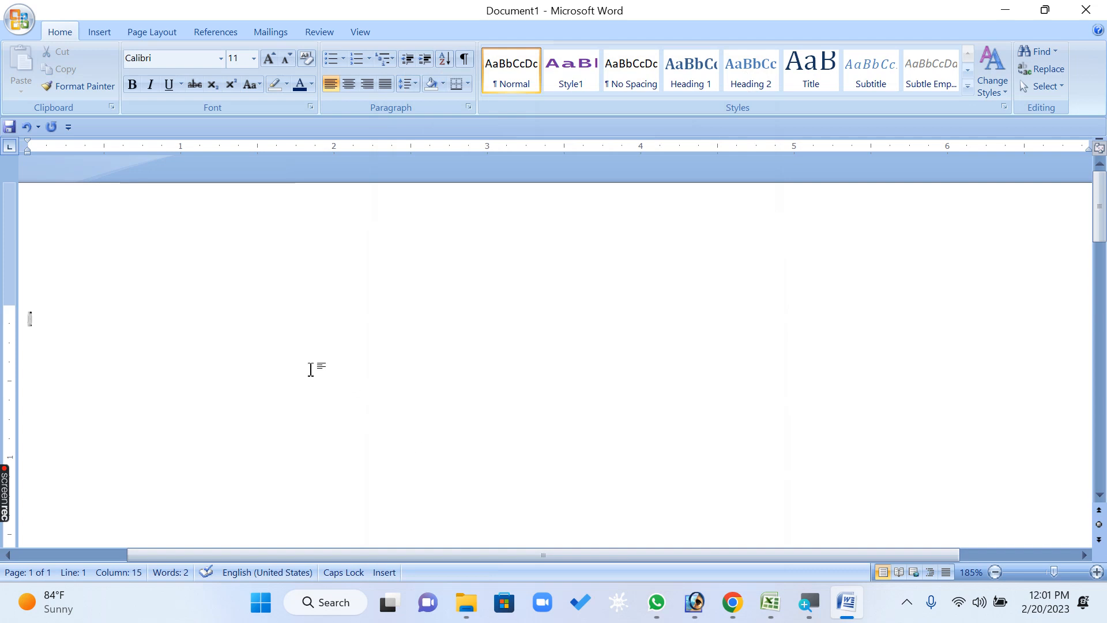
scroll(311, 369, "up", 15)
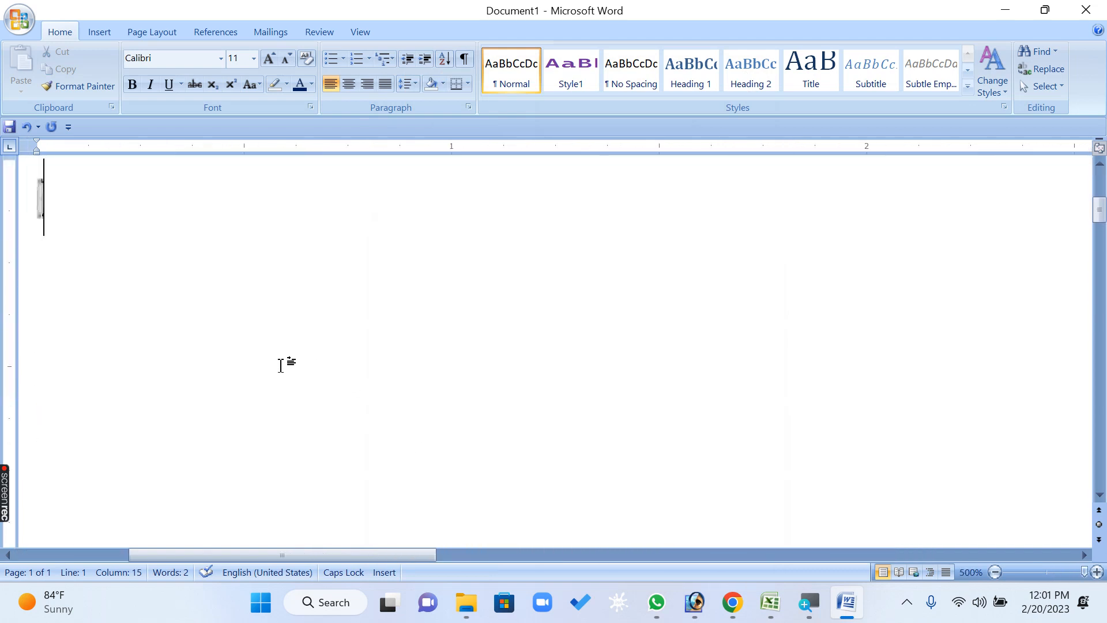
Select the compressed MICROSOFT WORD text, set its character scale to 10% and deselect it
left_click_drag(51, 195, 19, 183)
left_click(67, 227)
left_click(156, 289)
left_click_drag(62, 196, 30, 191)
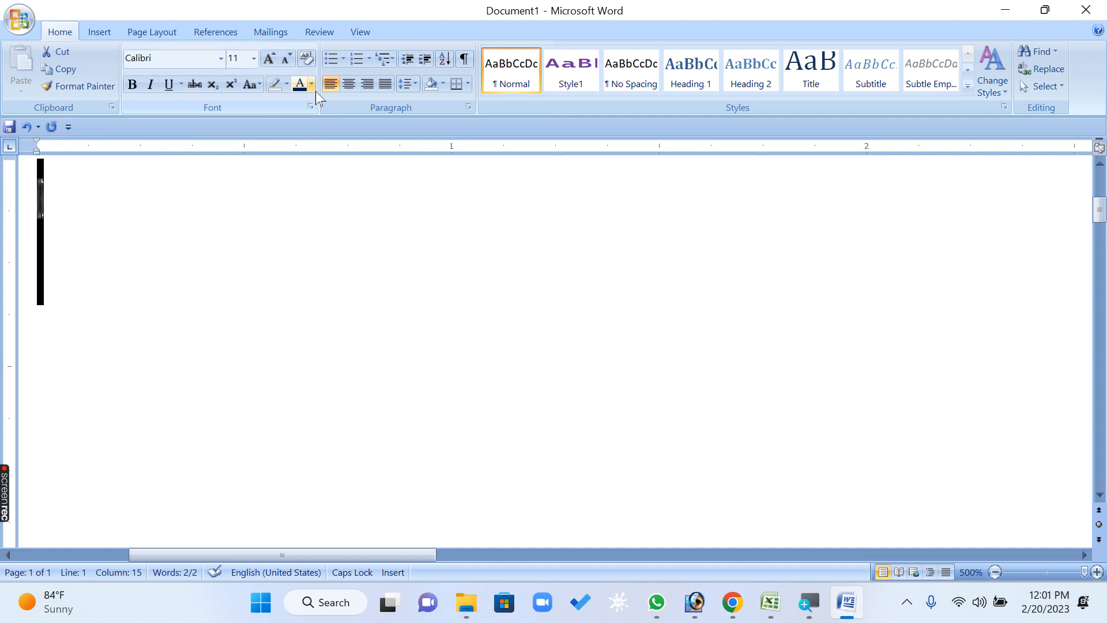
left_click(312, 107)
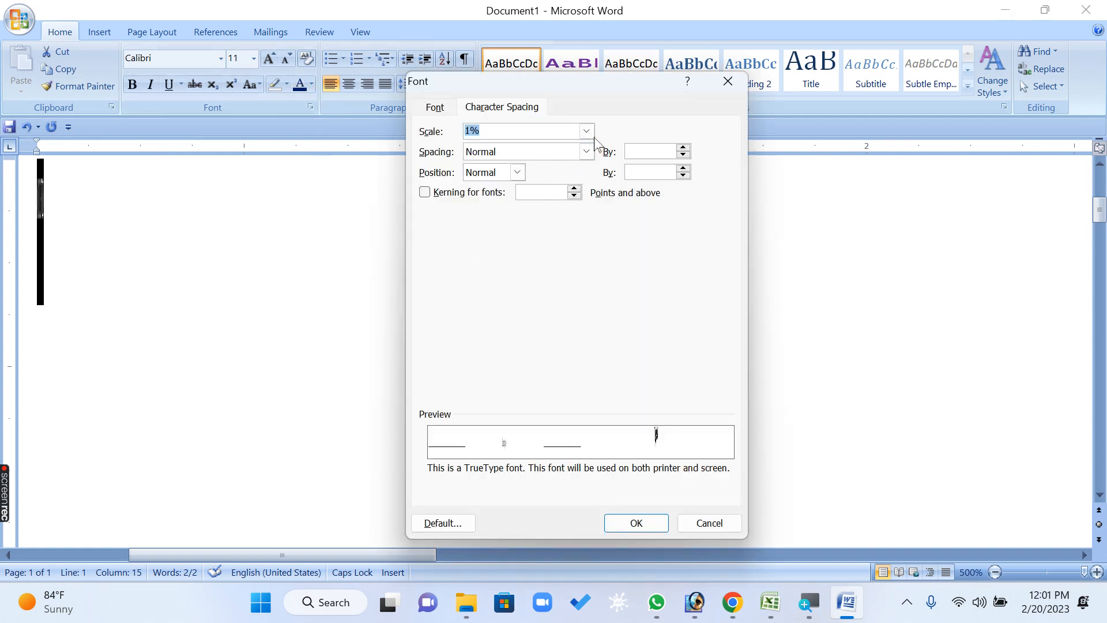
key("Right")
key("Return")
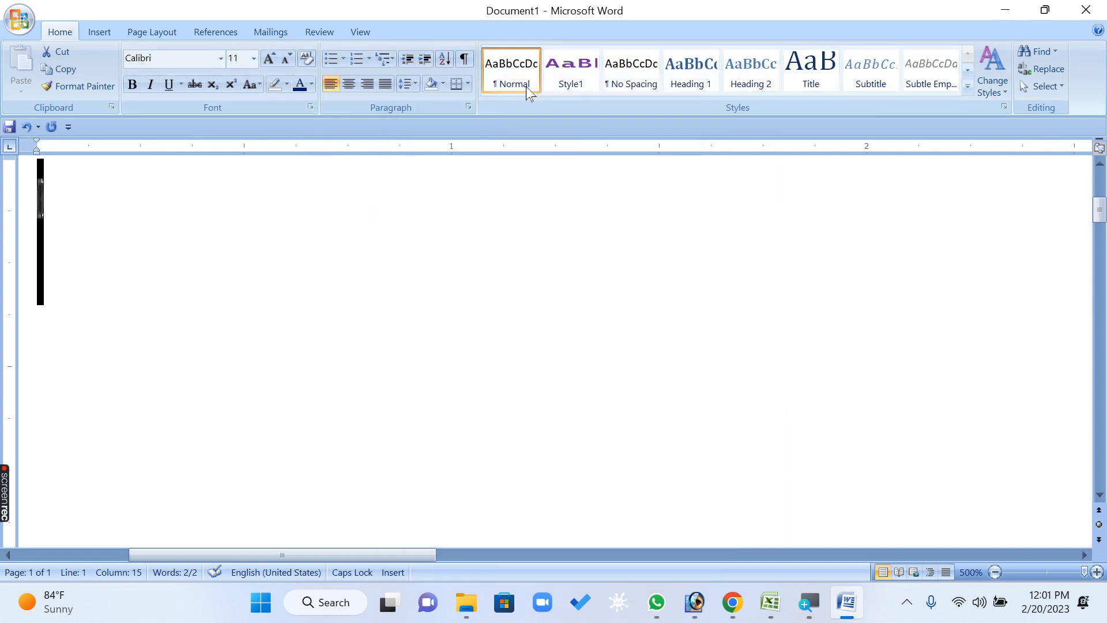
left_click(312, 108)
type("1")
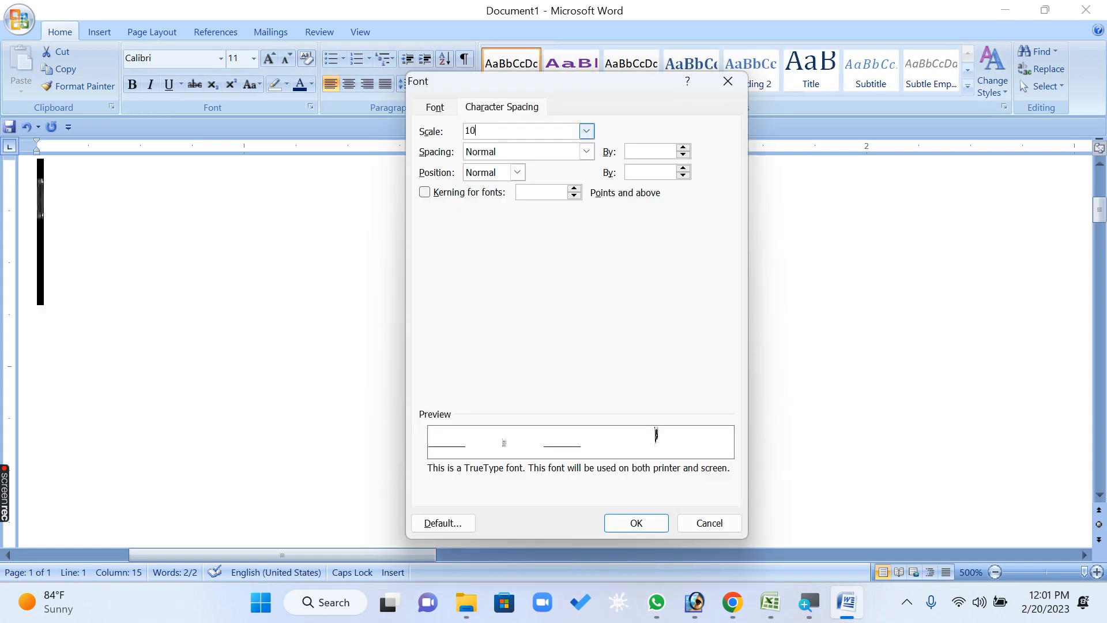
type("0")
key("Return")
left_click(260, 256)
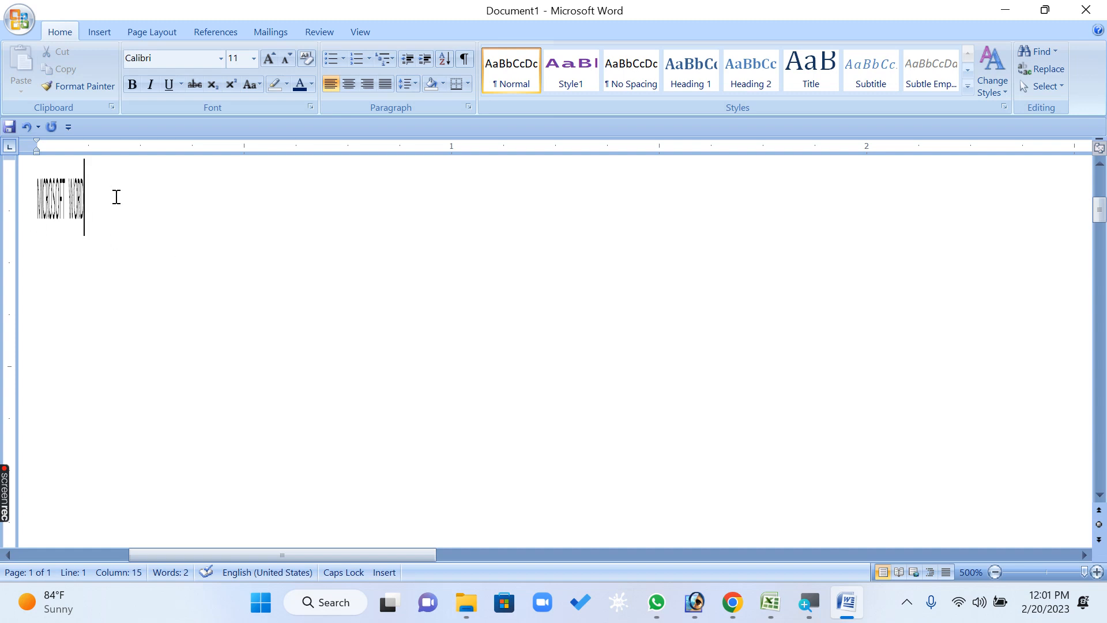
Select the whole MICROSOFT WORD line and set its character scale to 20%
triple_click(61, 190)
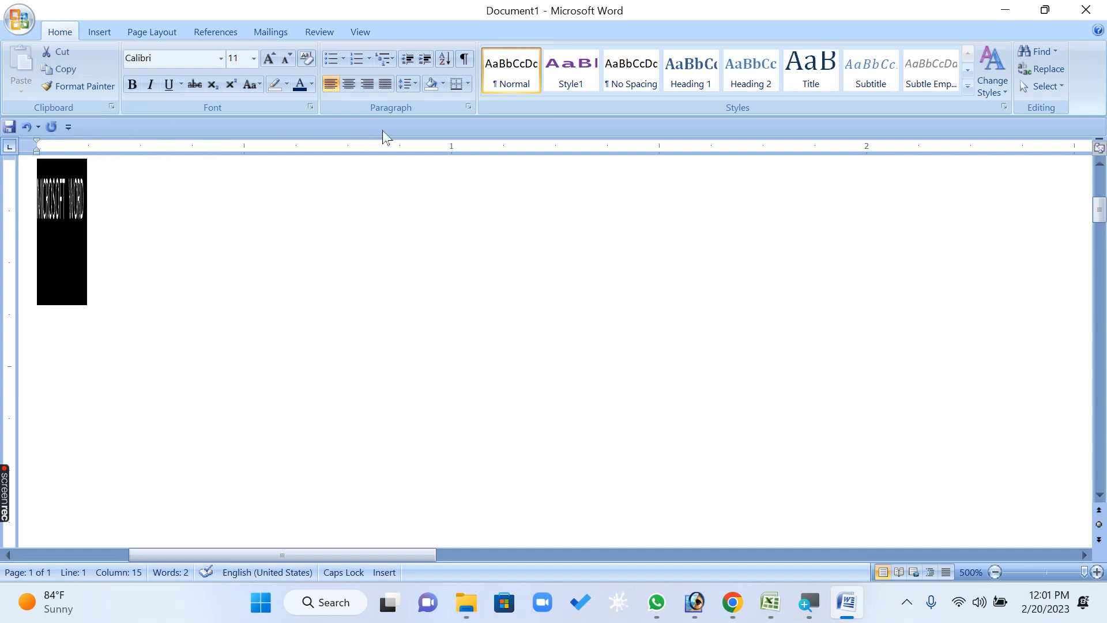
left_click(308, 106)
type("2")
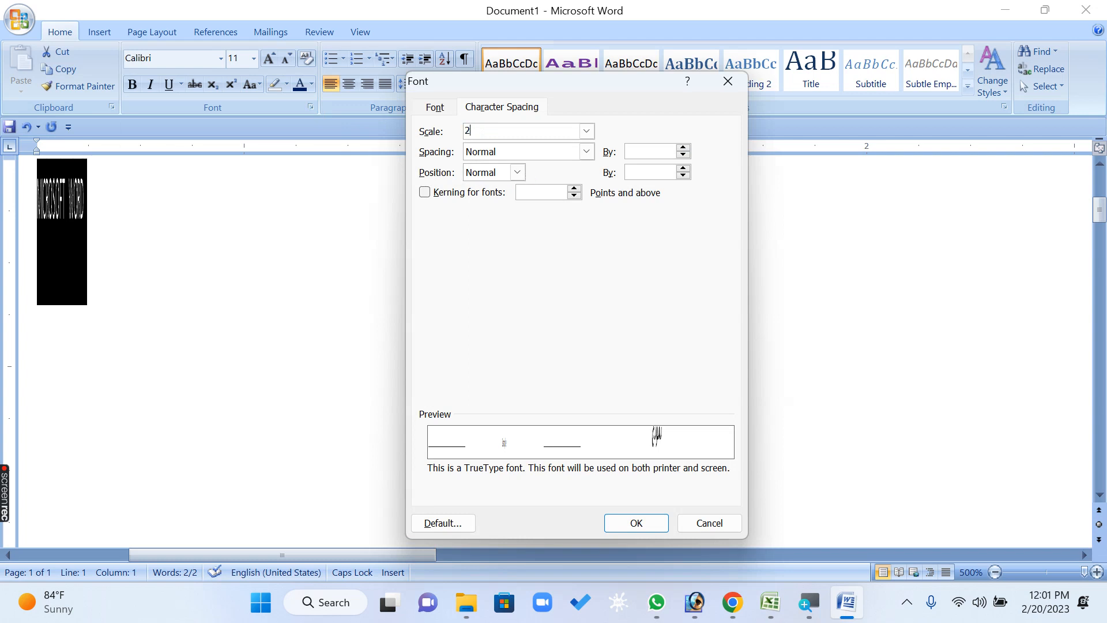
type("00")
key("Return")
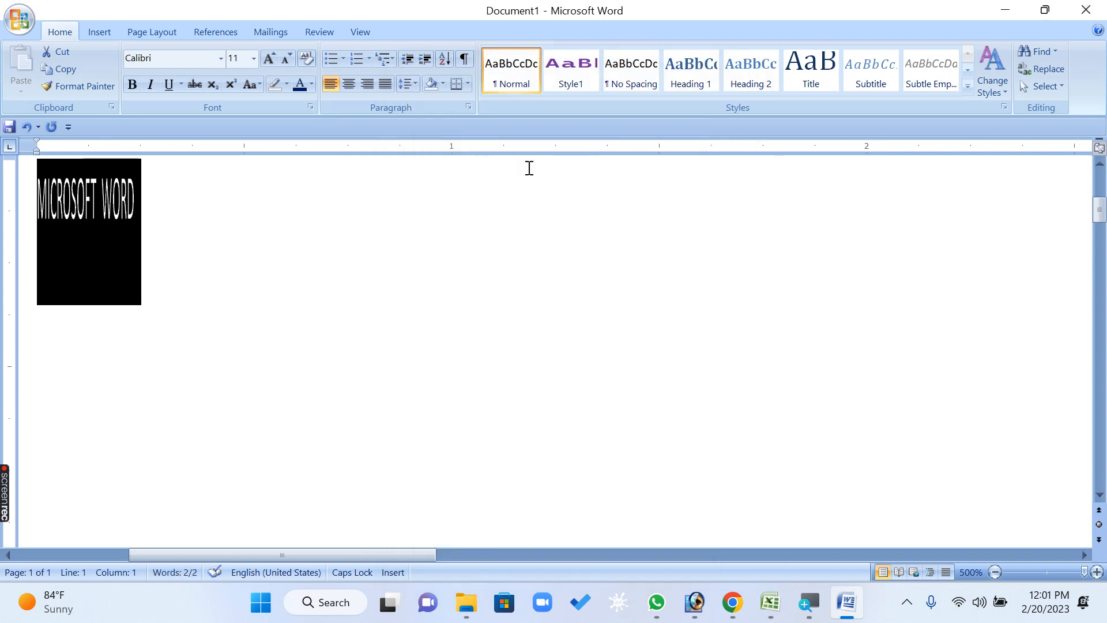
Restore the character scale of the MICROSOFT WORD text to 100%
left_click(311, 106)
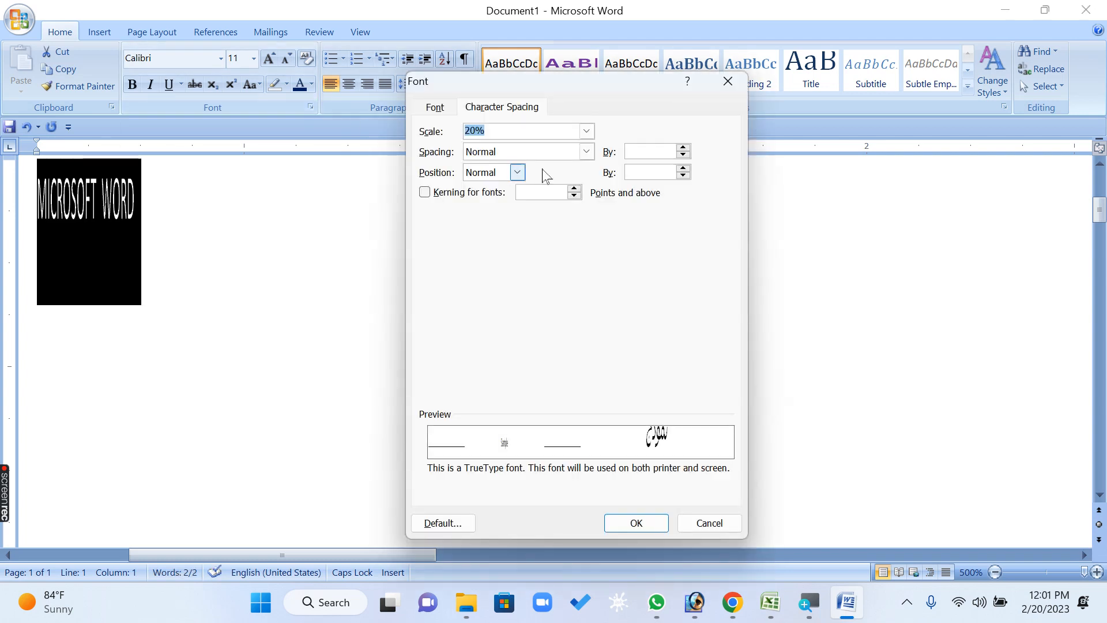
type("100")
key("Return")
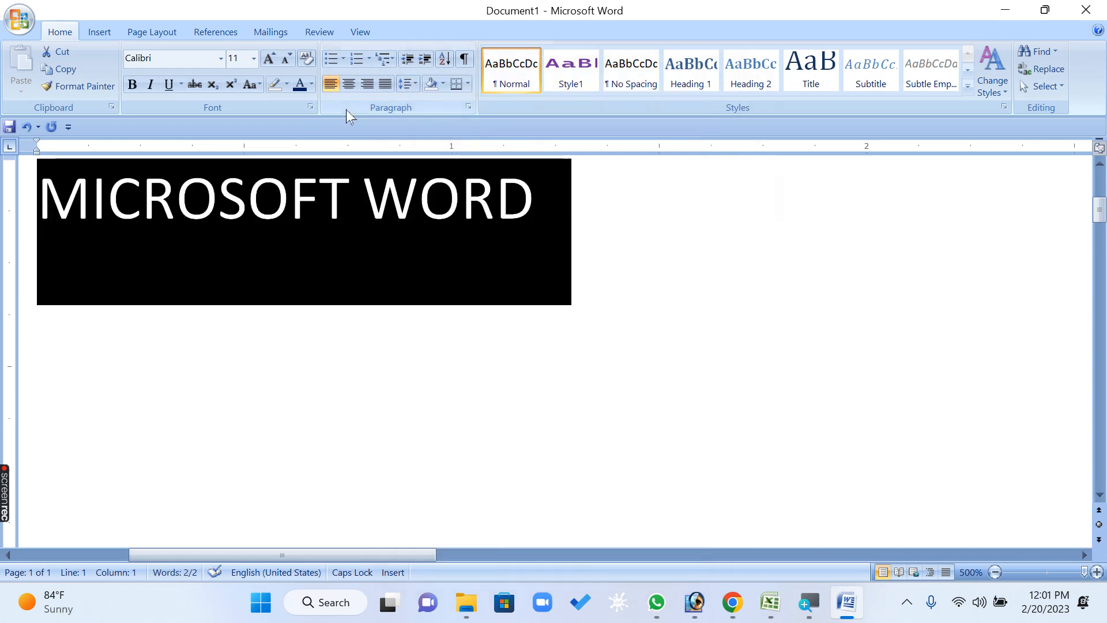
View the Spacing options for the selected text, close the Font dialog without applying anything and deselect the text
left_click(310, 107)
left_click(486, 154)
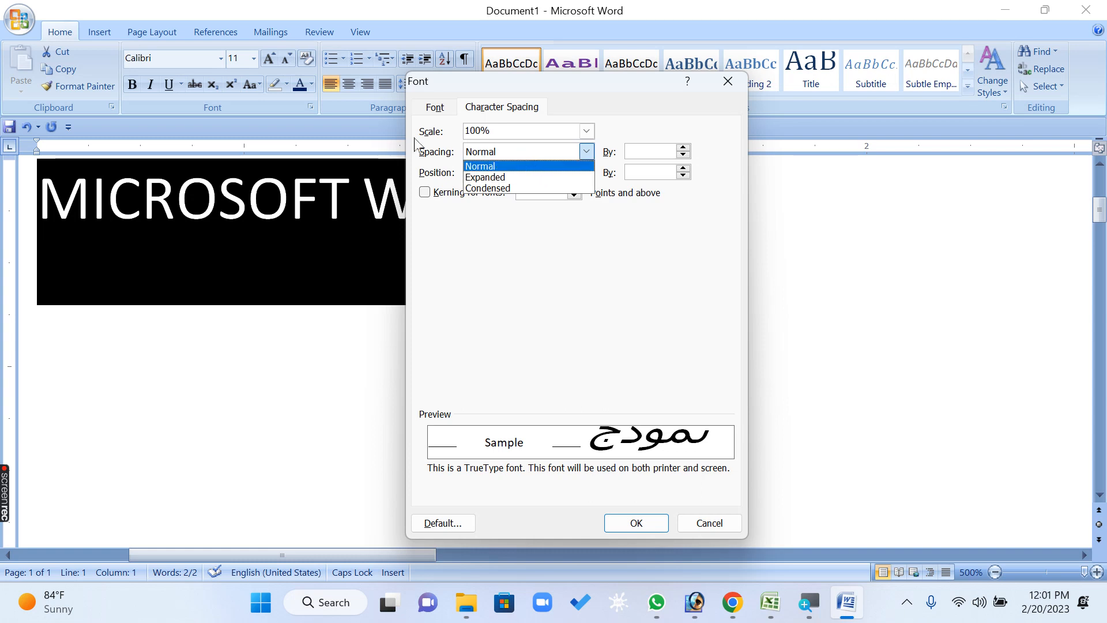
left_click(434, 151)
left_click(504, 155)
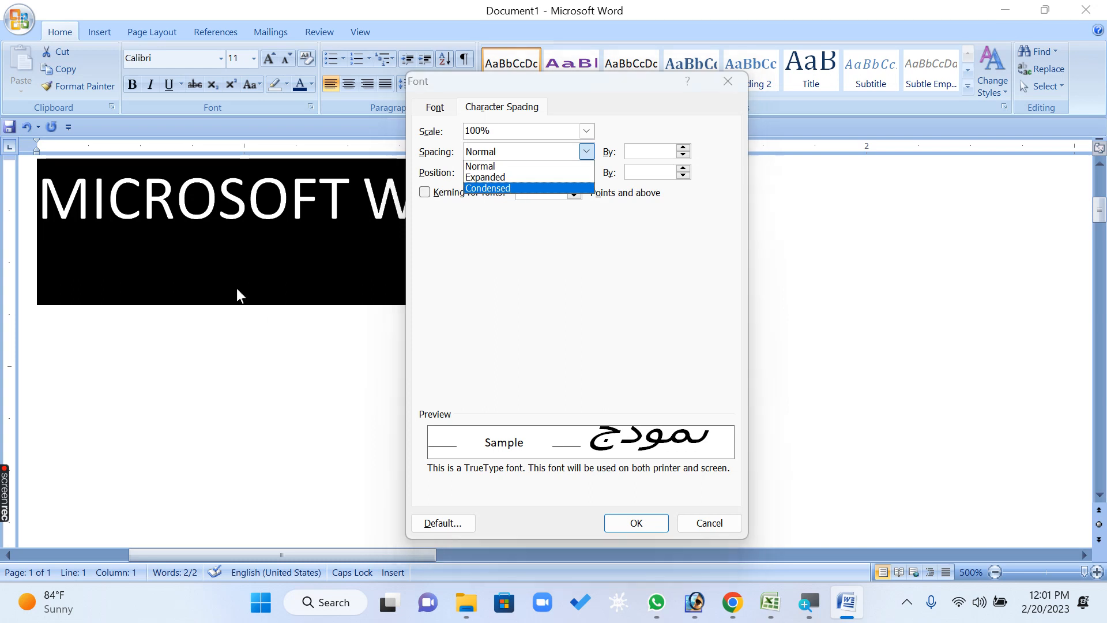
left_click(496, 345)
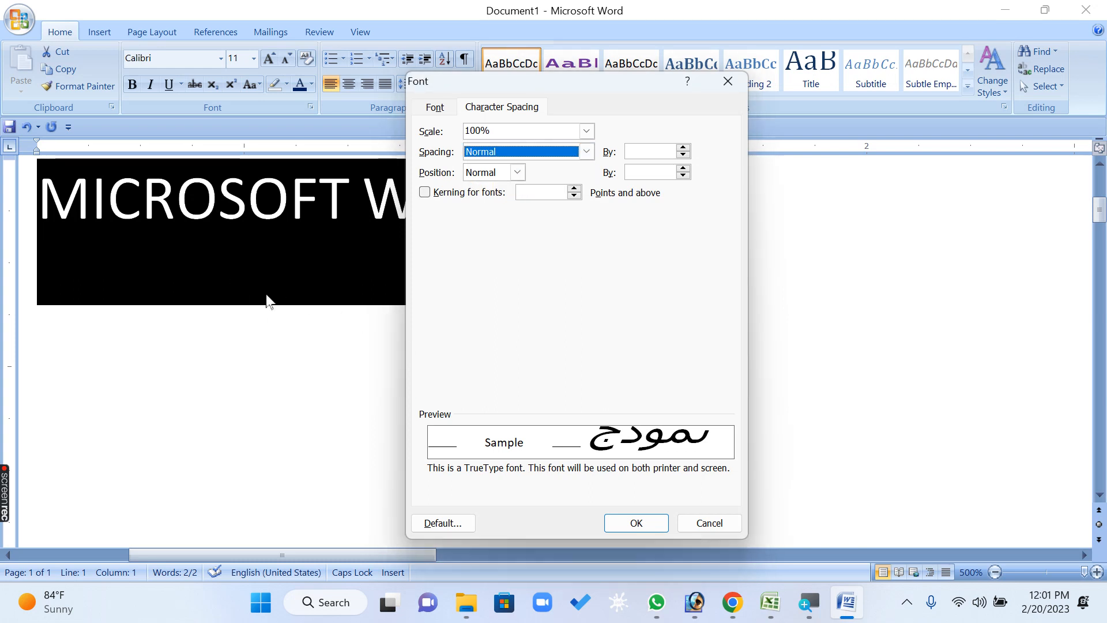
key("Escape")
left_click(278, 271)
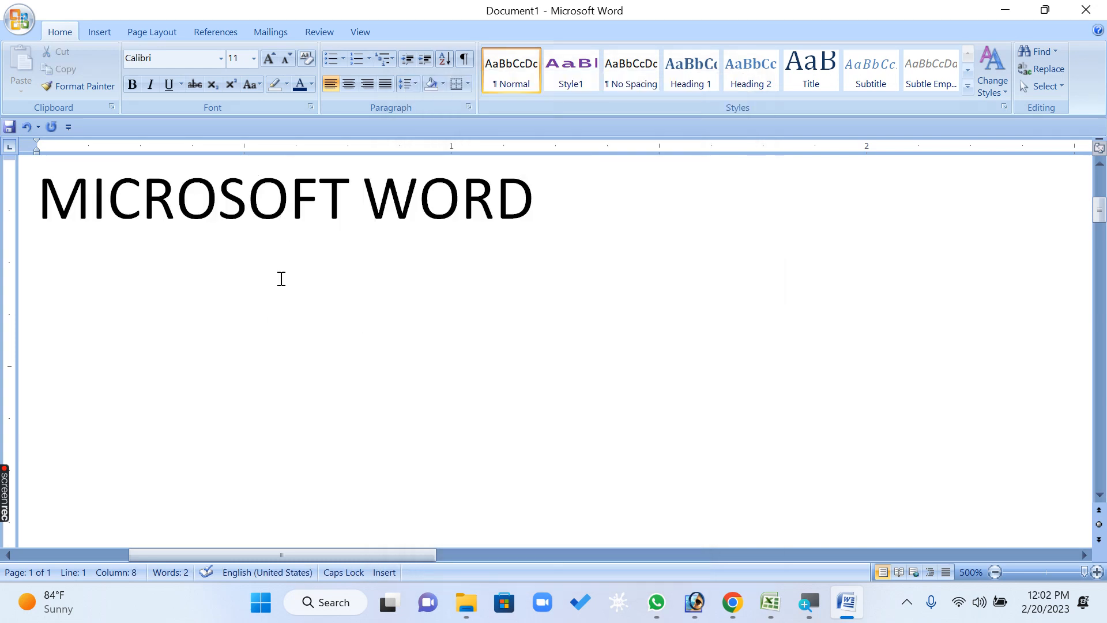
Select the whole MICROSOFT WORD line, change its font to Impact and deselect it
scroll(281, 277, "down", 3)
scroll(285, 281, "up", 4)
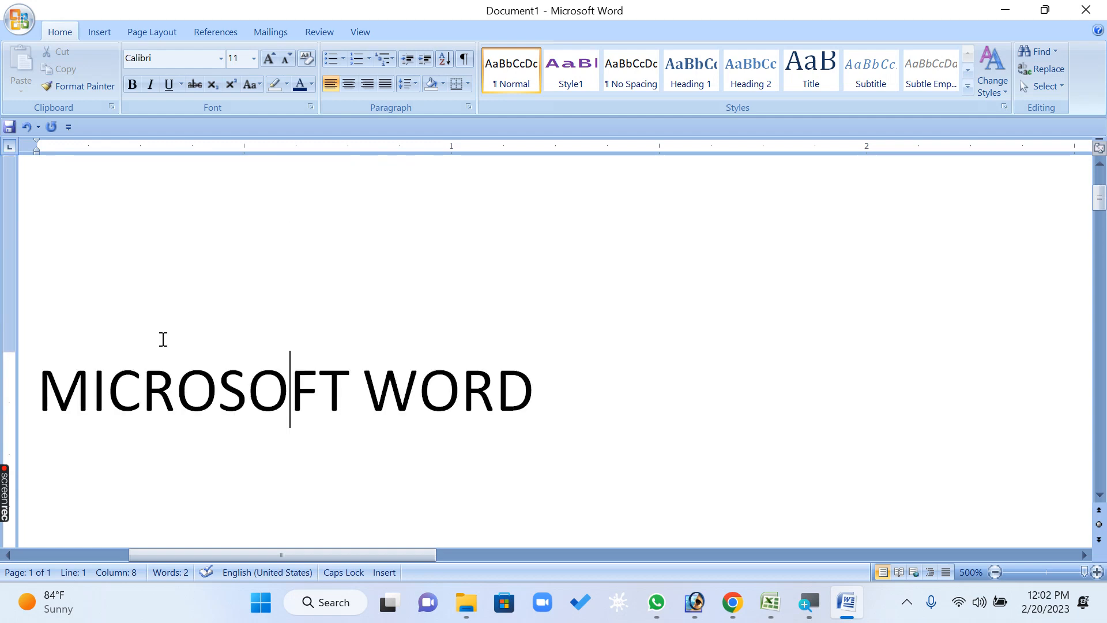
triple_click(495, 387)
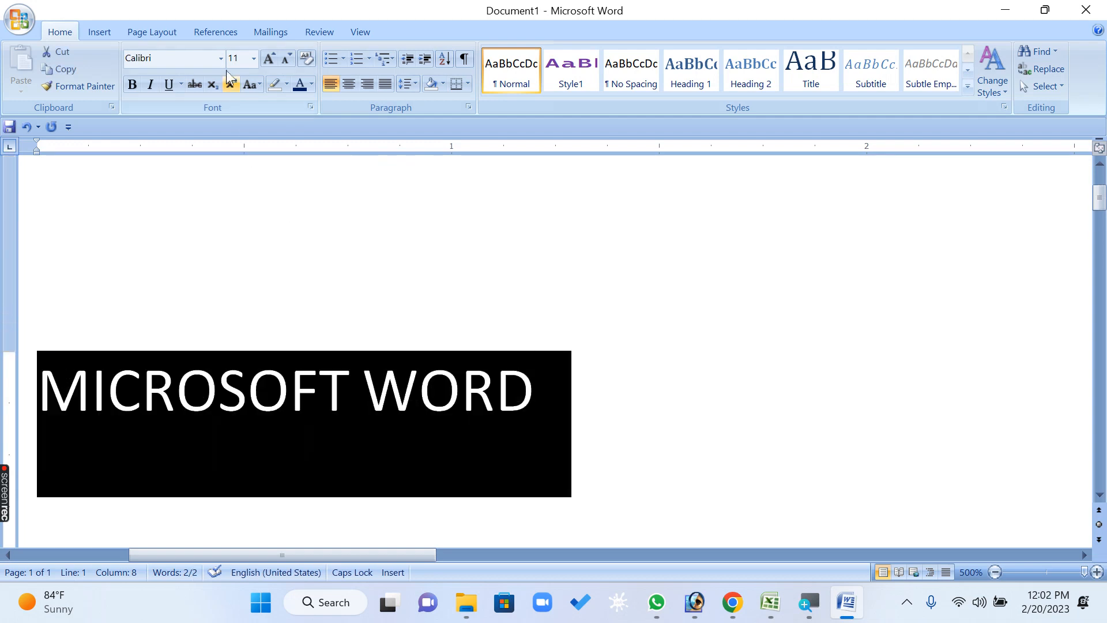
left_click(221, 58)
type("Impact")
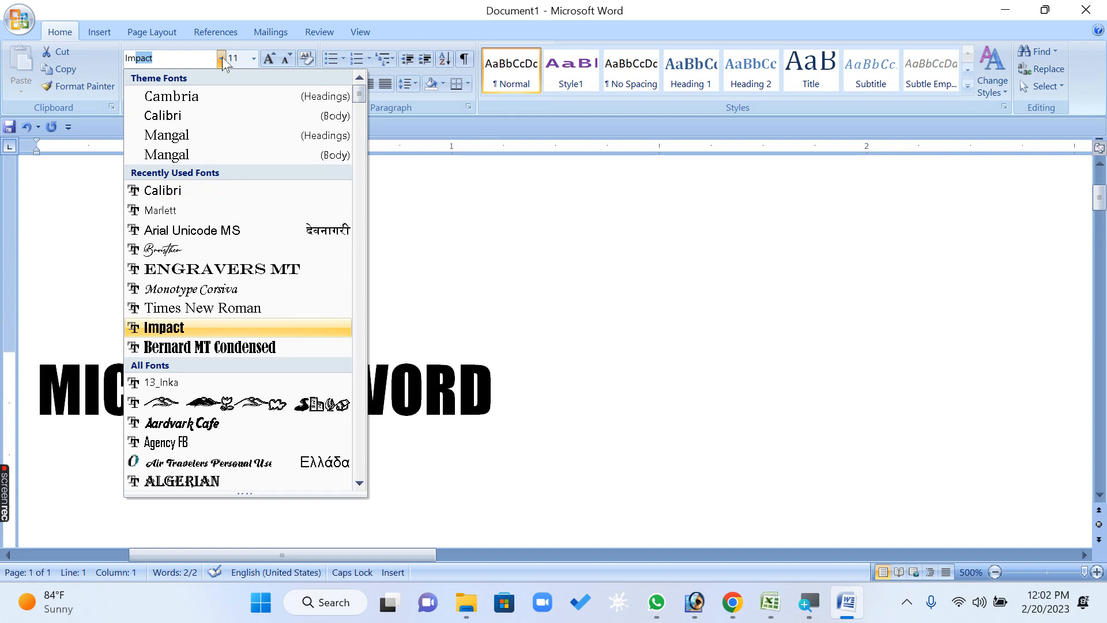
key("Return")
left_click(356, 388)
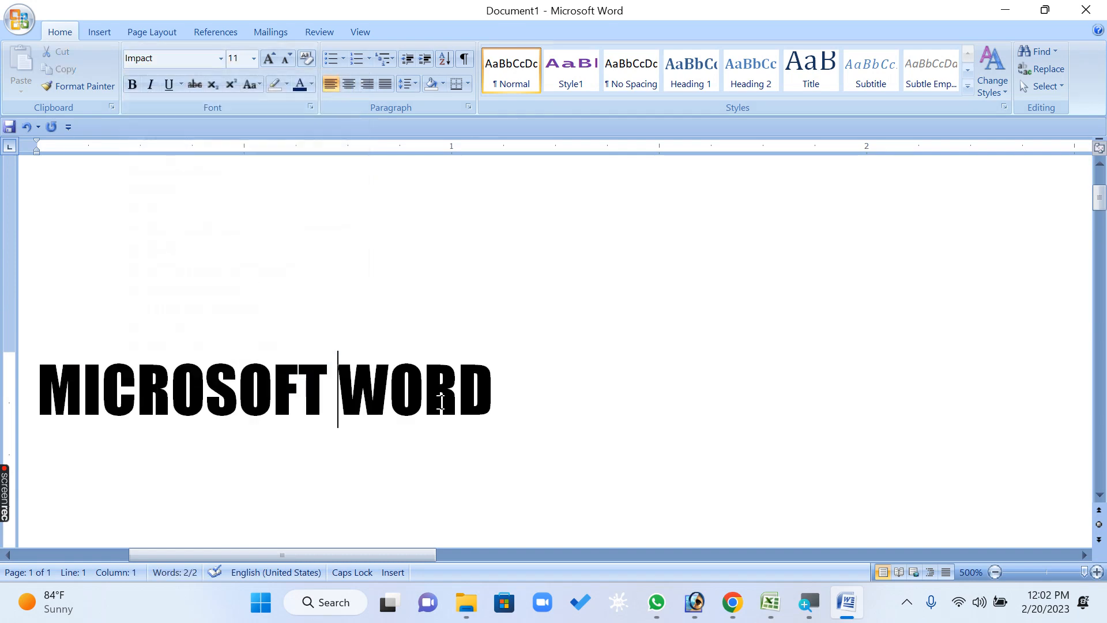
Select the MICROSOFT WORD line again and set its font to Arial Unicode MS
left_click(26, 378)
left_click(222, 59)
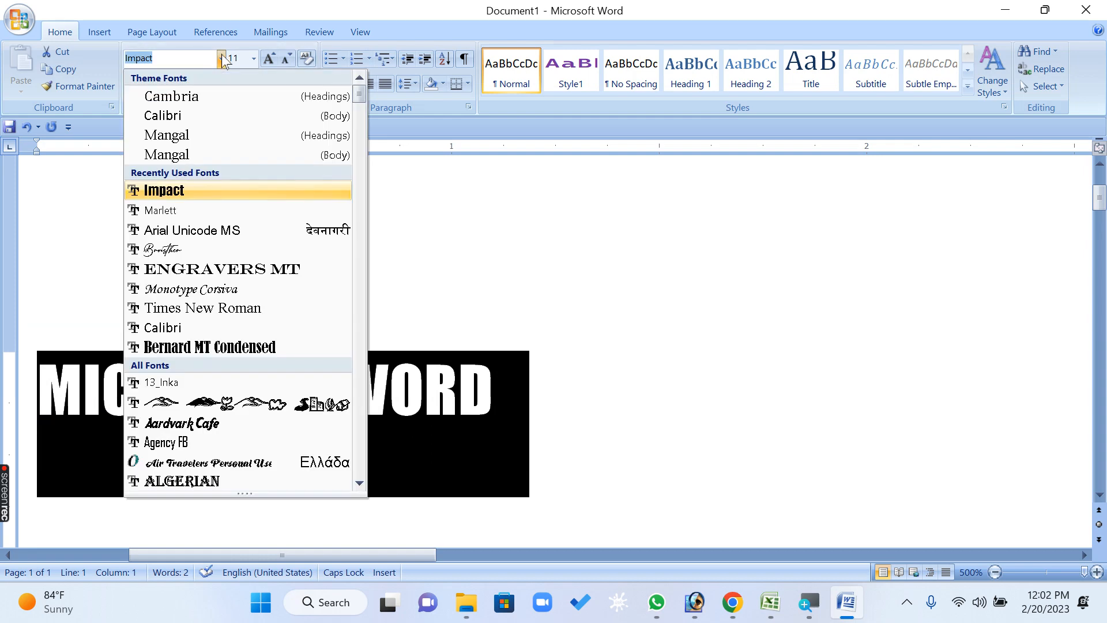
type("Arial Unicode MS")
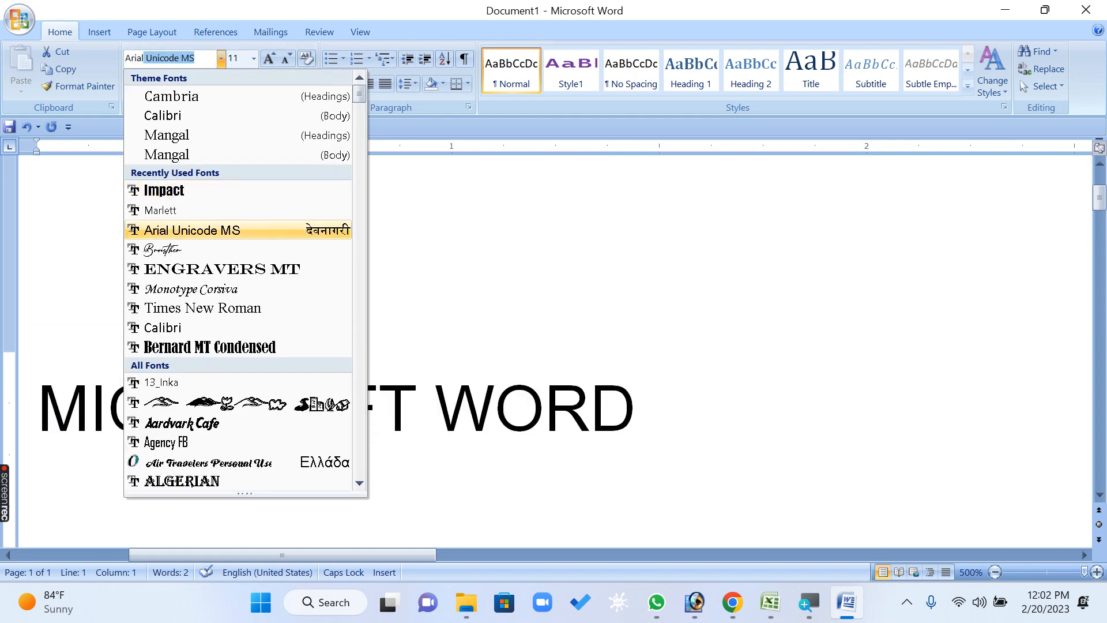
key("Return")
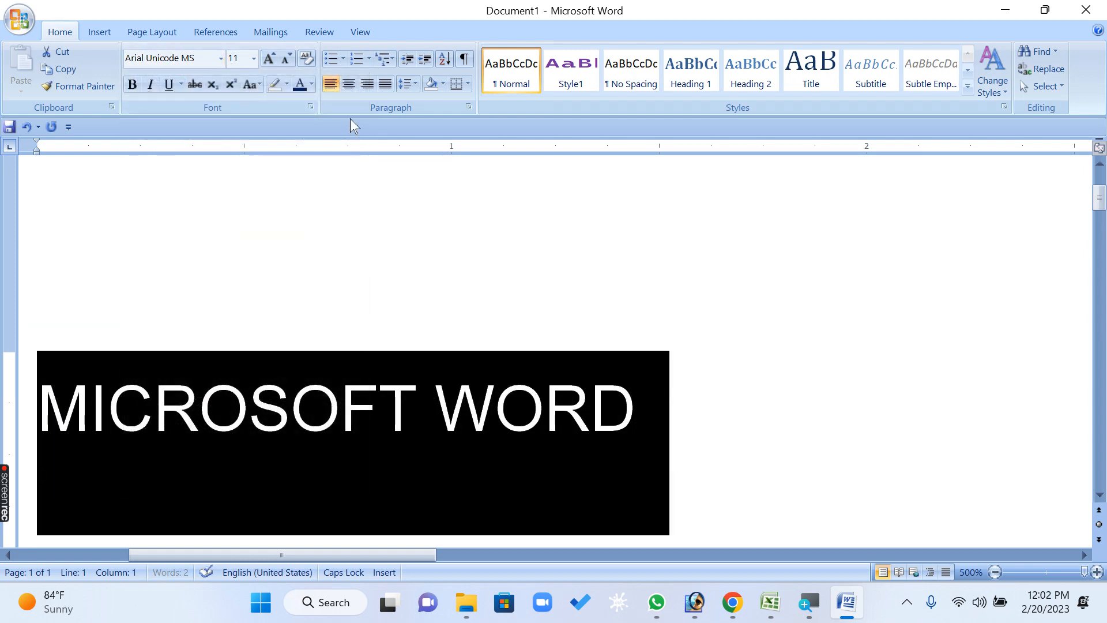
Apply Expanded character spacing of 5 pt to the selected MICROSOFT WORD line
left_click(311, 107)
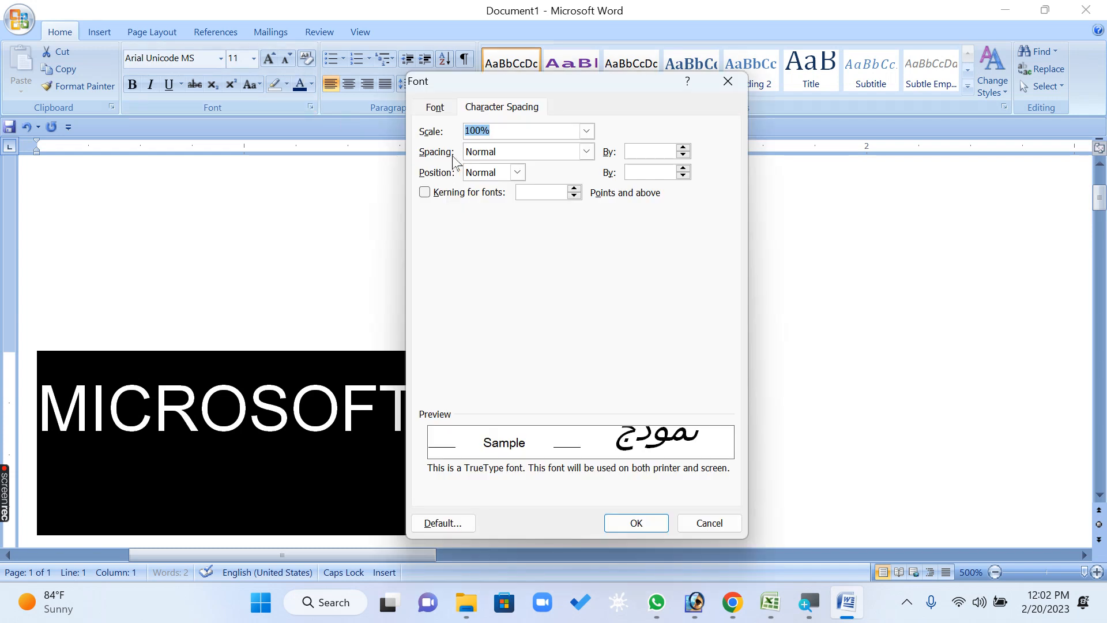
left_click(577, 152)
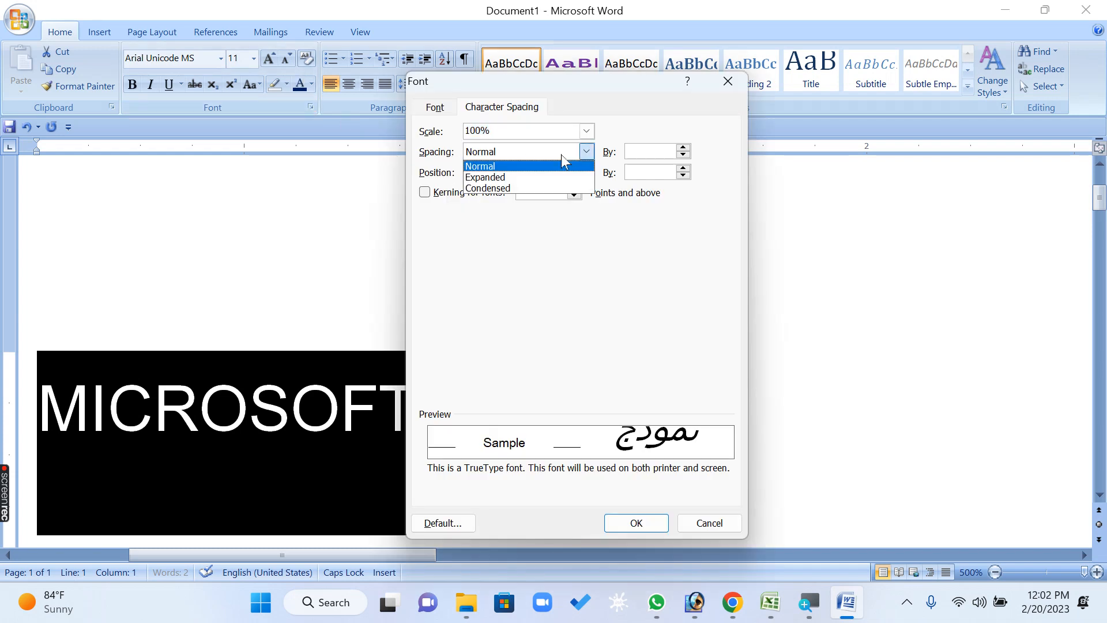
left_click(532, 179)
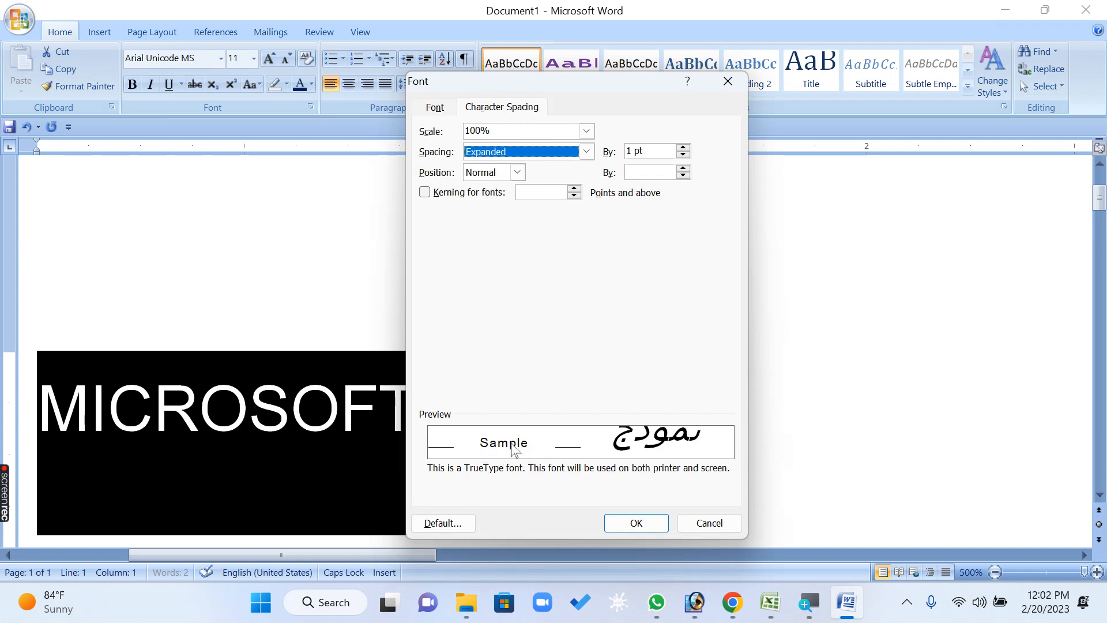
left_click_drag(513, 89, 725, 40)
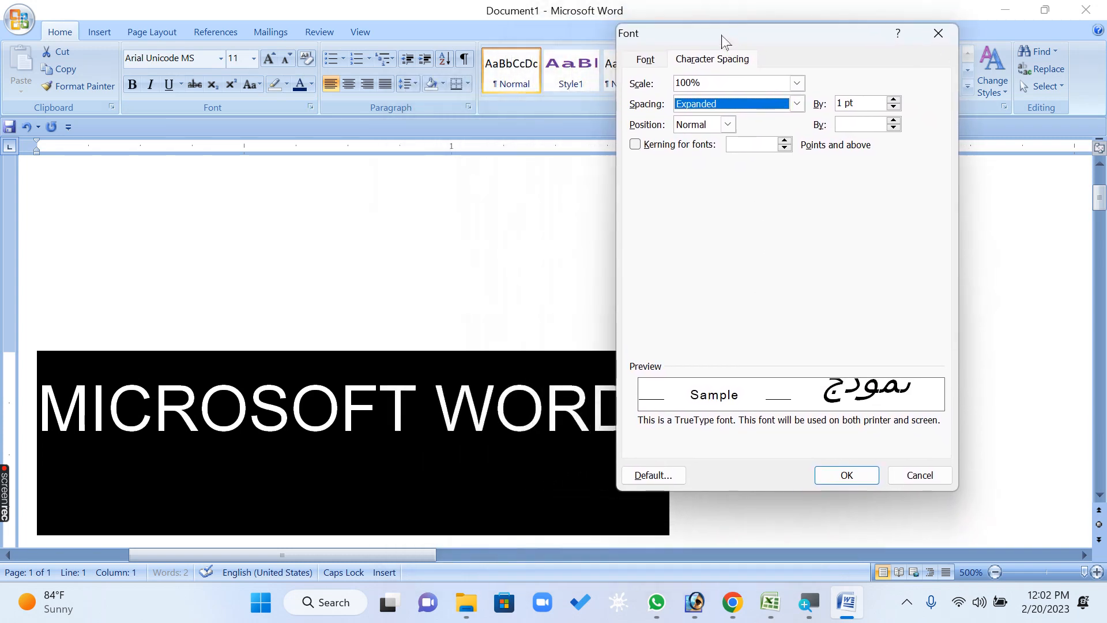
left_click(894, 99)
left_click(894, 100)
left_click(894, 99)
left_click(894, 100)
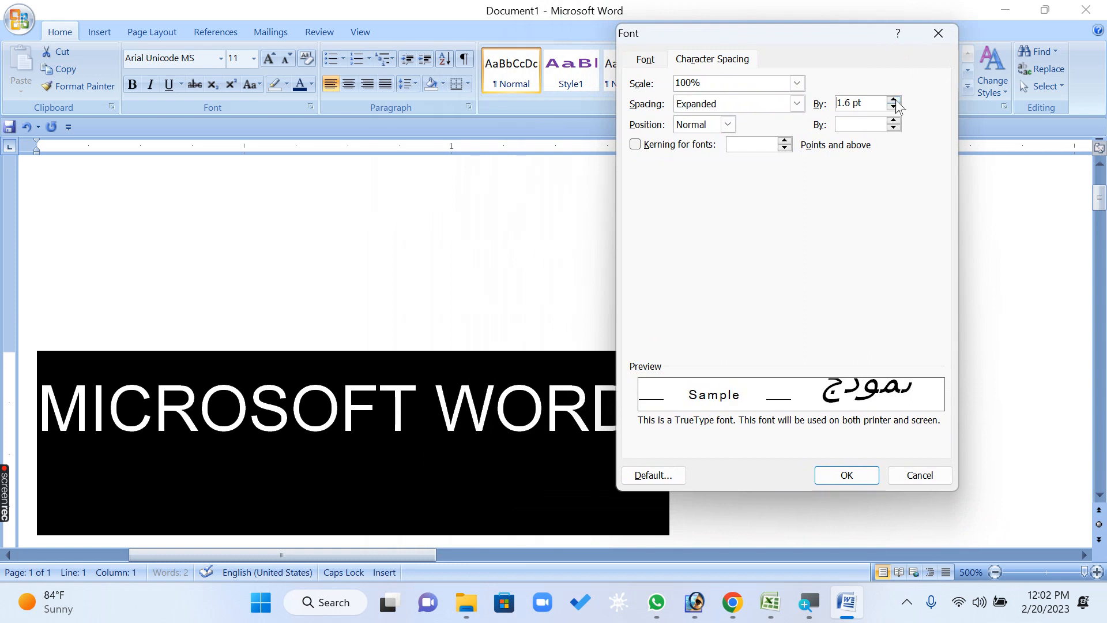
left_click(894, 100)
left_click(894, 99)
left_click(894, 100)
left_click(894, 100)
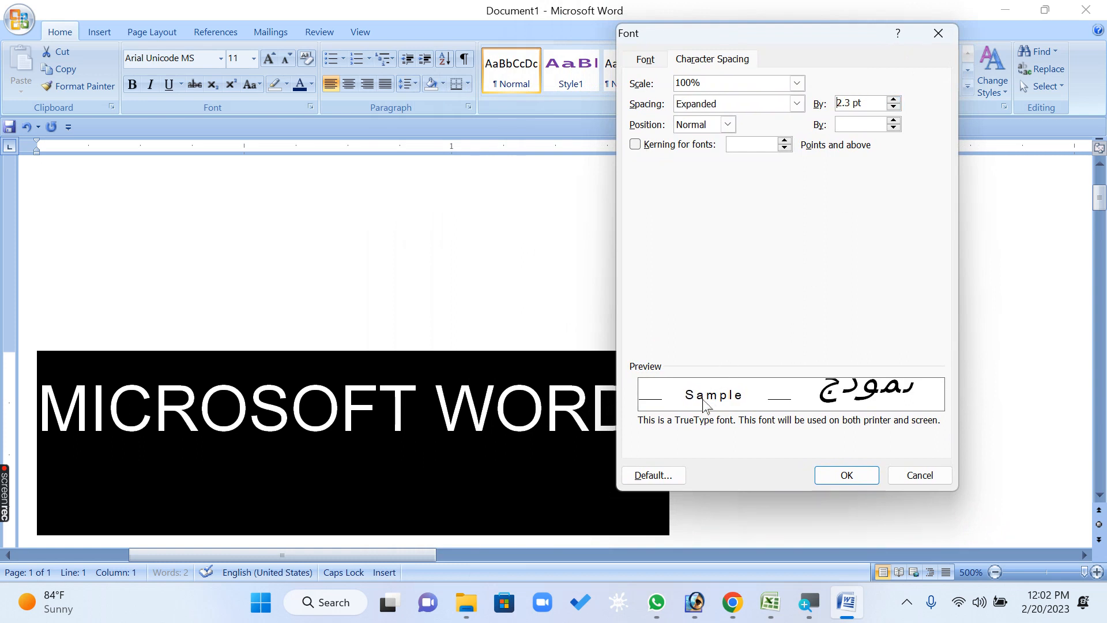
left_click(894, 100)
left_click(894, 100)
left_click(894, 100)
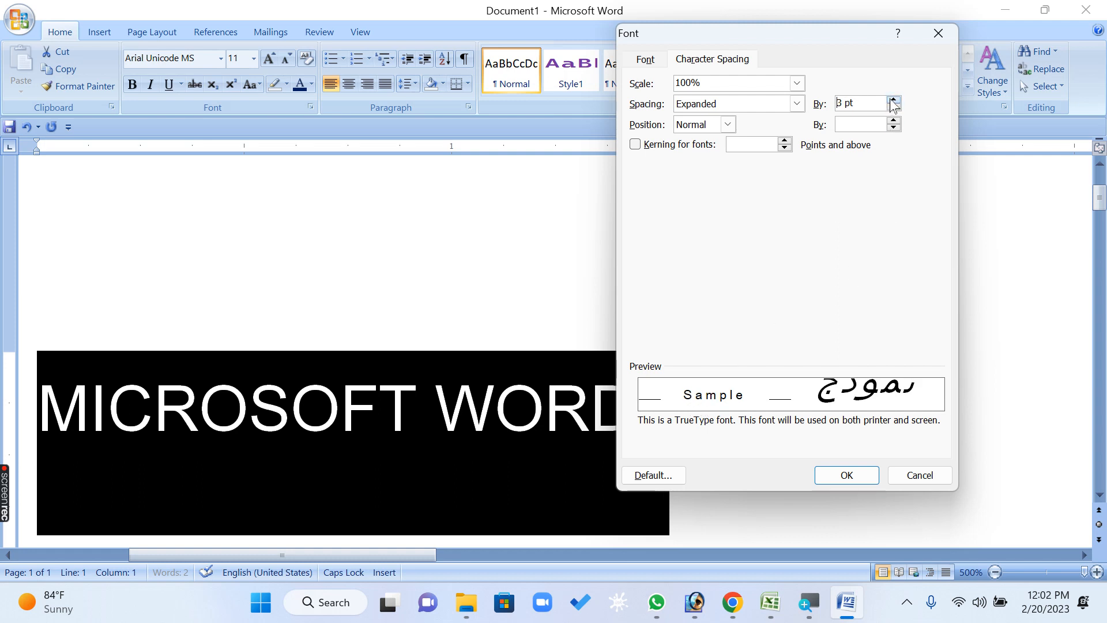
left_click(894, 99)
left_click(894, 100)
left_click(894, 100)
left_click(894, 100)
left_click(894, 99)
left_click(894, 100)
left_click(894, 100)
left_click(894, 100)
left_click(894, 100)
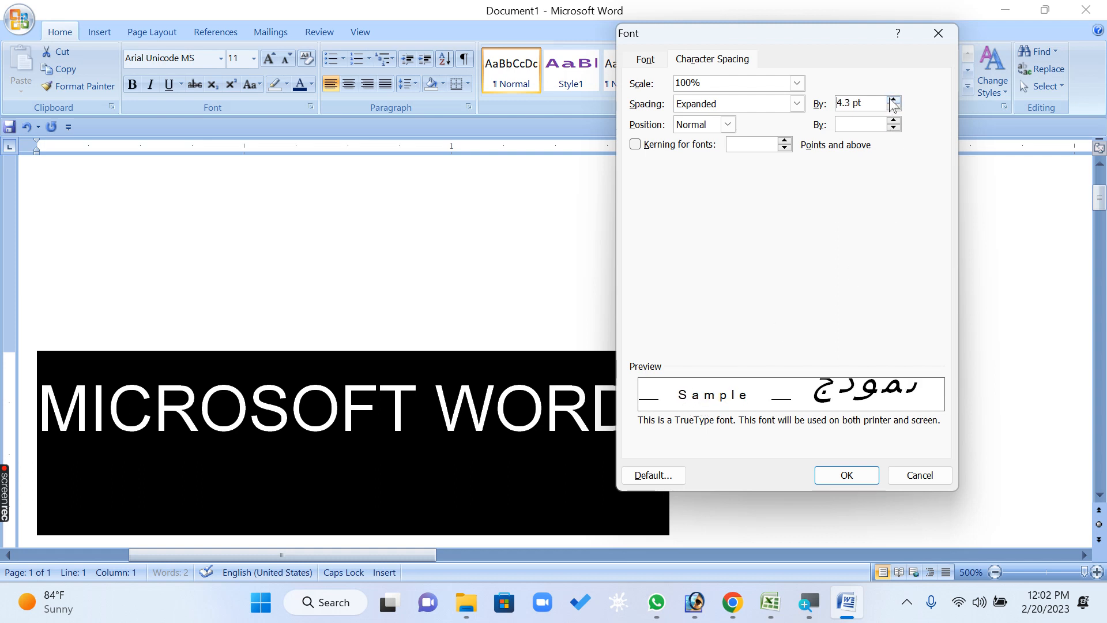
left_click(894, 99)
left_click(893, 100)
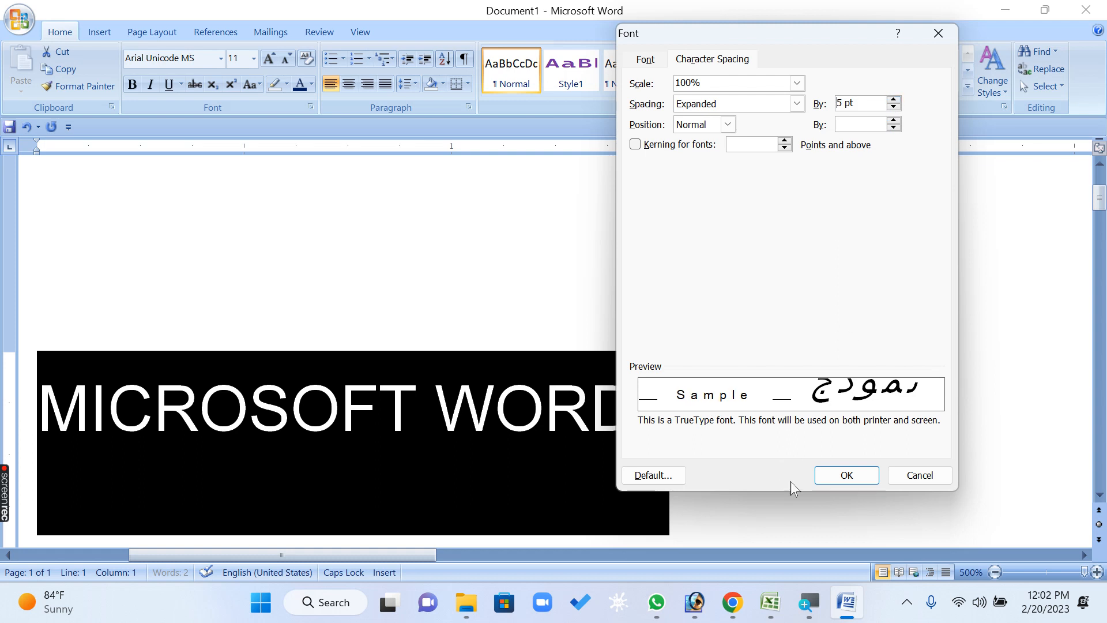
left_click(842, 476)
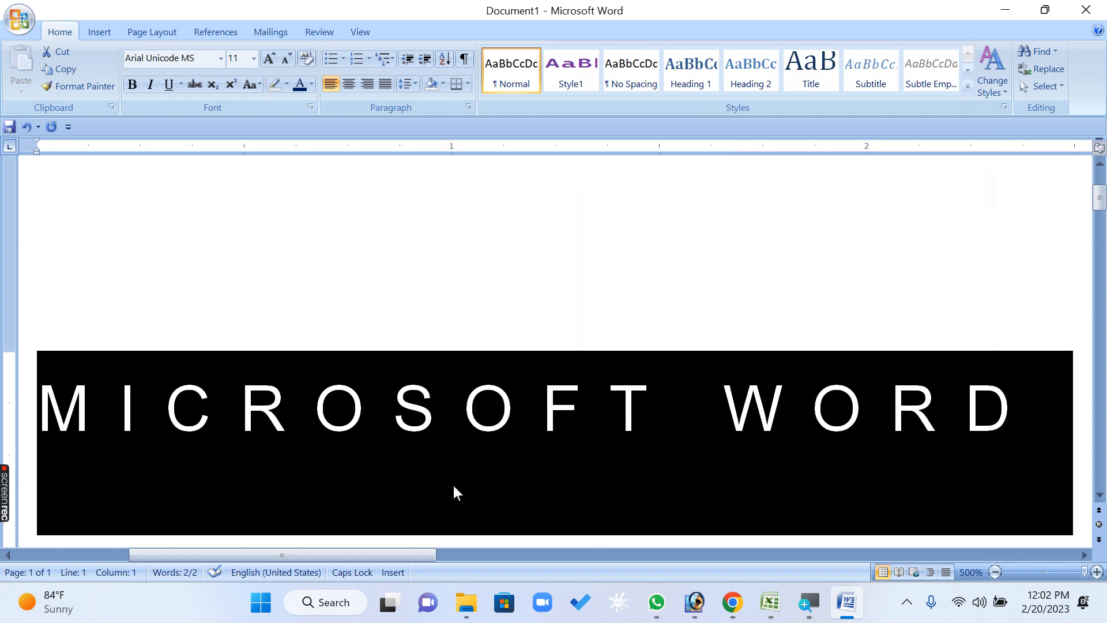
Set the character spacing of the expanded MICROSOFT WORD line back to Normal
left_click(310, 107)
left_click(797, 103)
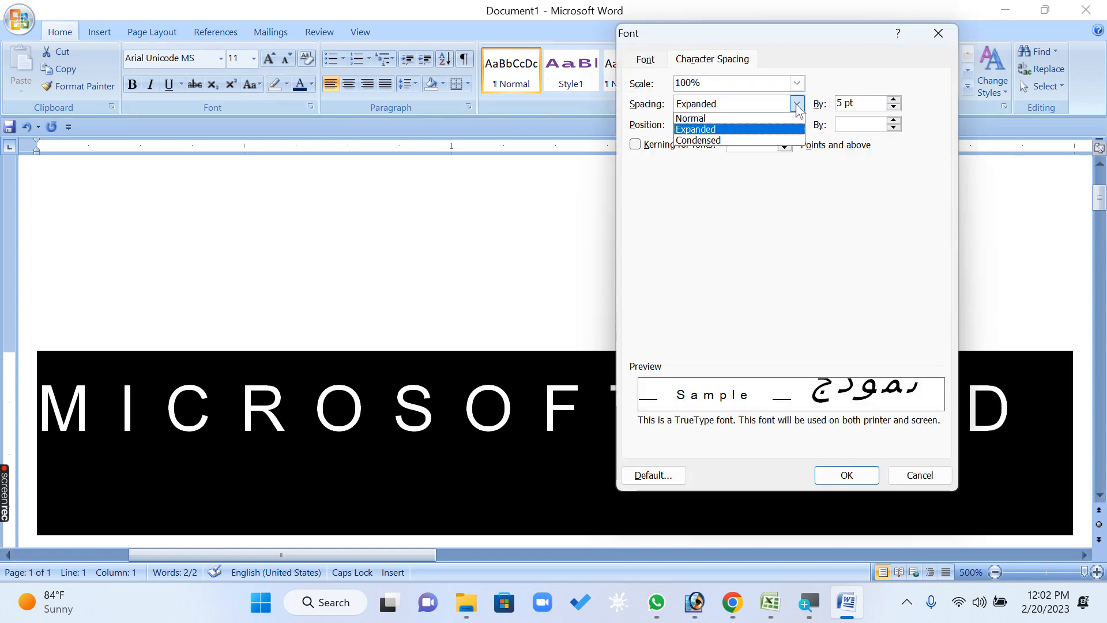
left_click(760, 115)
left_click(844, 474)
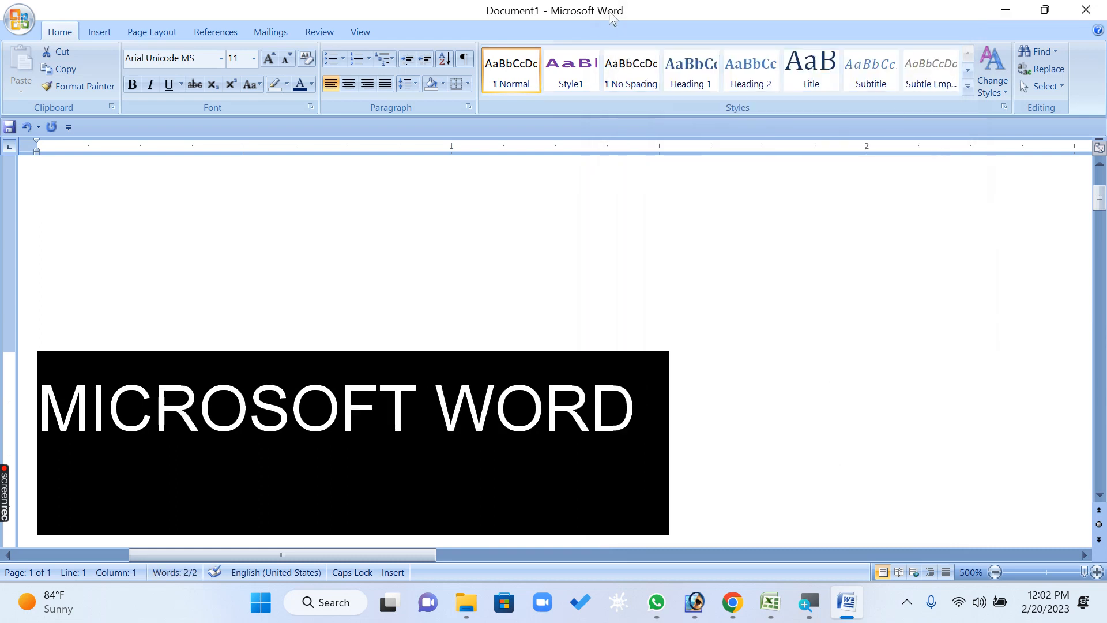
Apply Condensed character spacing of 2.9 pt to the MICROSOFT WORD line and deselect it
left_click(311, 108)
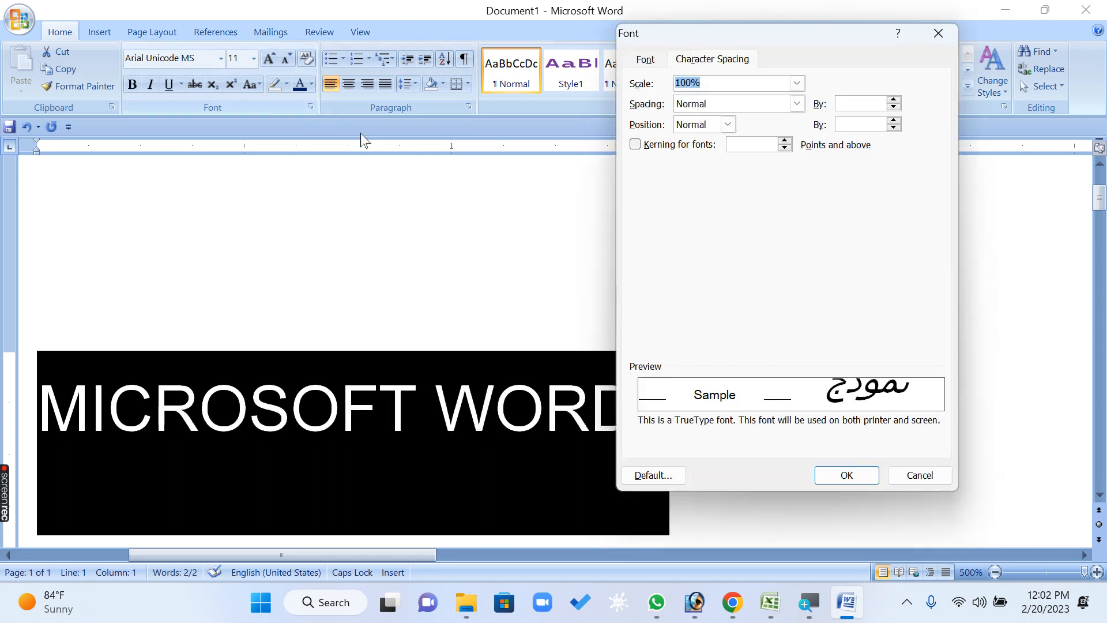
left_click(736, 105)
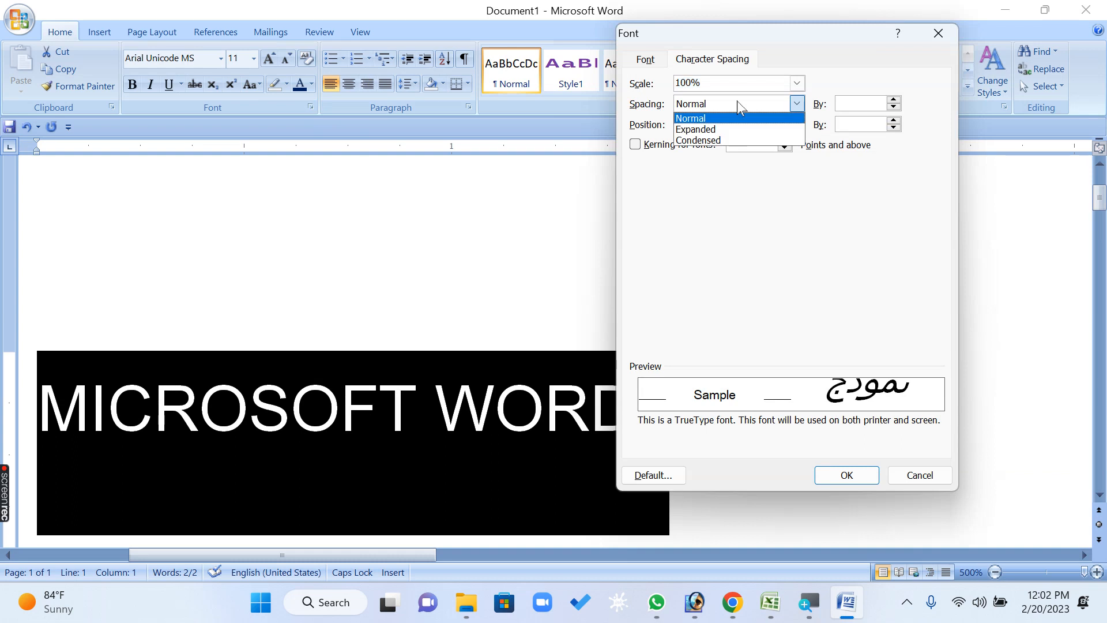
left_click(720, 141)
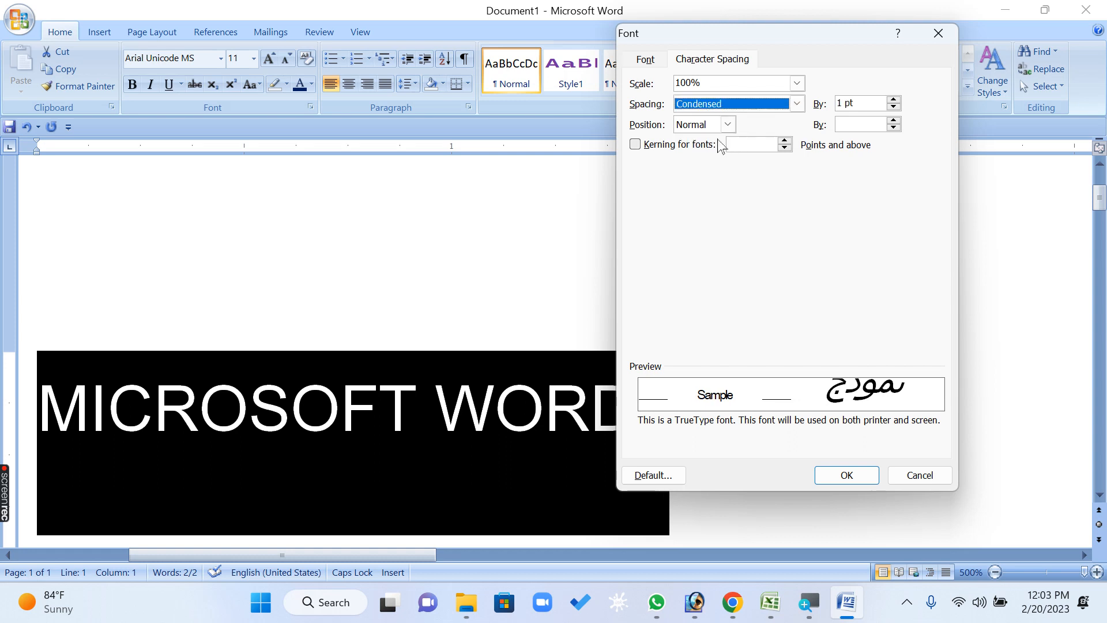
left_click(894, 107)
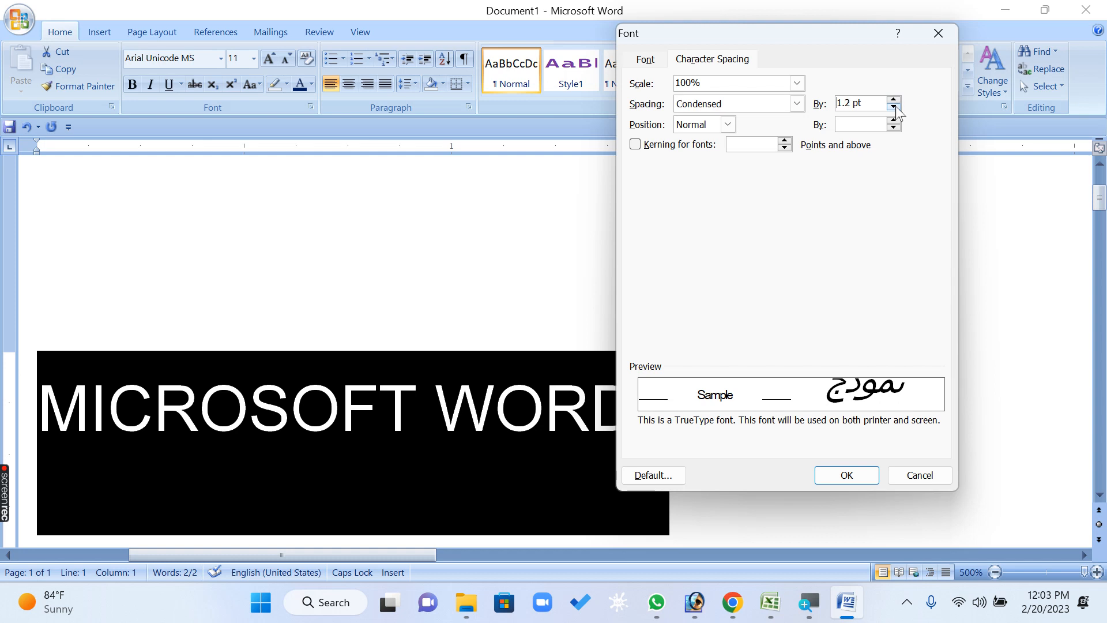
left_click(894, 107)
left_click(894, 107)
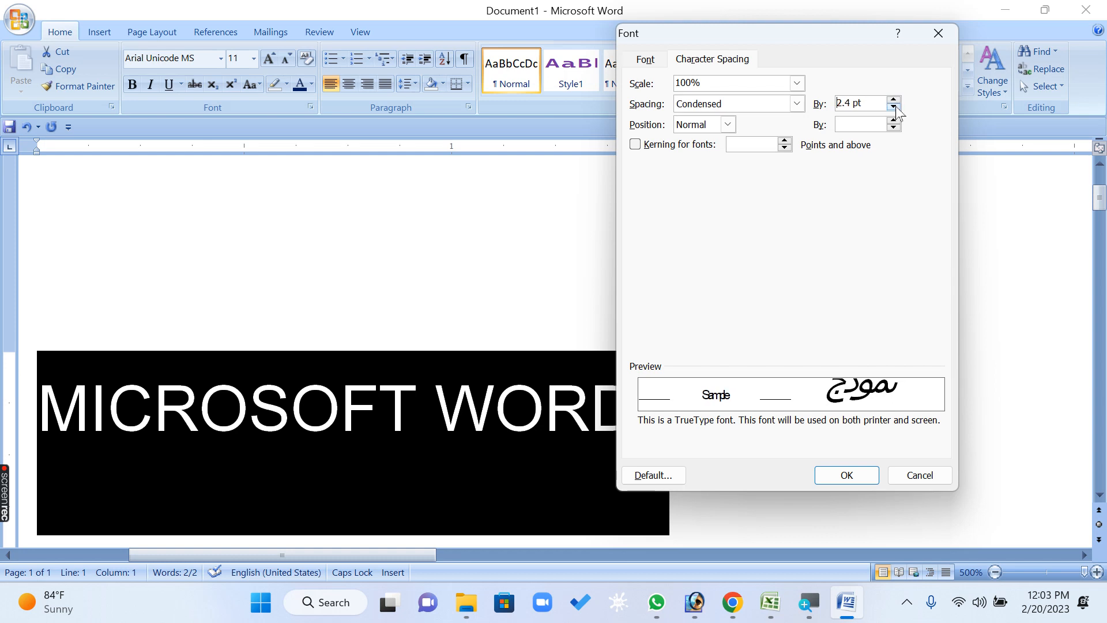
left_click(894, 108)
left_click(894, 108)
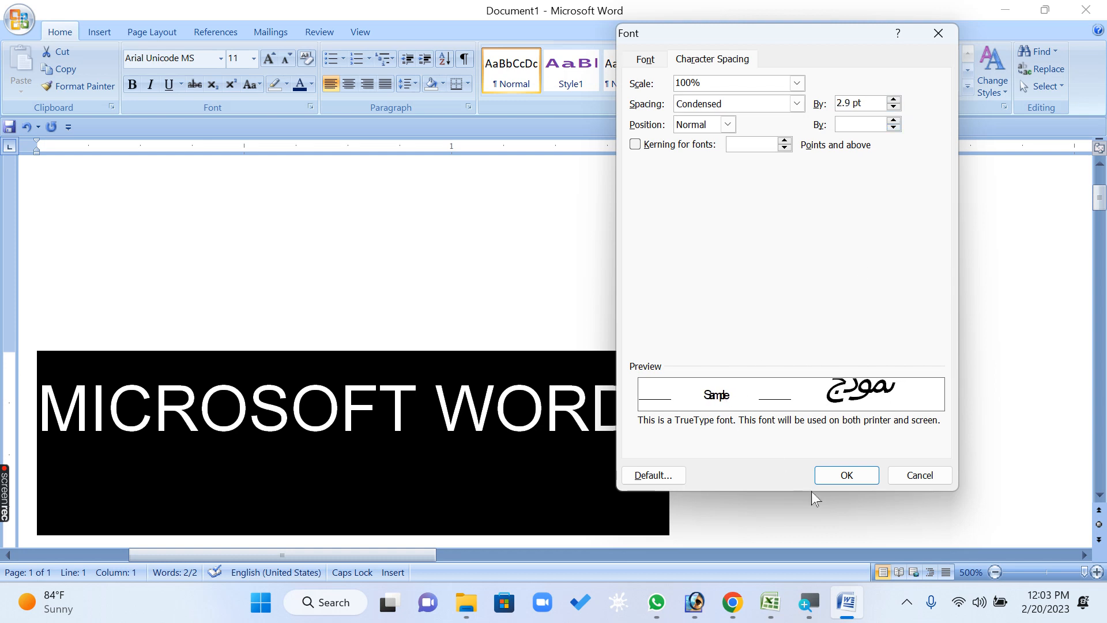
left_click(841, 474)
left_click(633, 474)
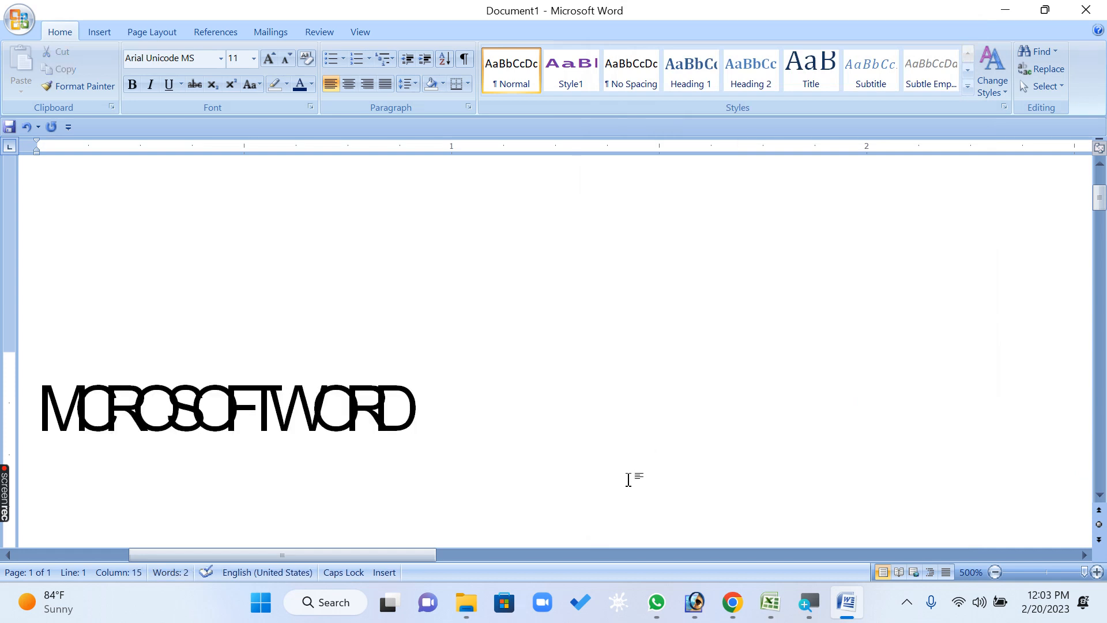
Select all the condensed text, return its character spacing to Normal and clear the selection
key("ctrl+a")
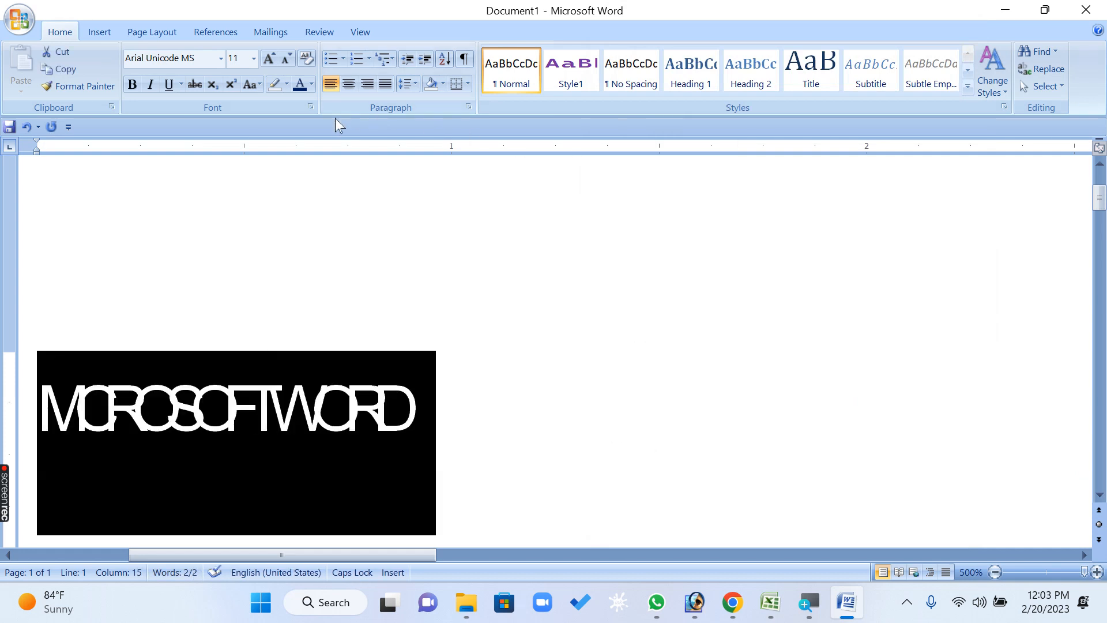
left_click(310, 107)
left_click(773, 105)
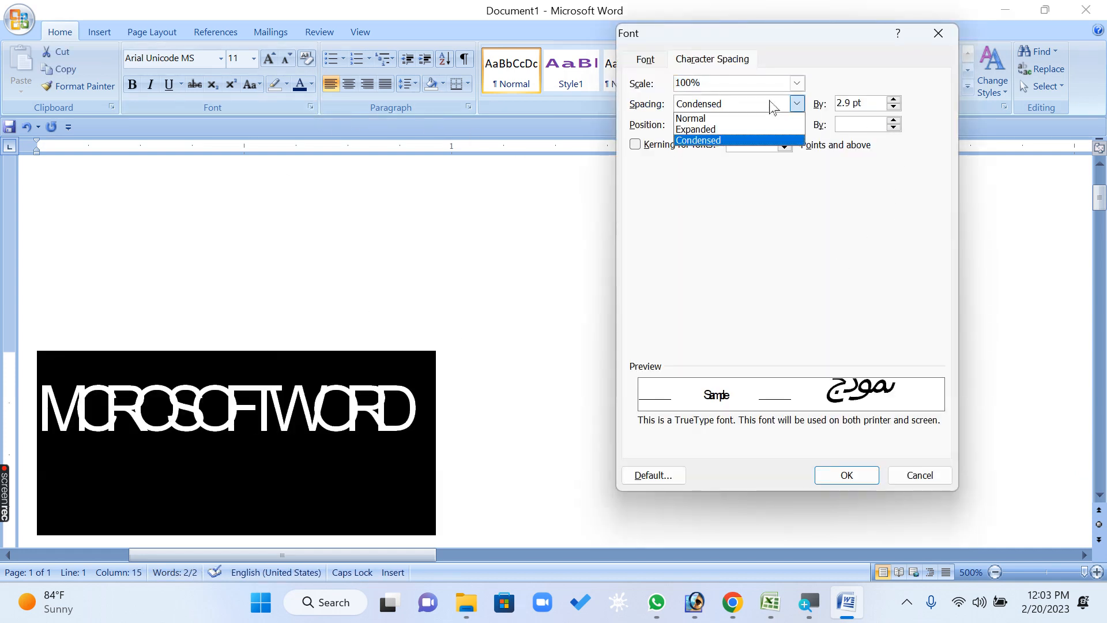
left_click(750, 118)
left_click(847, 476)
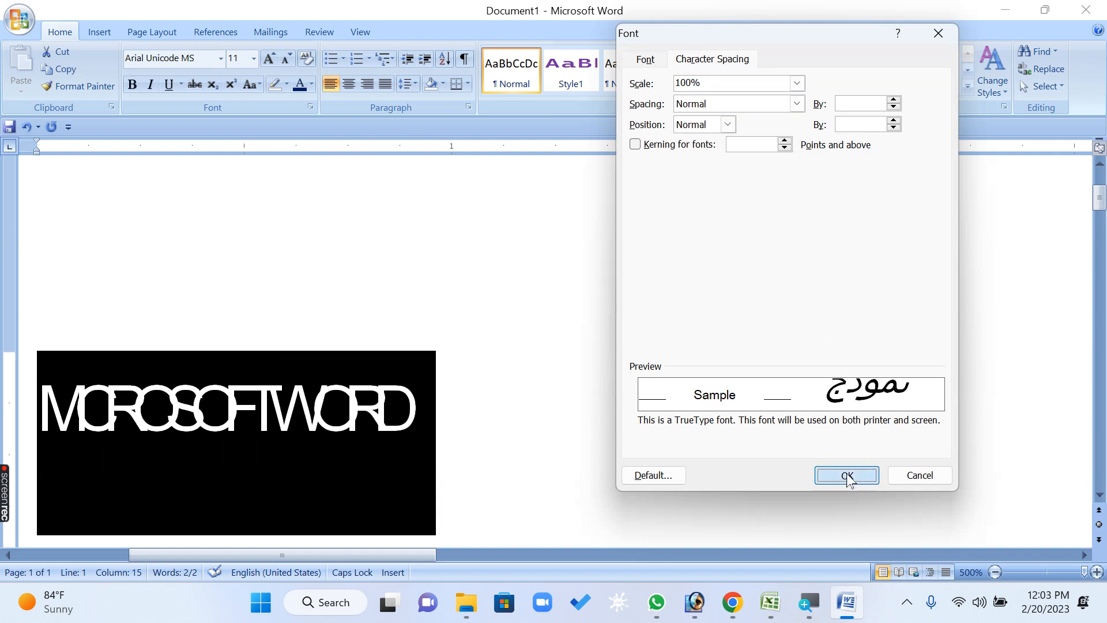
key("Right")
Add H2 after a space at the end of the MICROSOFT WORD line
left_click(352, 404)
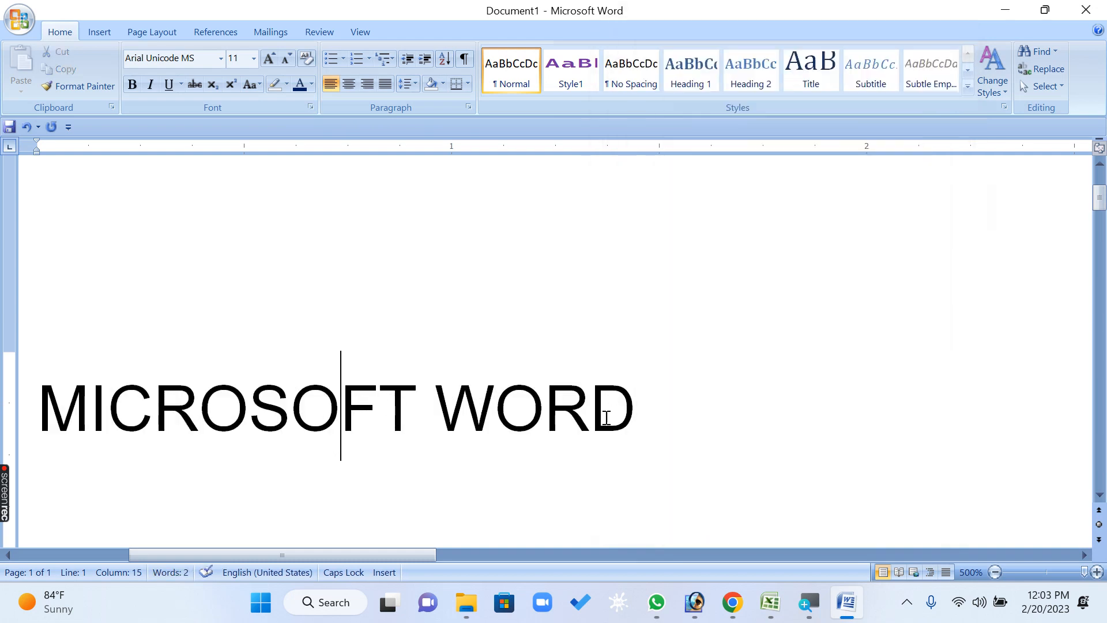
key("End")
type("H2")
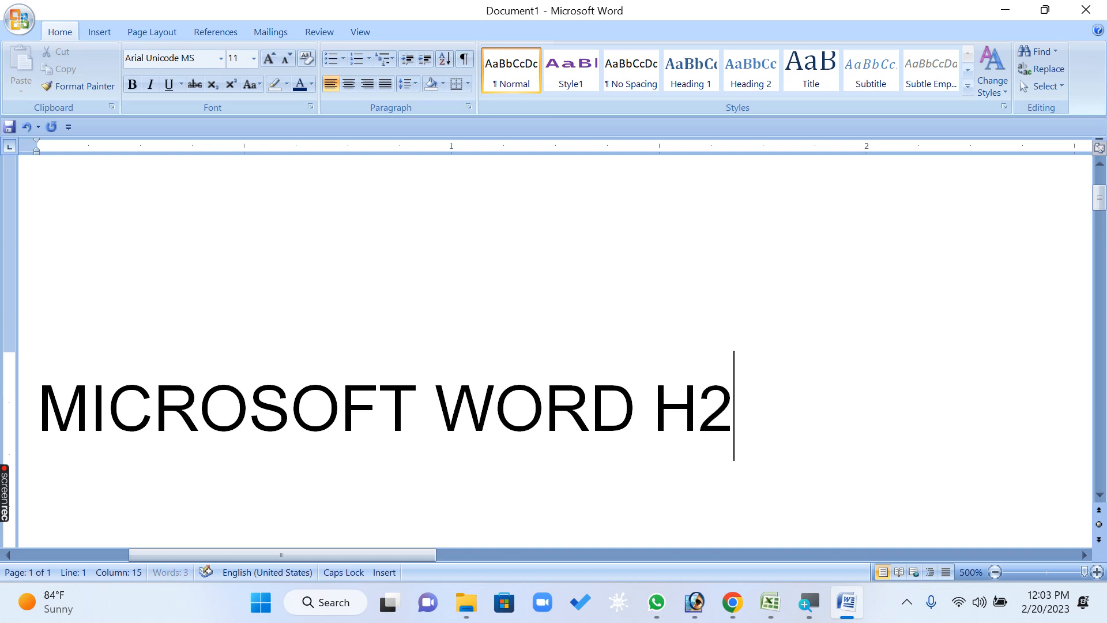
Raise the position of the 2 in H2 by 3 pt
key("shift+Left")
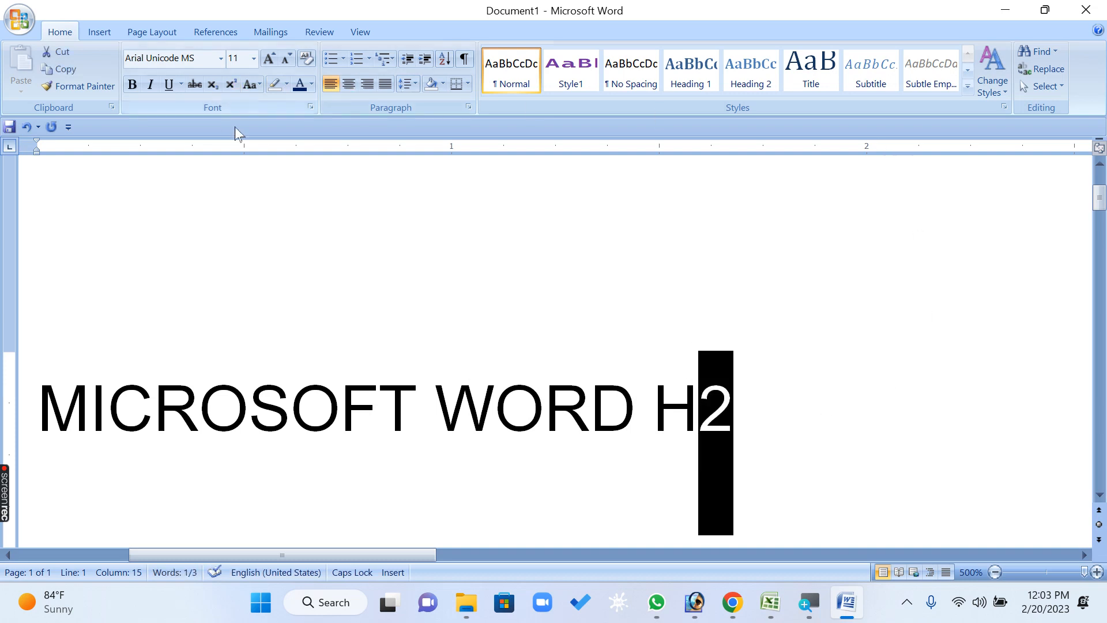
left_click(310, 107)
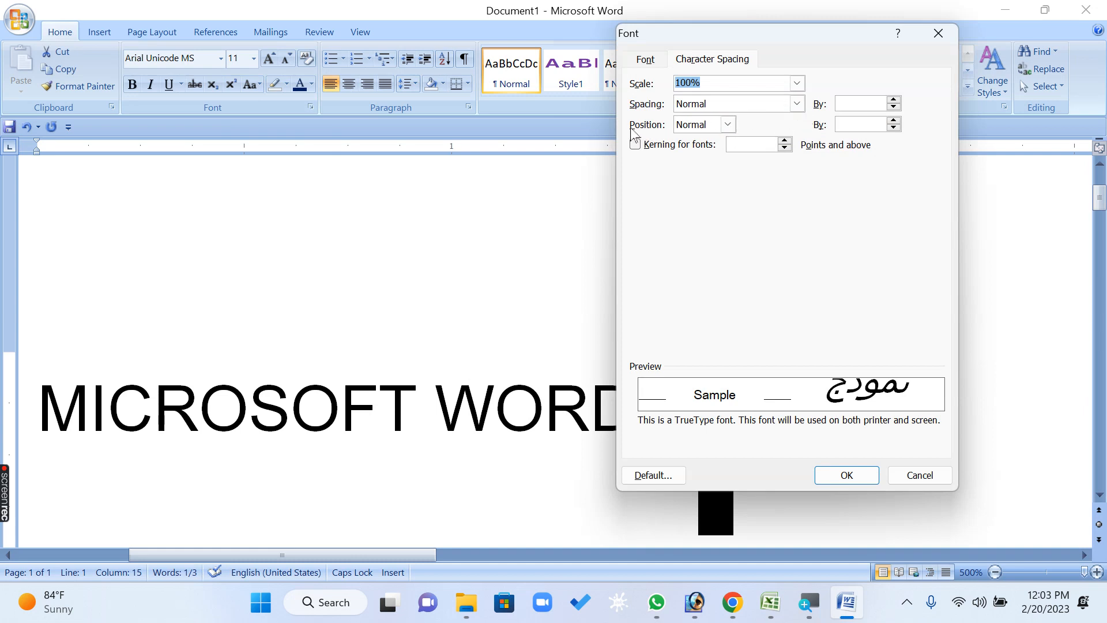
left_click(728, 125)
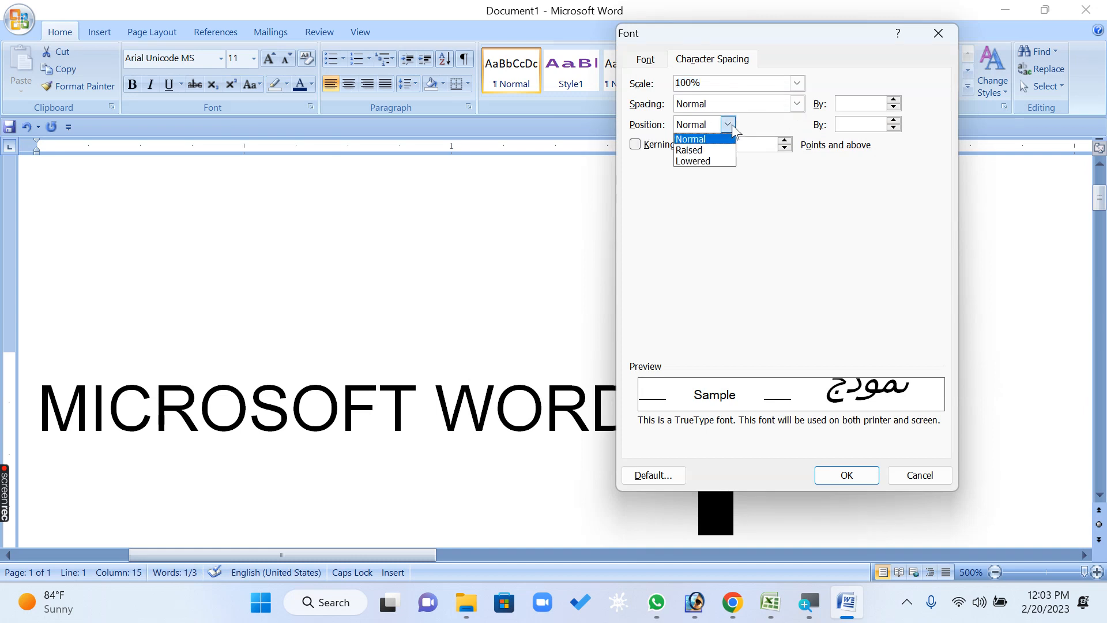
left_click(718, 152)
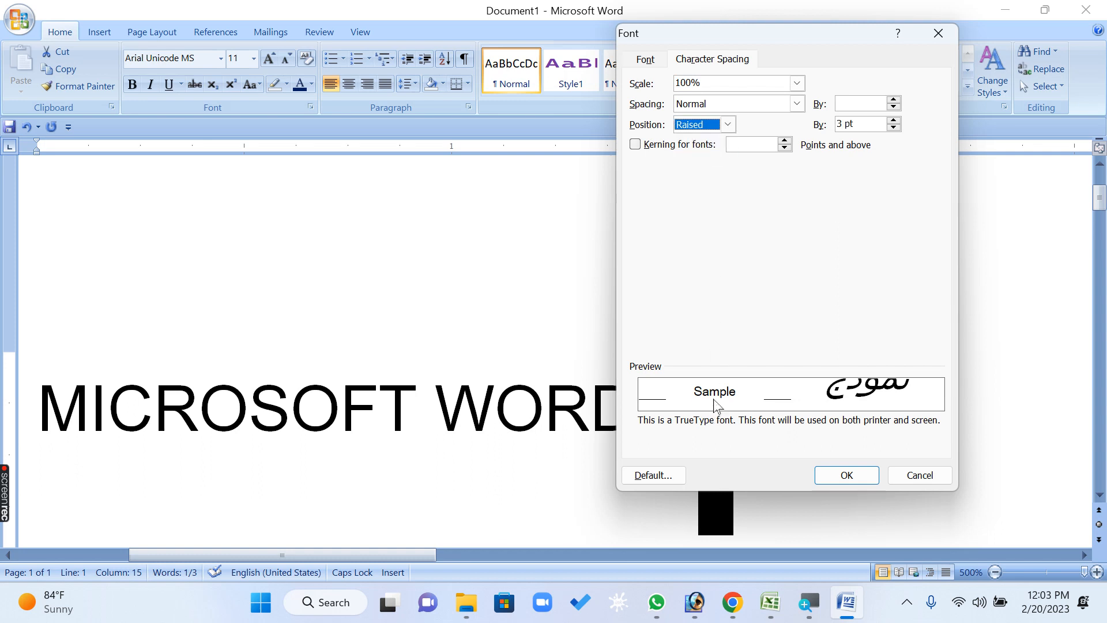
left_click(728, 124)
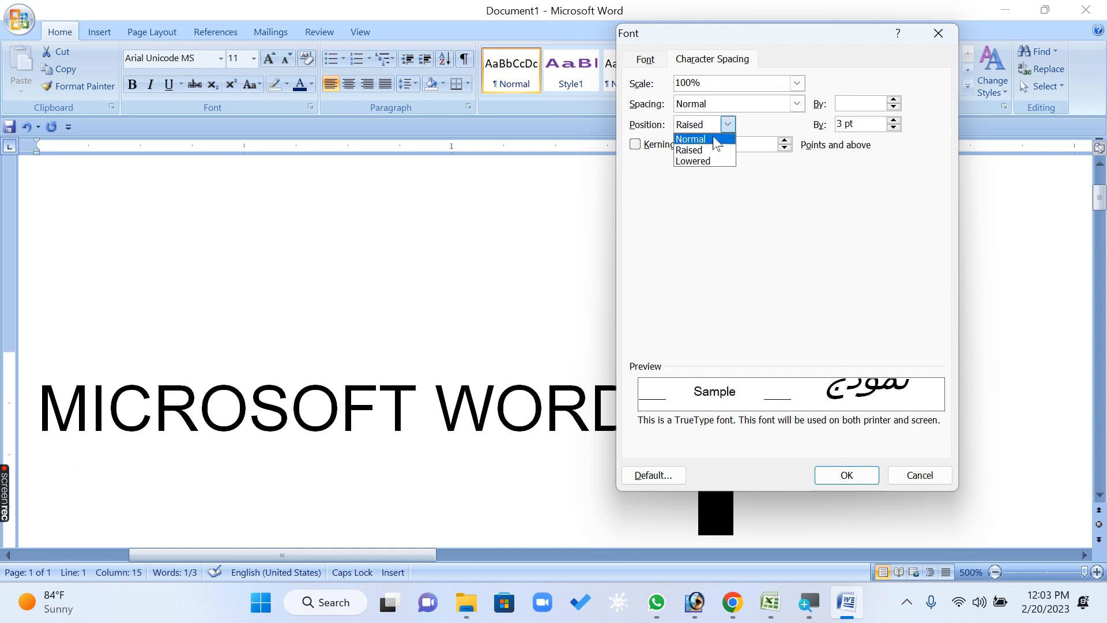
left_click(716, 137)
left_click(729, 124)
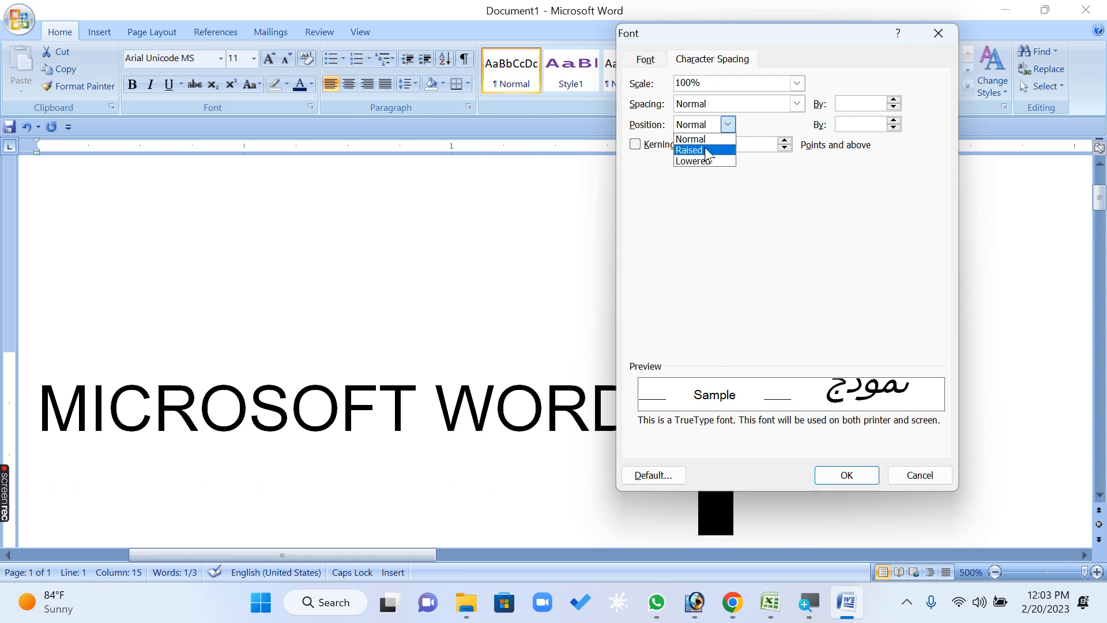
left_click(715, 150)
left_click(852, 476)
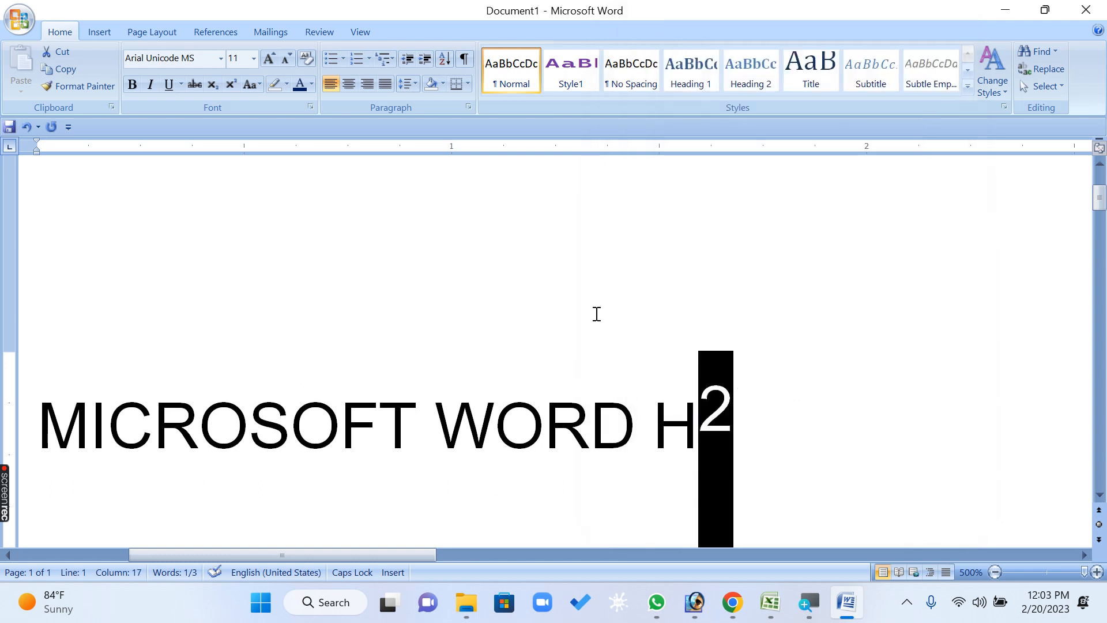
Increase the raised position of the 2 in H2 to 16 pt
left_click(310, 107)
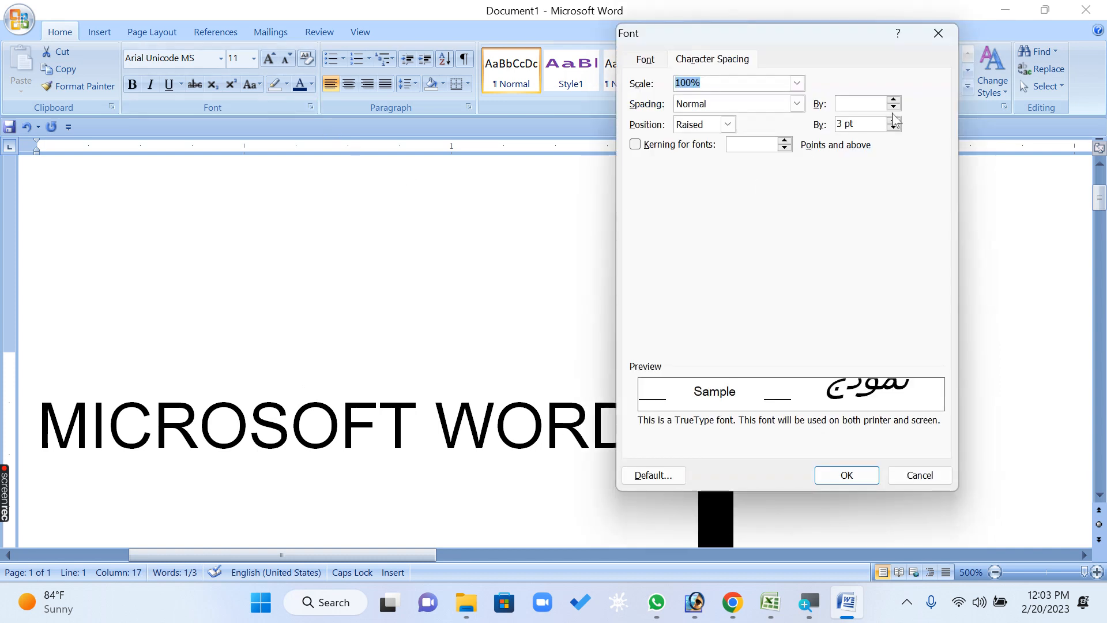
left_click_drag(894, 122, 895, 123)
left_click(844, 477)
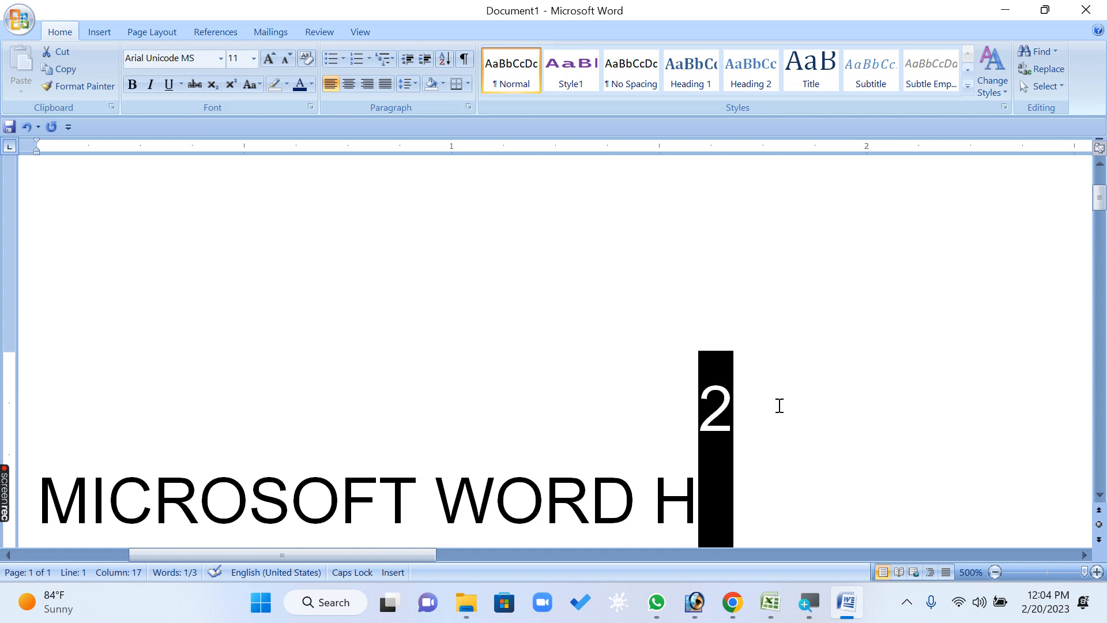
Return the raised 2 in H2 to the Normal character position
left_click(310, 107)
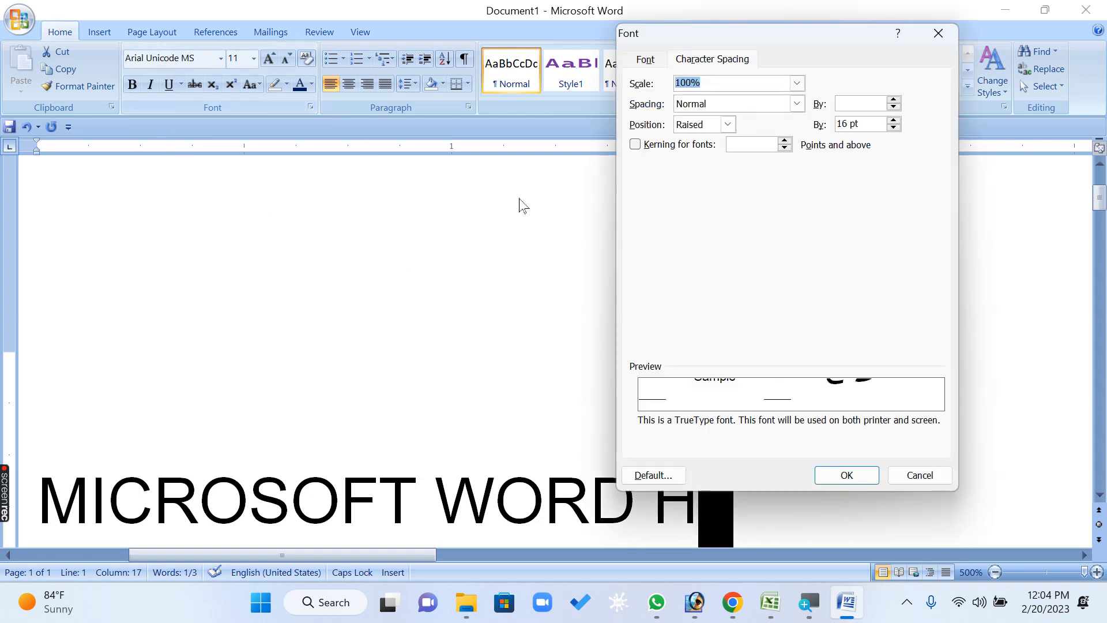
left_click(728, 125)
left_click(721, 136)
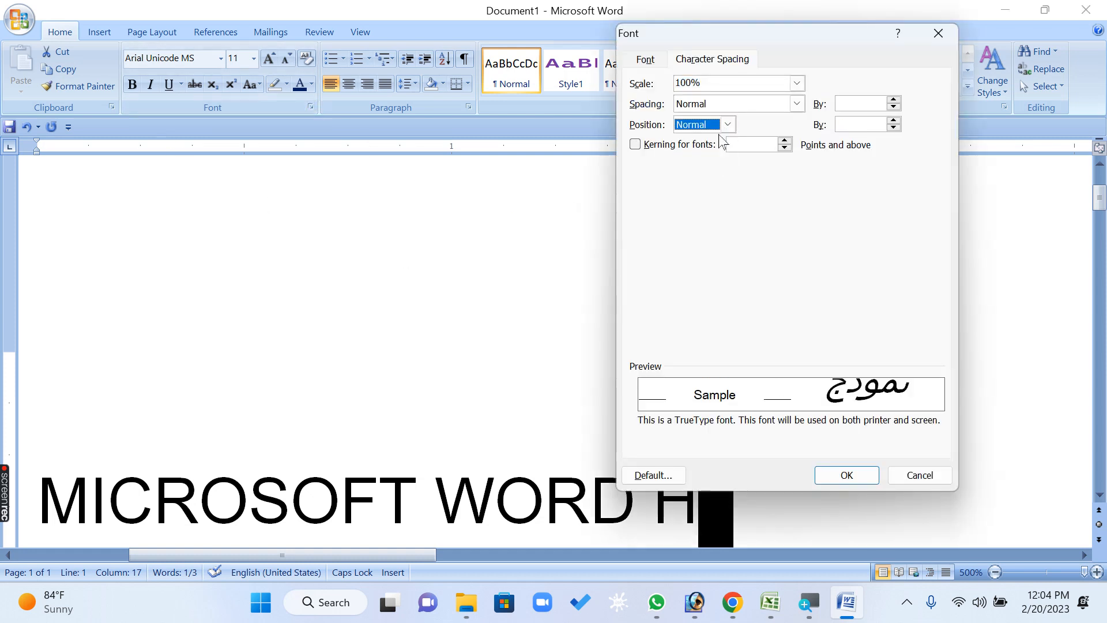
left_click(866, 477)
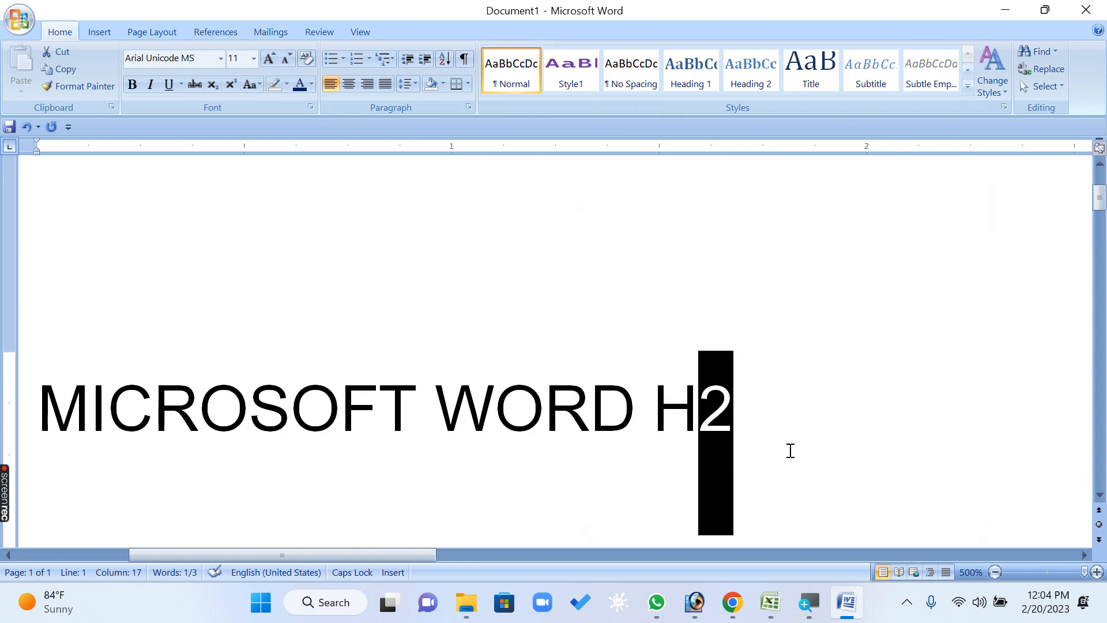
Lower the position of the 2 in H2 by 3 pt
left_click(311, 107)
left_click(728, 125)
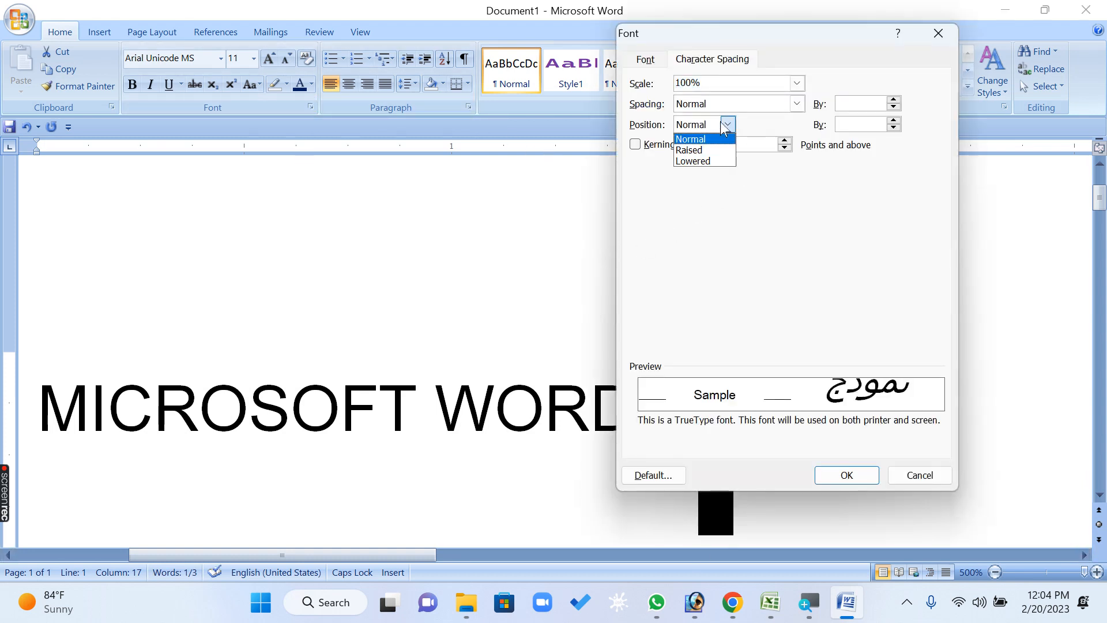
left_click(707, 161)
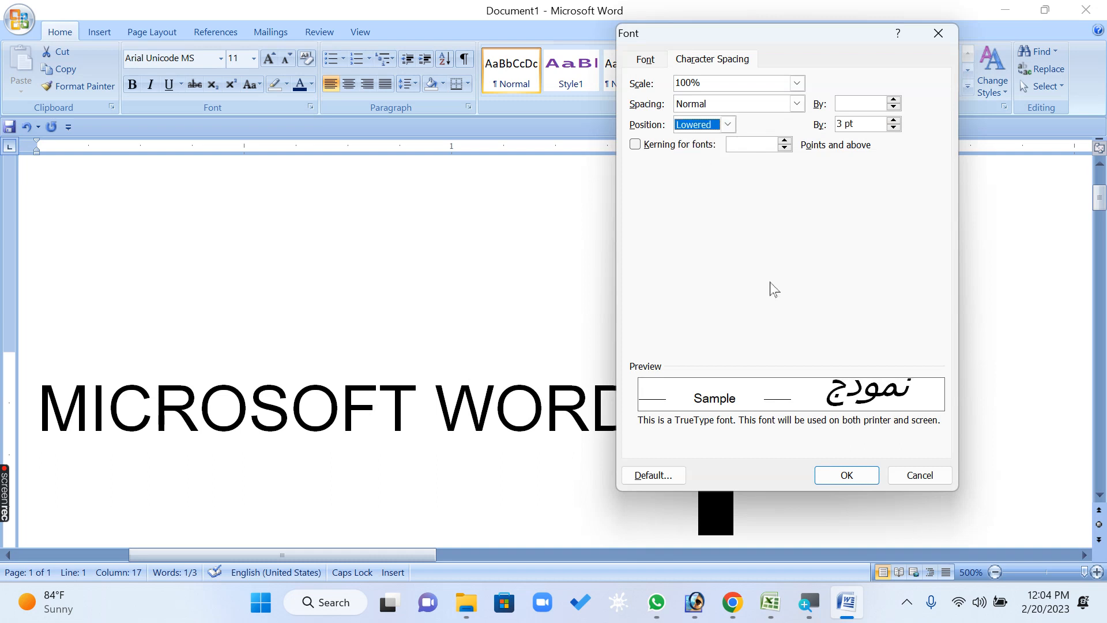
left_click(856, 475)
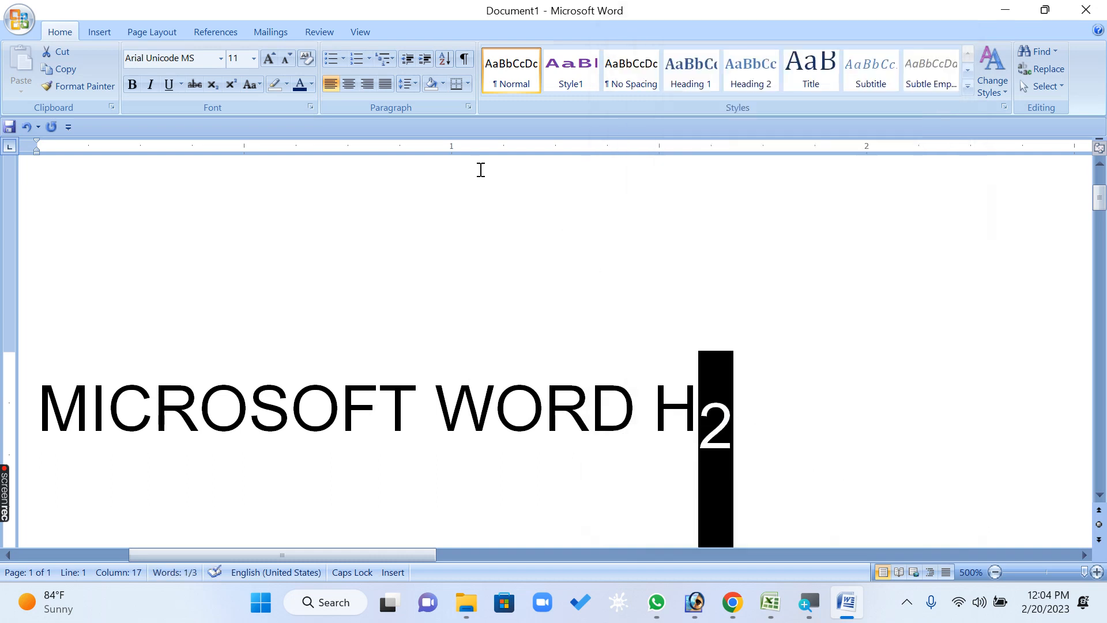
Increase the lowered position of the 2 in H2 to at least 12 pt
left_click(311, 107)
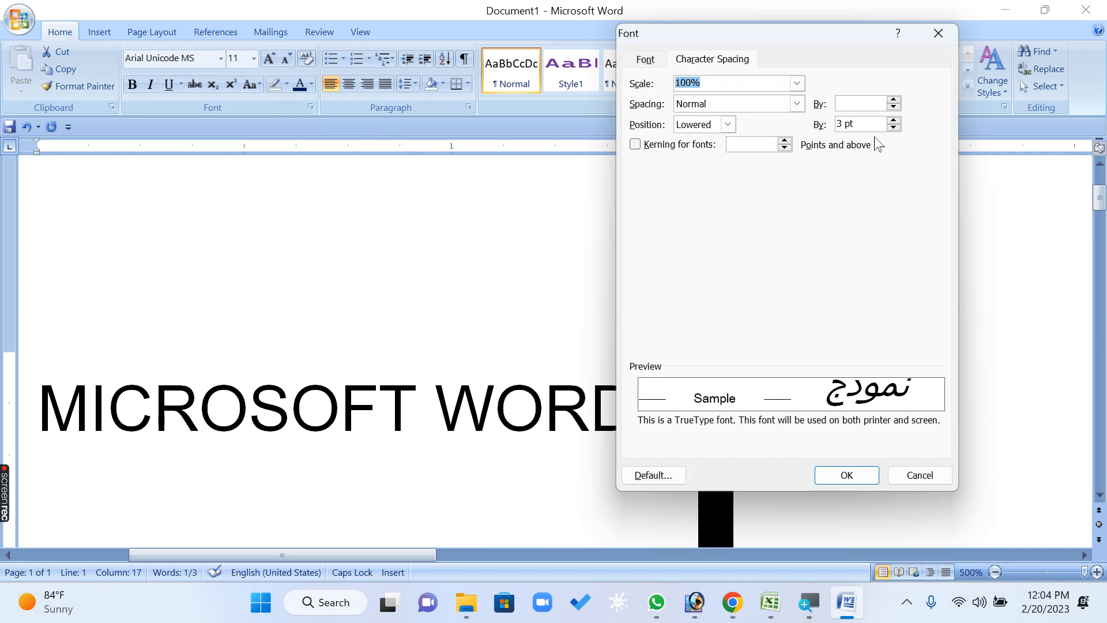
left_click(893, 128)
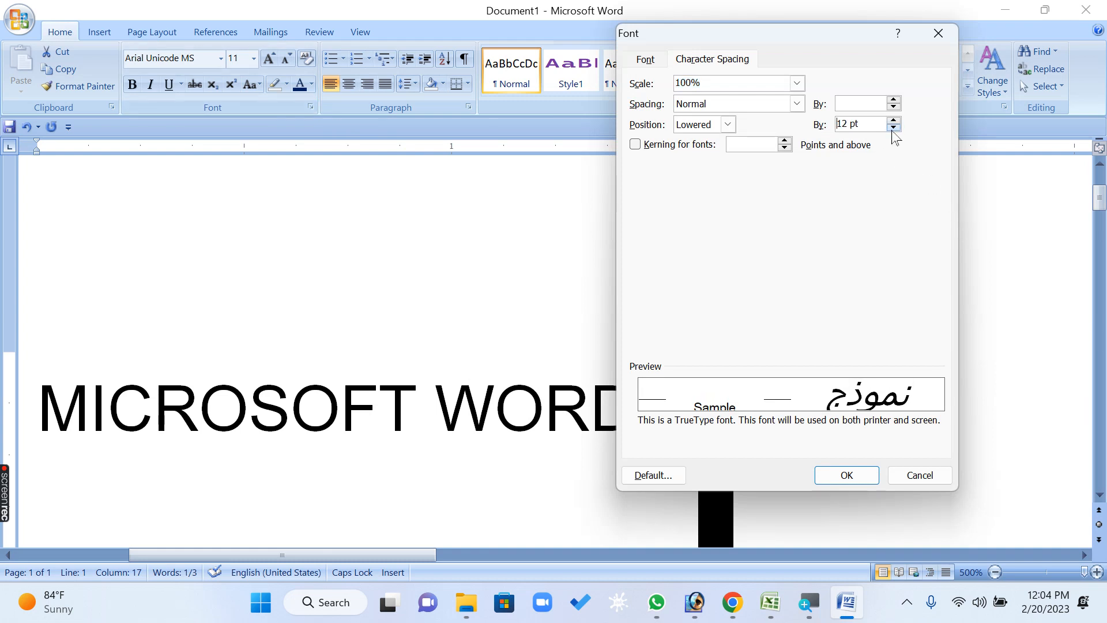
left_click(850, 475)
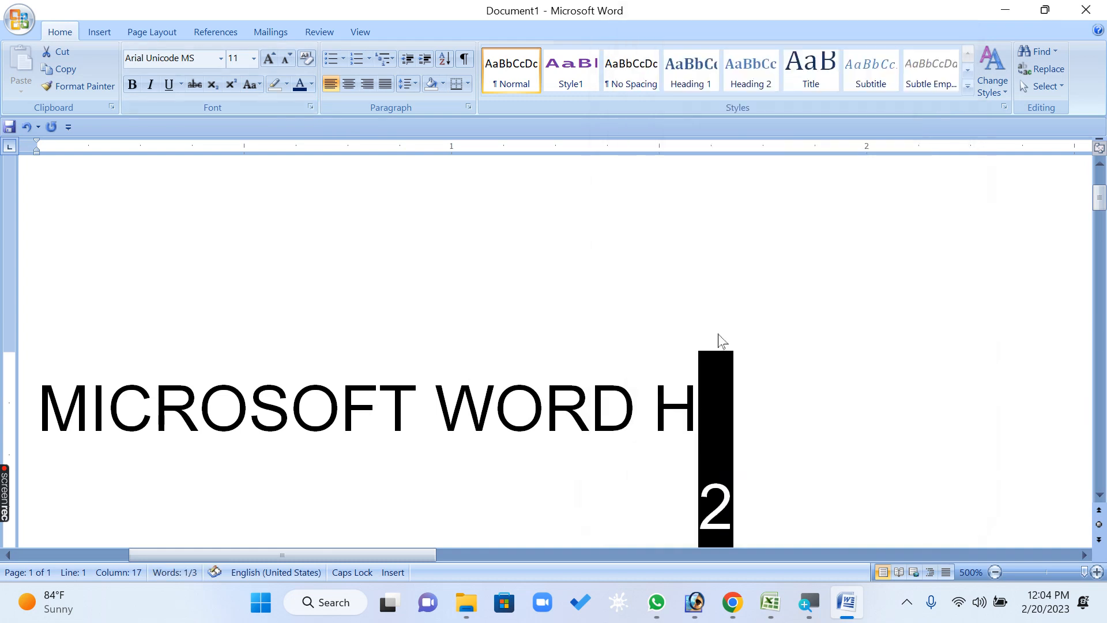
Set the character position of the lowered 2 in H2 back to Normal
left_click(312, 108)
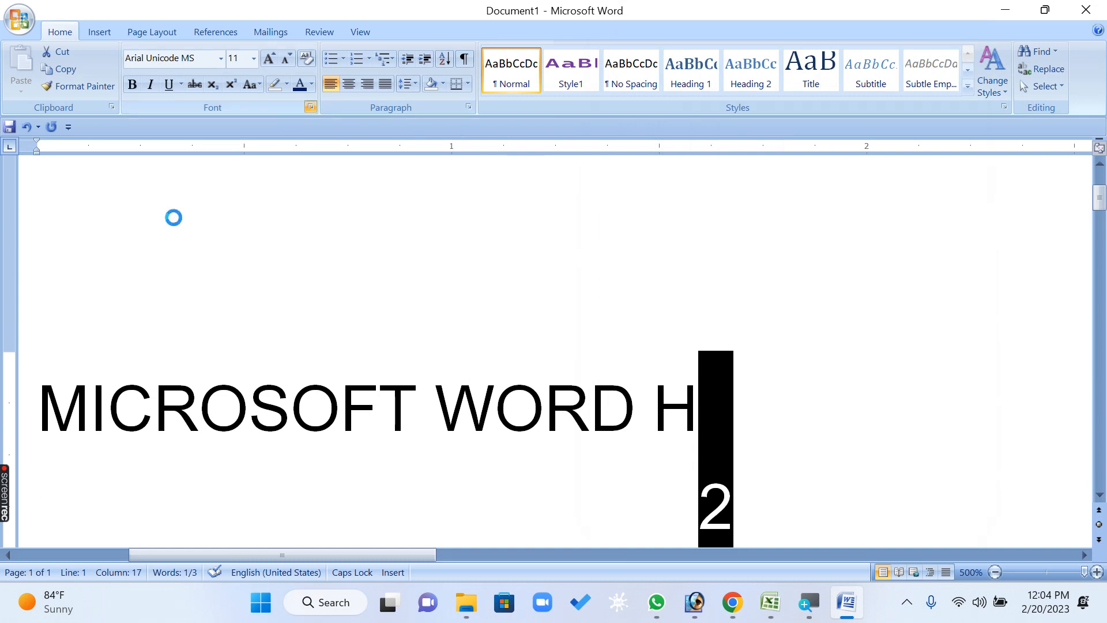
left_click(721, 128)
left_click(699, 139)
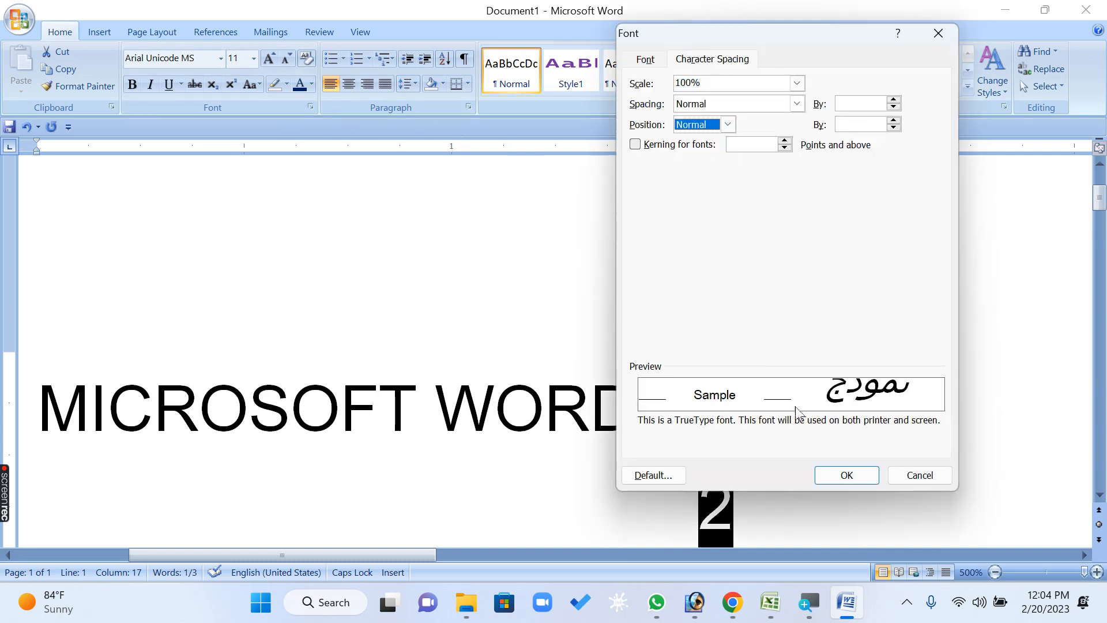
left_click(846, 474)
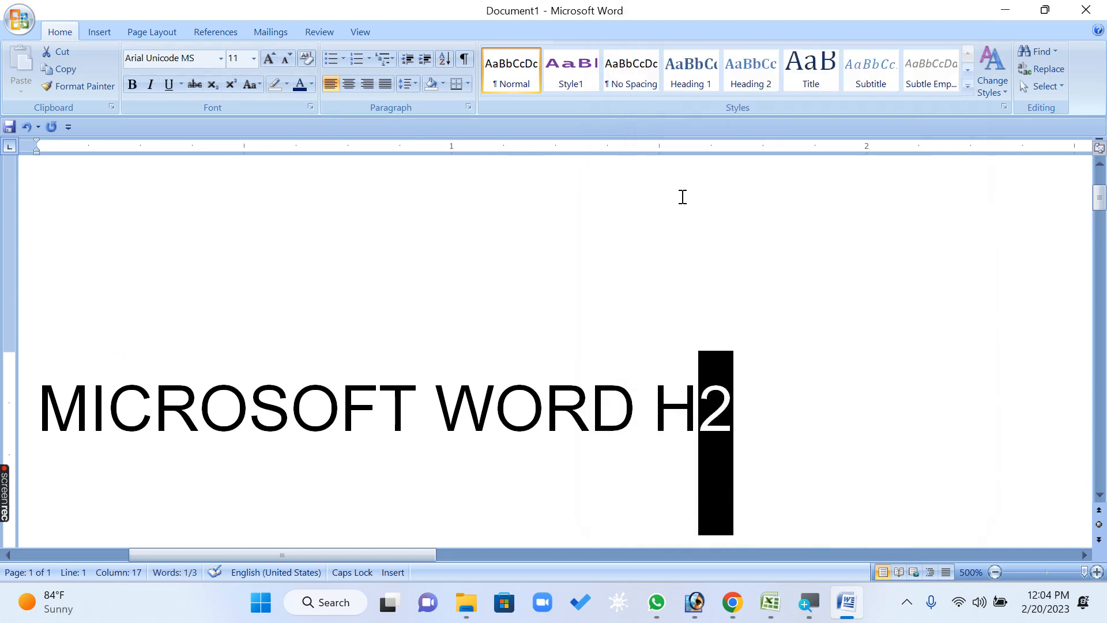
Review the Font and Character Spacing settings for the selected 2 without applying any change
left_click(469, 107)
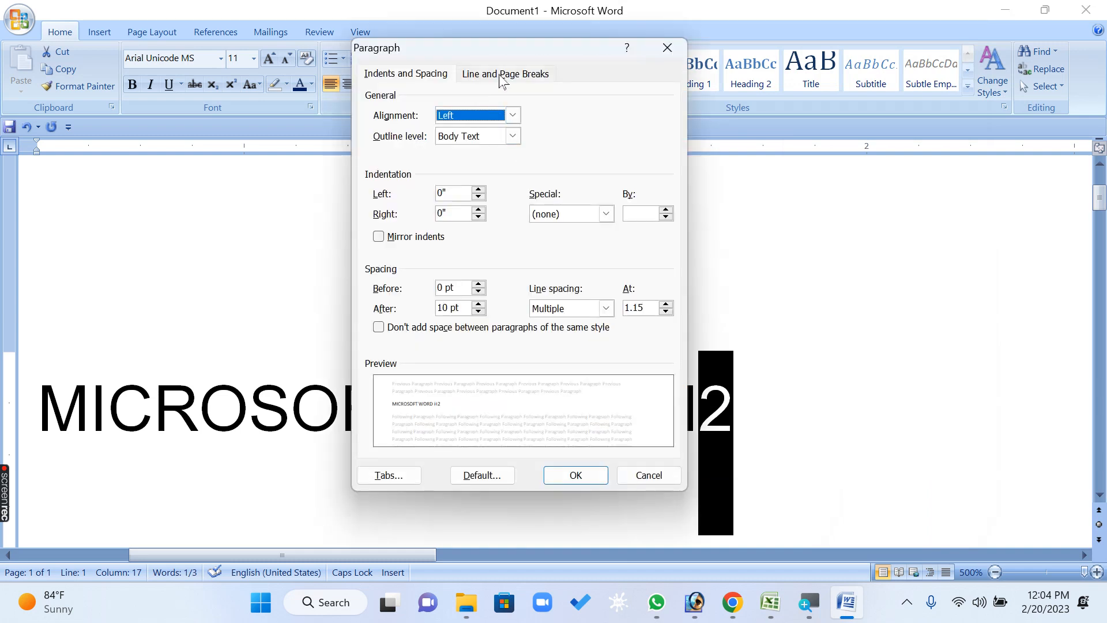
left_click(668, 48)
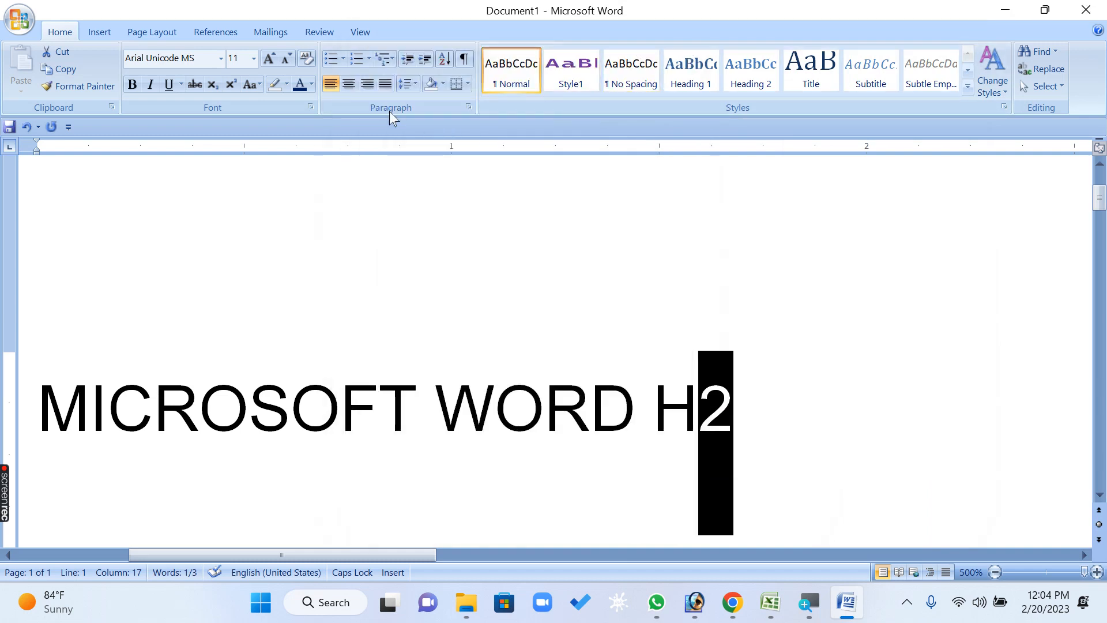
left_click(311, 106)
left_click(705, 60)
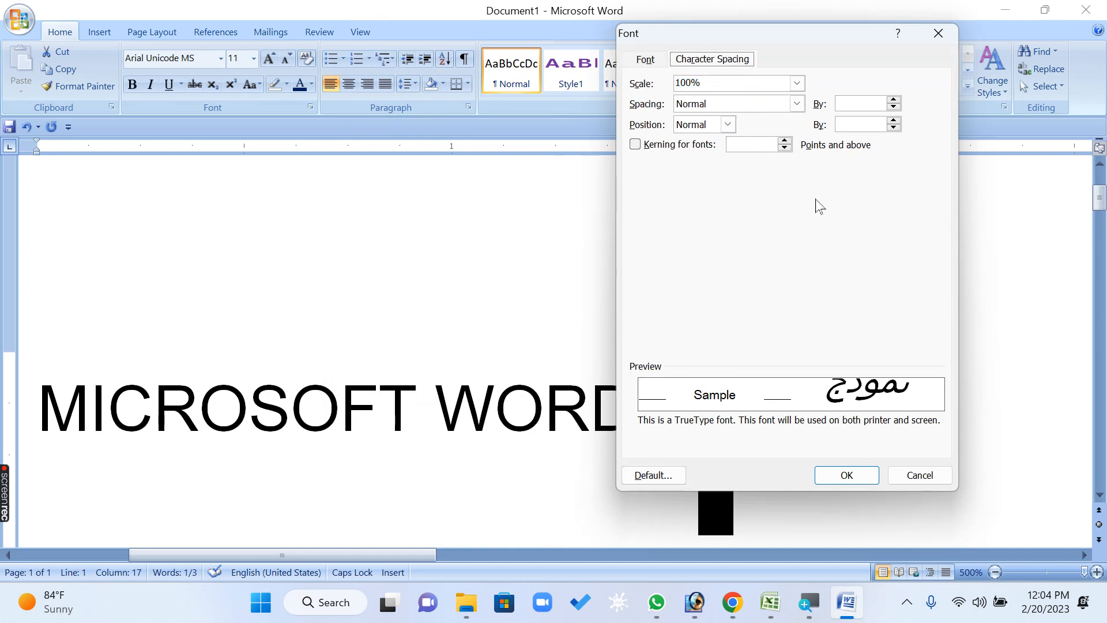
left_click(645, 60)
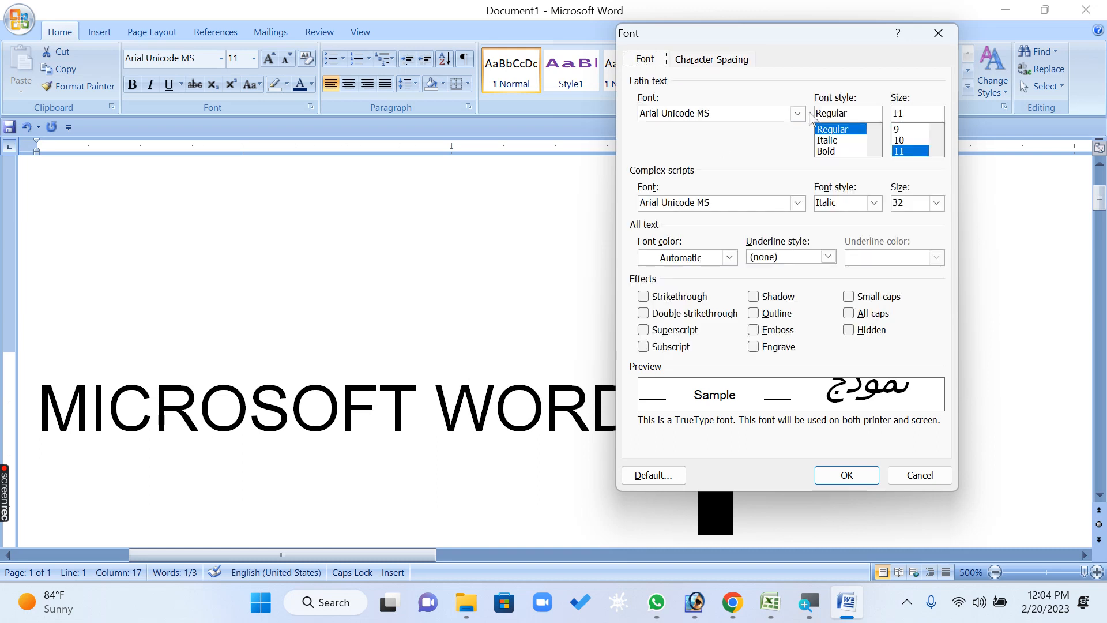
left_click(722, 60)
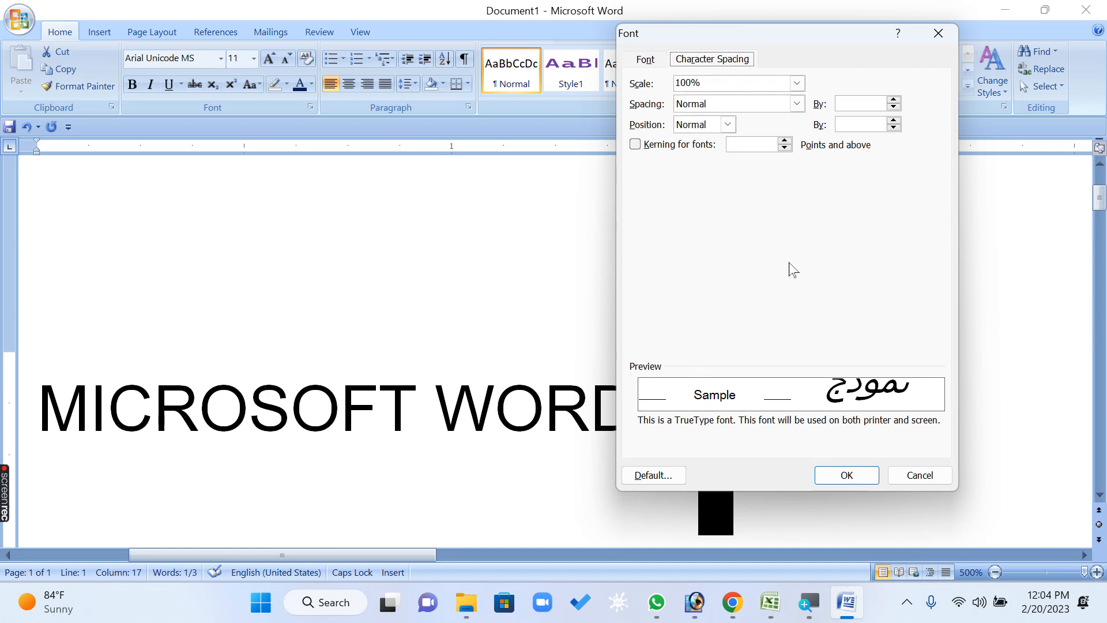
left_click(934, 479)
scroll(508, 243, "up", 3)
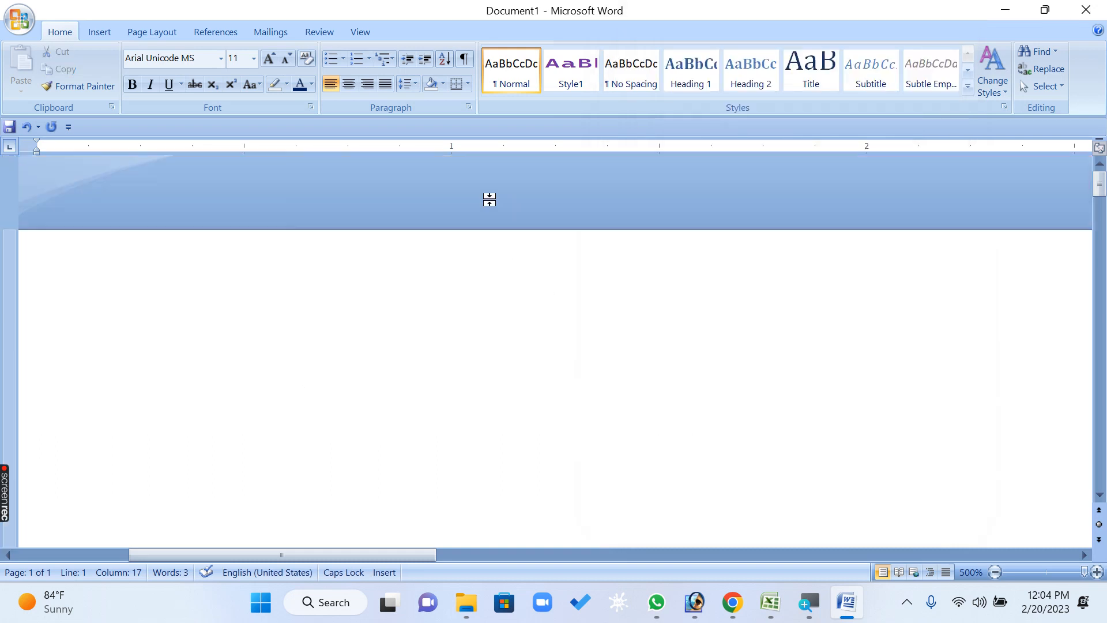
left_click(469, 107)
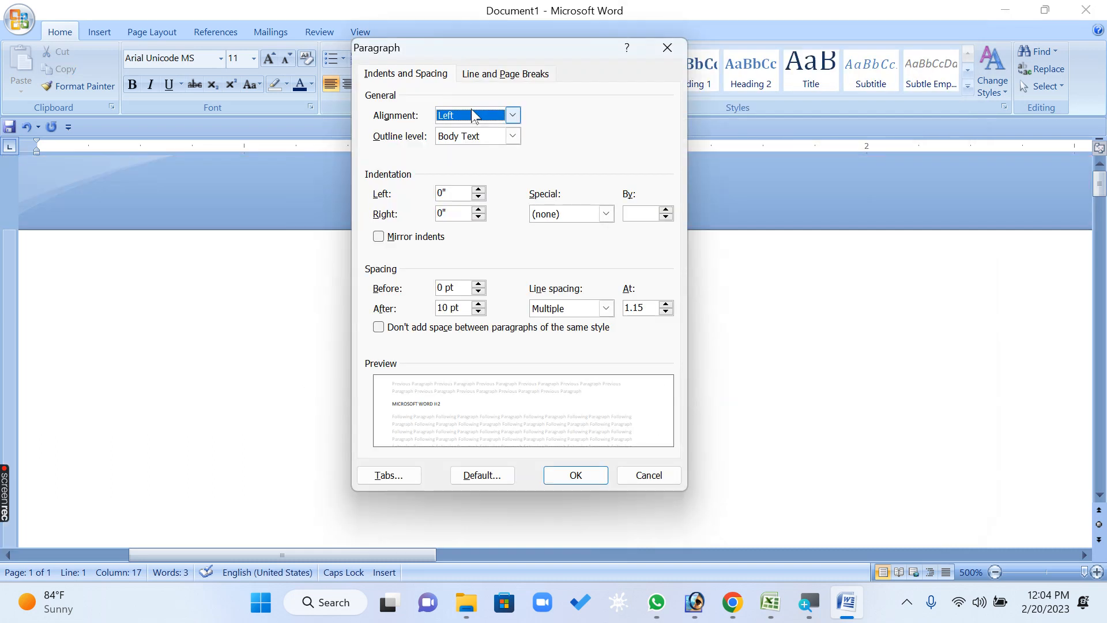
left_click(810, 305)
key("Escape")
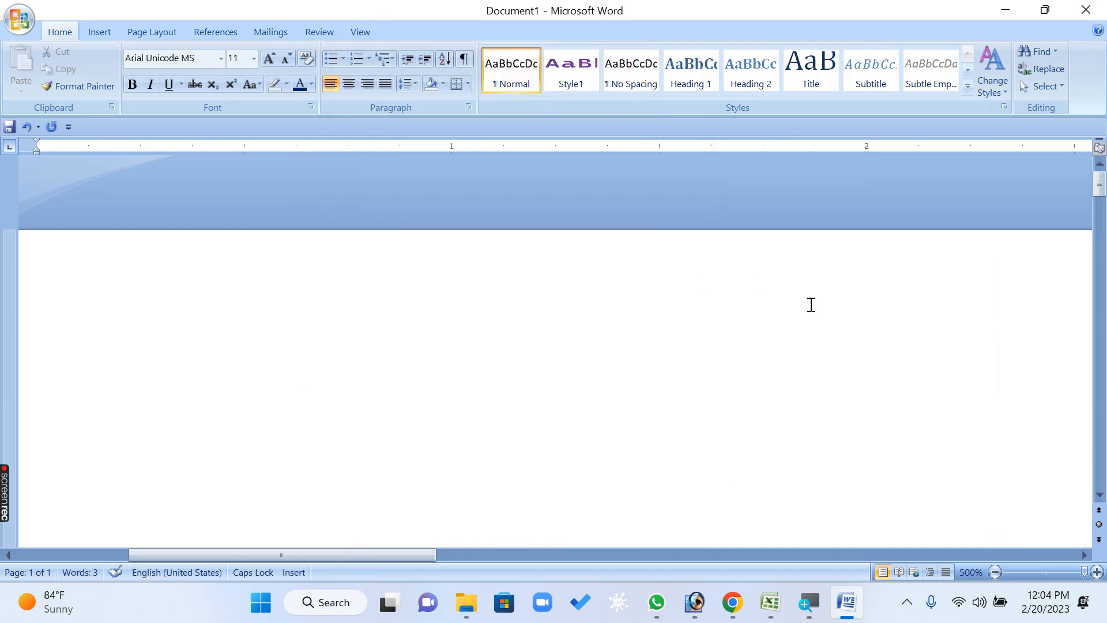
Replace the whole document content with sample paragraphs generated by =RAND()
scroll(811, 306, "down", 20, "ctrl")
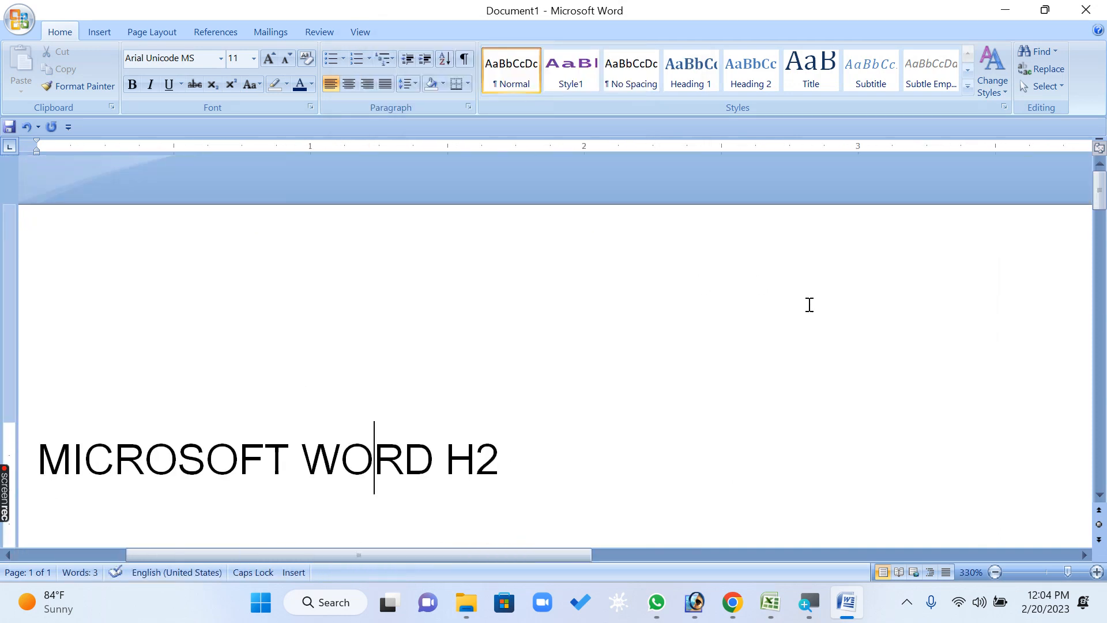
scroll(810, 305, "down", 13, "ctrl")
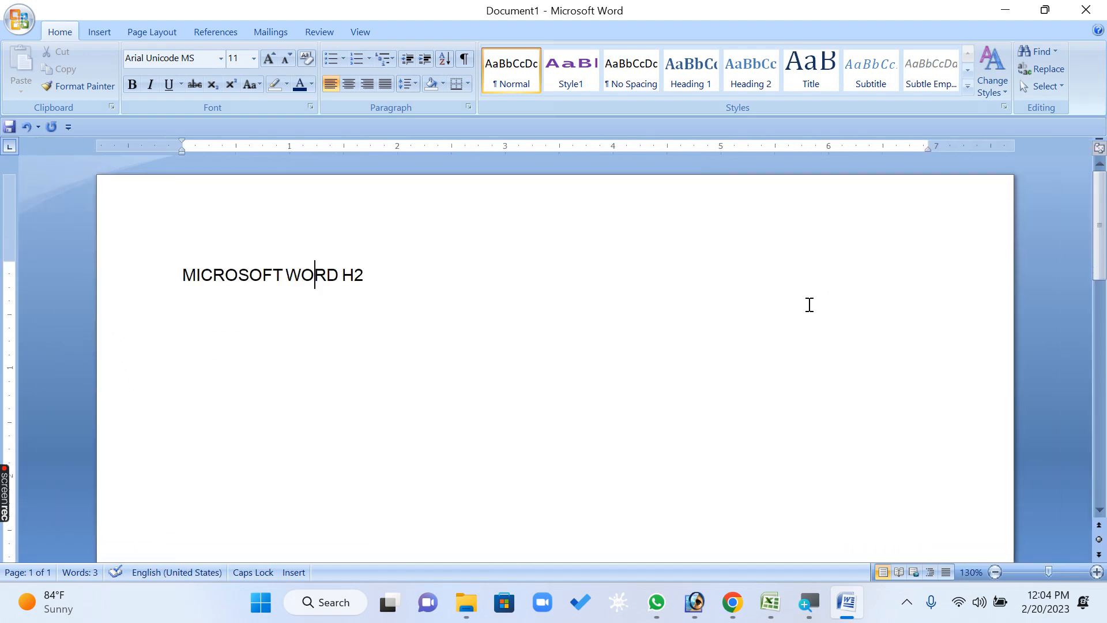
key("ctrl+a")
type("=RAN")
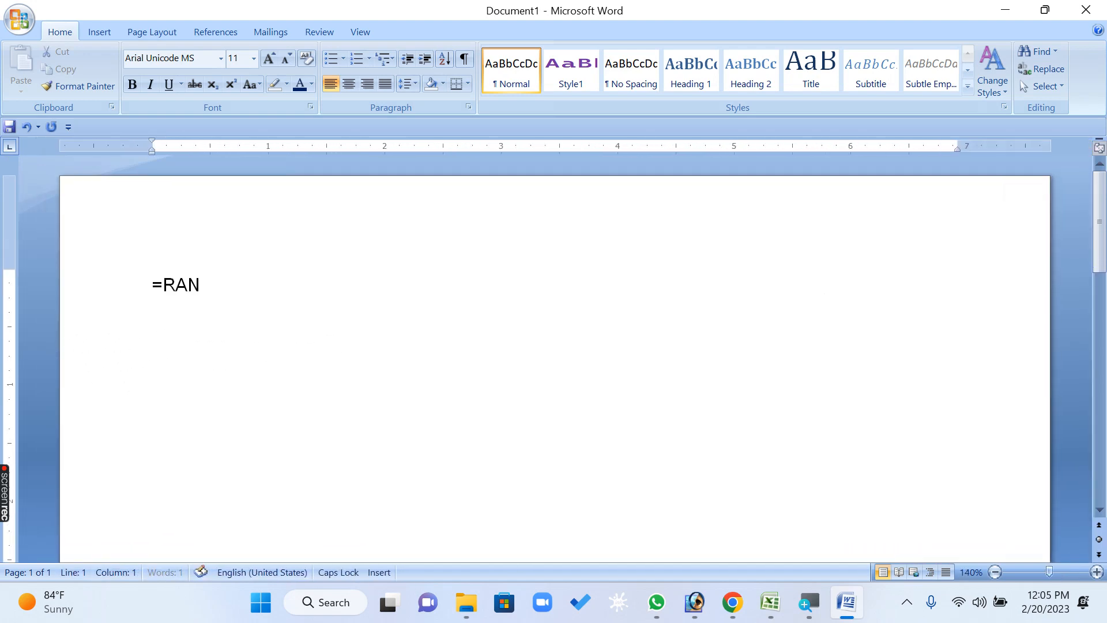
type("D()")
key("Return")
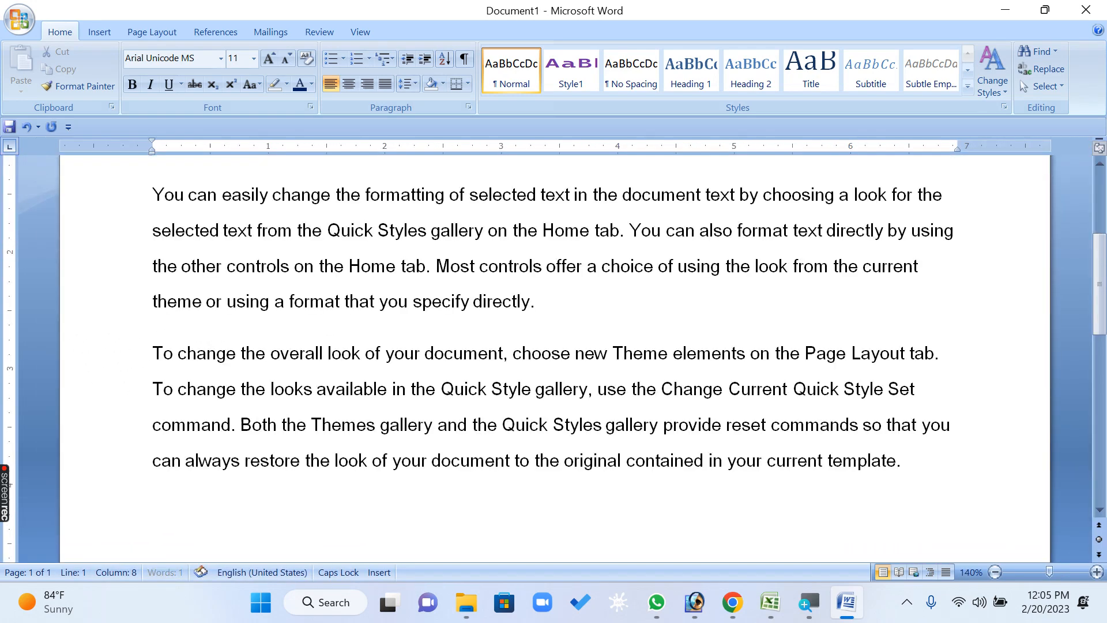
Examine the alignment options in the Paragraph settings for the whole document text and leave them without applying a change
key("ctrl+a")
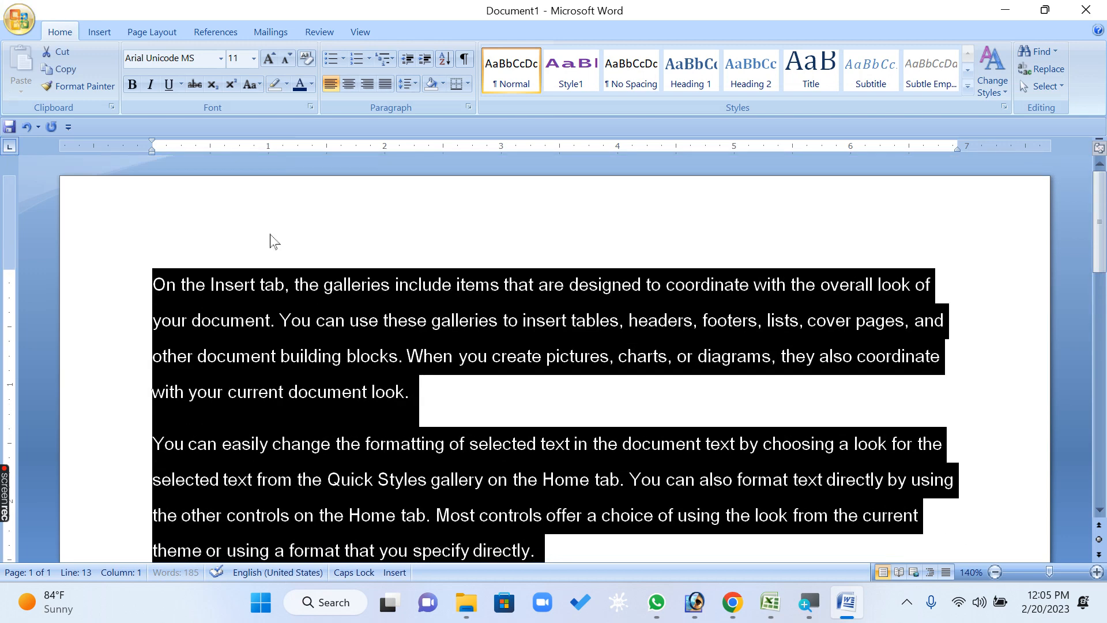
left_click(465, 108)
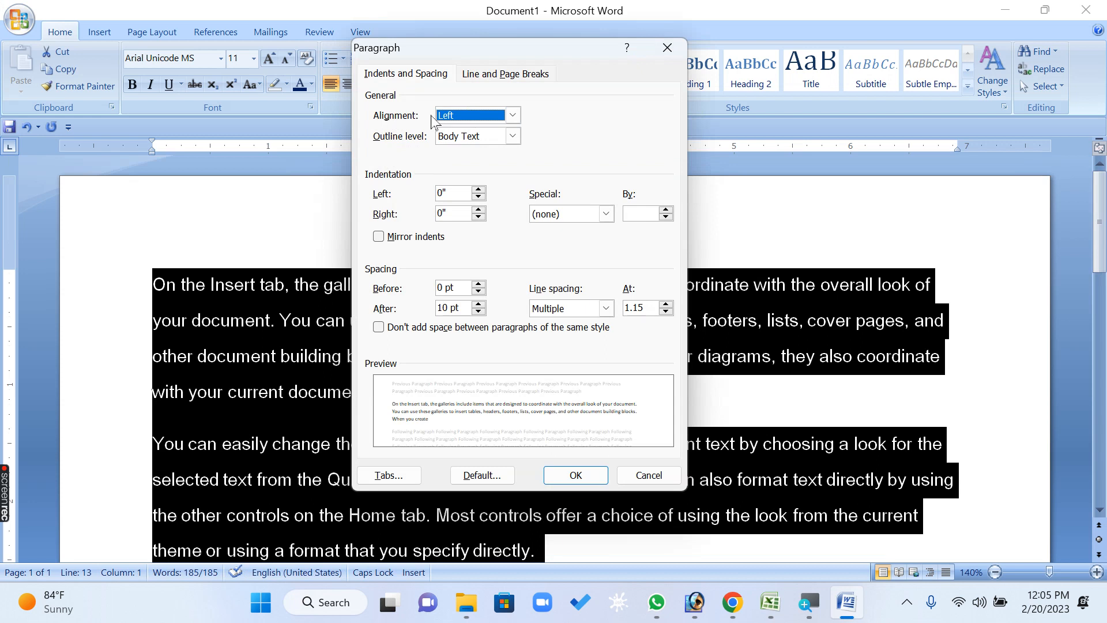
left_click(510, 117)
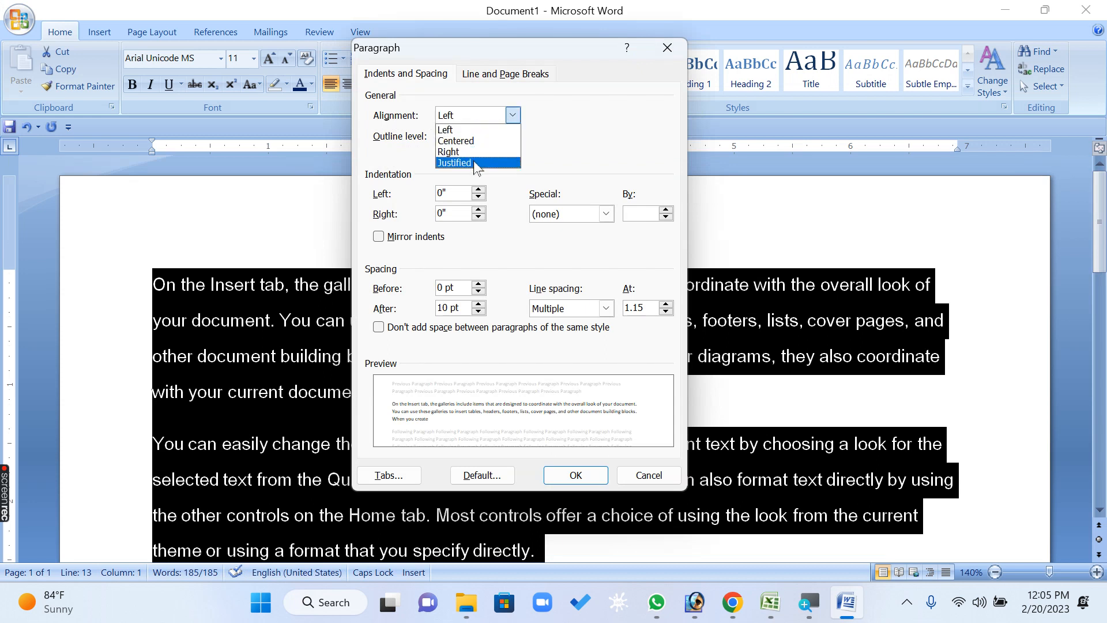
left_click(444, 130)
left_click_drag(425, 51, 409, 145)
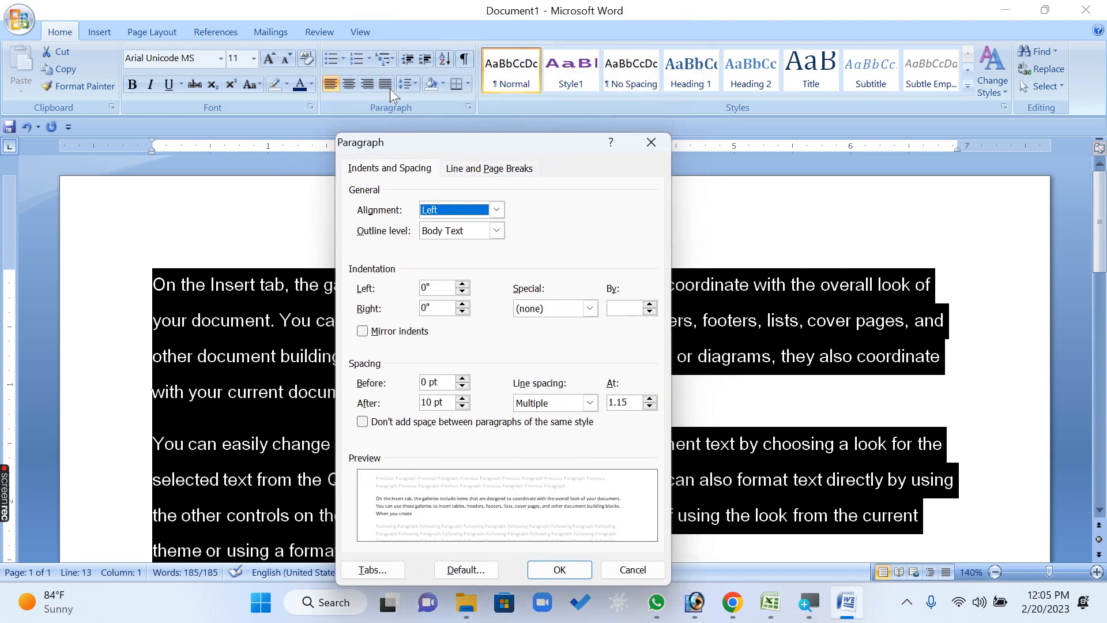
left_click_drag(485, 144, 473, 64)
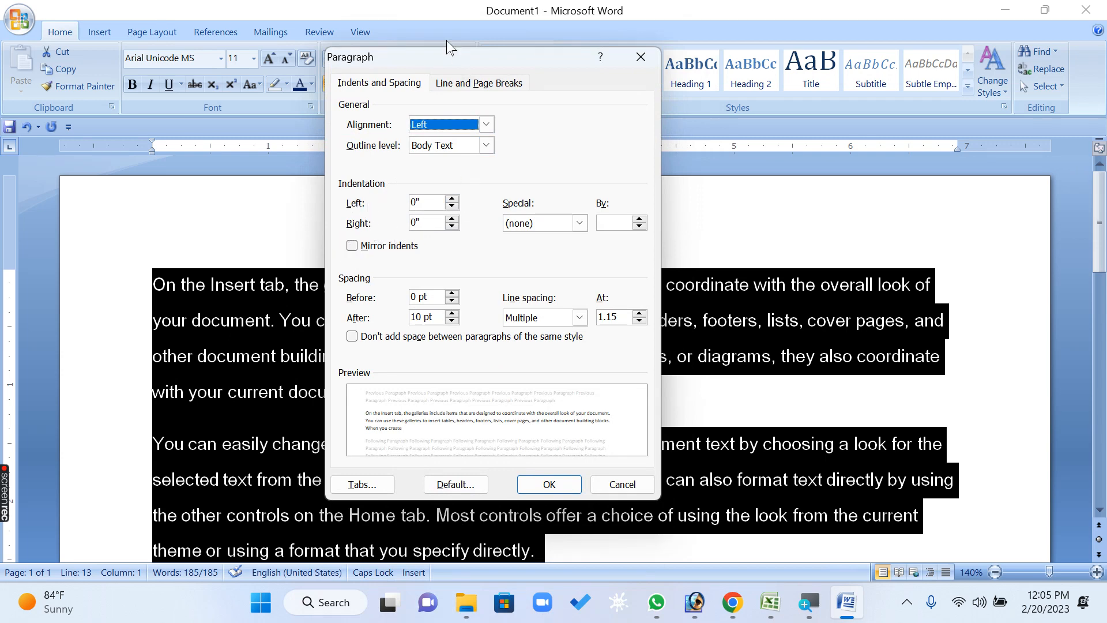
left_click_drag(450, 52, 420, 209)
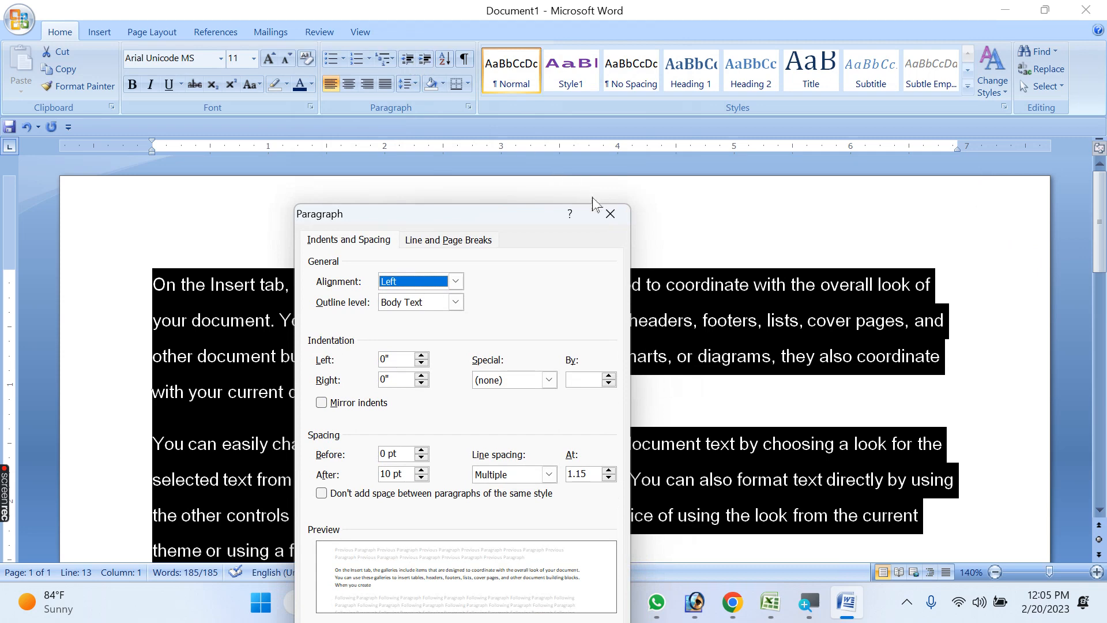
left_click(610, 214)
Increase the indent of all selected paragraphs to 2 inches and decrease it back to the page margin
left_click(430, 64)
left_click(431, 63)
left_click(430, 63)
left_click(430, 64)
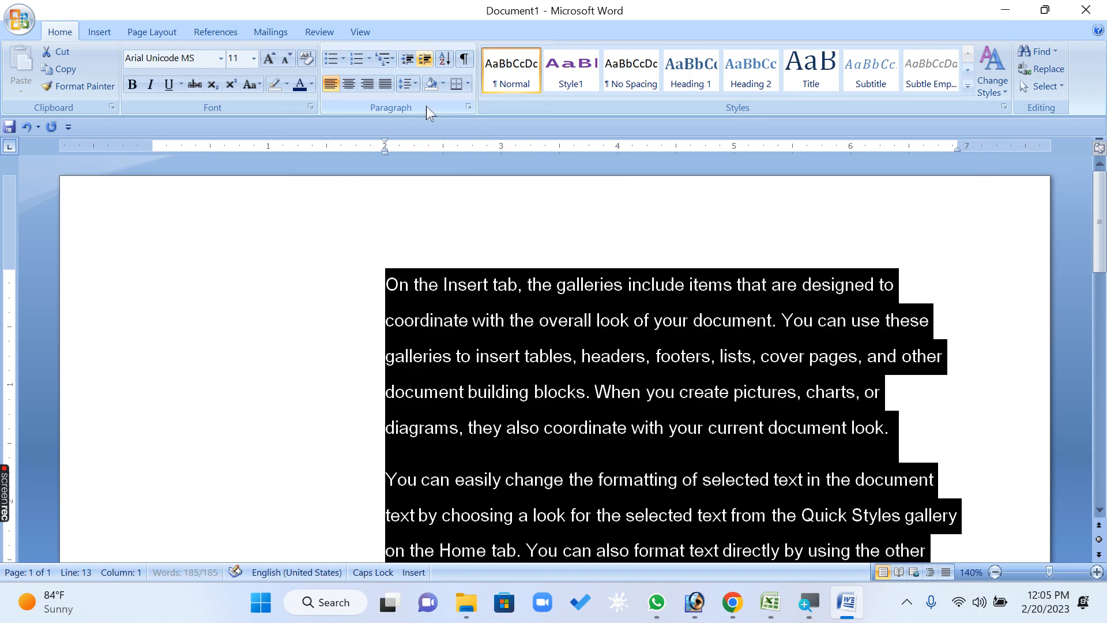
left_click(407, 60)
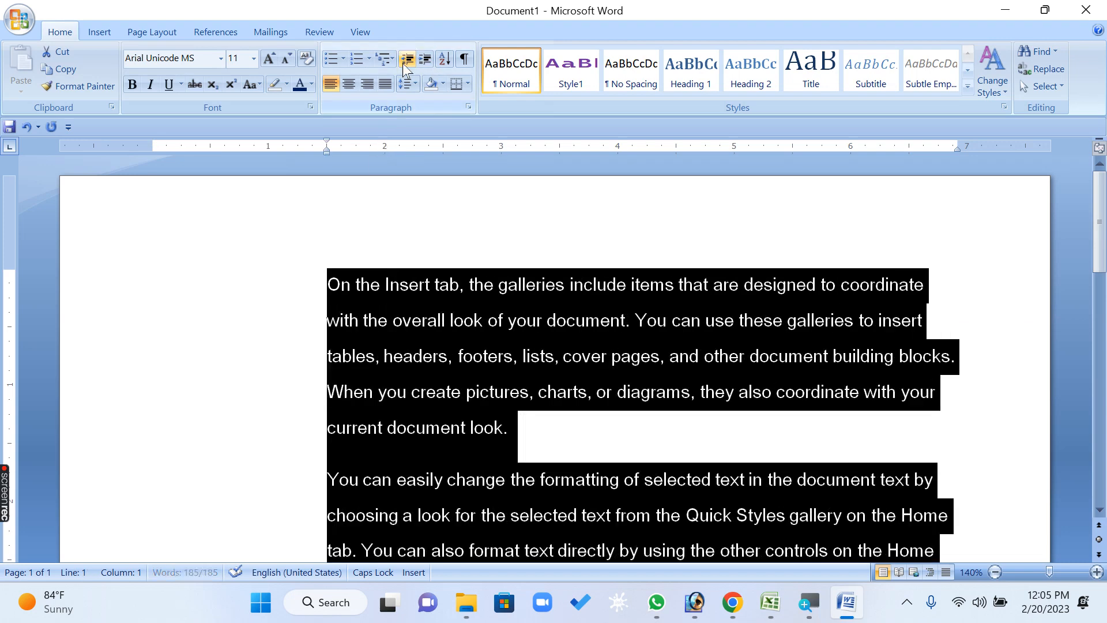
left_click(406, 60)
Set the left indentation of all selected paragraphs to 1.1" in the Paragraph settings
left_click(468, 107)
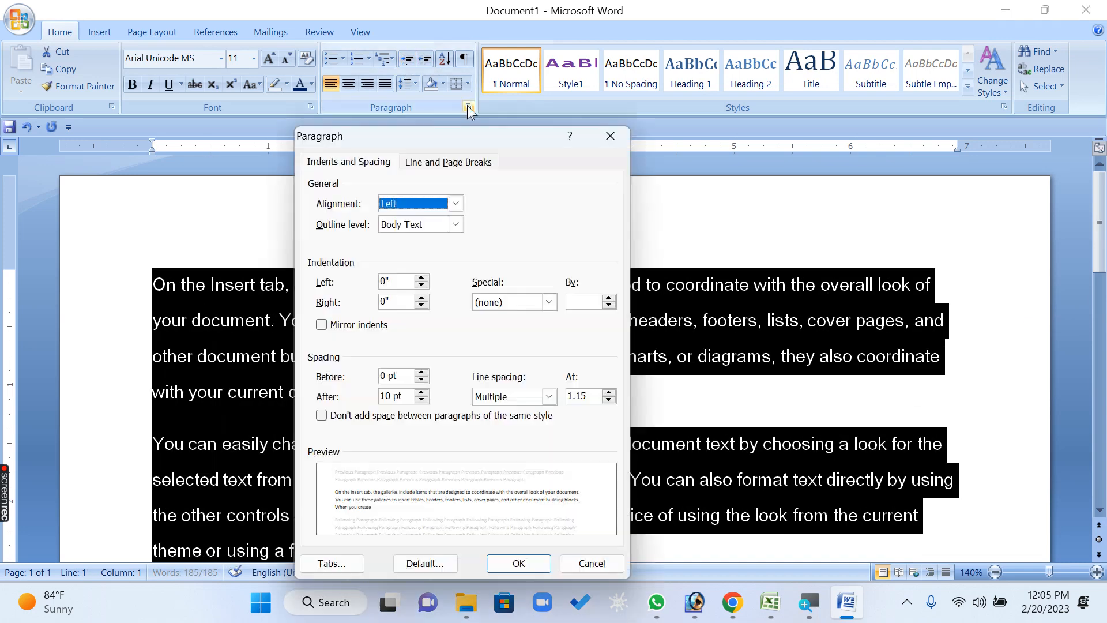
left_click(421, 278)
left_click(422, 278)
left_click(422, 278)
left_click(421, 278)
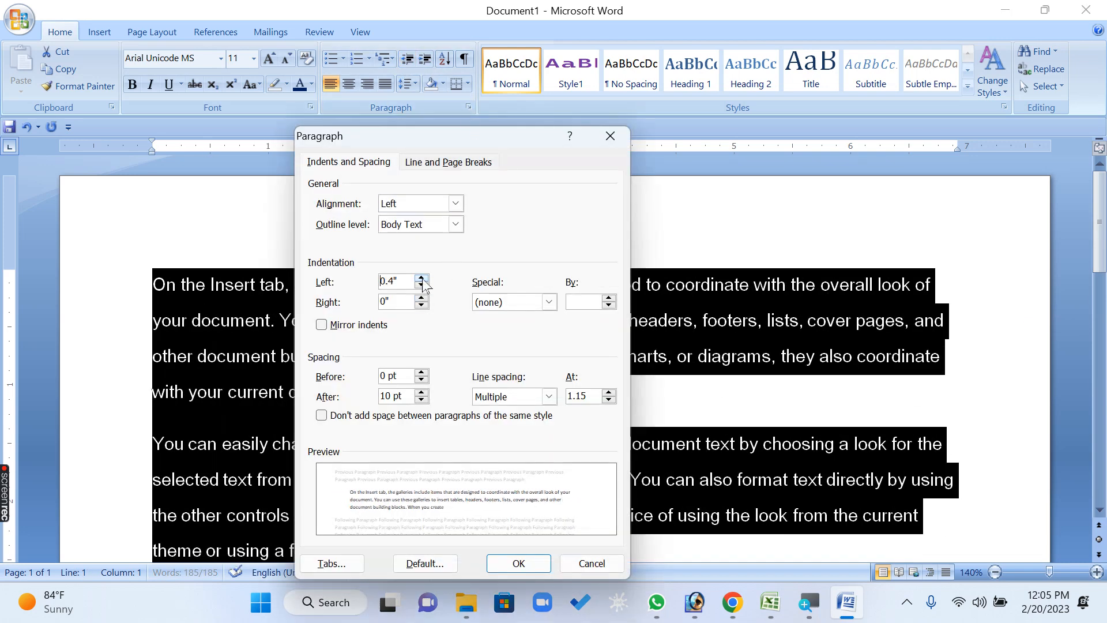
left_click(422, 278)
left_click(422, 278)
left_click(422, 279)
left_click(421, 278)
left_click(422, 278)
left_click(421, 278)
left_click(422, 278)
left_click(519, 564)
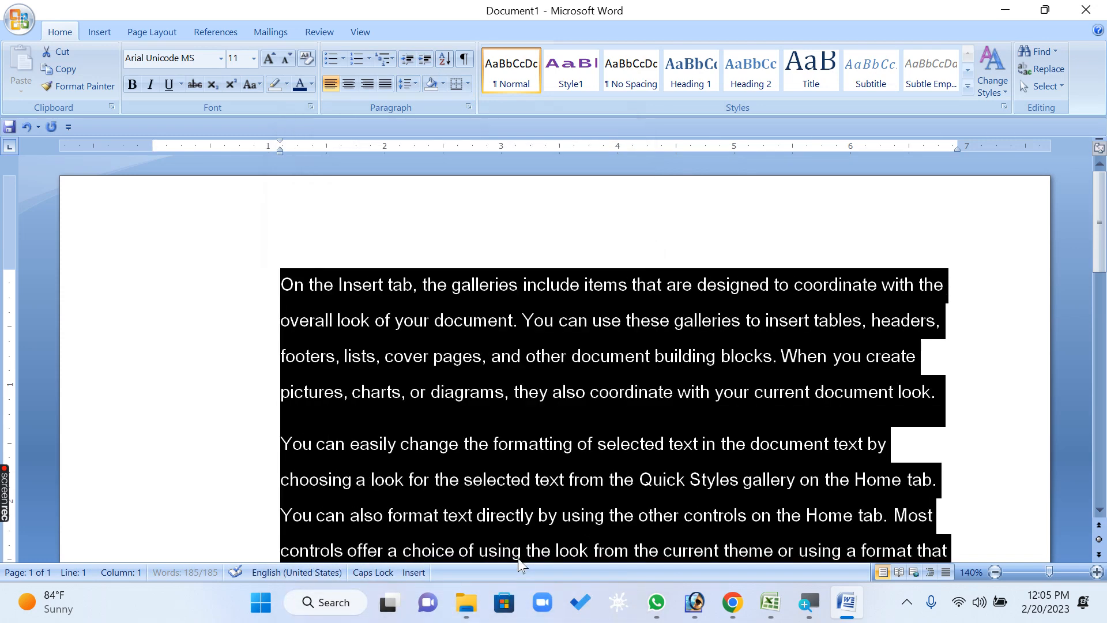
Set the left indentation of all selected paragraphs back to 0"
left_click(469, 107)
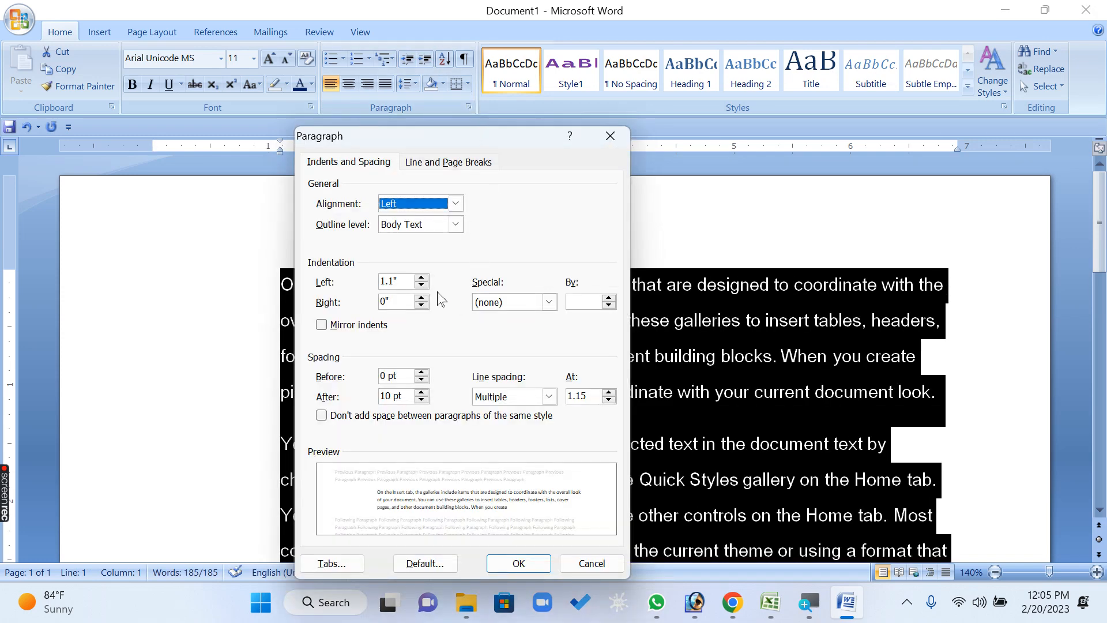
left_click(422, 285)
left_click(422, 285)
left_click(422, 285)
left_click(422, 287)
left_click(421, 287)
left_click(421, 287)
left_click(422, 287)
left_click(421, 287)
left_click(422, 286)
left_click(422, 287)
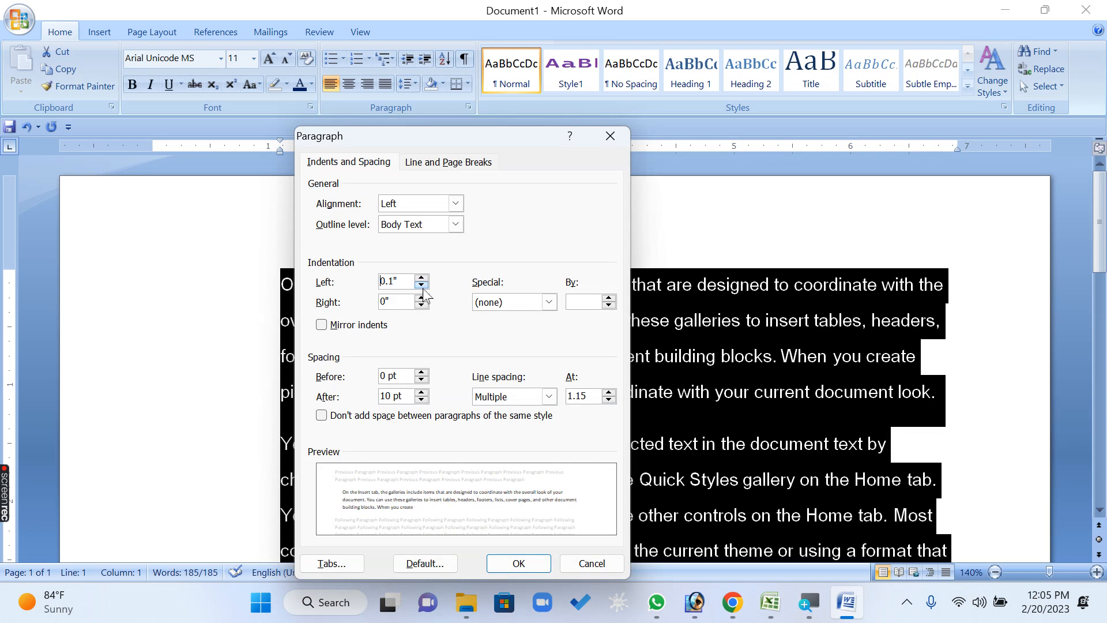
left_click(422, 287)
left_click(514, 568)
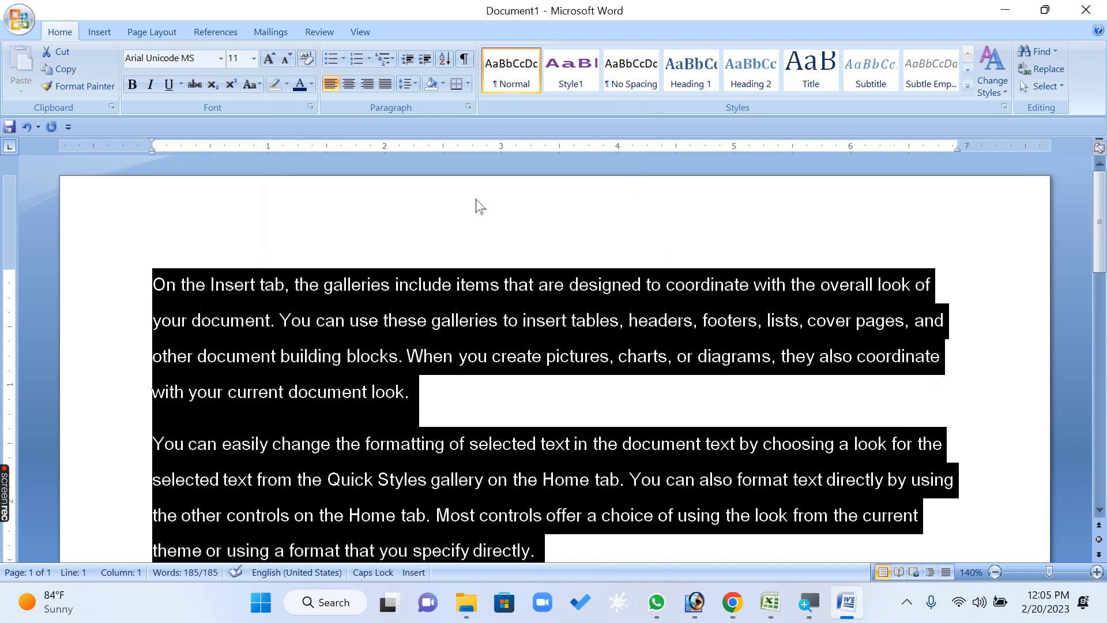
Set the right indentation of all selected paragraphs to 2" in the Paragraph settings
left_click(469, 107)
left_click(422, 298)
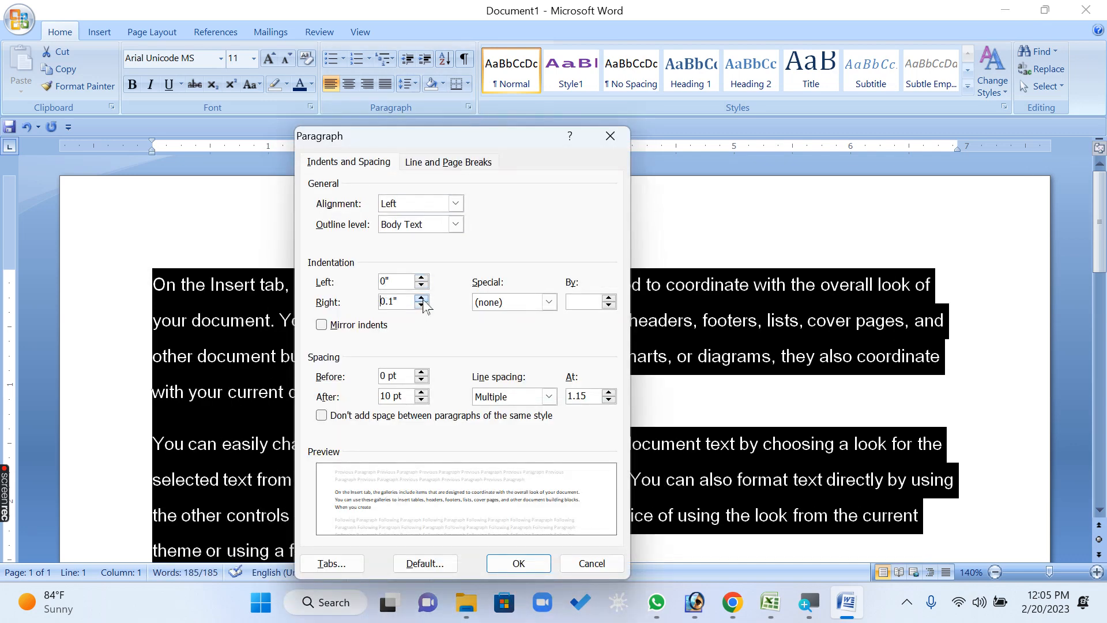
left_click(422, 298)
left_click(421, 298)
left_click(422, 299)
left_click(422, 298)
left_click(421, 298)
left_click(422, 298)
left_click(422, 298)
left_click(422, 298)
left_click(421, 299)
left_click(422, 298)
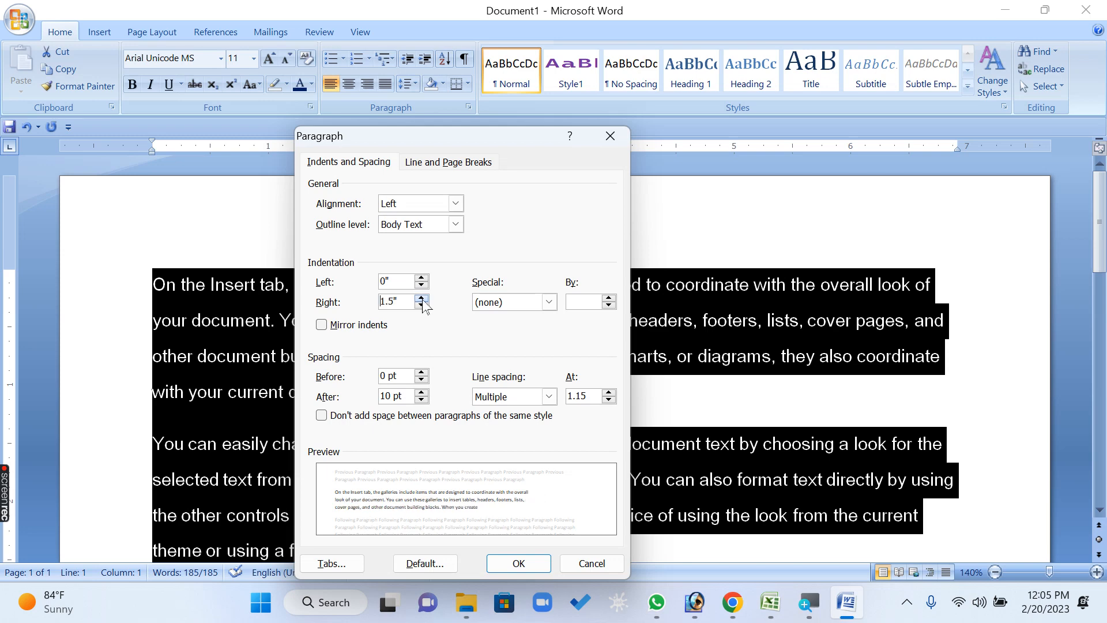
left_click(421, 298)
left_click(421, 299)
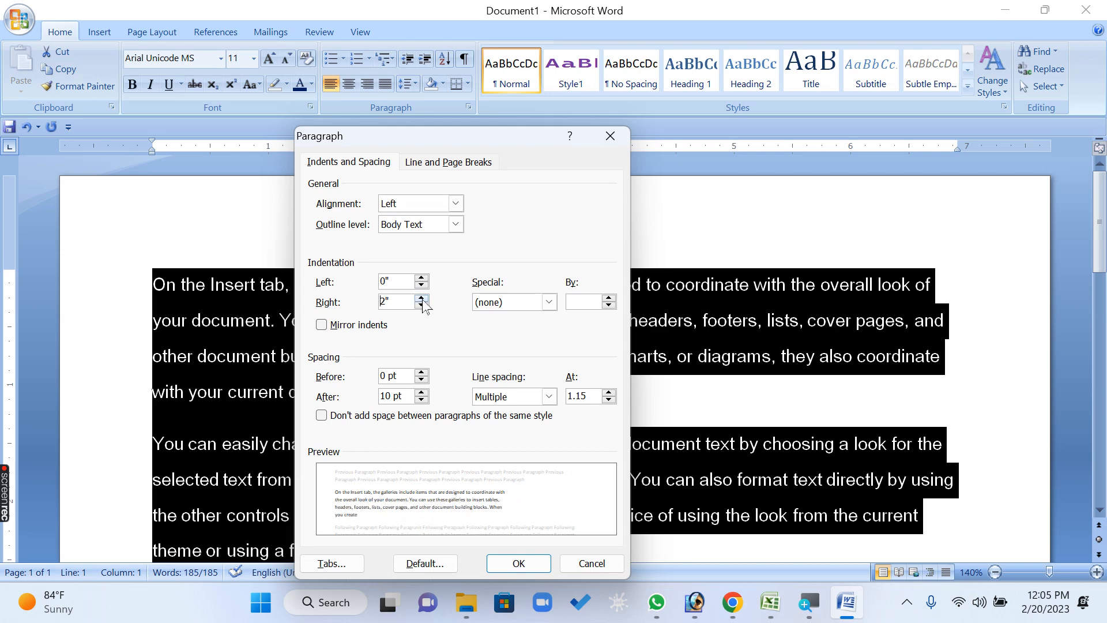
left_click(516, 567)
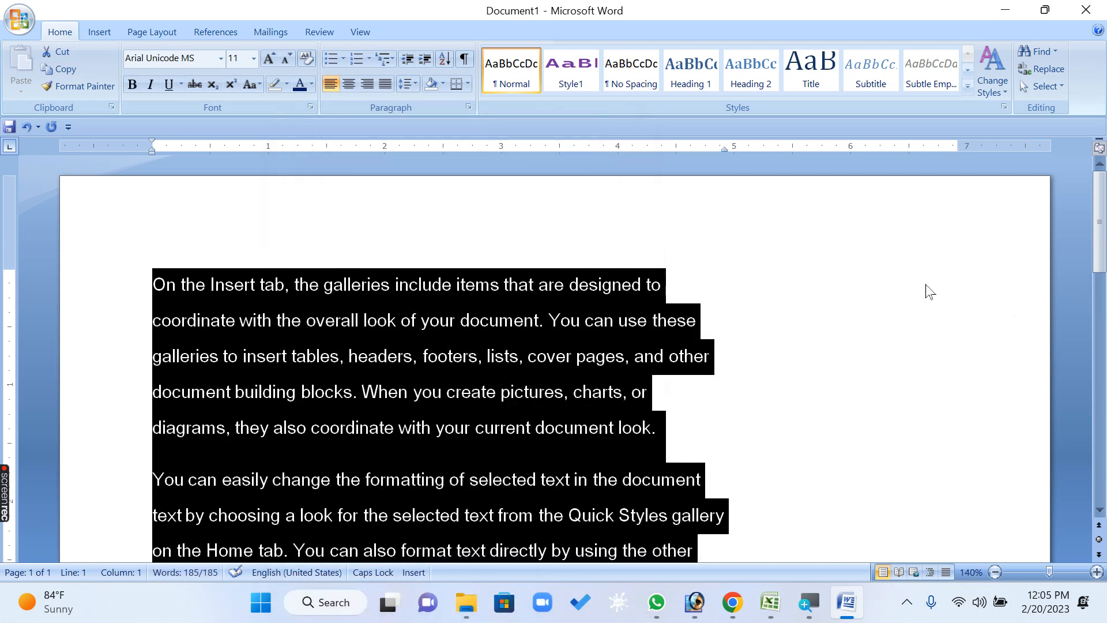
Set the right indentation of all selected paragraphs back to 0"
left_click(470, 107)
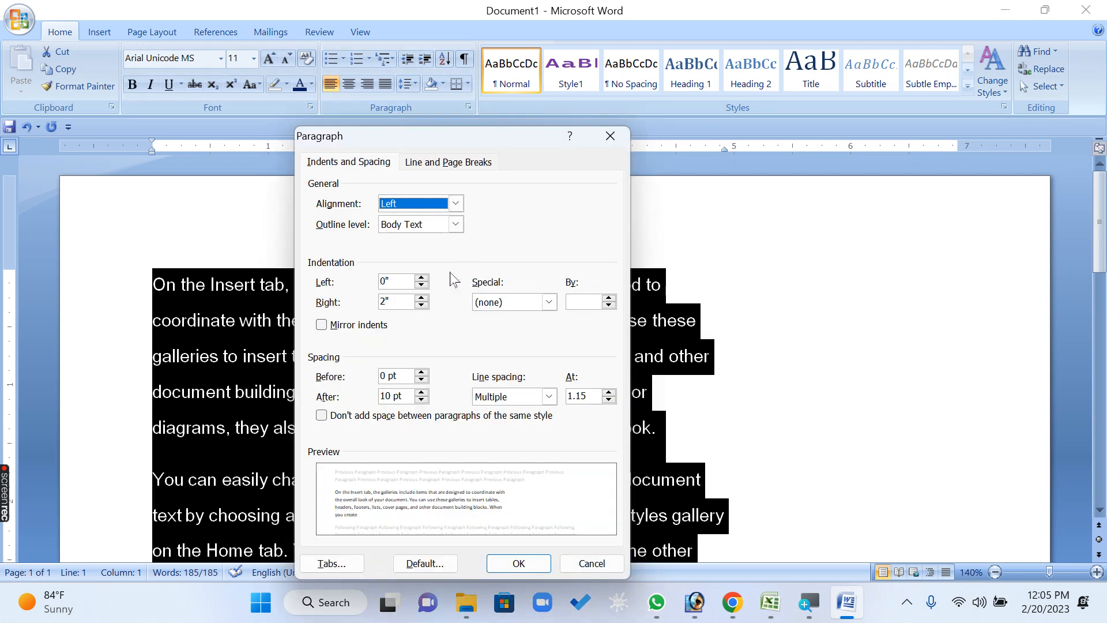
left_click(424, 306)
left_click(423, 307)
left_click(422, 306)
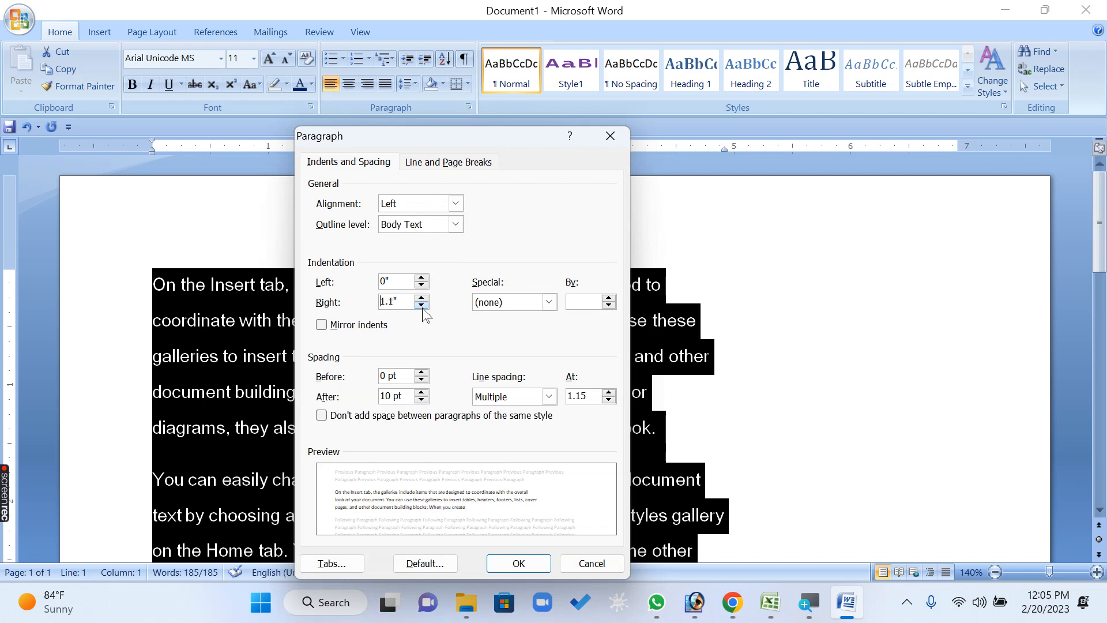
left_click(421, 306)
left_click(422, 306)
left_click(422, 306)
left_click(422, 305)
left_click(422, 306)
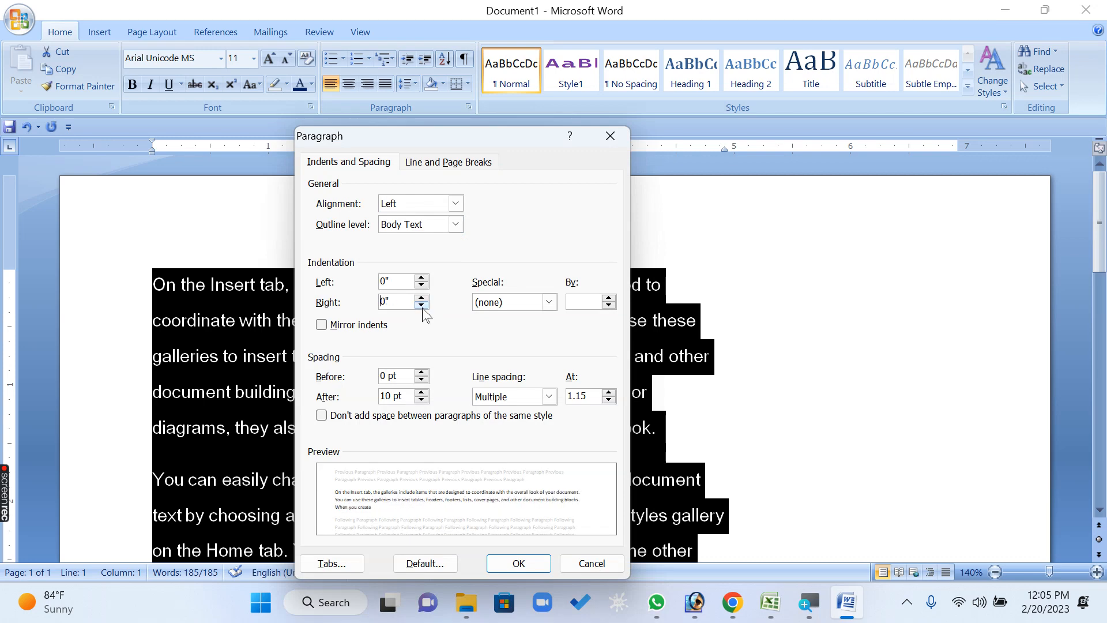
left_click(514, 560)
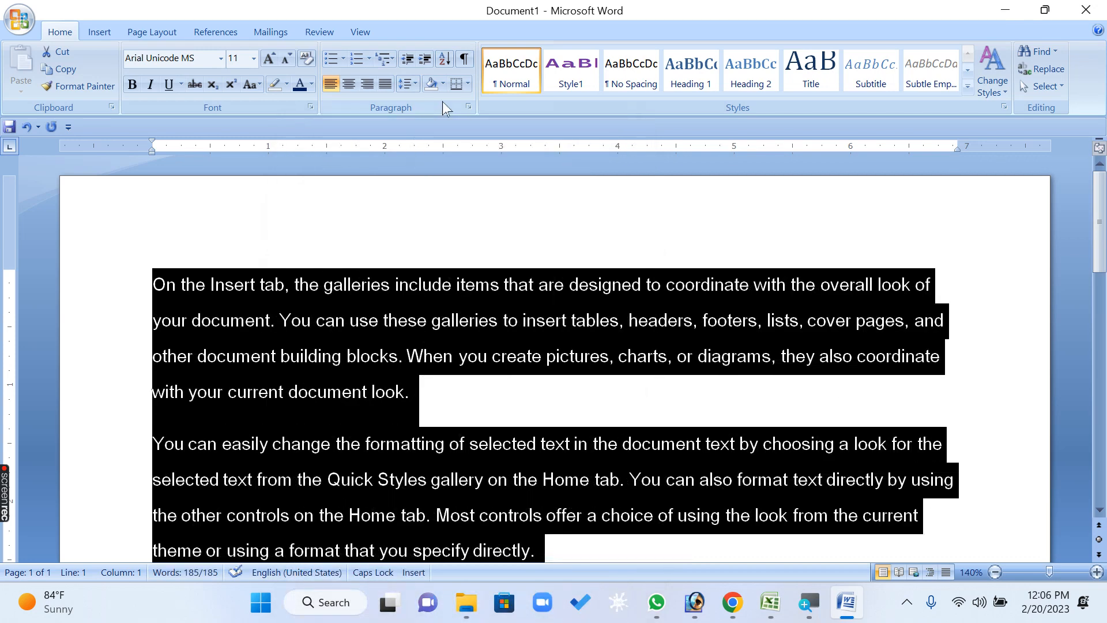
Set the spacing before and after all selected paragraphs to 24 pt each
left_click(469, 107)
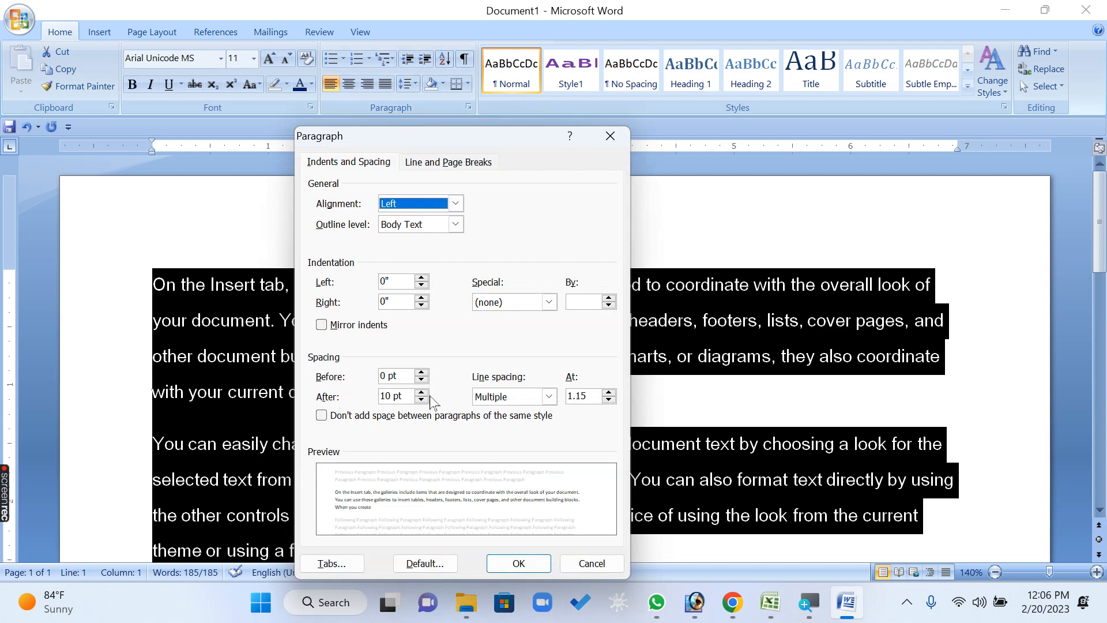
left_click(422, 373)
left_click(423, 373)
left_click(422, 373)
left_click(422, 373)
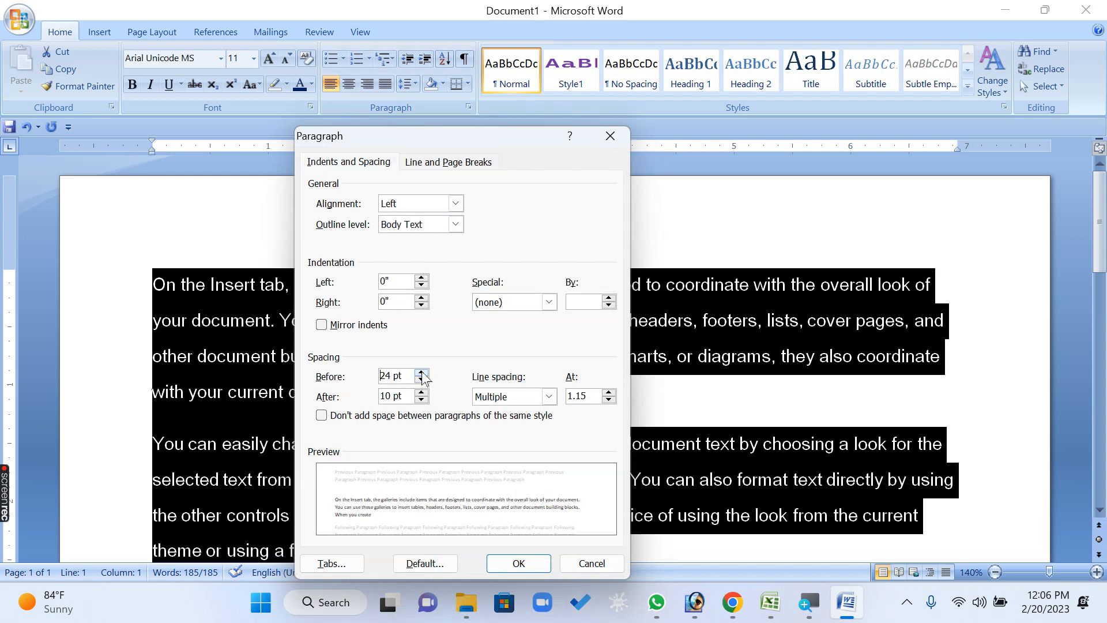
left_click(422, 393)
left_click(422, 393)
left_click(422, 393)
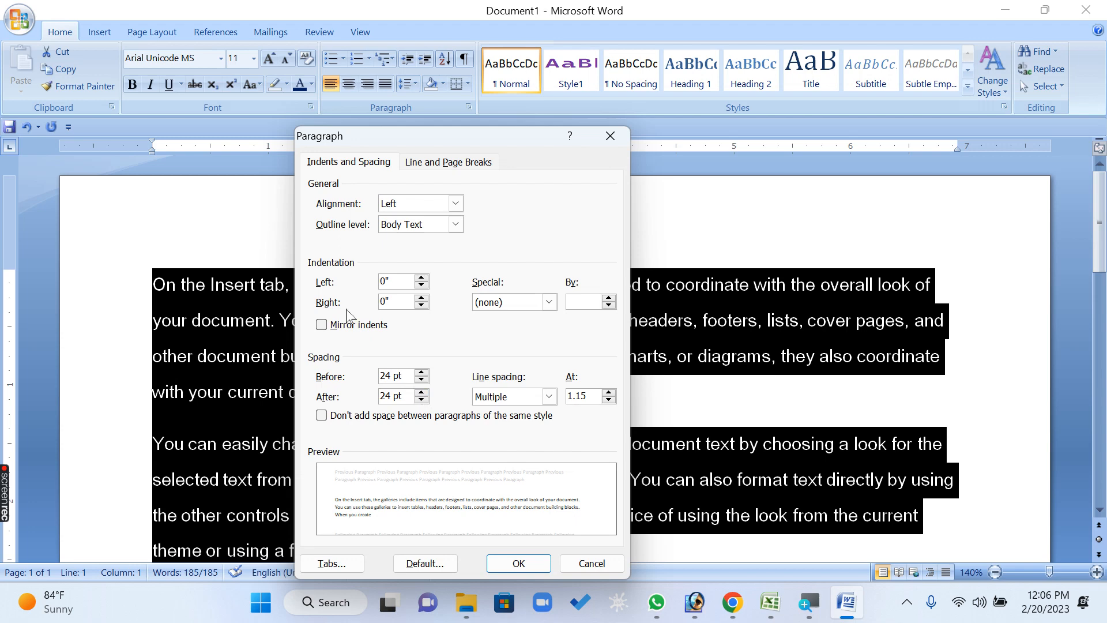
left_click(516, 564)
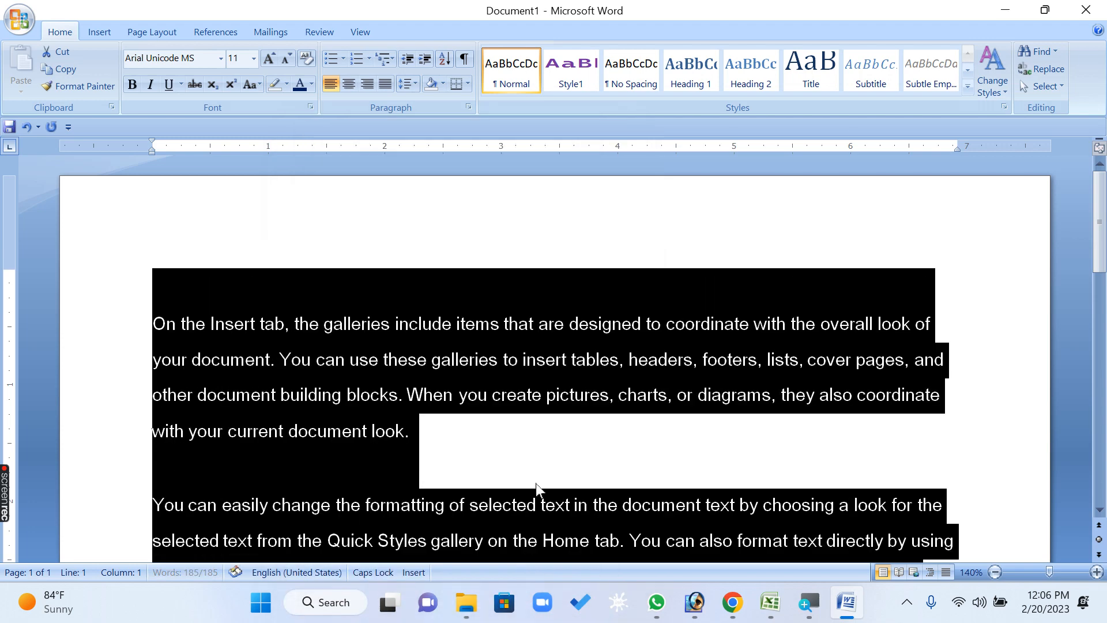
Set the spacing before and after all selected paragraphs to 0
scroll(495, 335, "down", 1)
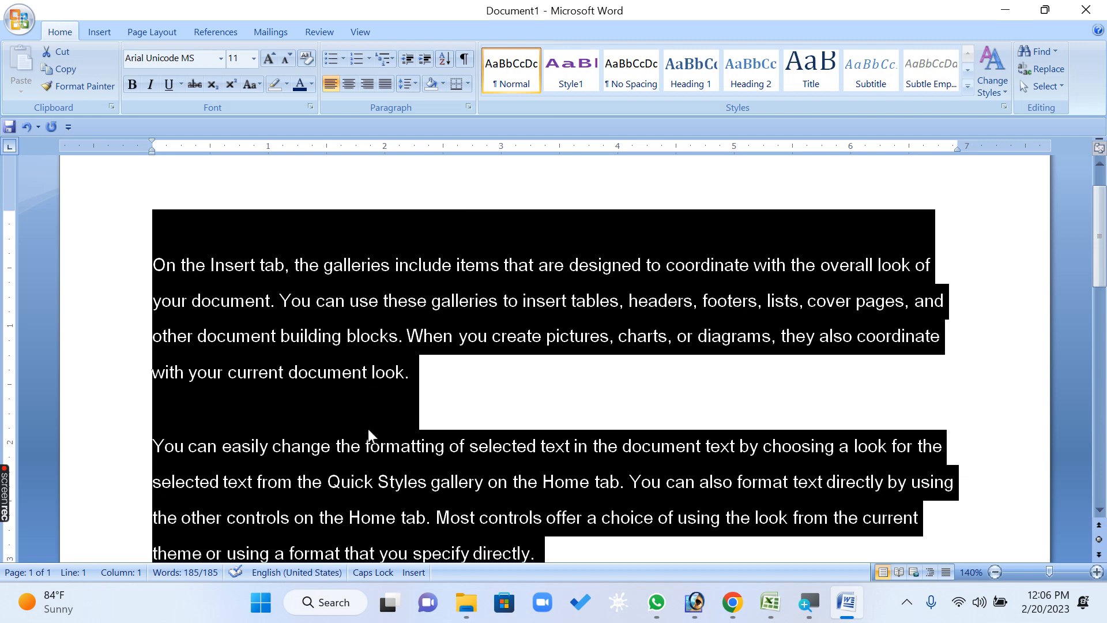
left_click(469, 108)
left_click_drag(408, 378, 378, 377)
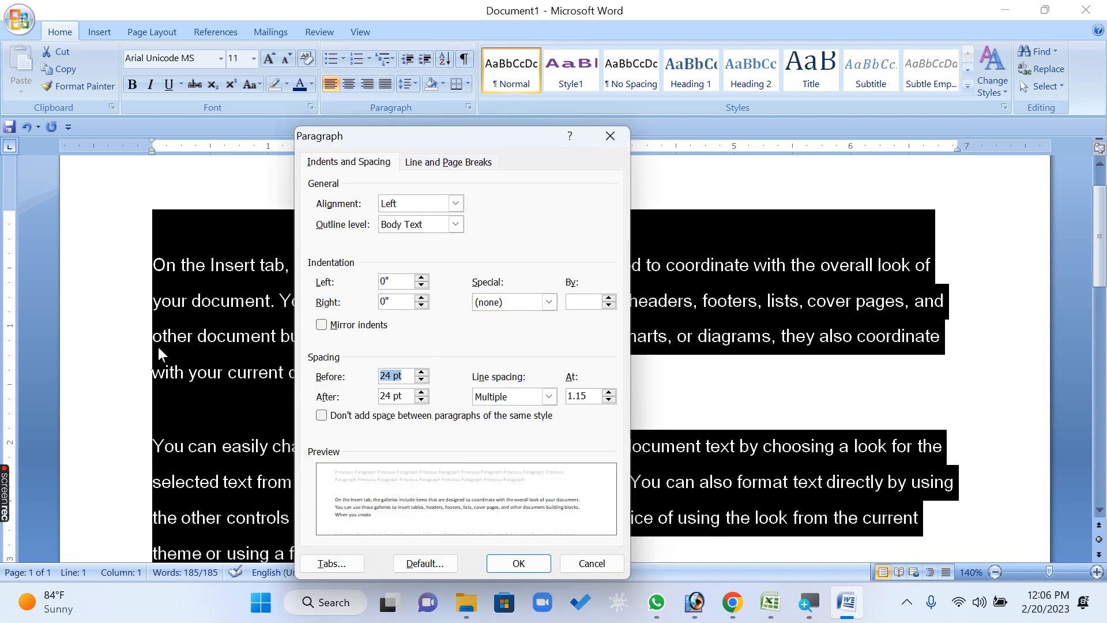
type("0")
left_click_drag(408, 396, 282, 390)
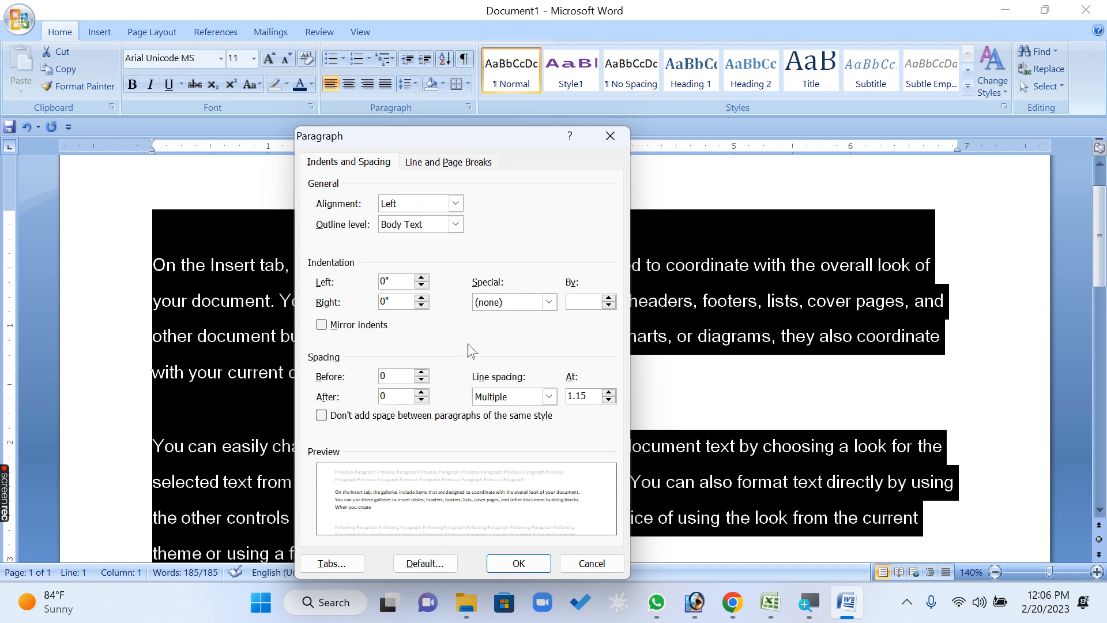
left_click(539, 560)
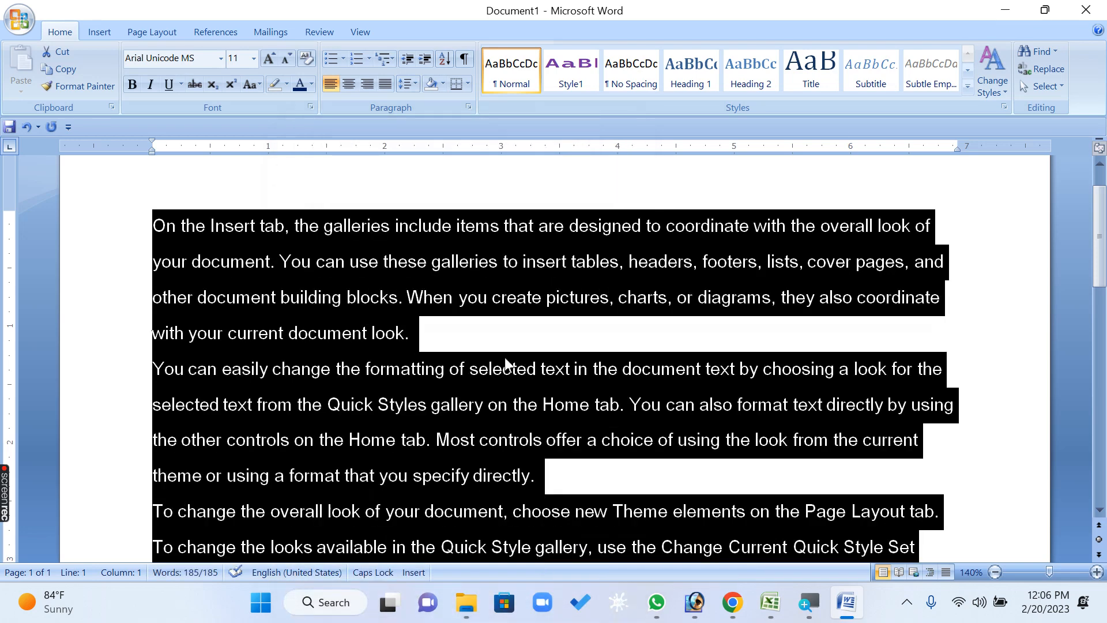
Close the document without saving the changes and restart Word with the winword command to get a blank document
left_click(504, 357)
left_click(1086, 10)
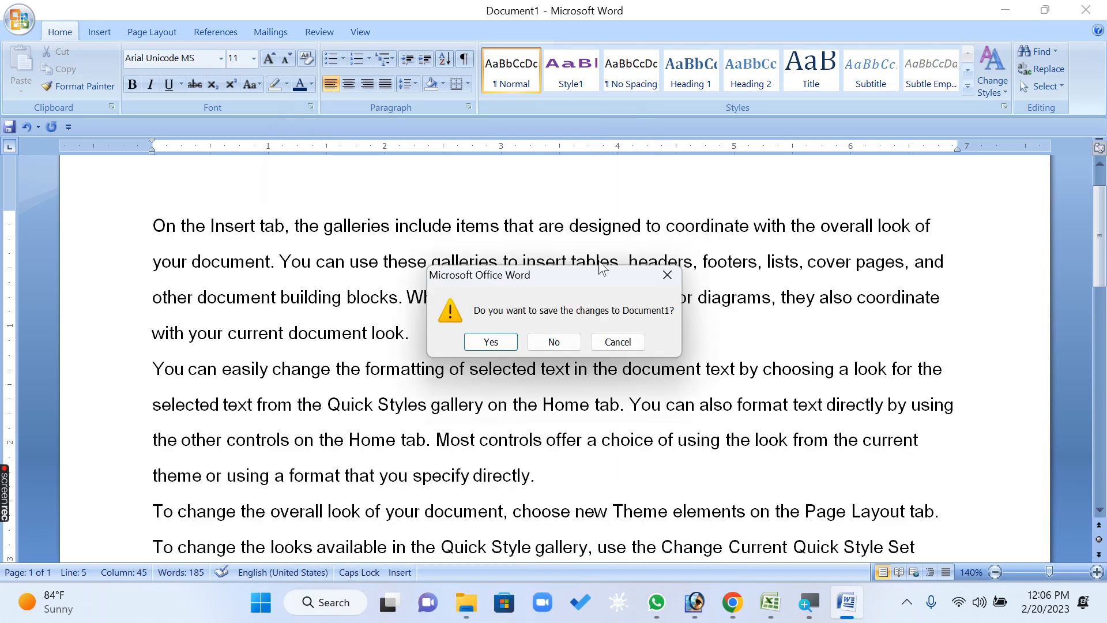
left_click(554, 341)
key("super+r")
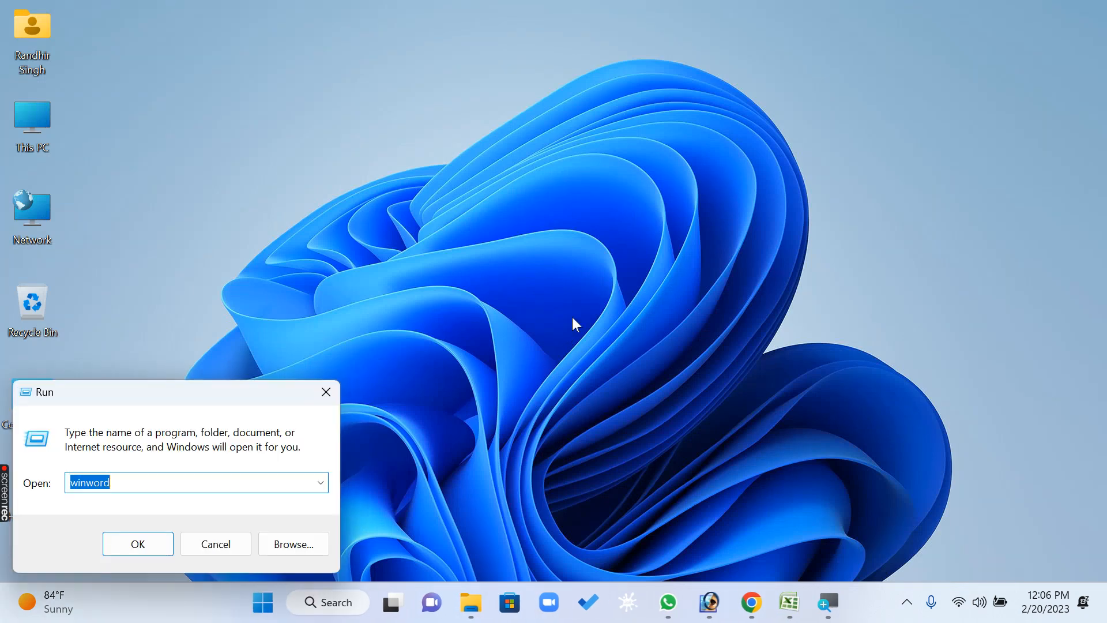
key("Return")
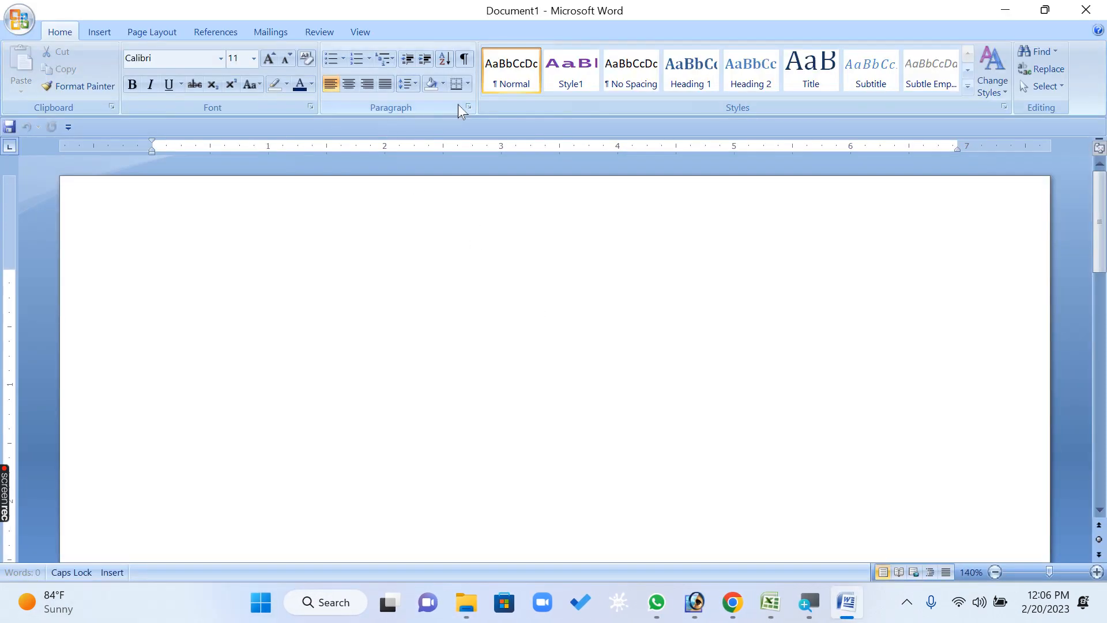
Examine the default paragraph and line spacing settings of the blank document
left_click(467, 107)
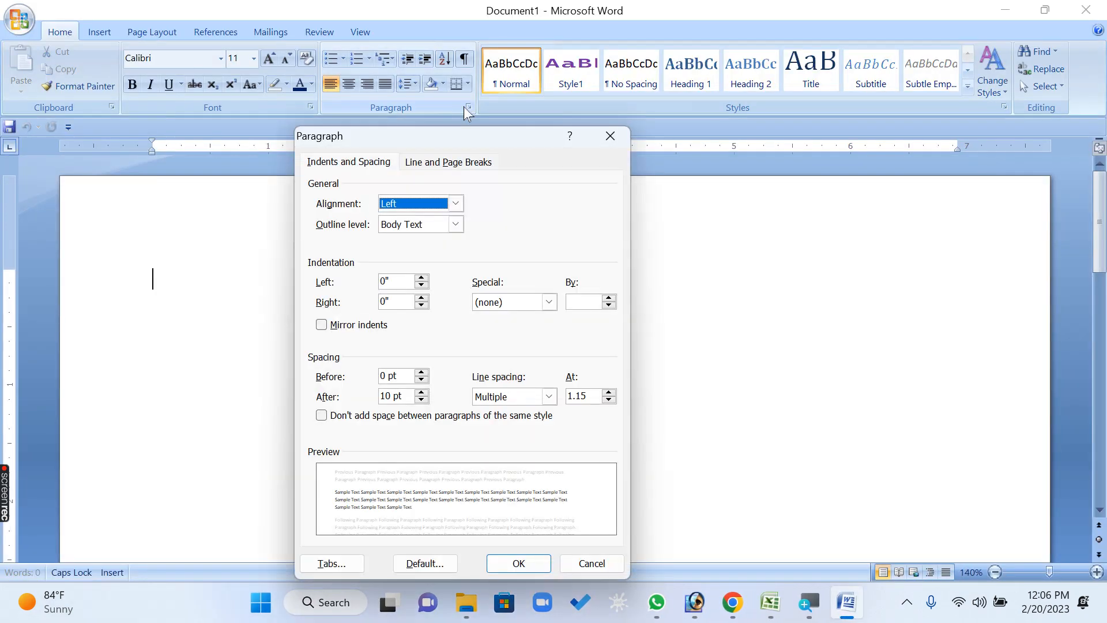
left_click(396, 376)
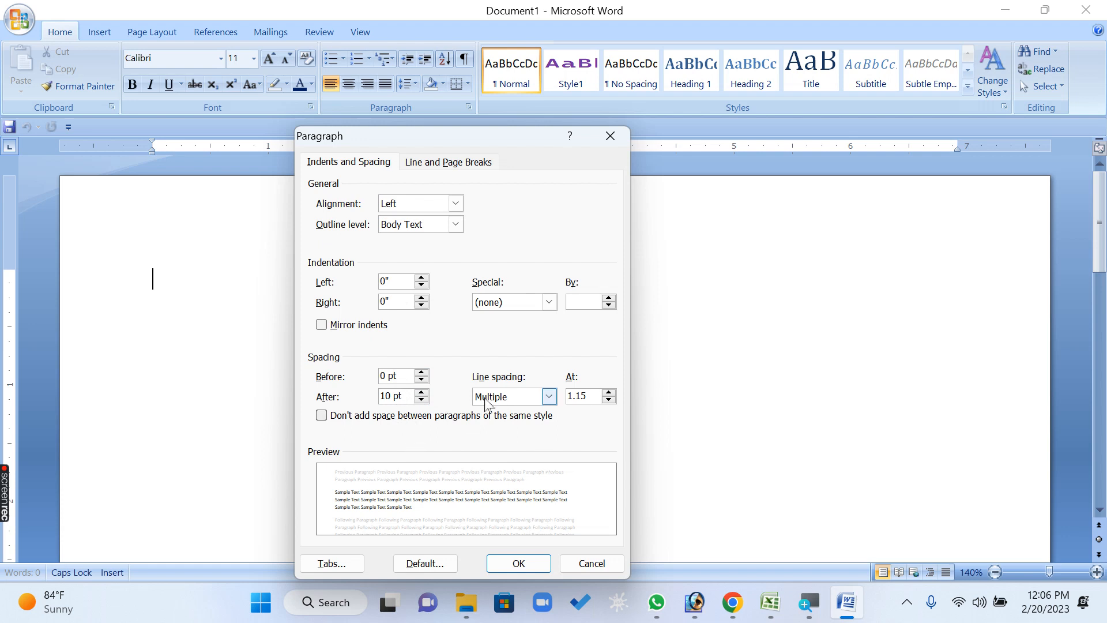
left_click(601, 562)
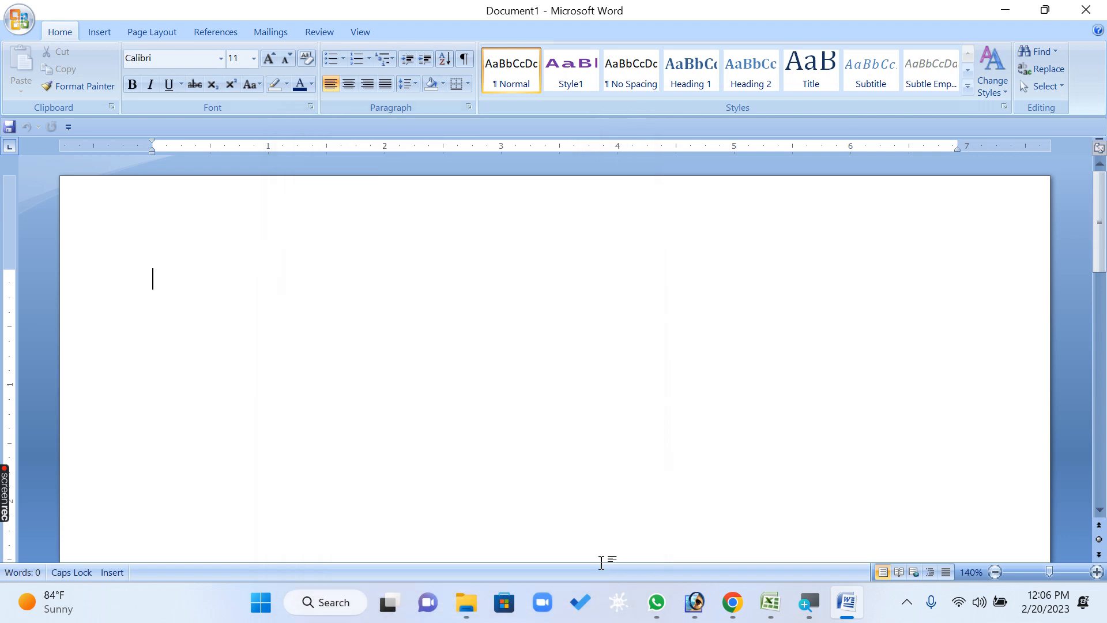
Generate sample paragraphs in the blank document with =RAND()
type("=RAND()")
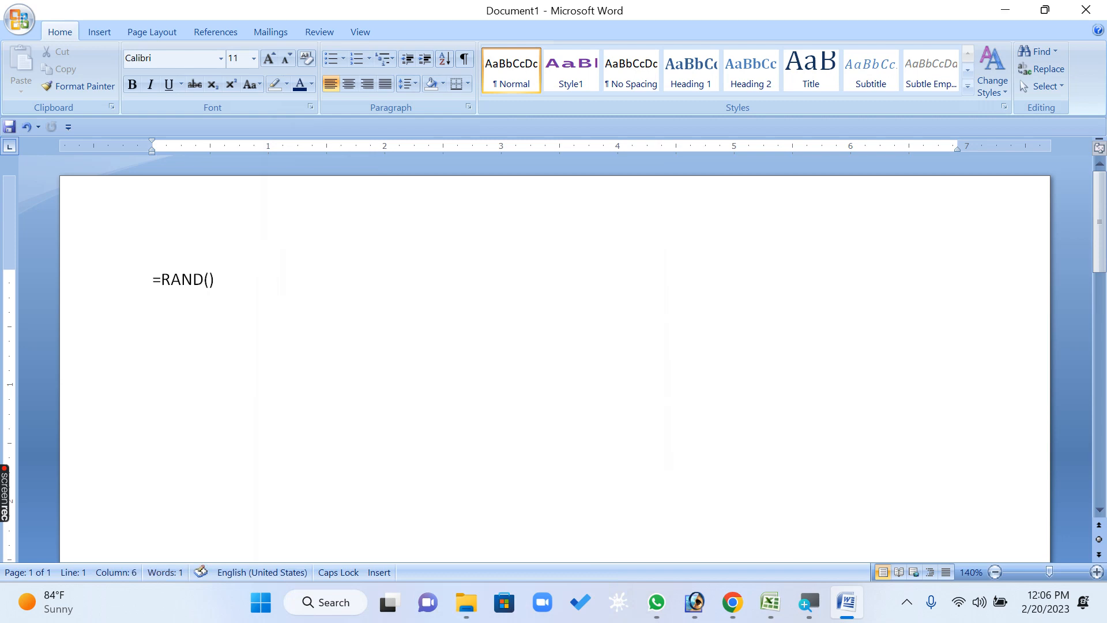
key("Return")
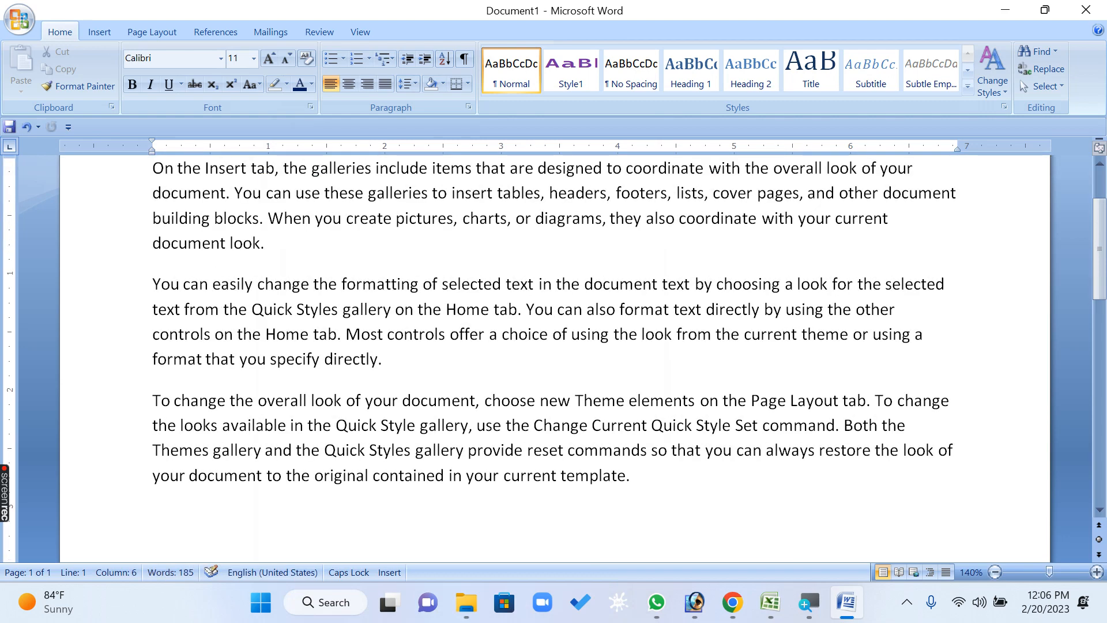
Set the line spacing of all the generated paragraphs to Double
key("ctrl+a")
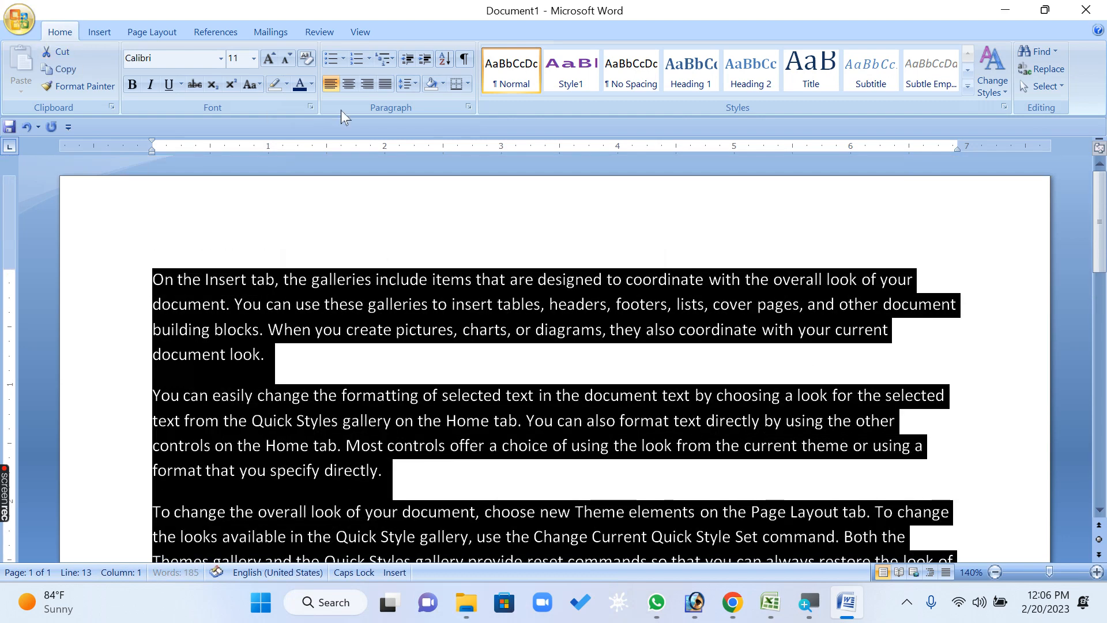
left_click(467, 107)
left_click(505, 398)
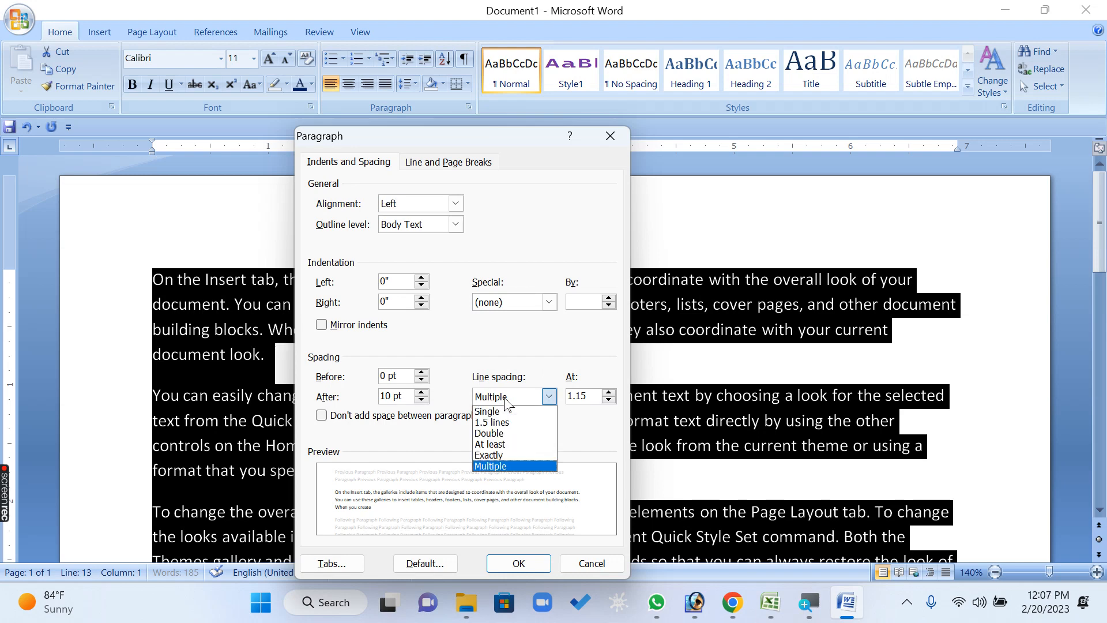
left_click(504, 433)
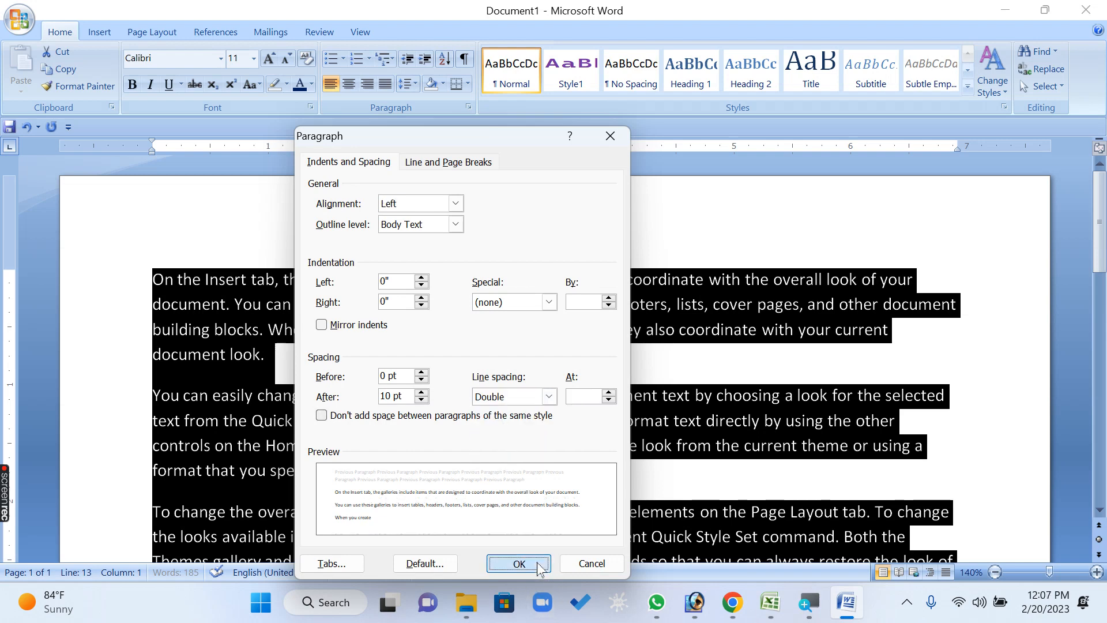
left_click(519, 563)
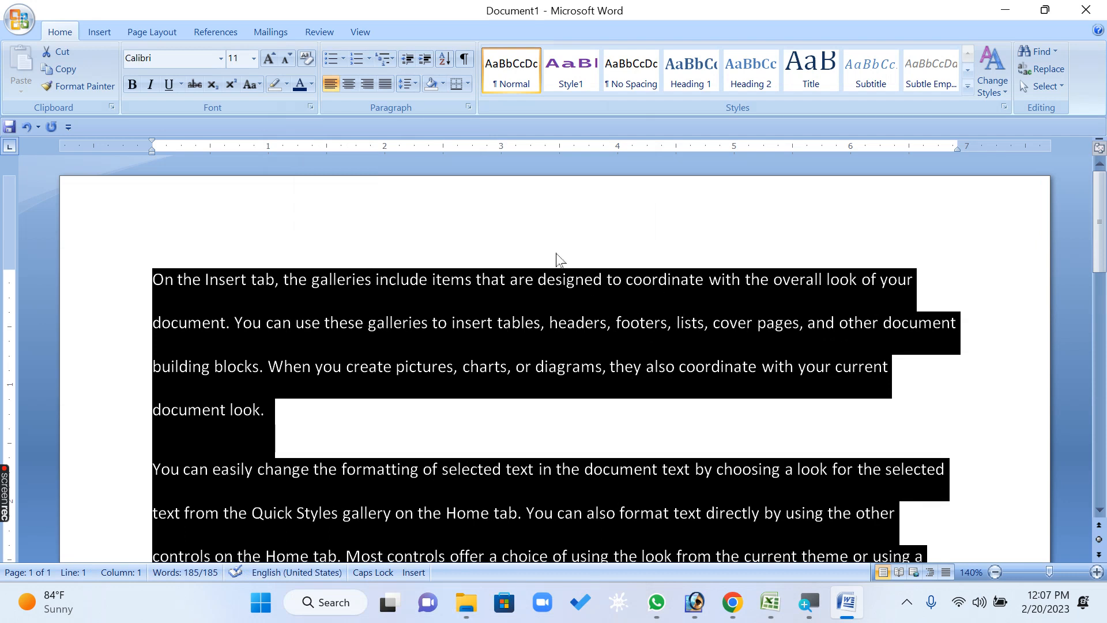
Change the line spacing of all selected paragraphs to Multiple at 6
left_click(469, 108)
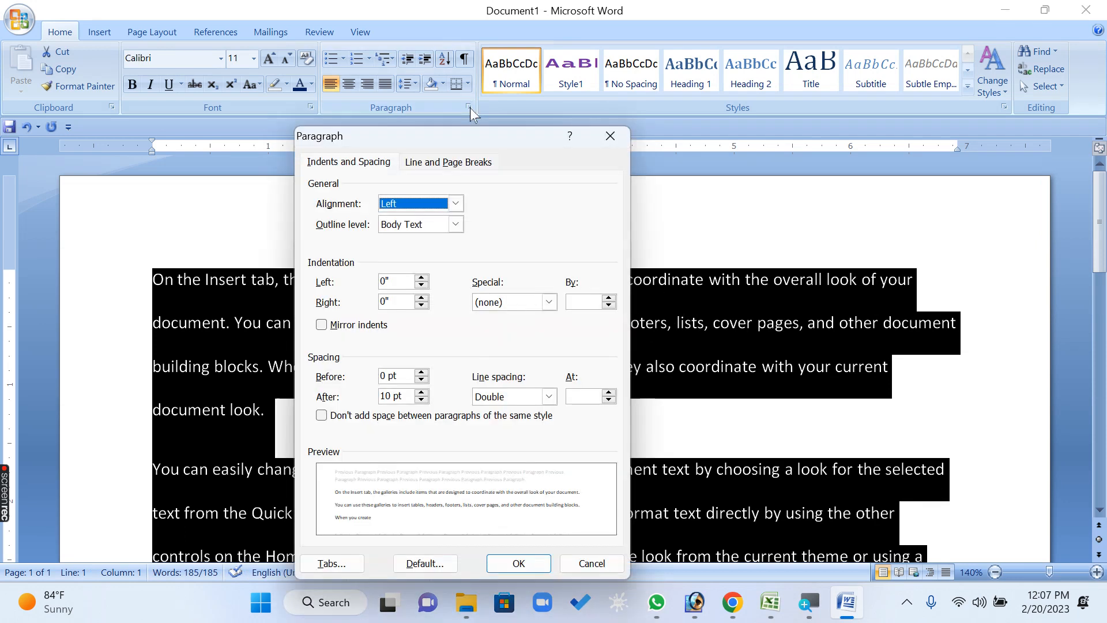
left_click(548, 398)
left_click(511, 468)
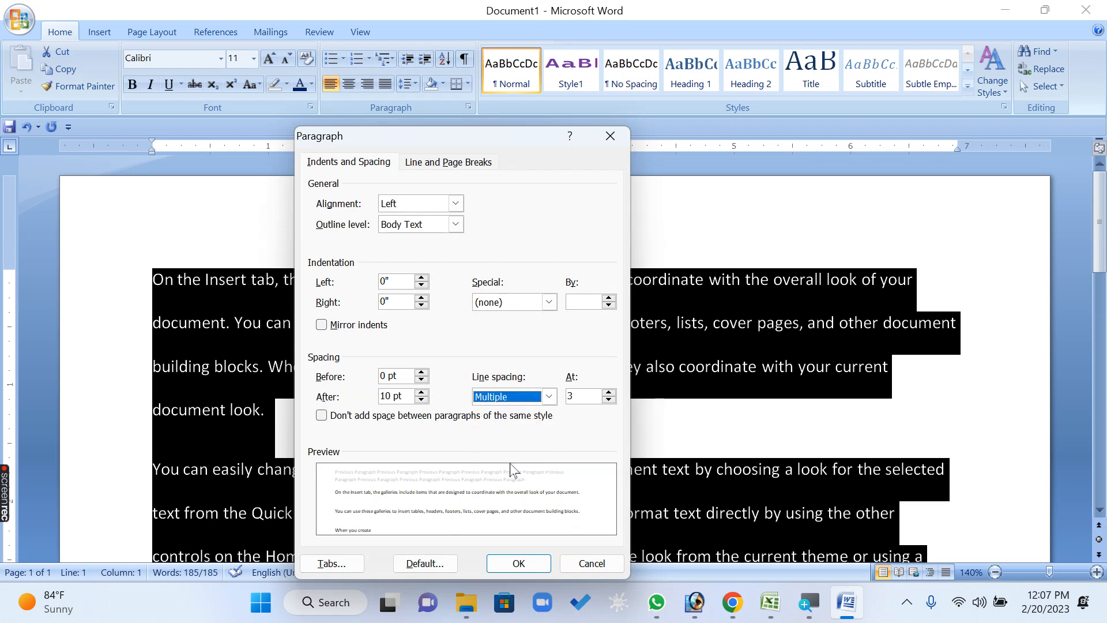
left_click(594, 397)
left_click(609, 392)
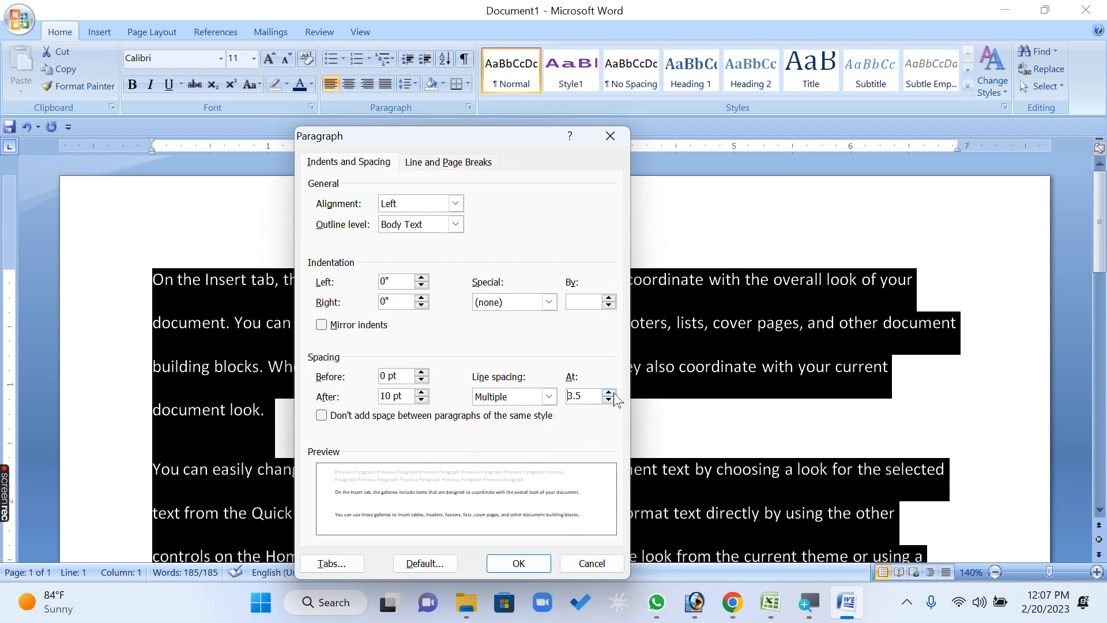
left_click(613, 394)
left_click(609, 393)
left_click(610, 393)
left_click(609, 393)
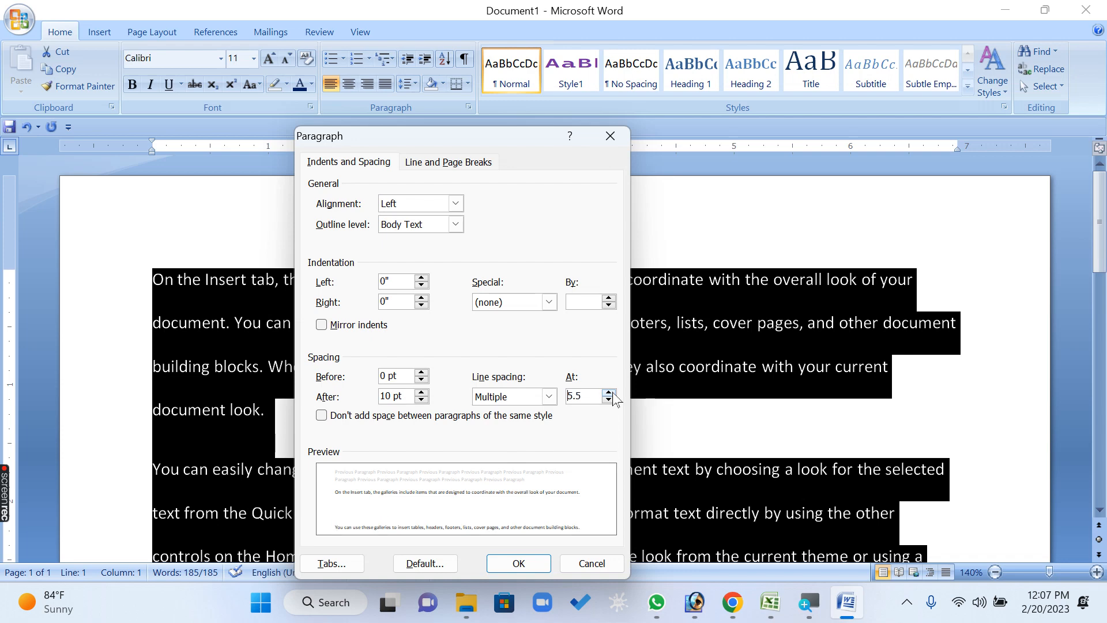
left_click(610, 393)
left_click(515, 562)
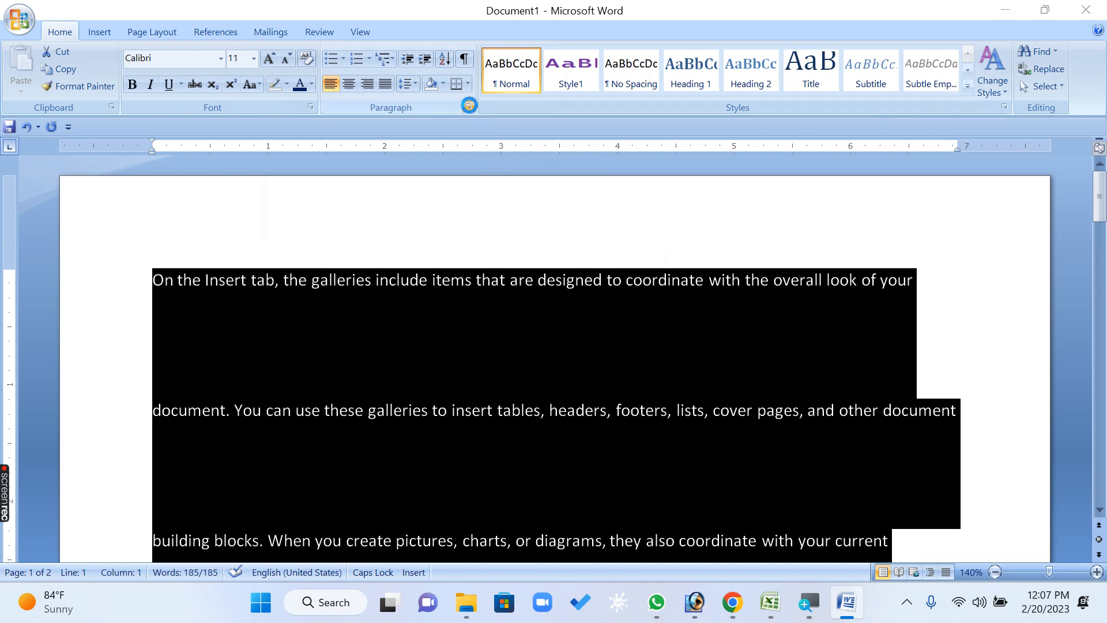
Set the line spacing of all selected paragraphs to Single
left_click(468, 107)
left_click(514, 397)
left_click(511, 412)
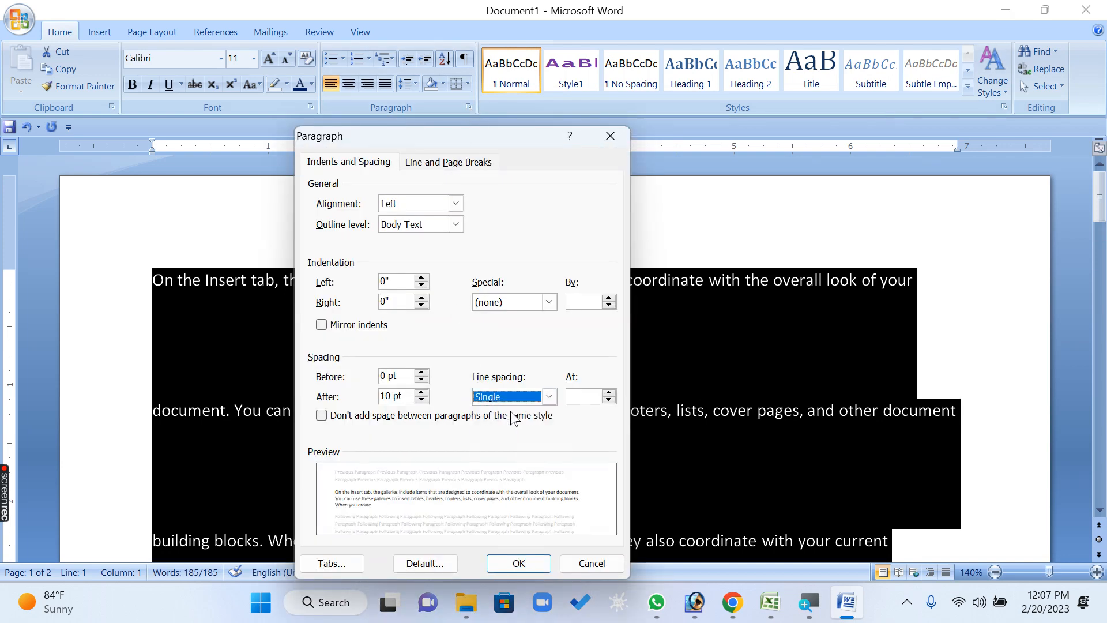
left_click(516, 563)
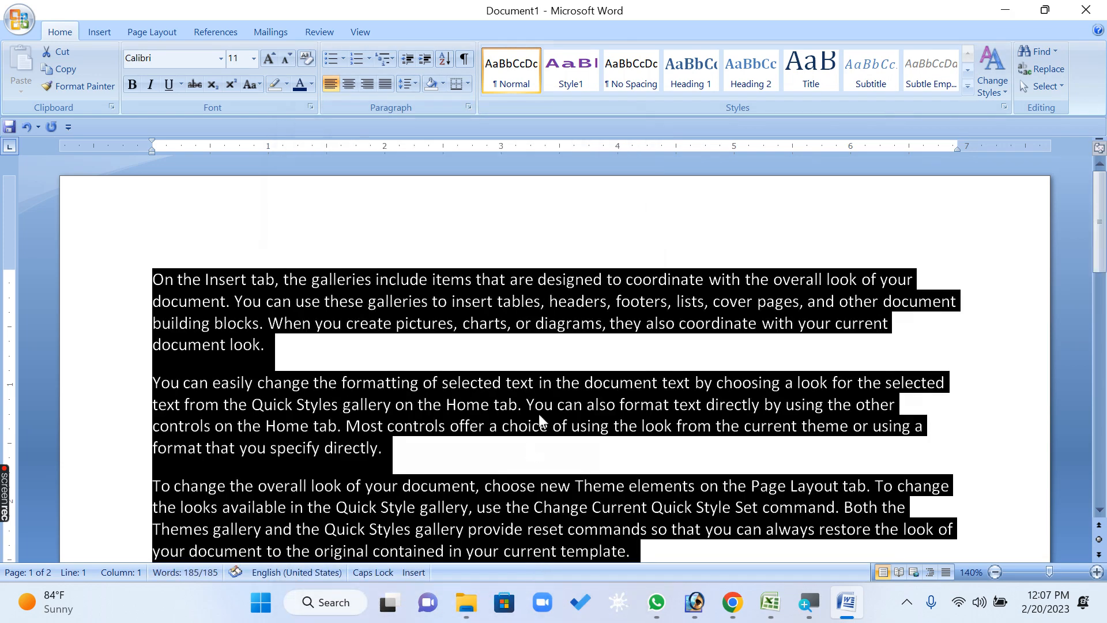
Set the line spacing of only the first paragraph to At least 12 pt
left_click(571, 356)
scroll(560, 348, "up", 5, "ctrl")
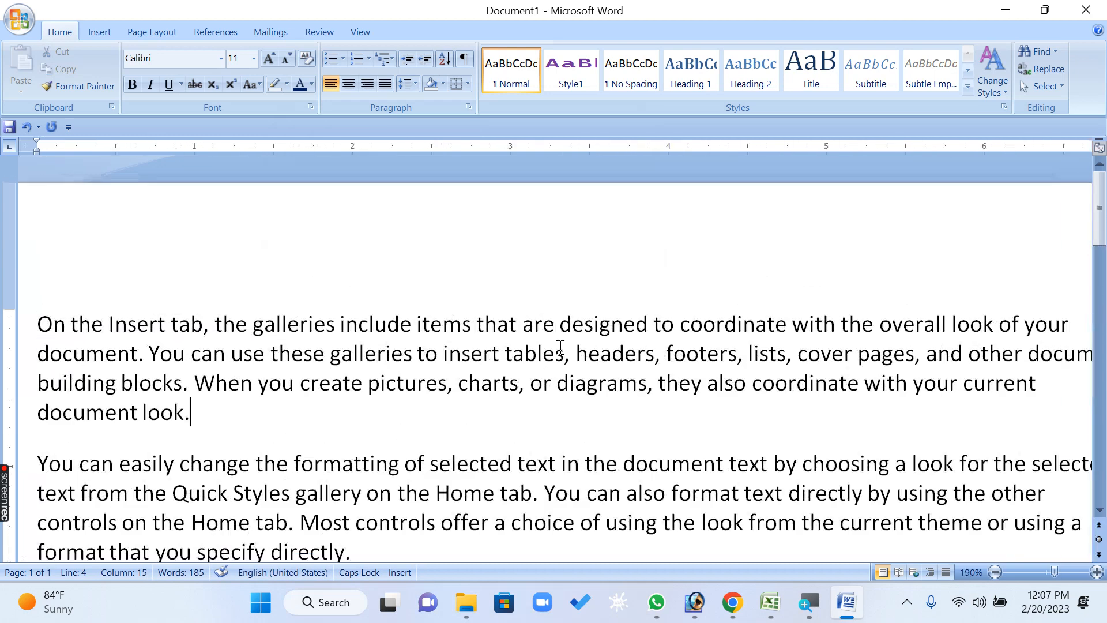
scroll(560, 348, "up", 2, "ctrl")
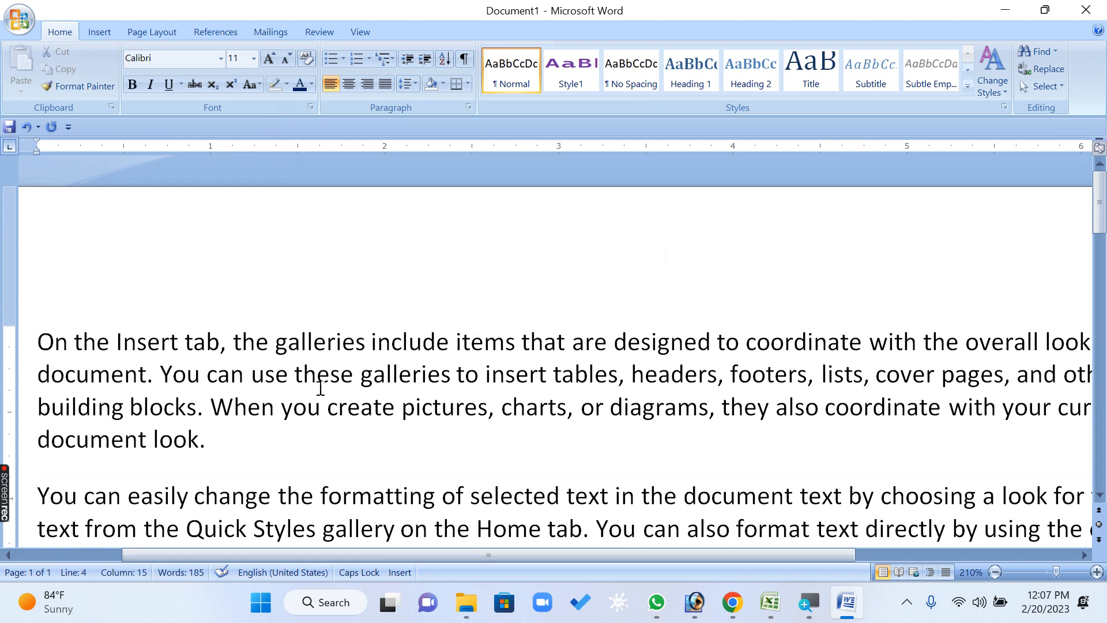
left_click_drag(261, 449, 45, 304)
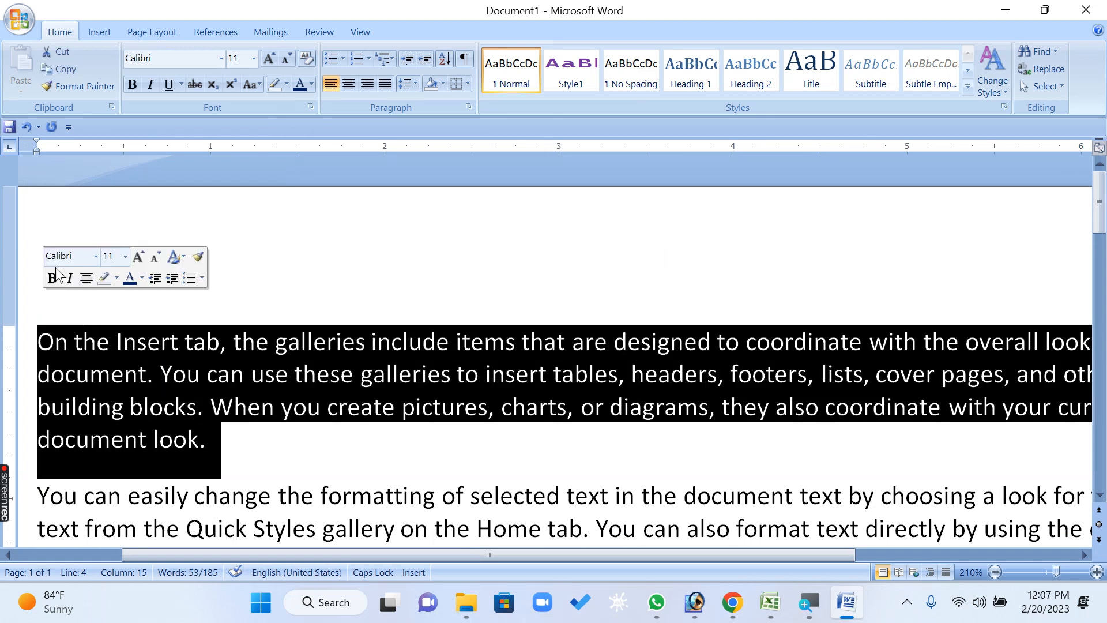
left_click(470, 107)
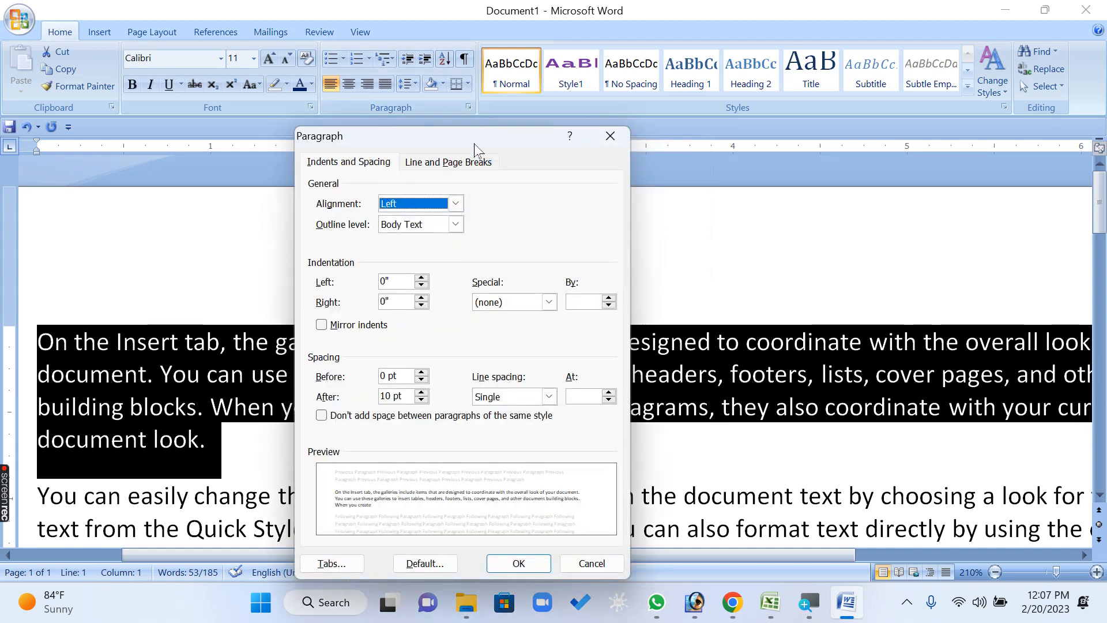
left_click_drag(474, 141, 480, 16)
left_click(554, 272)
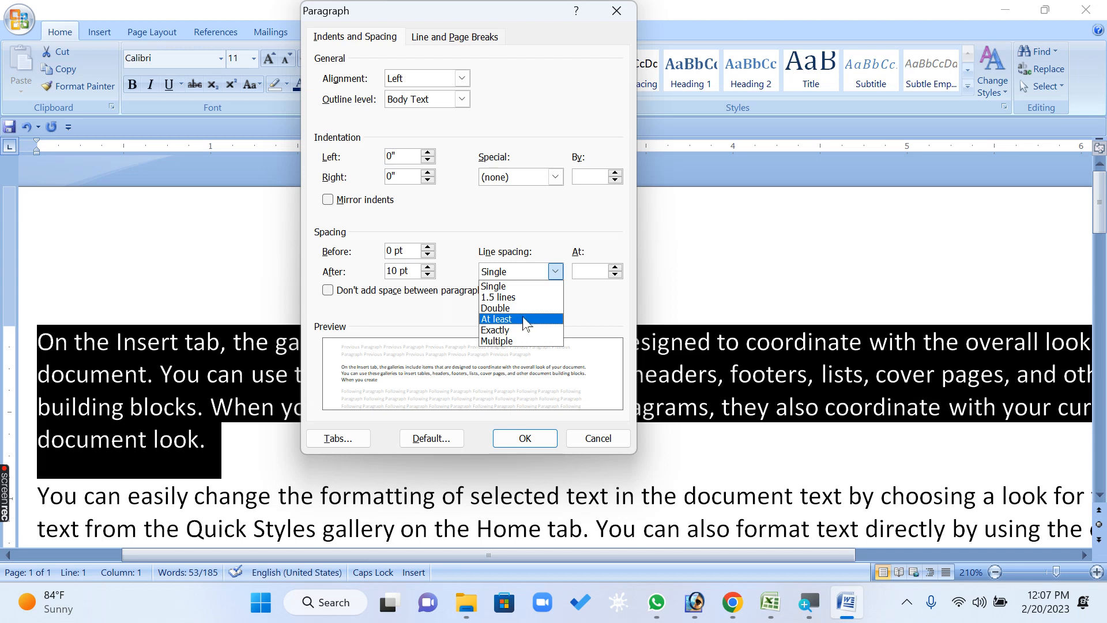
left_click(513, 321)
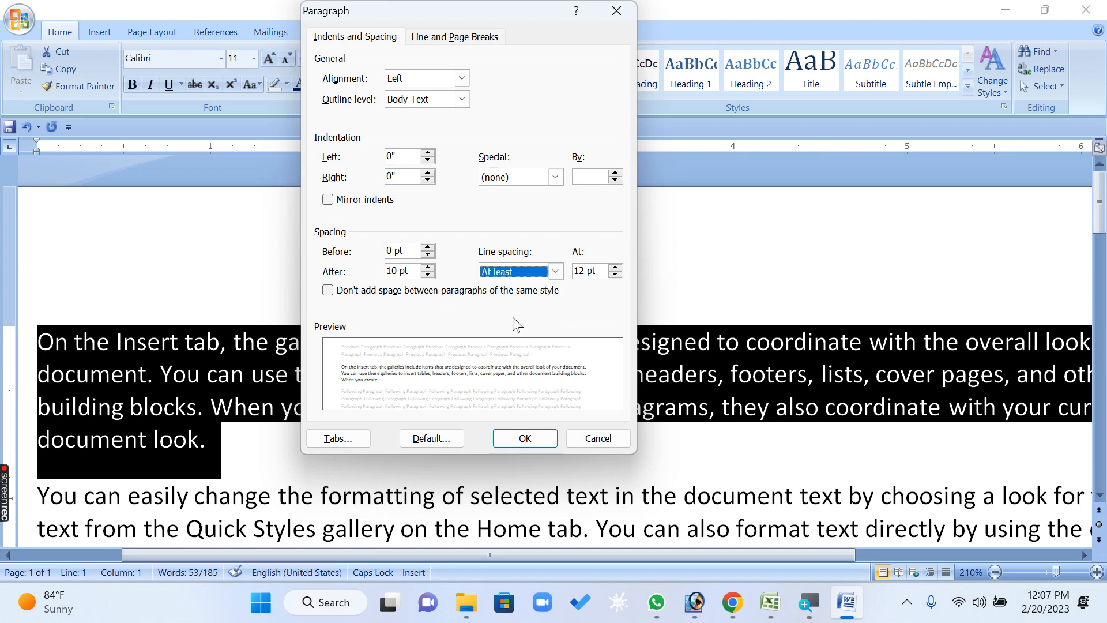
left_click(603, 271)
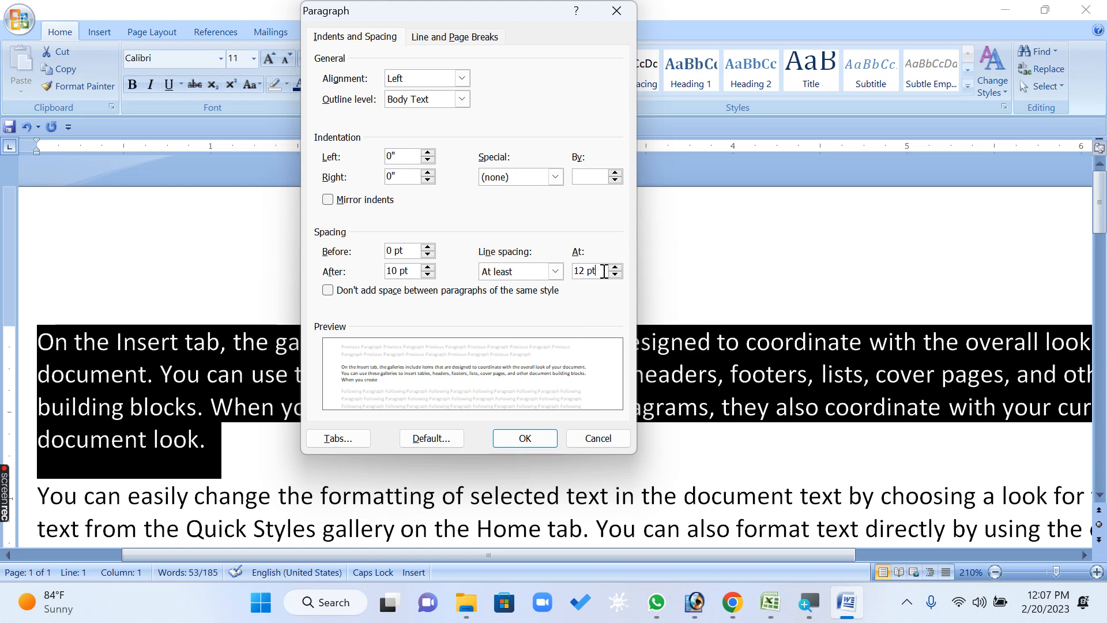
double_click(604, 271)
left_click(602, 272)
double_click(595, 271)
left_click(525, 440)
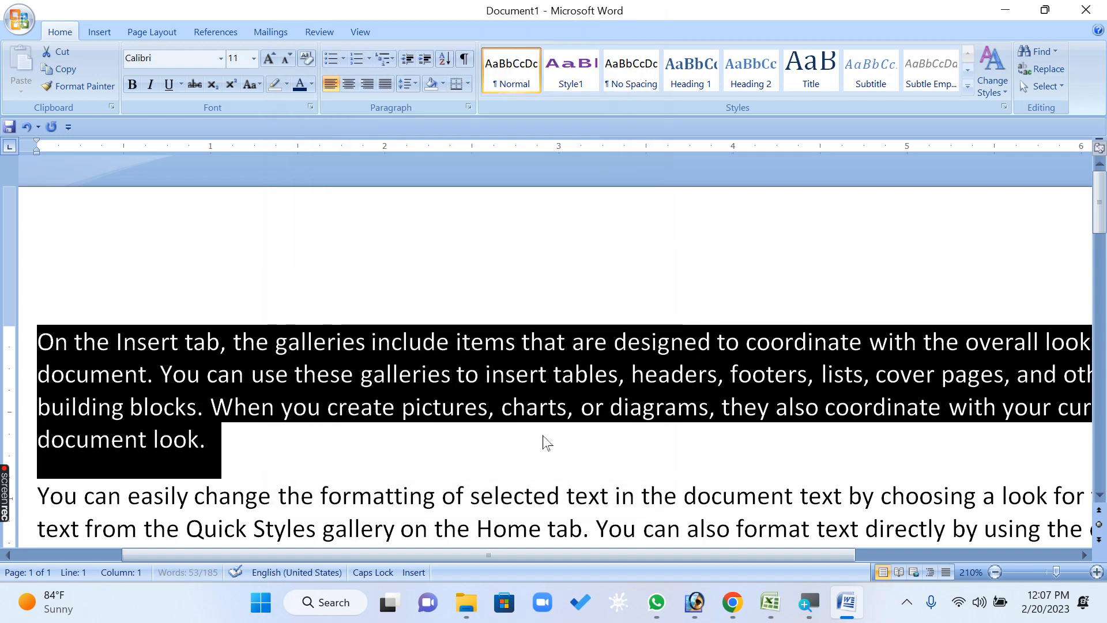
Raise the first paragraph's At least line spacing to 13 pt and apply it, and again to 14 pt
left_click(468, 108)
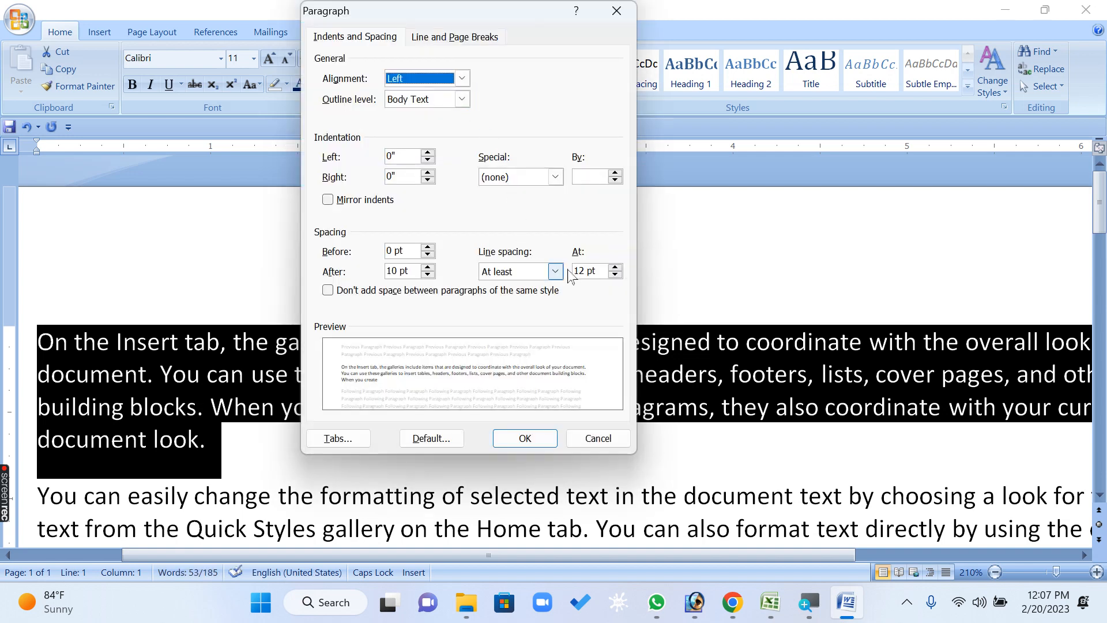
left_click(524, 438)
left_click(469, 107)
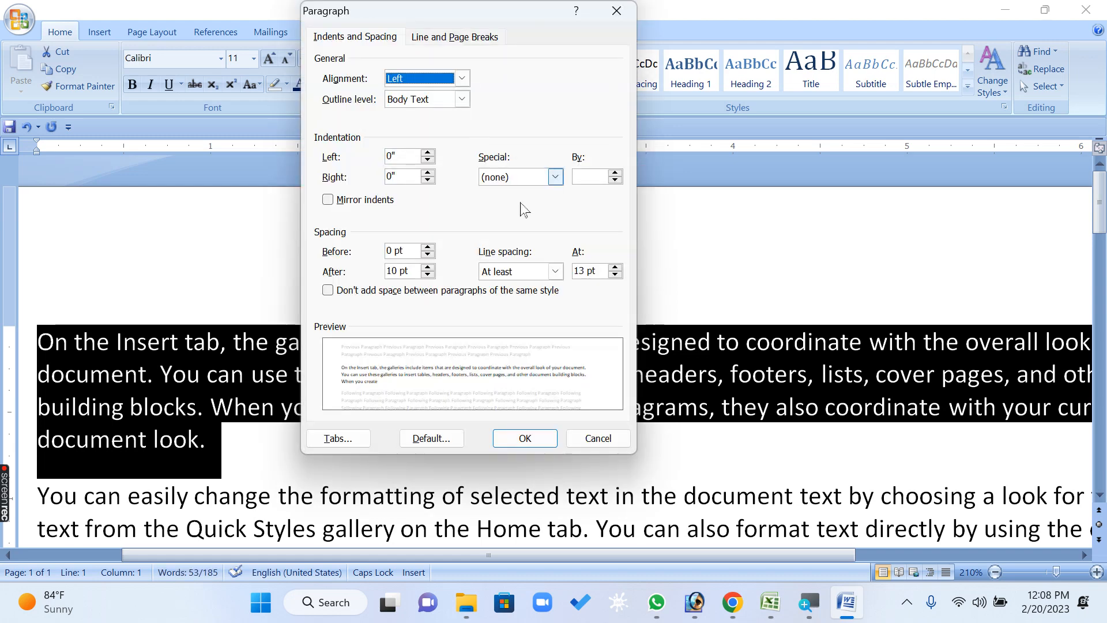
left_click(615, 269)
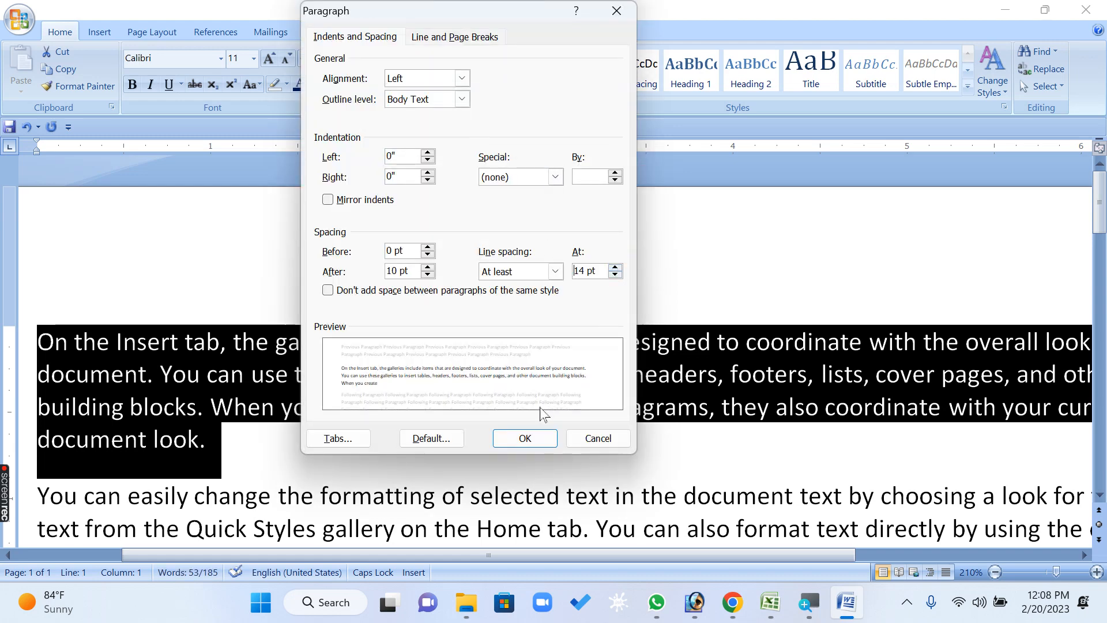
left_click(525, 439)
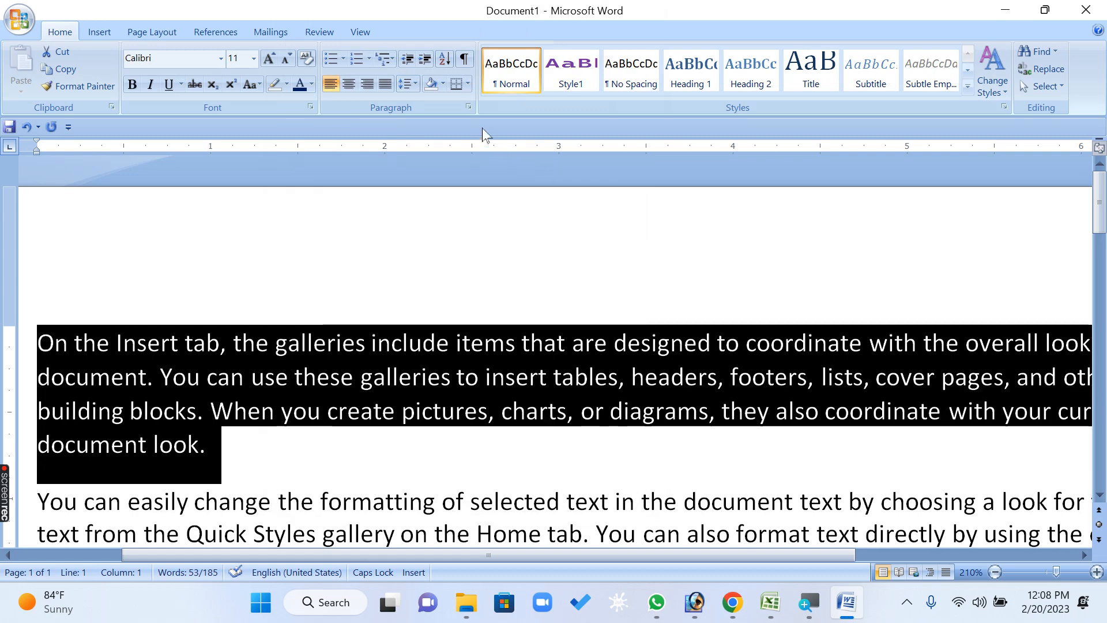
Examine the available line spacing options for the first paragraph without changing any setting
left_click(468, 107)
left_click(555, 271)
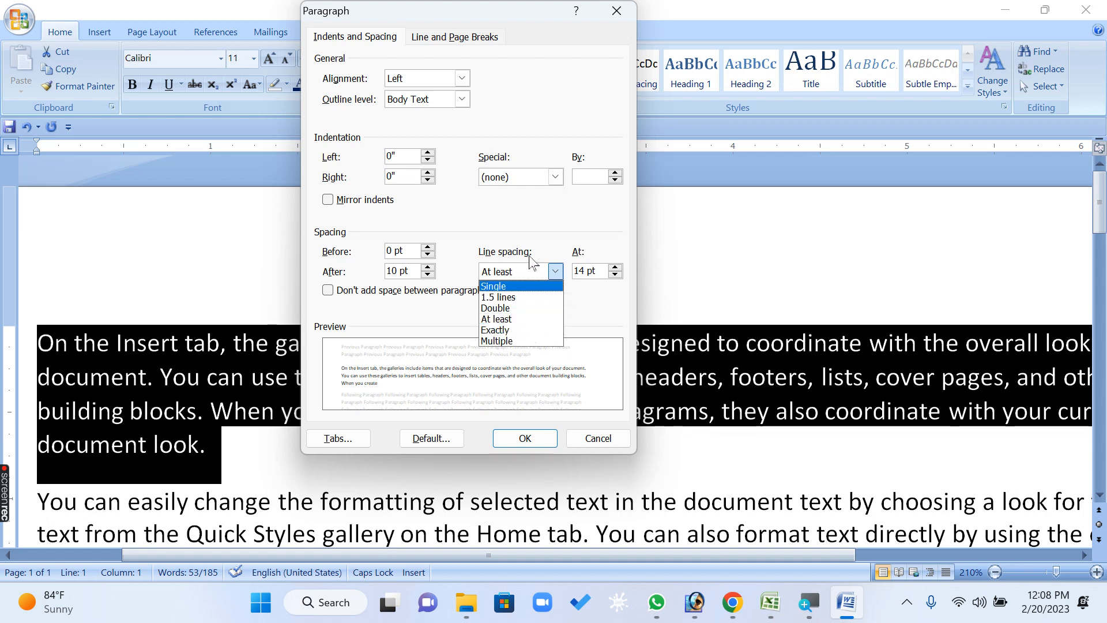
left_click(522, 198)
left_click(600, 440)
Indent the first line of each of the three paragraphs by one tab stop
left_click(492, 435)
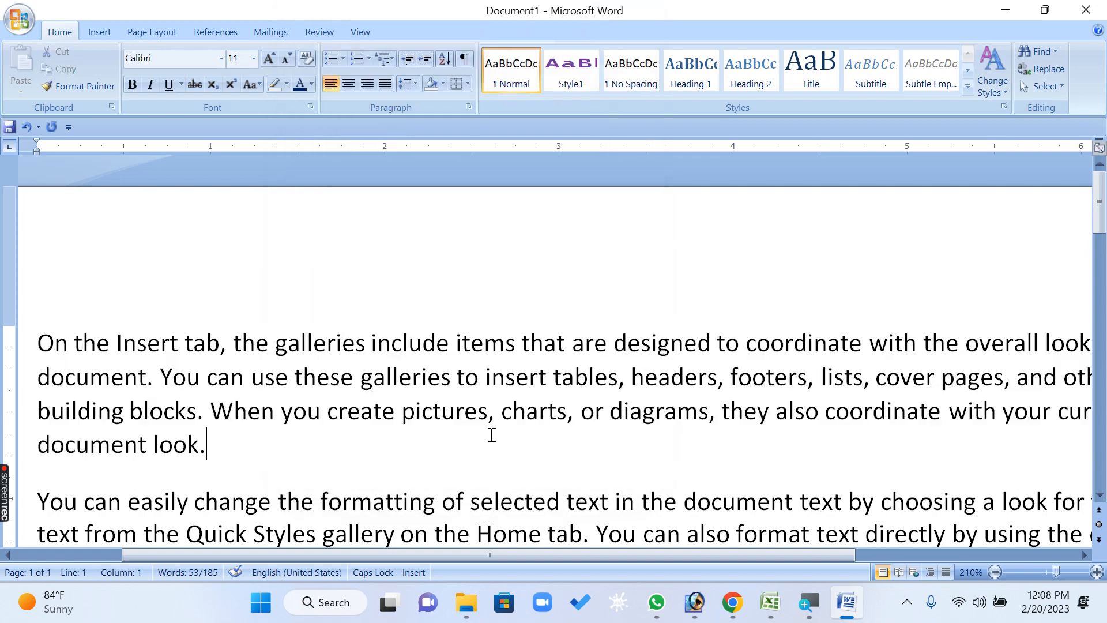
key("ctrl+a")
scroll(453, 399, "down", 6, "ctrl")
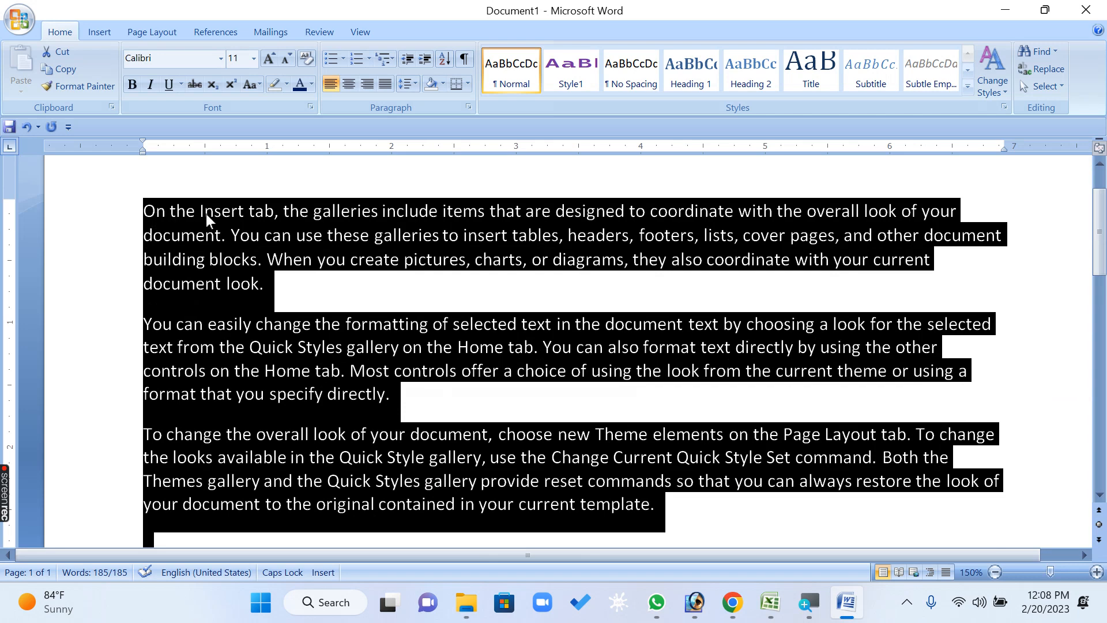
left_click(145, 211)
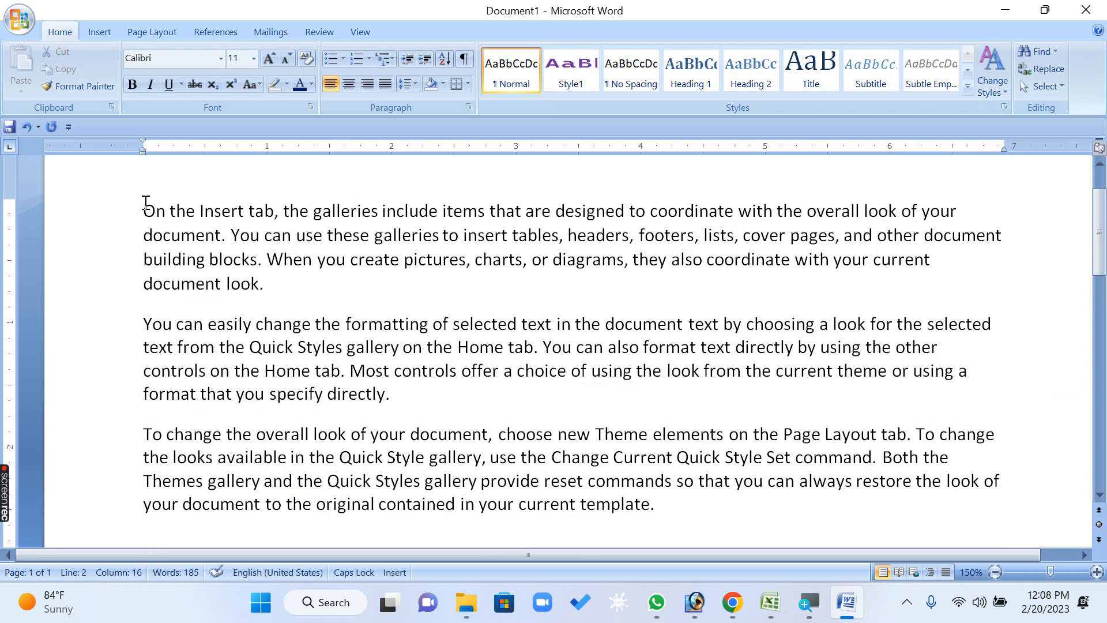
key("Tab")
left_click(145, 317)
key("Tab")
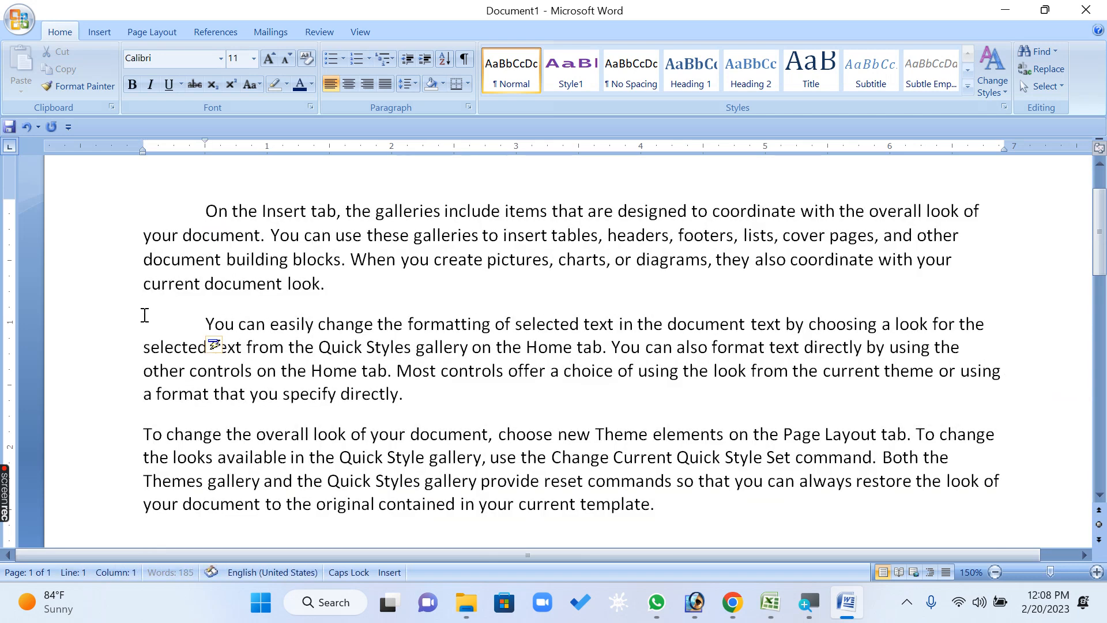
left_click(148, 435)
key("Tab")
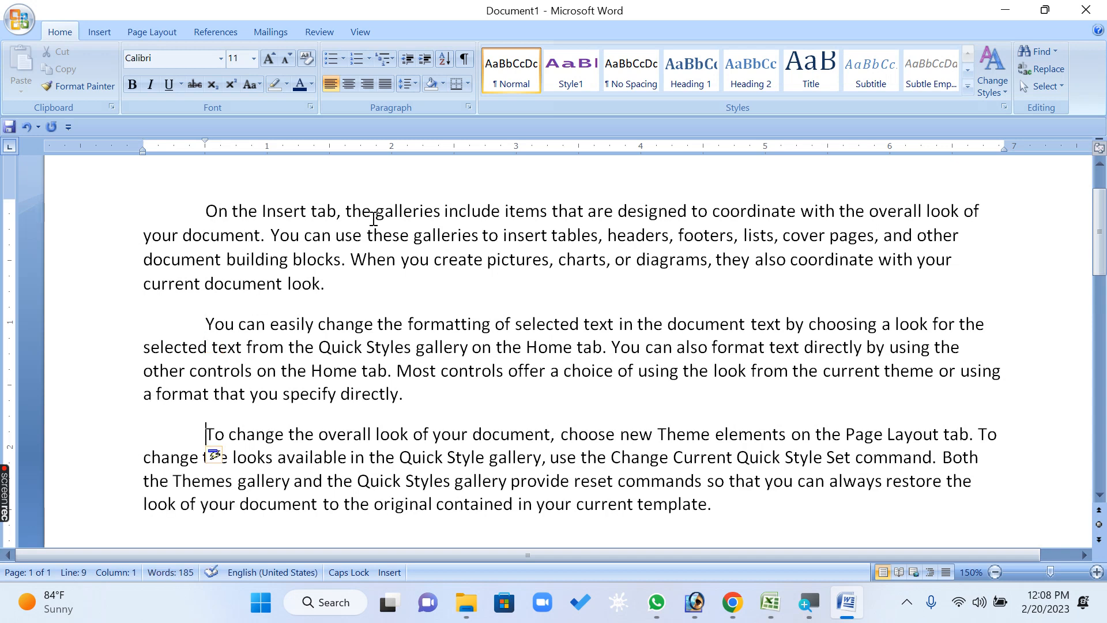
Remove the tab indent from the first line of each of the three paragraphs
left_click(206, 209)
key("BackSpace")
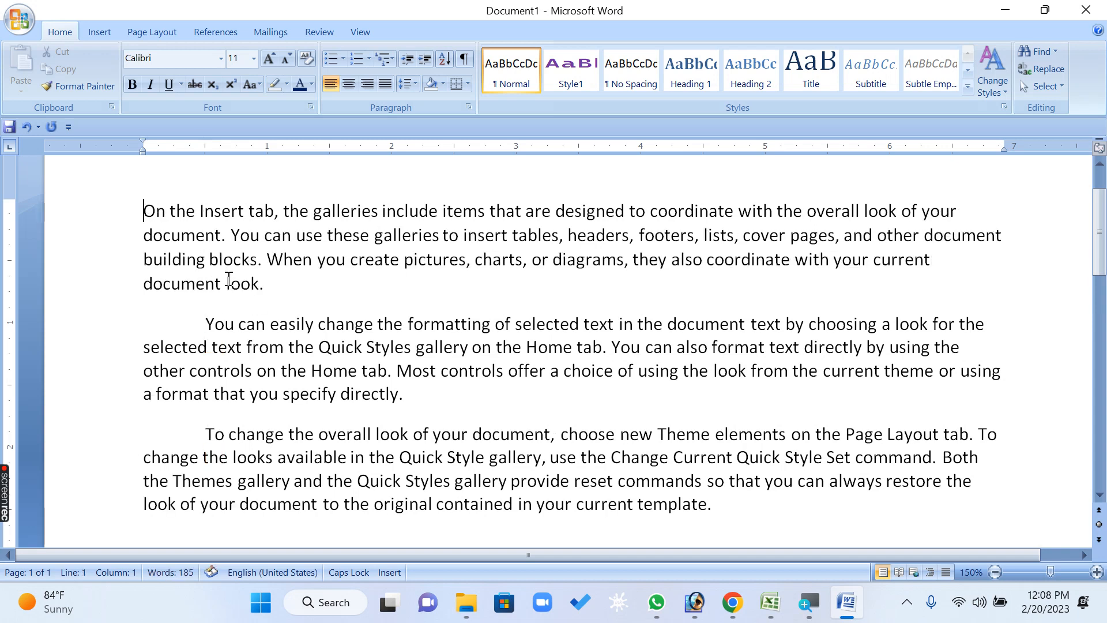
left_click(203, 318)
key("BackSpace")
left_click(201, 434)
key("BackSpace")
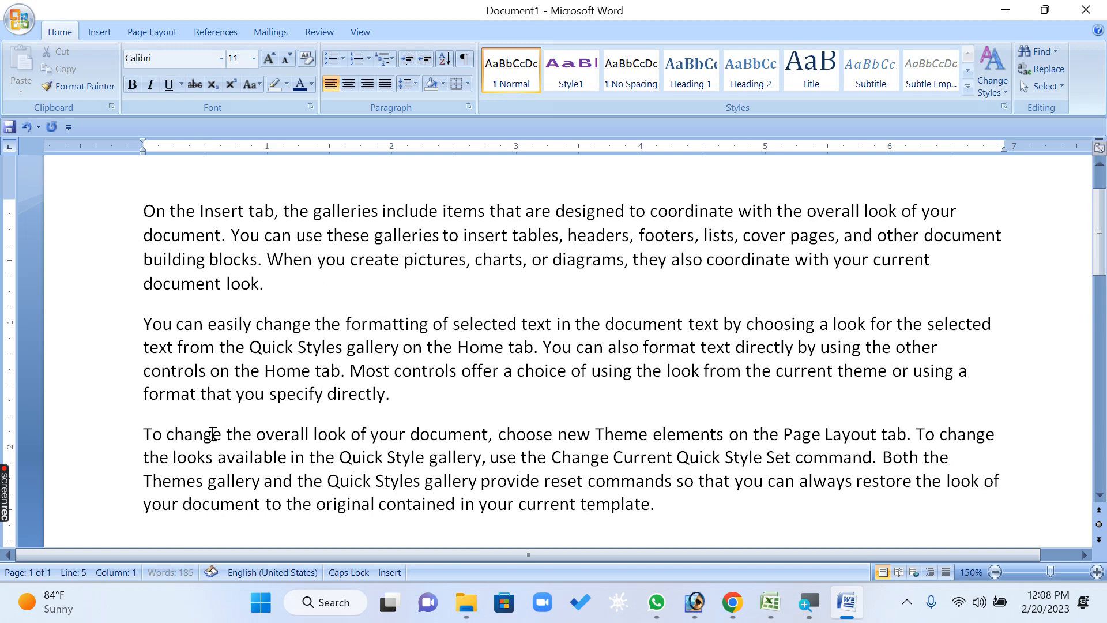
Apply a First line special indentation of 2" to all the paragraphs in the document and inspect their first lines
key("ctrl+a")
scroll(577, 346, "up", 1)
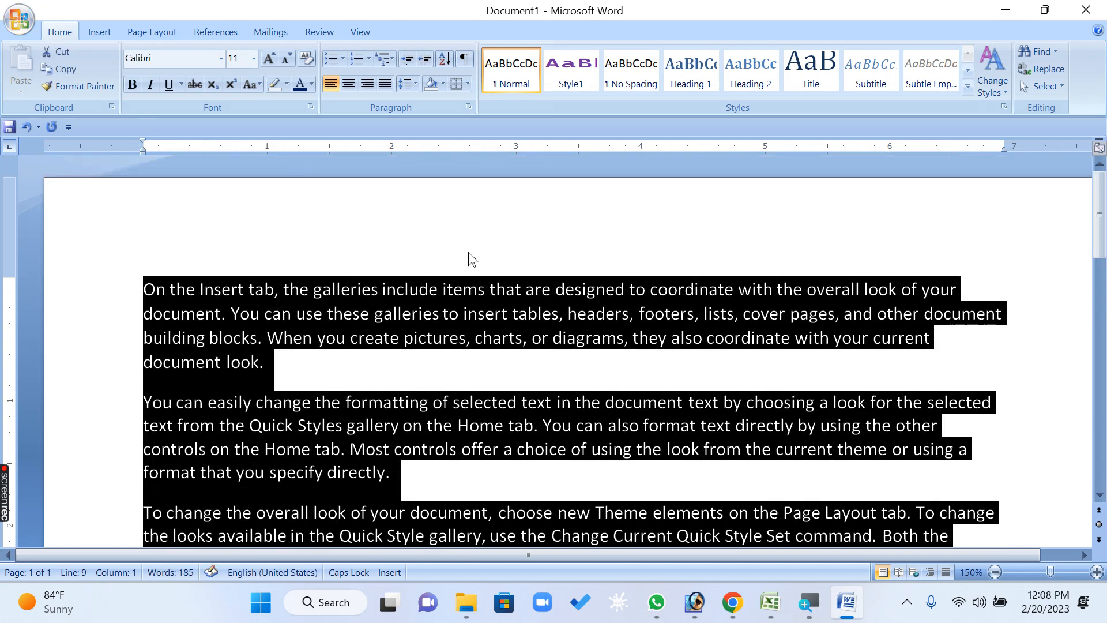
scroll(469, 252, "down", 1)
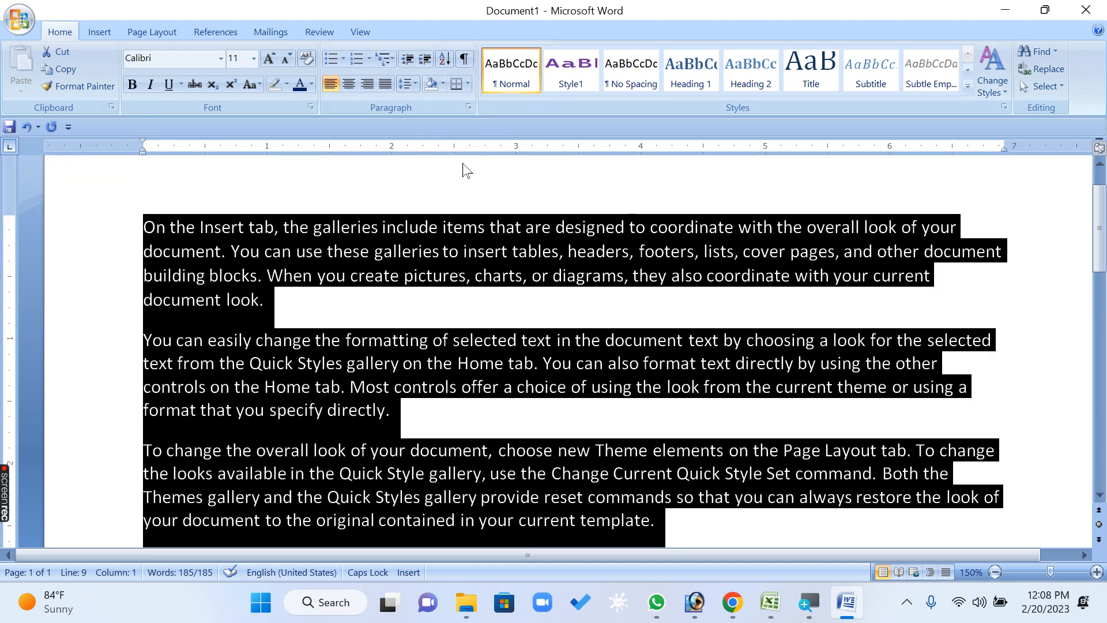
left_click(469, 111)
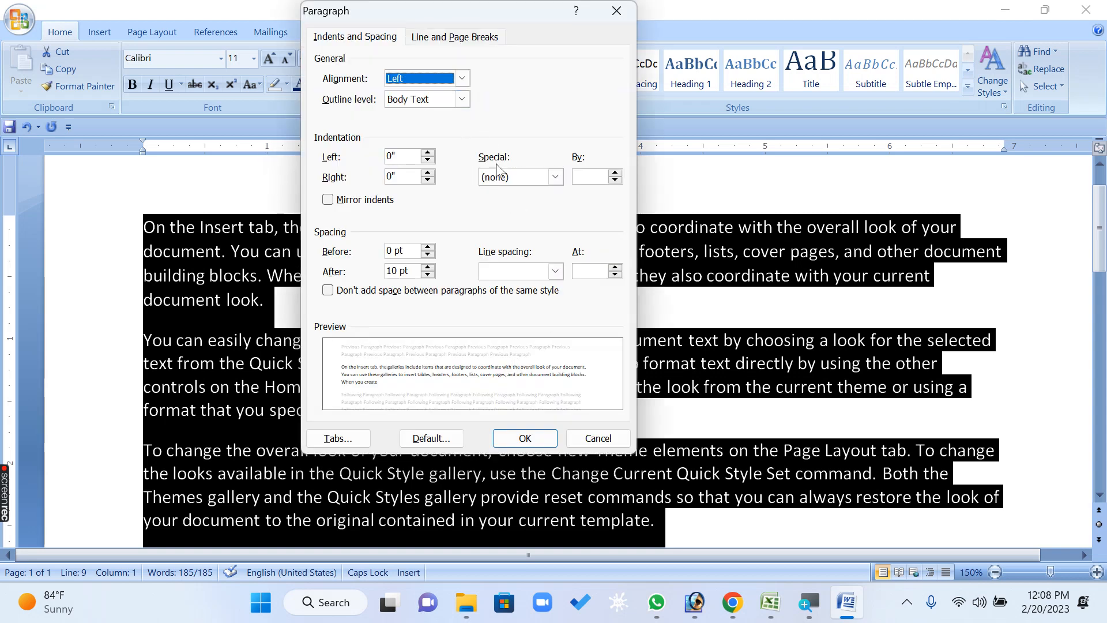
left_click(555, 176)
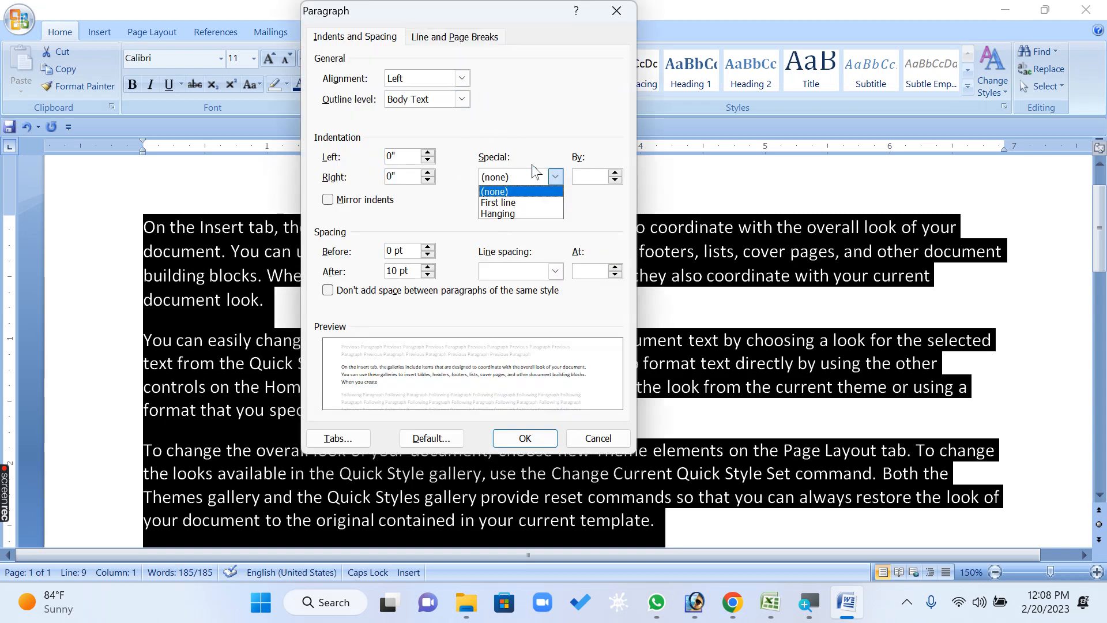
left_click(524, 205)
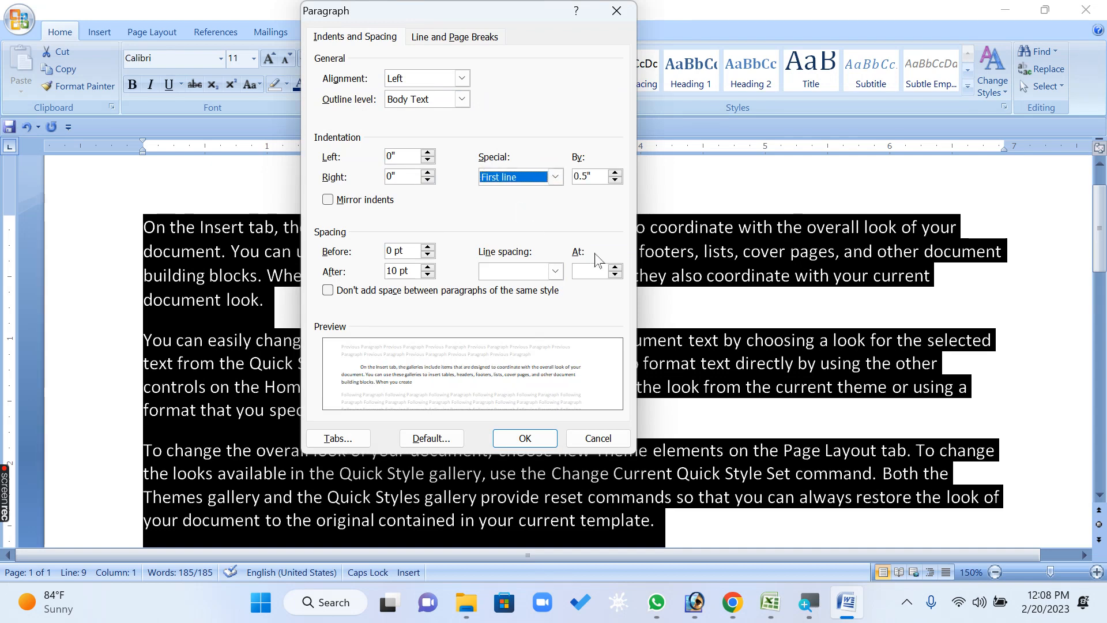
left_click(595, 177)
type("2")
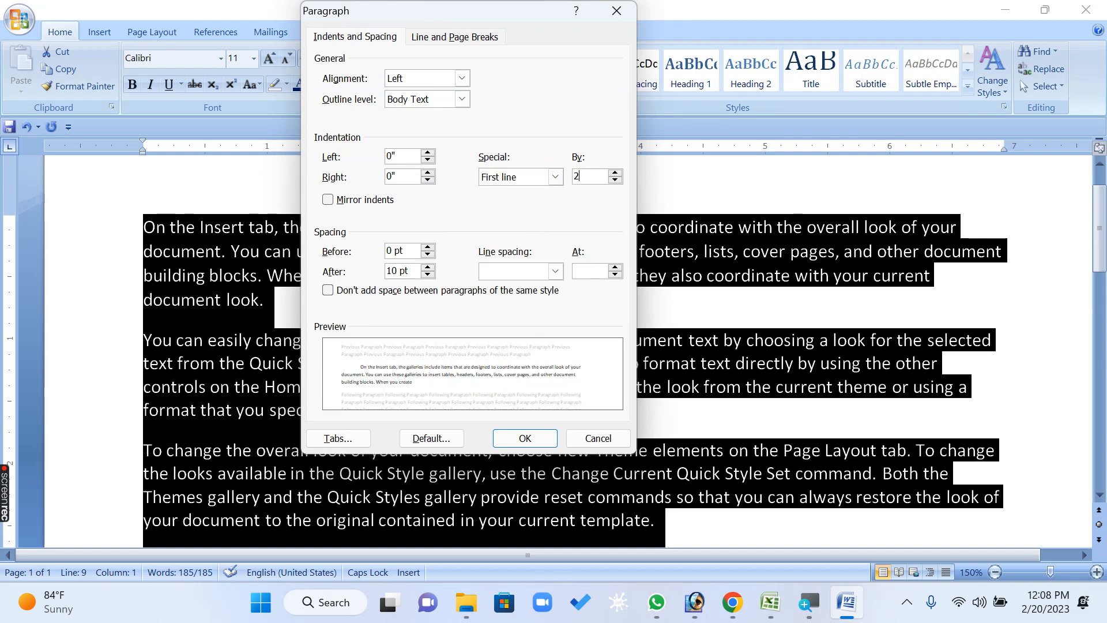
left_click(528, 436)
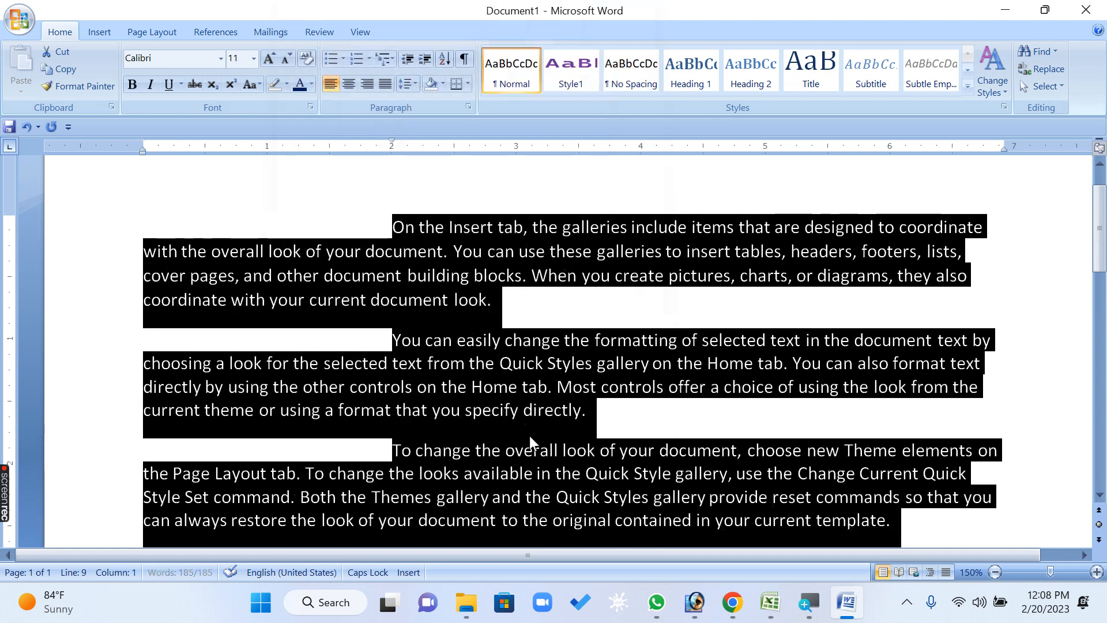
left_click(505, 413)
left_click(225, 225)
left_click(235, 338)
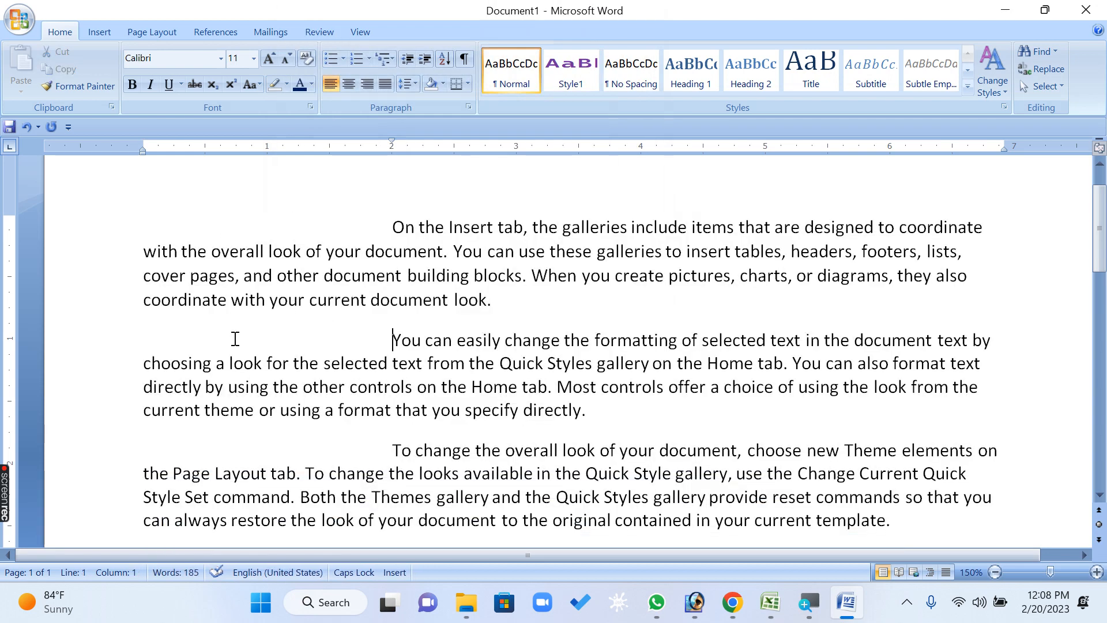
left_click(246, 425)
scroll(451, 316, "down", 2)
Set the special indentation of all paragraphs to (none) and their line spacing to Multiple at 1.15
key("ctrl+a")
scroll(860, 464, "up", 4)
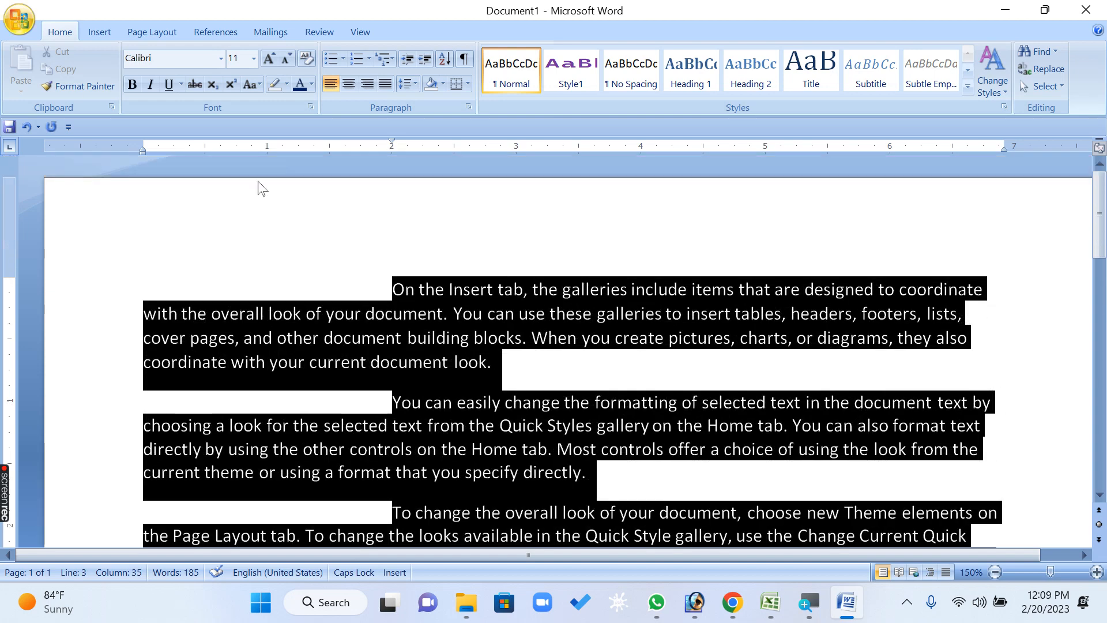
left_click(469, 108)
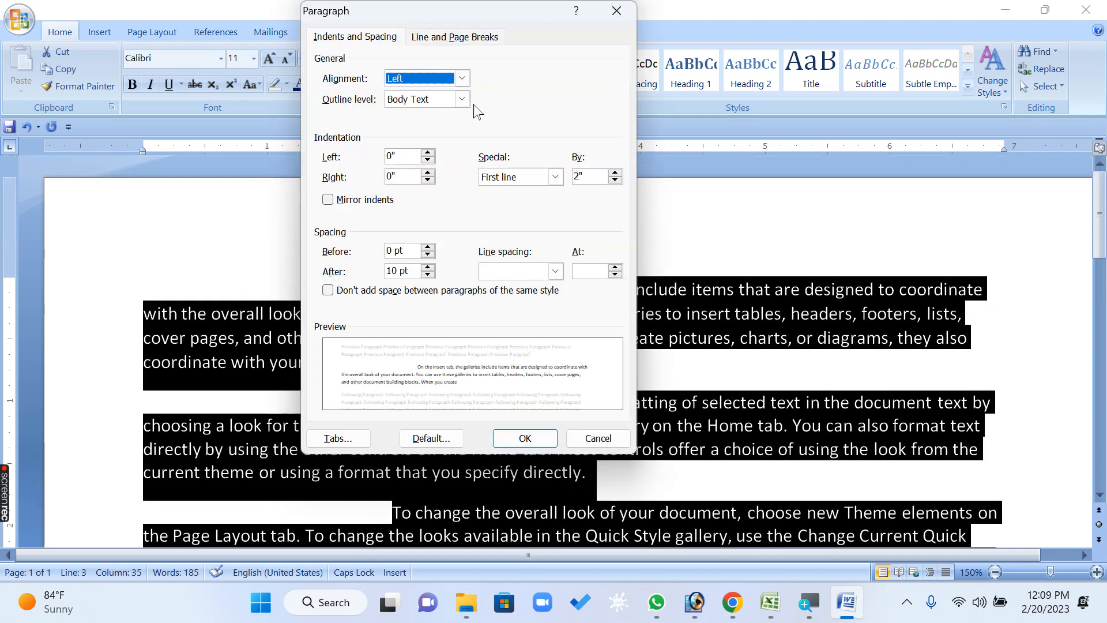
left_click(555, 176)
left_click(500, 193)
left_click(555, 271)
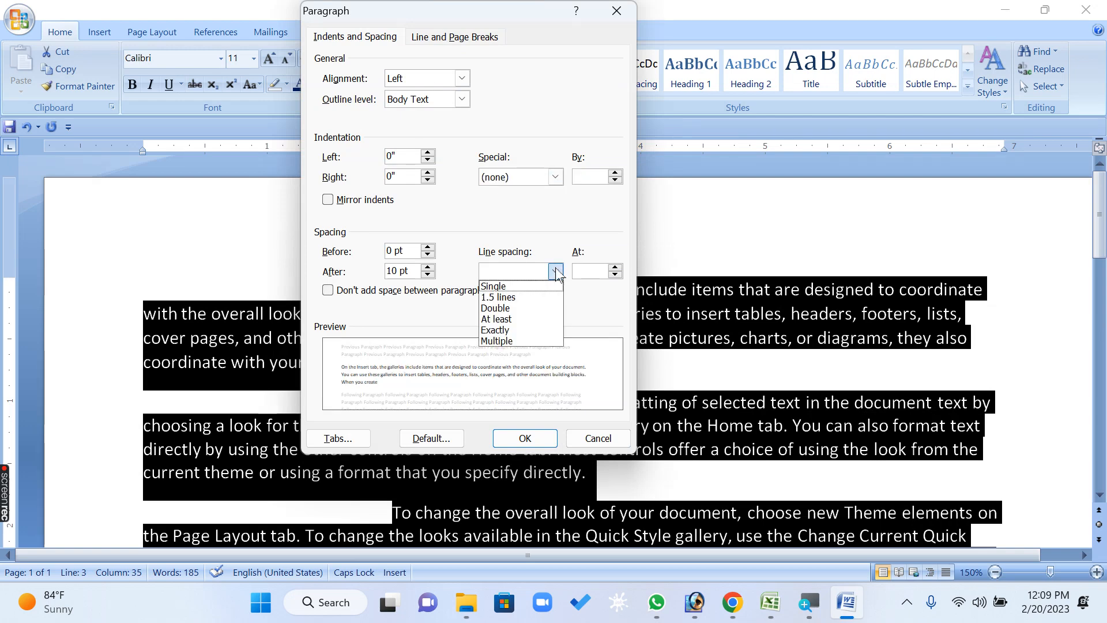
left_click(512, 289)
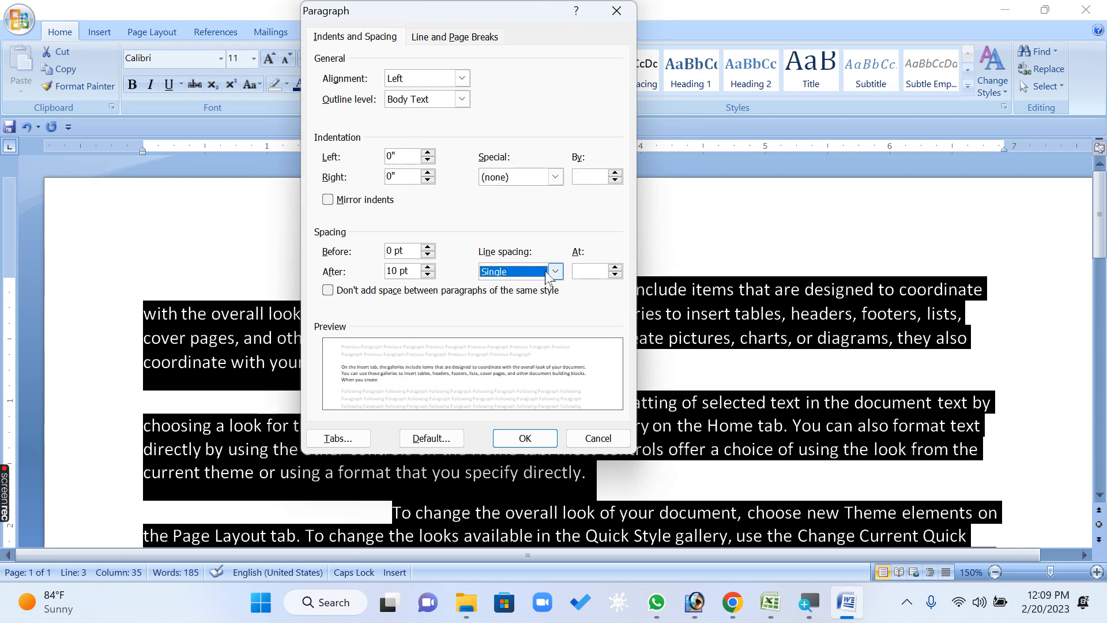
left_click(580, 271)
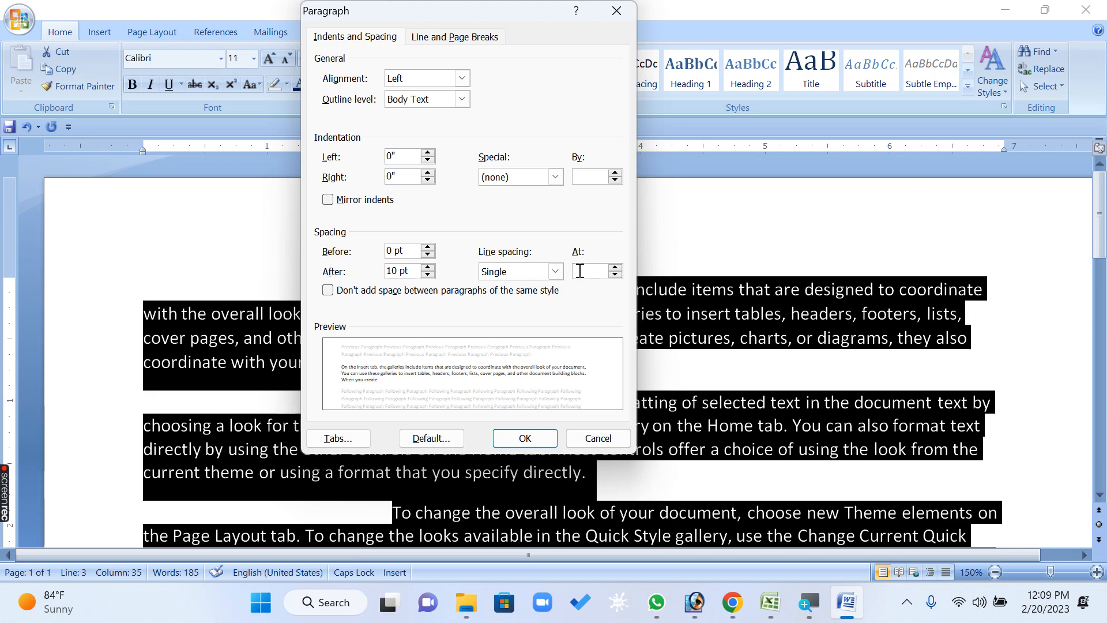
type("1.")
key("BackSpace")
key("BackSpace")
left_click(525, 439)
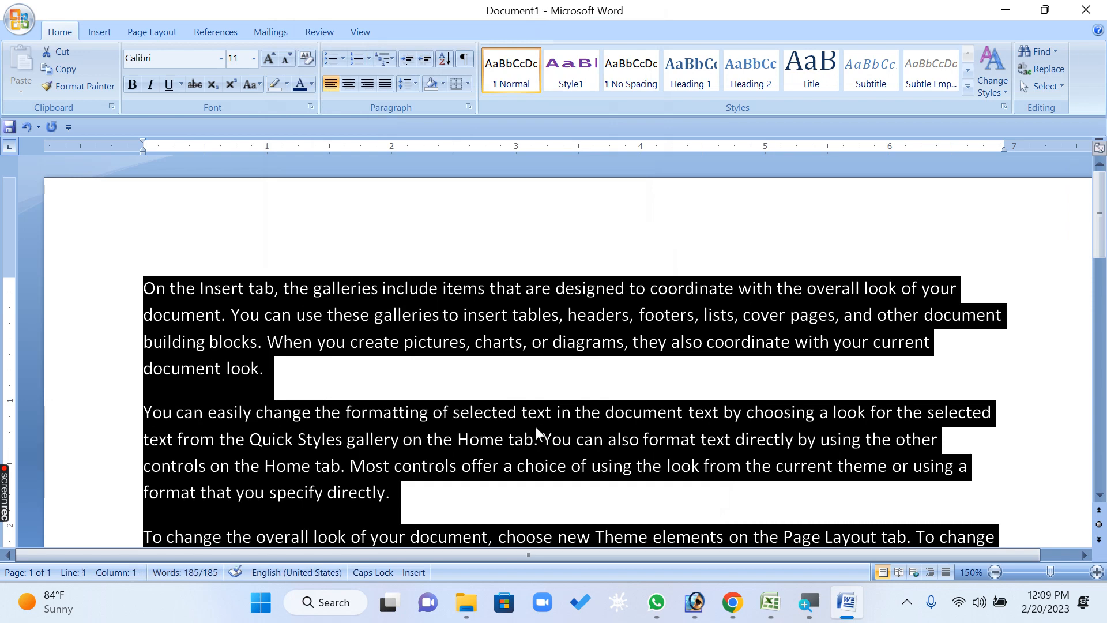
Delete all the sample text, then test the default tab stops on the empty line with three tabs and remove them
type("\\")
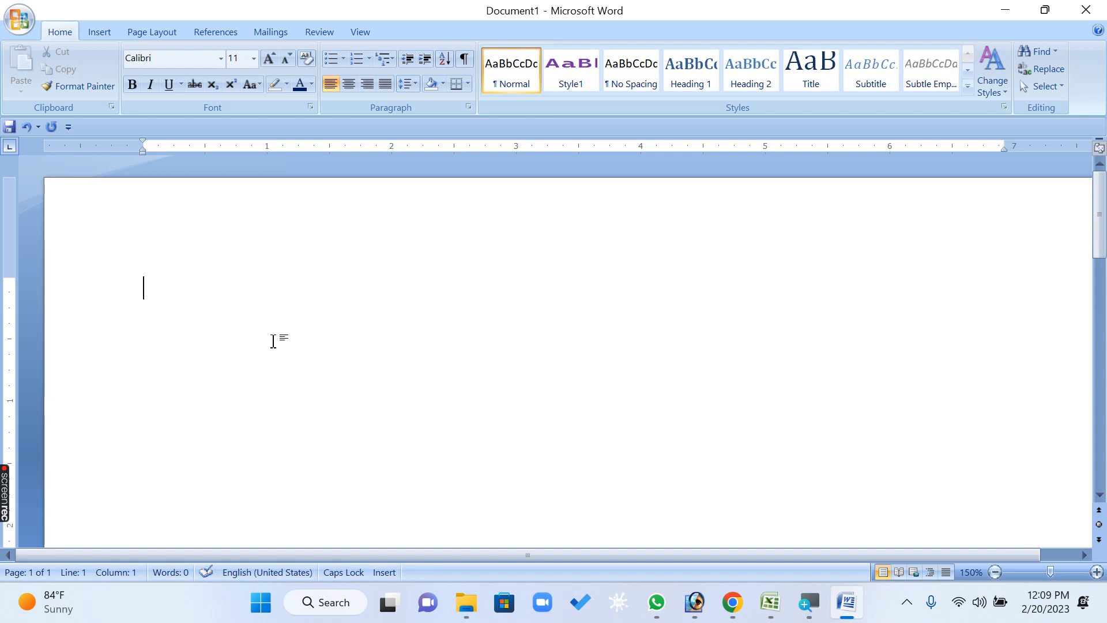
scroll(276, 342, "down", 1)
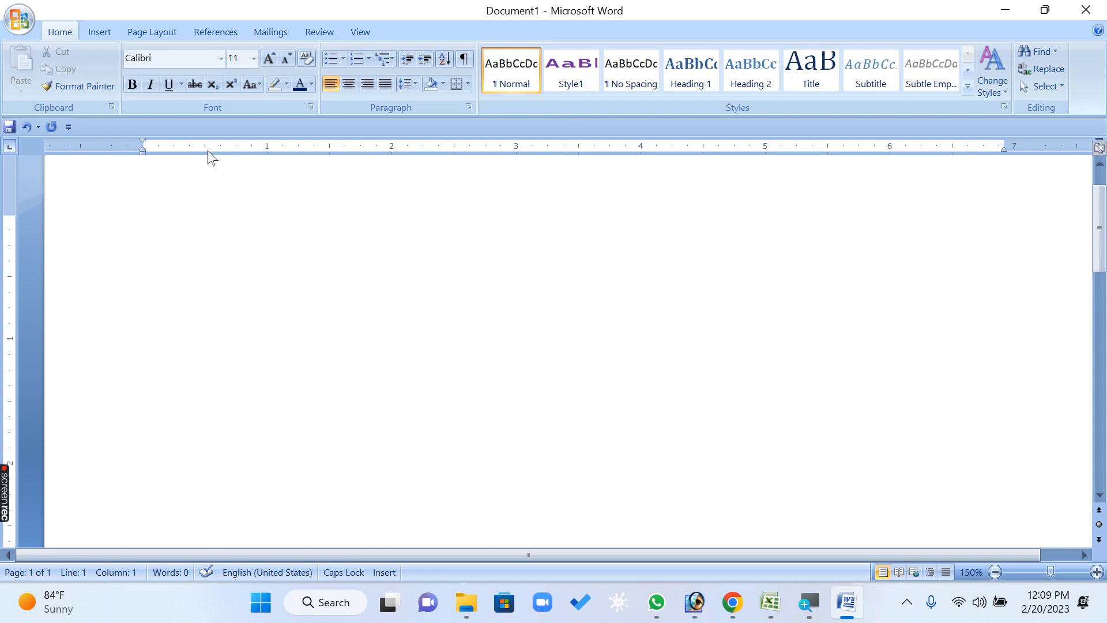
key("Tab")
key("Tab")
key("Tab")
key("BackSpace")
key("BackSpace")
key("BackSpace")
key("BackSpace")
Set the document's default tab stops to 1"
left_click(469, 109)
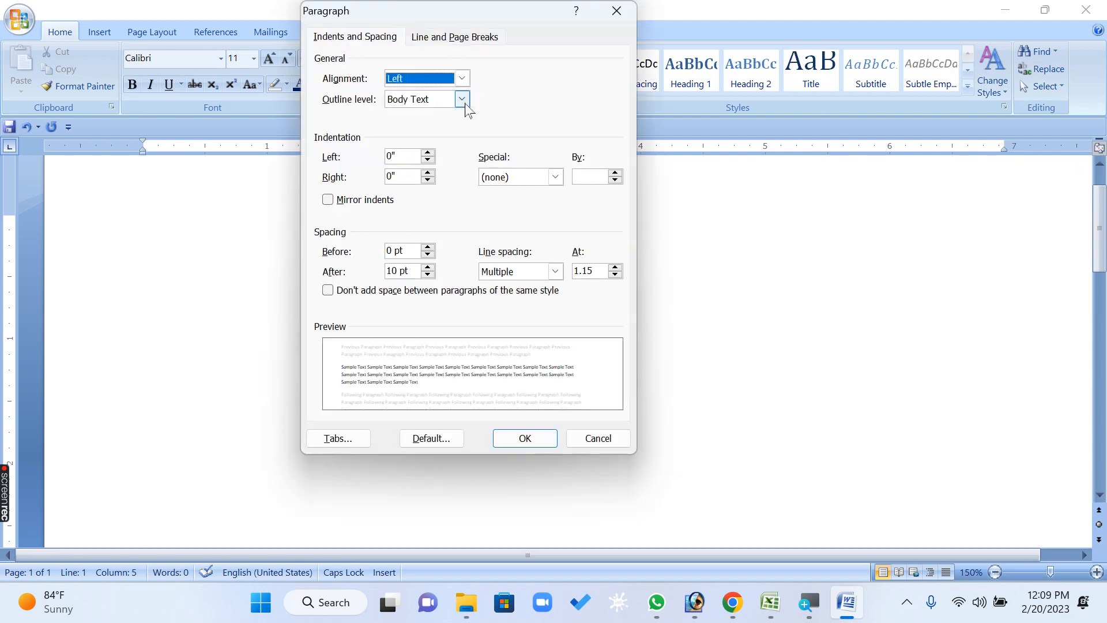
left_click(359, 440)
double_click(637, 248)
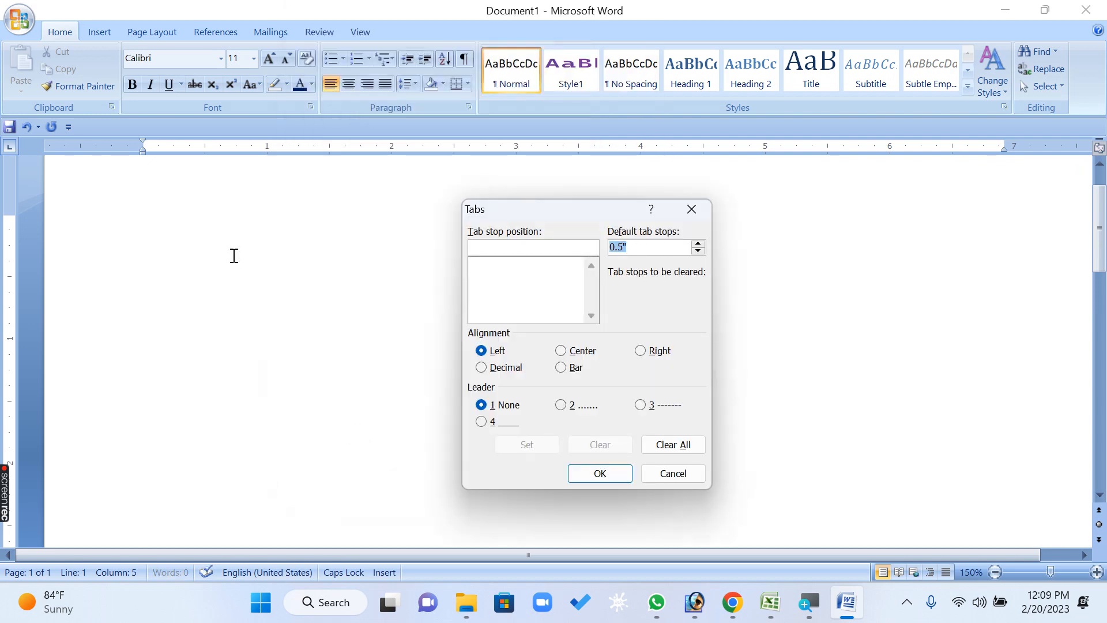
type("1")
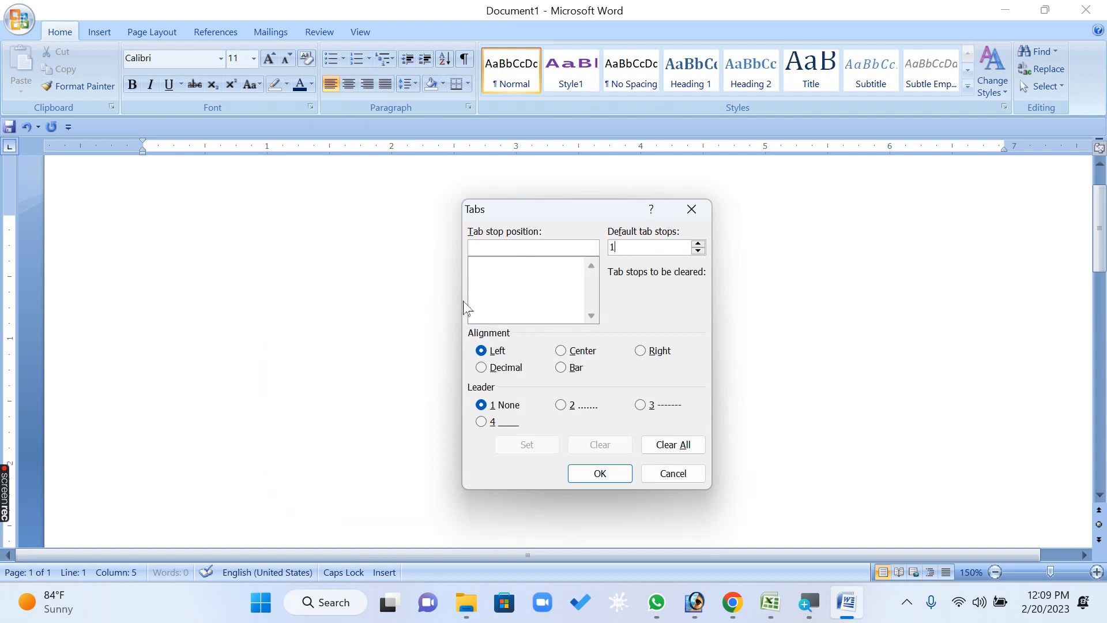
left_click(615, 475)
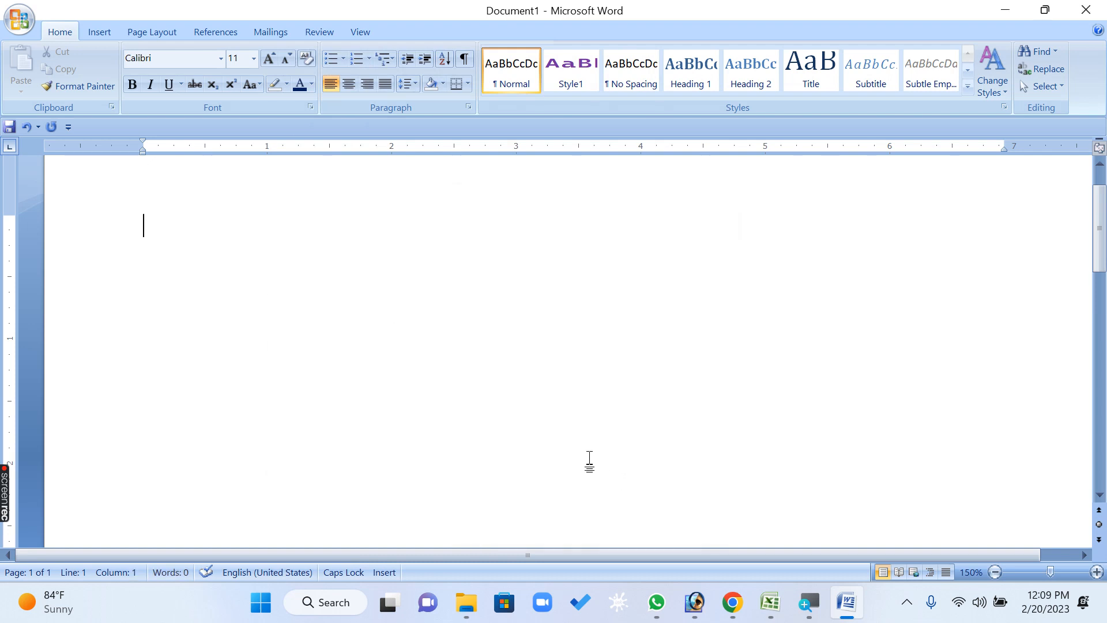
Insert several tabs on the empty line to check the 1" tab spacing, and delete them again
key("Tab")
key("Tab")
key("Tab")
key("Tab")
key("BackSpace")
key("BackSpace")
key("BackSpace")
Set the document's default tab stops to 1.5"
left_click(469, 106)
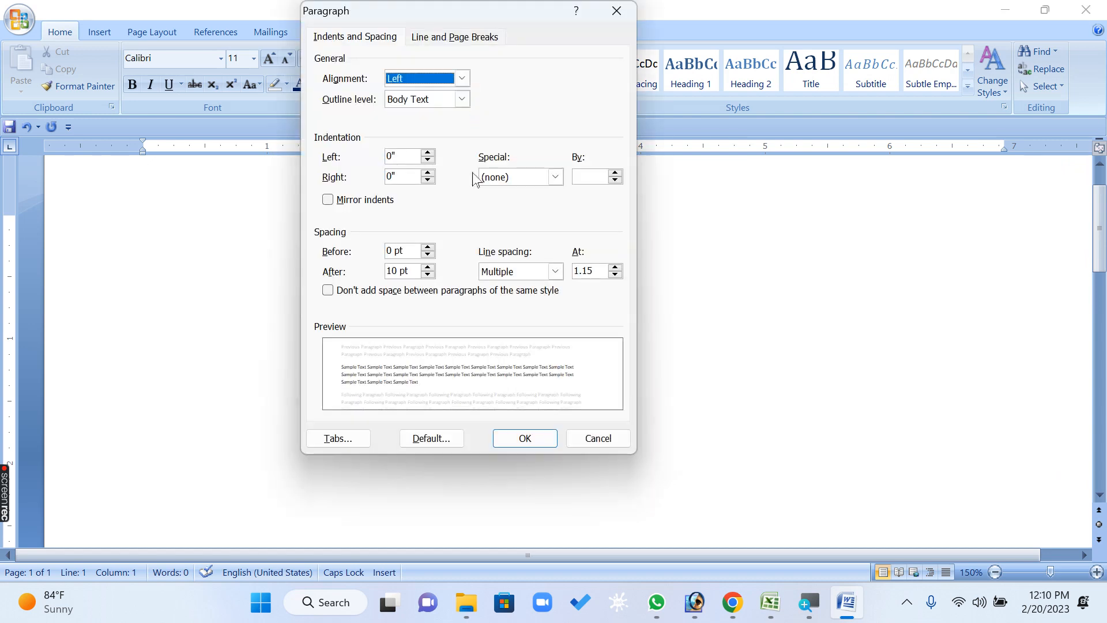
left_click(349, 434)
double_click(650, 250)
type("2")
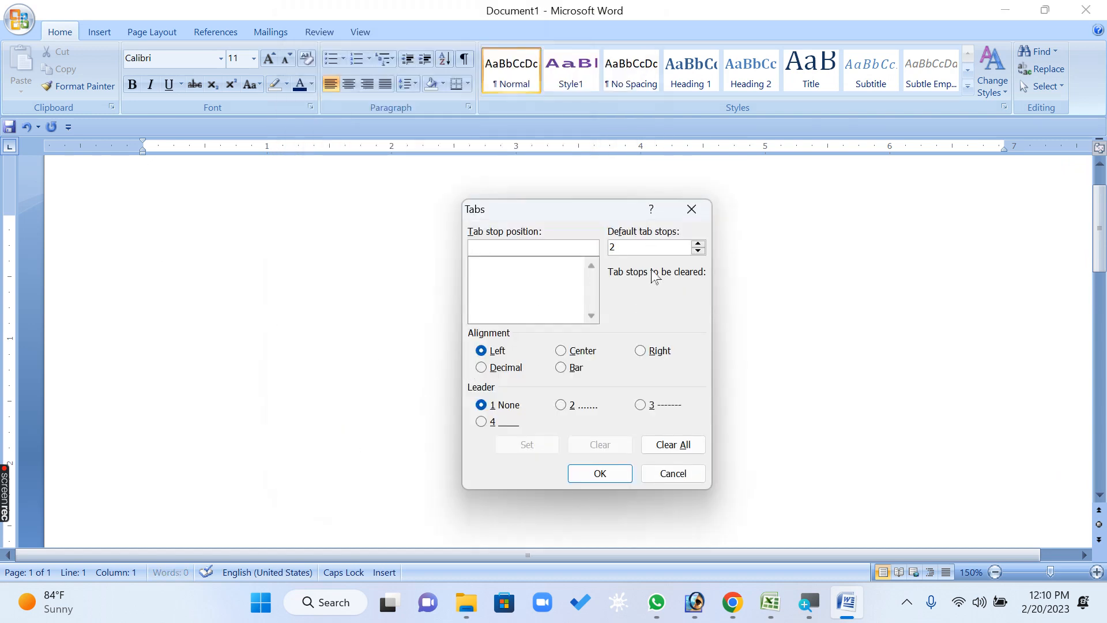
key("BackSpace")
type("1.5")
left_click(598, 474)
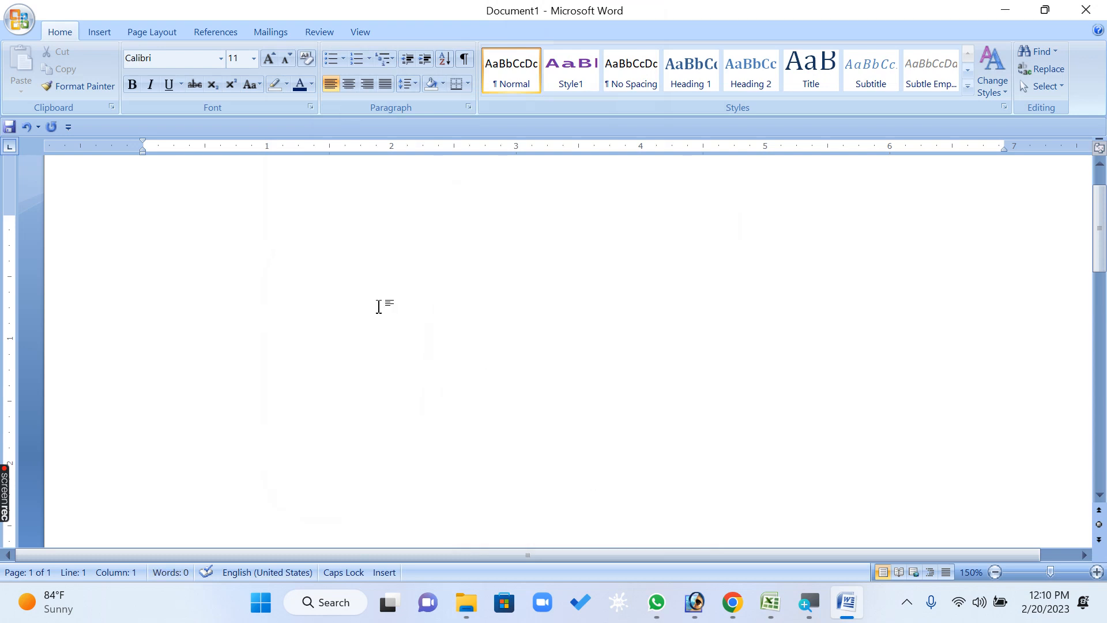
Test the 1.5" tab spacing with three tabs, delete them, and review the tab settings without changing anything
key("Tab")
key("Tab")
key("Tab")
key("BackSpace")
key("BackSpace")
key("BackSpace")
left_click(469, 108)
left_click(365, 440)
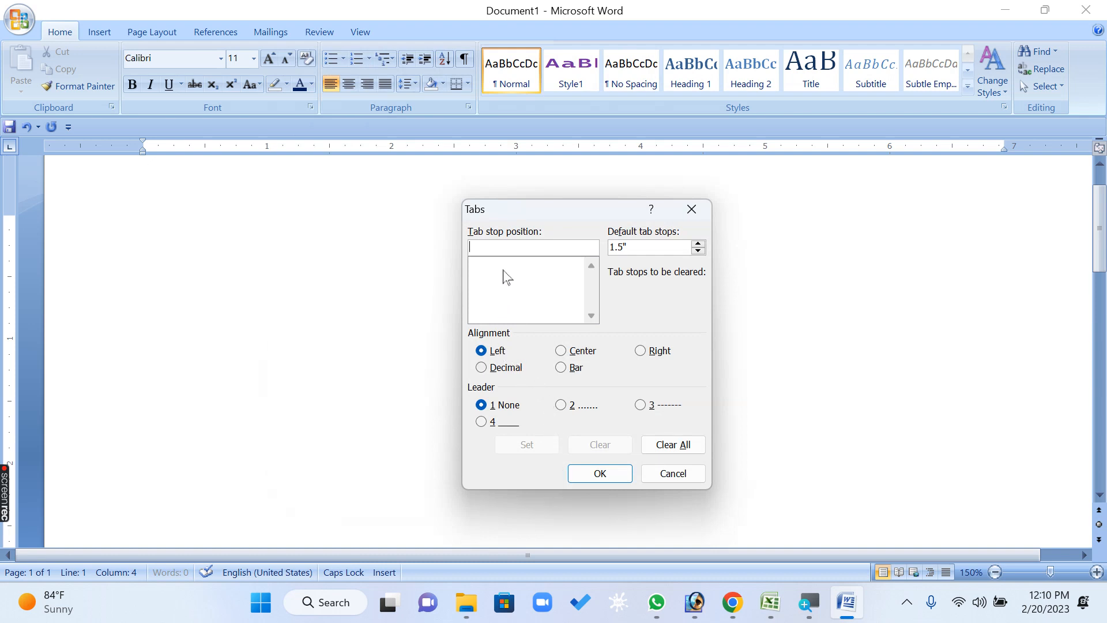
left_click(669, 474)
Enter a form line with the labels NAME, AGE and LOCATION, each followed by a manually typed row of dots
scroll(322, 317, "up", 1)
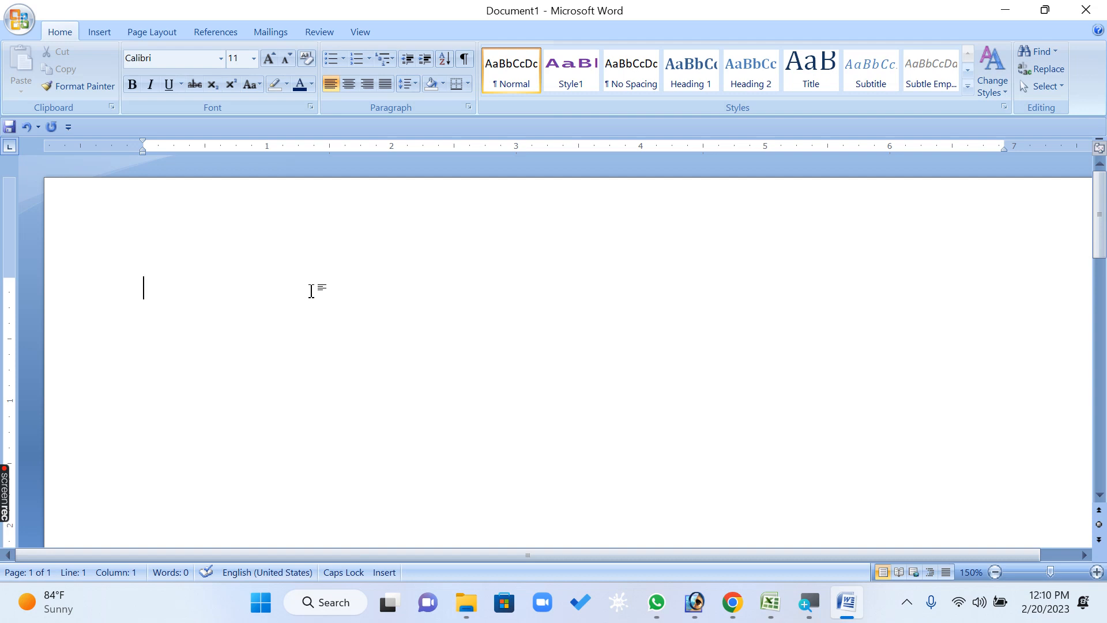
type("NAME....................")
type("AGE.........................")
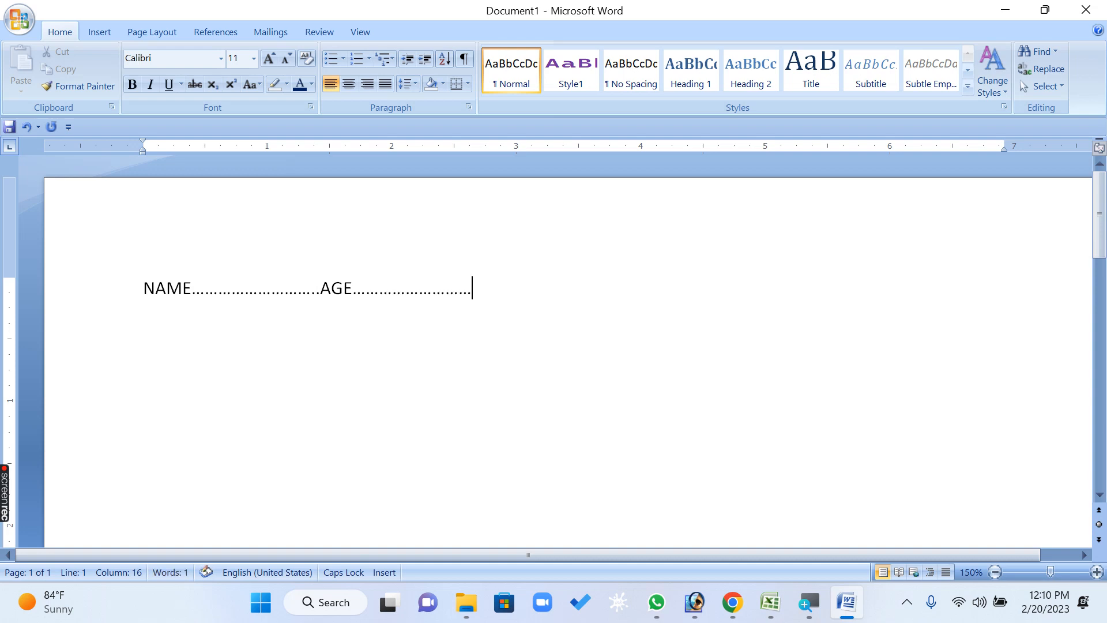
type("LOCATION......")
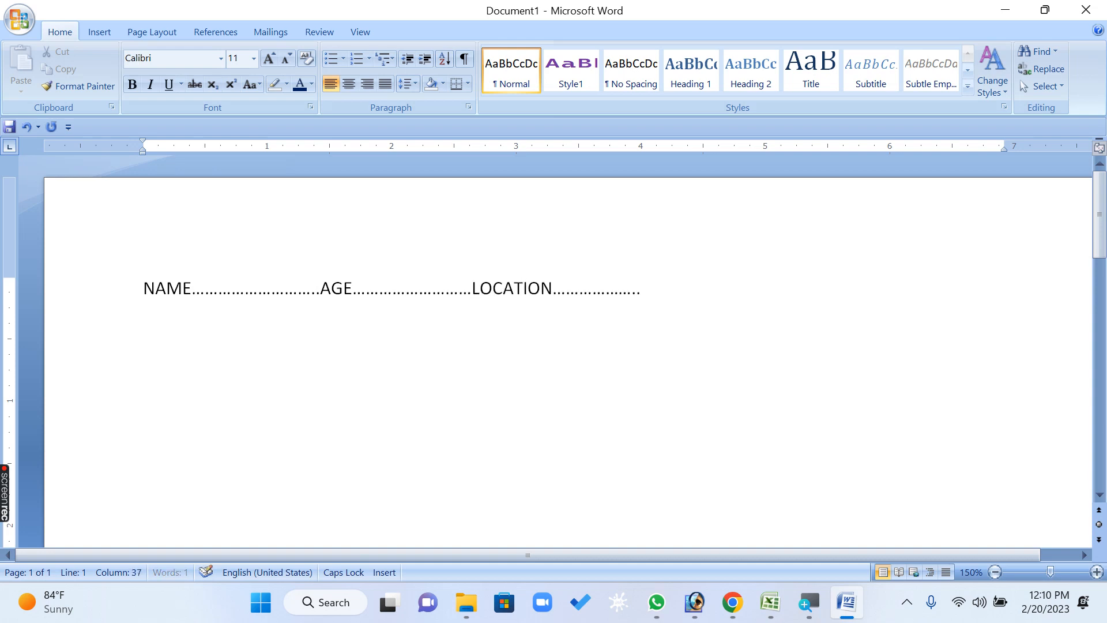
type("..........")
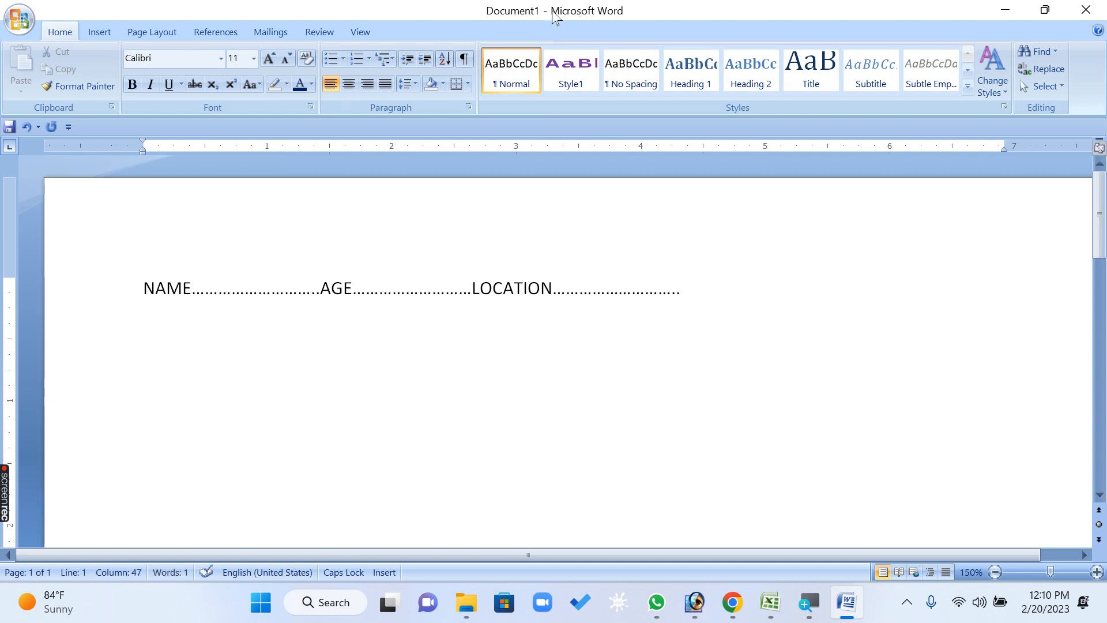
Delete the whole NAME, AGE and LOCATION line
left_click(396, 349)
left_click_drag(811, 294, 415, 299)
left_click(415, 300)
left_click_drag(663, 315, 6, 297)
key("Delete")
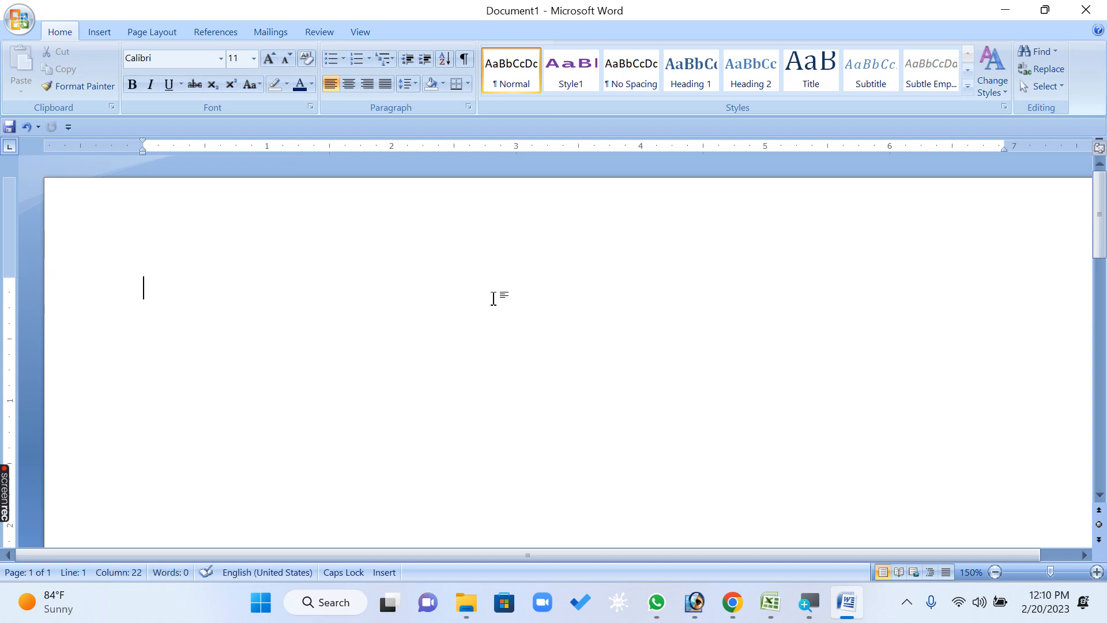
Change the page orientation to Landscape and zoom the document out to 110%
left_click(155, 32)
left_click(158, 75)
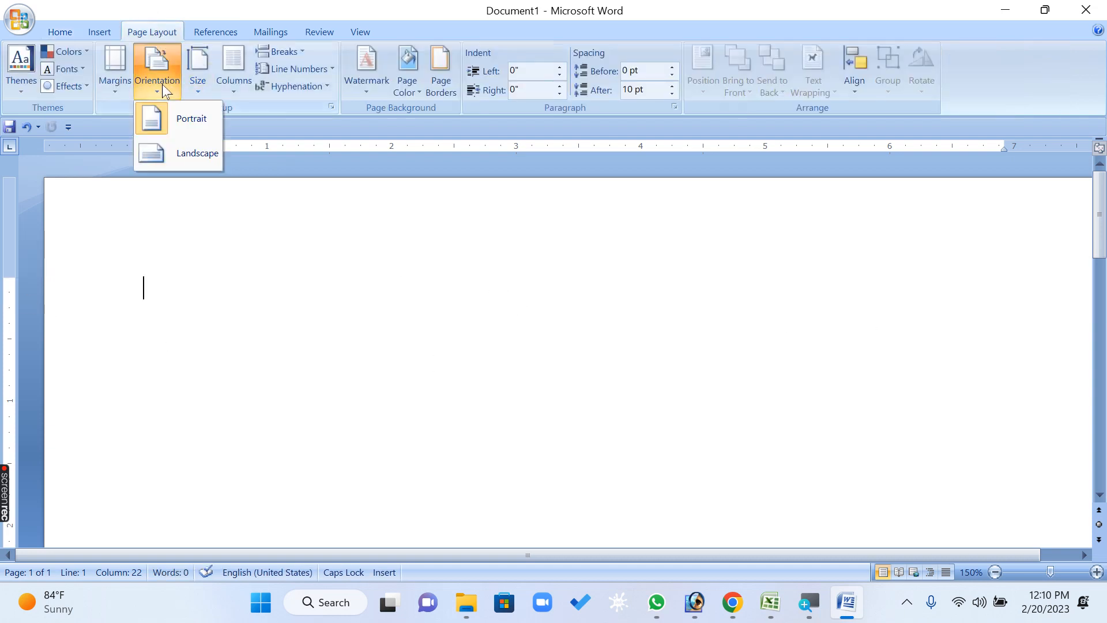
left_click(179, 153)
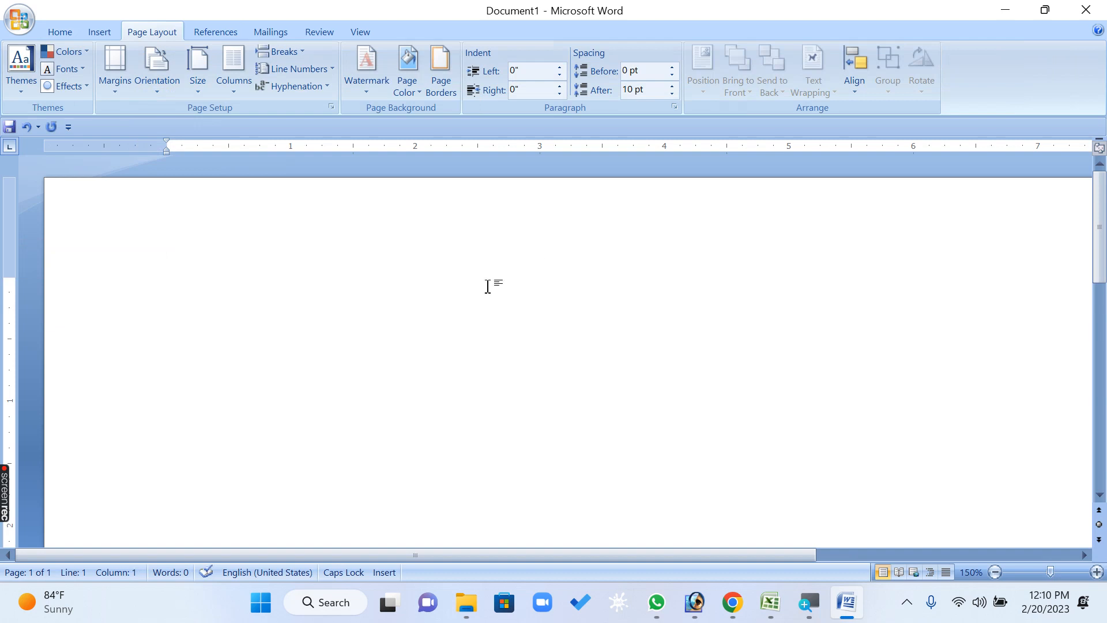
scroll(488, 288, "down", 2)
scroll(482, 290, "down", 2)
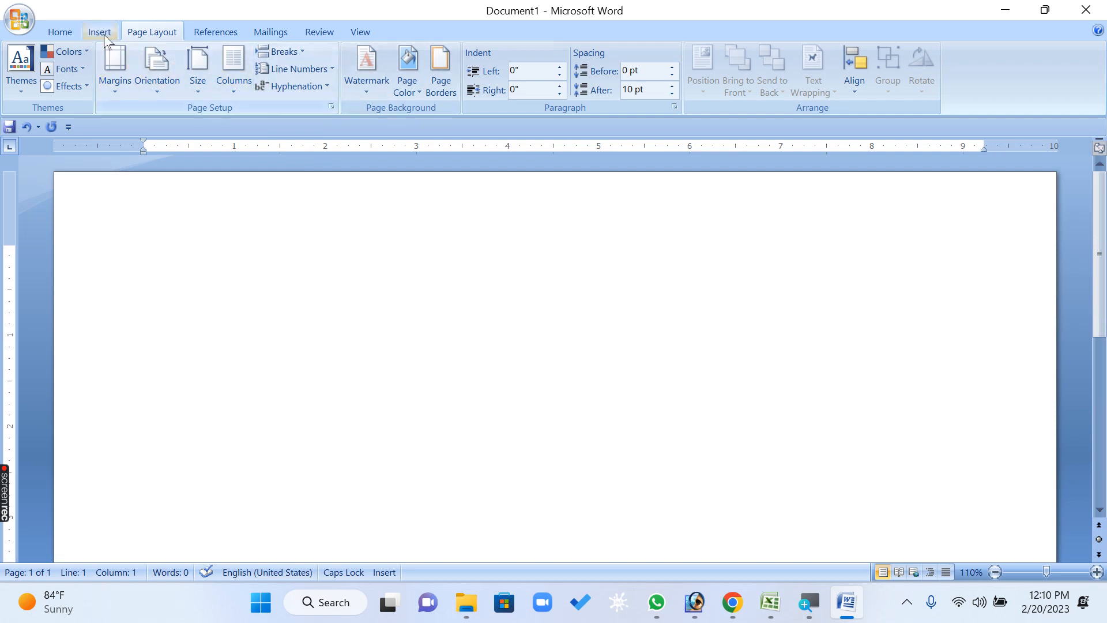
Set a left-aligned tab stop at 2.5" with the dotted leader (option 2)
left_click(68, 34)
left_click(468, 107)
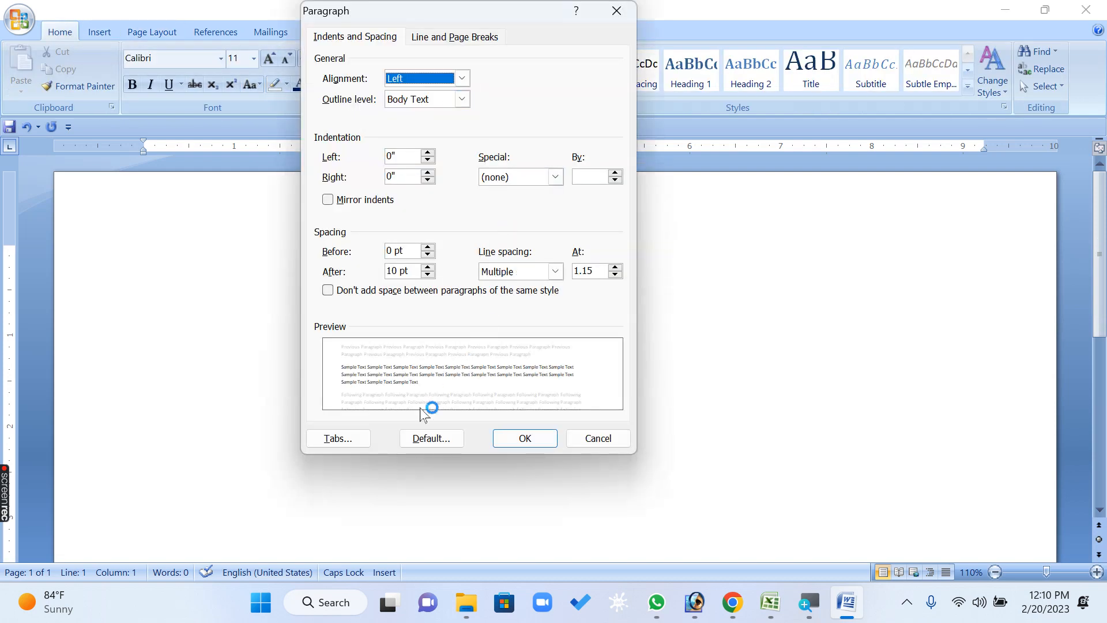
left_click(345, 439)
left_click_drag(542, 219, 440, 276)
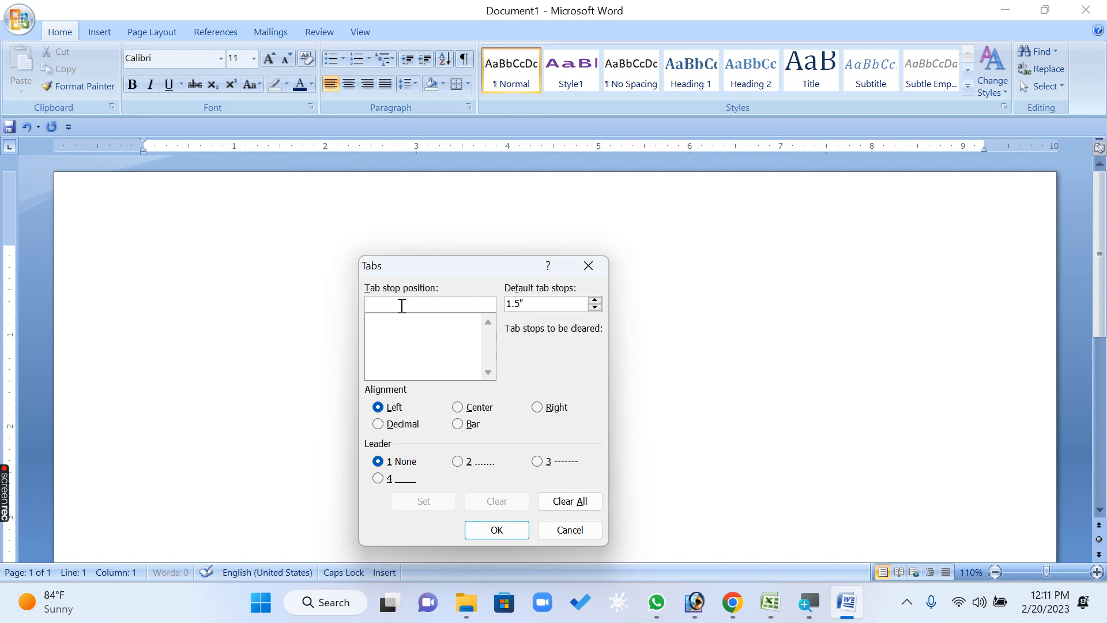
type("2.5")
left_click(466, 462)
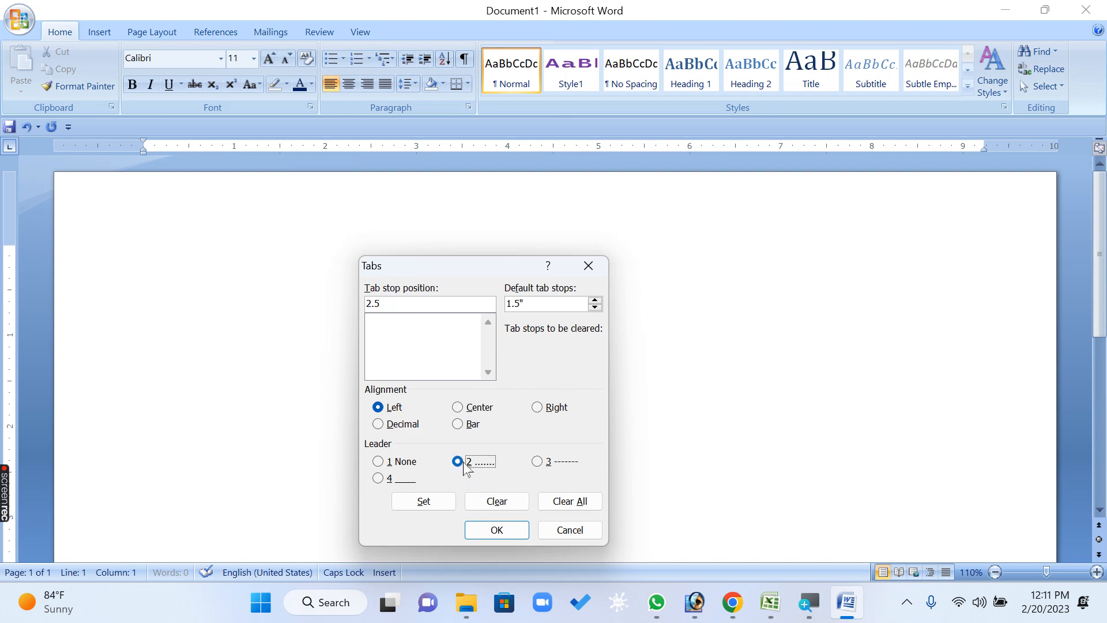
left_click(427, 504)
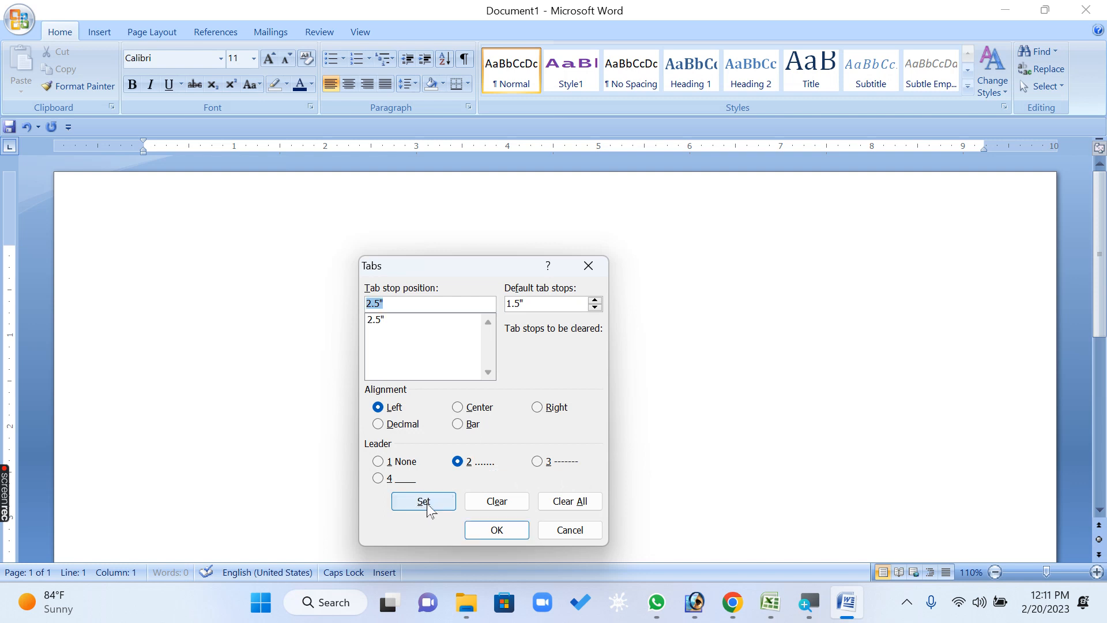
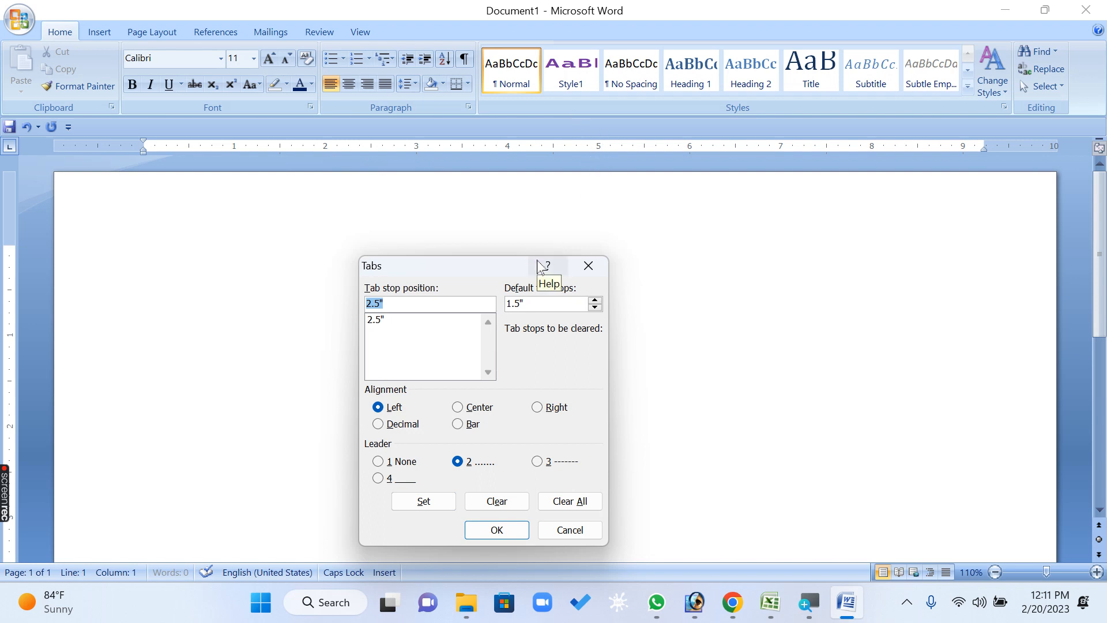
Add left-aligned tab stops at 5", 7" and 9", each with the dotted leader (option 2)
type("5")
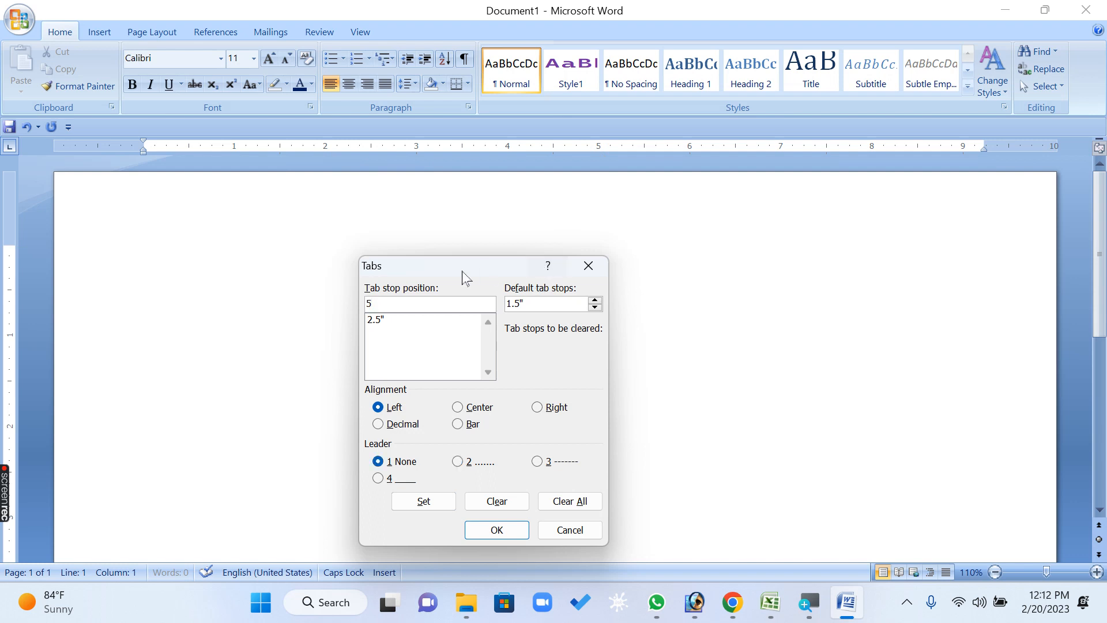
left_click(458, 461)
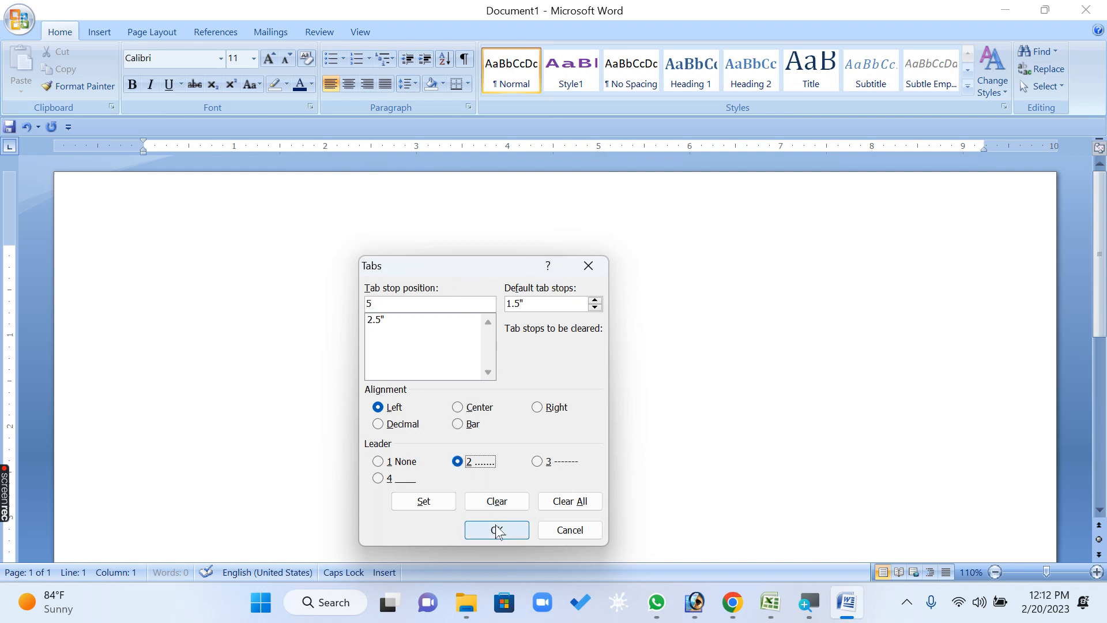
left_click(424, 502)
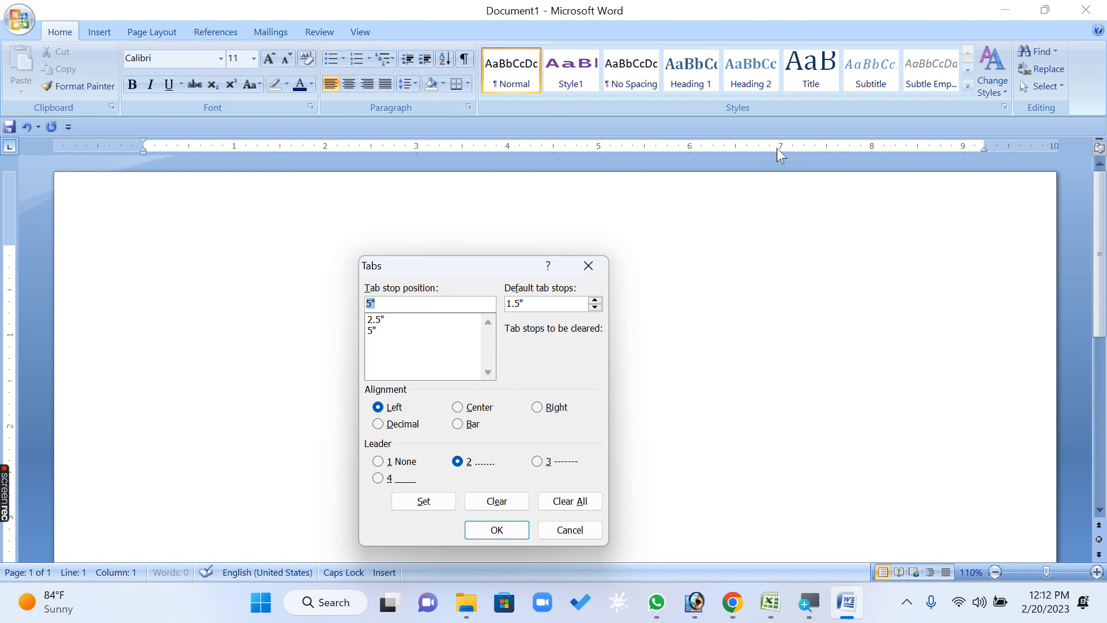
type("7")
left_click(479, 469)
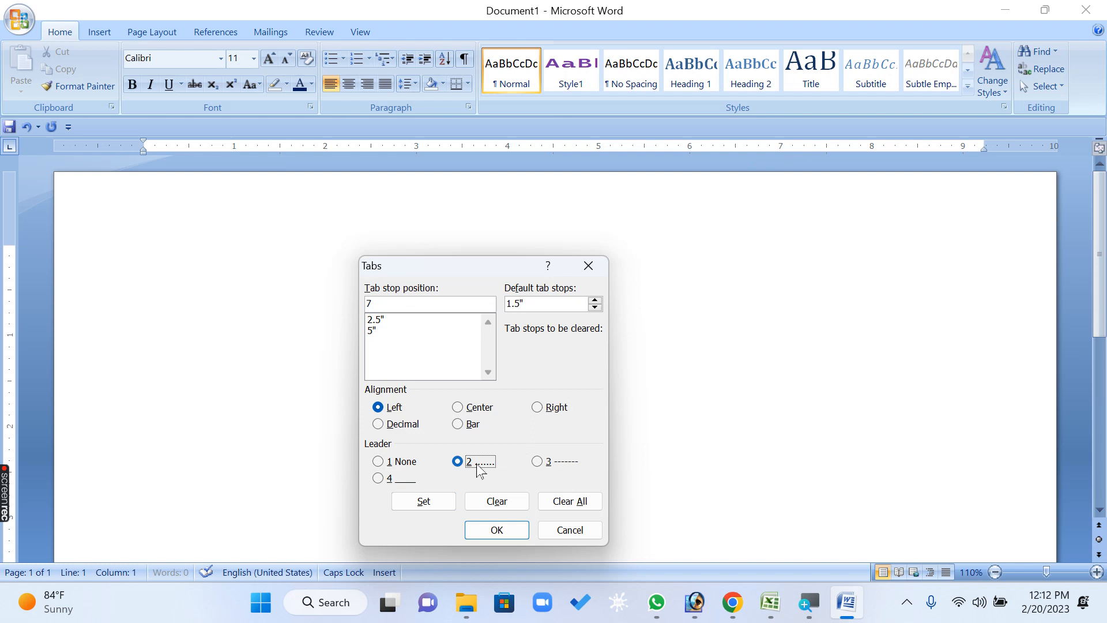
left_click(436, 506)
type("9")
left_click(458, 462)
left_click(430, 510)
Go through the tab stops at 2.5", 5", 7" and 9" one by one and apply the tab settings
left_click(385, 320)
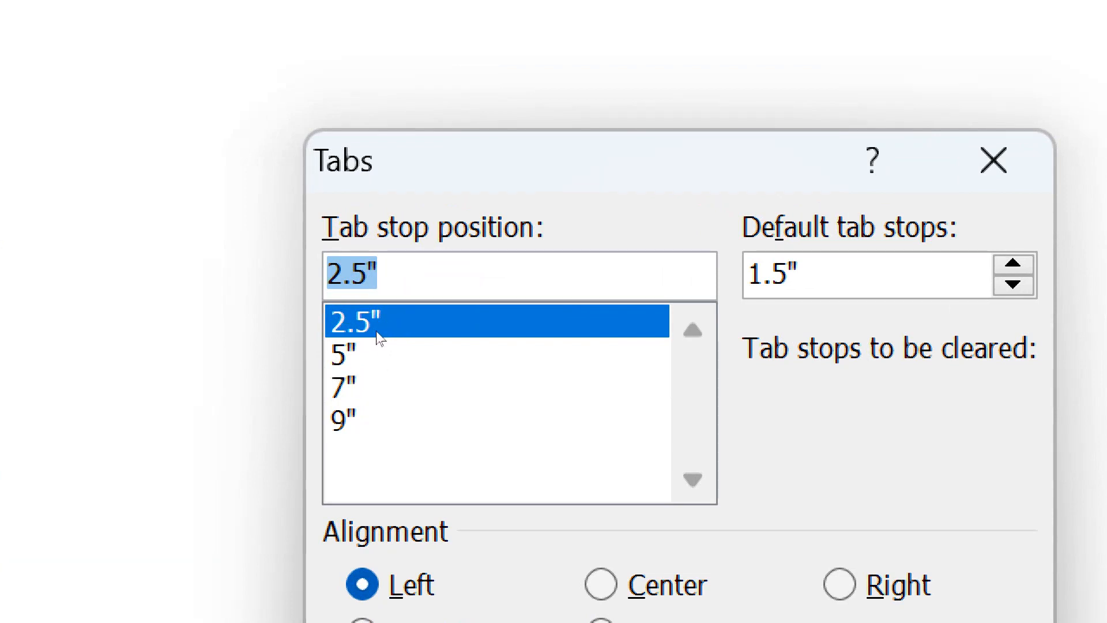
key("Down")
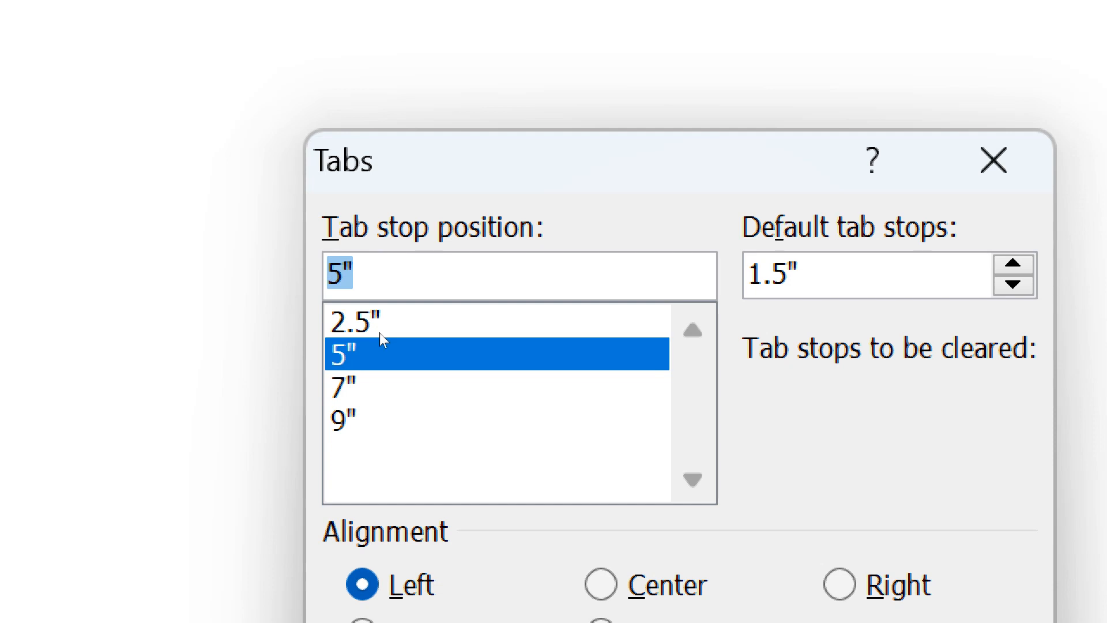
key("Down")
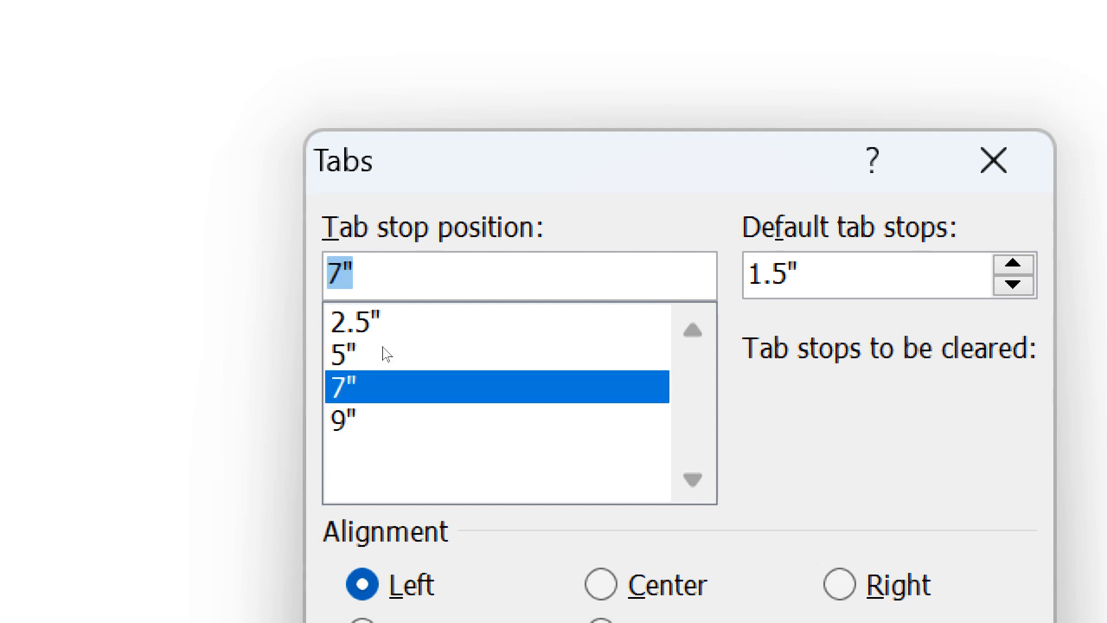
key("Down")
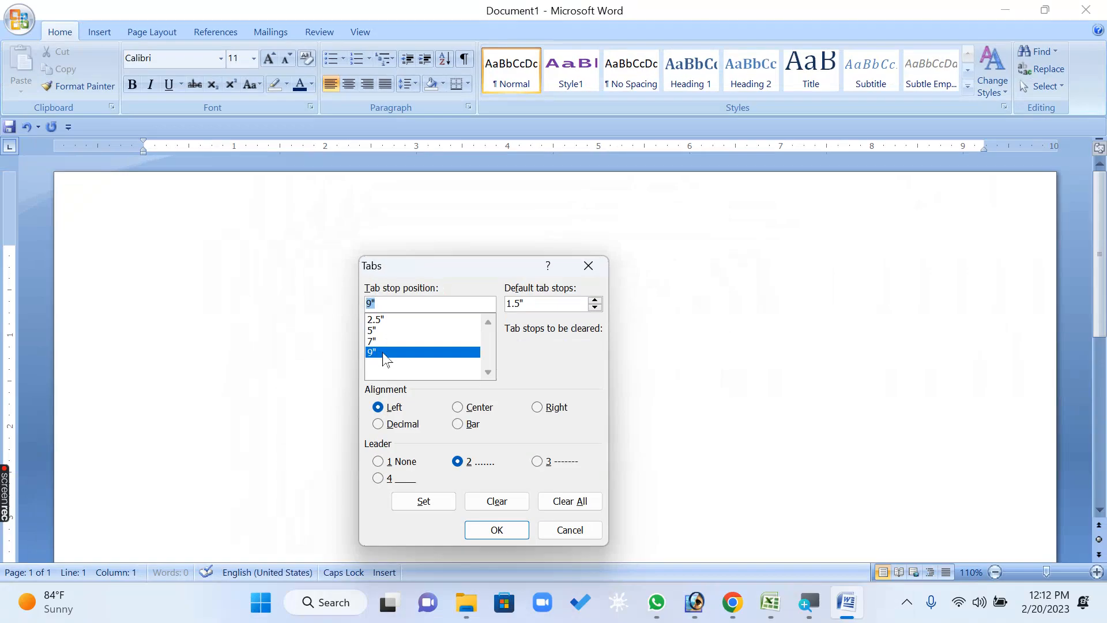
left_click(503, 531)
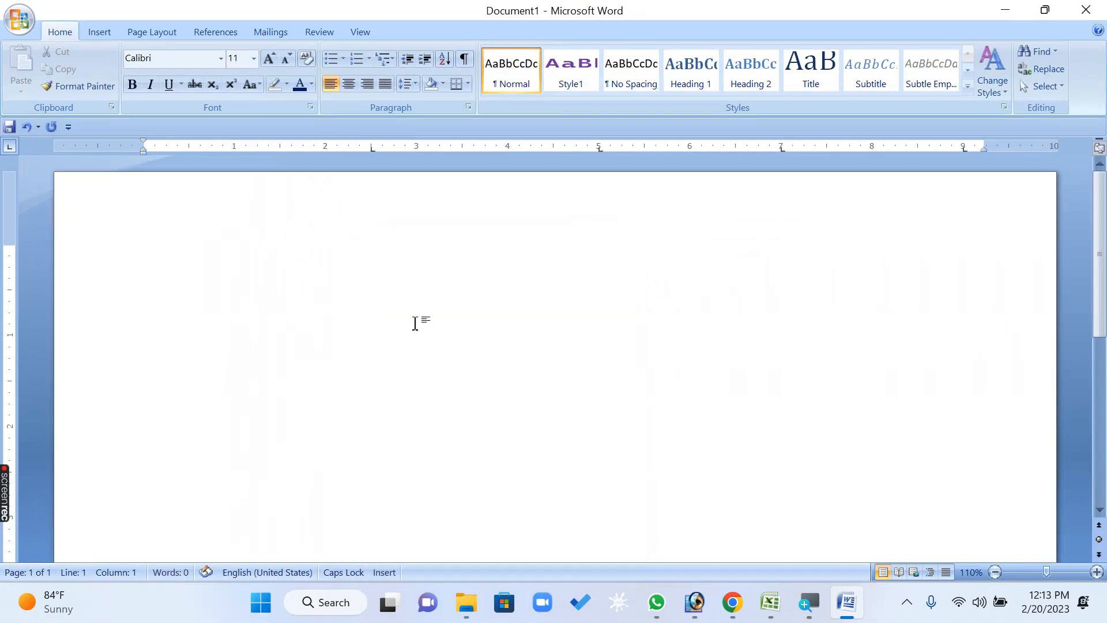
Enter a heading line with NAME, AGE, LOCATION, CONTACT and PIN, separated by the dotted tab leaders
type("NAME")
key("Tab")
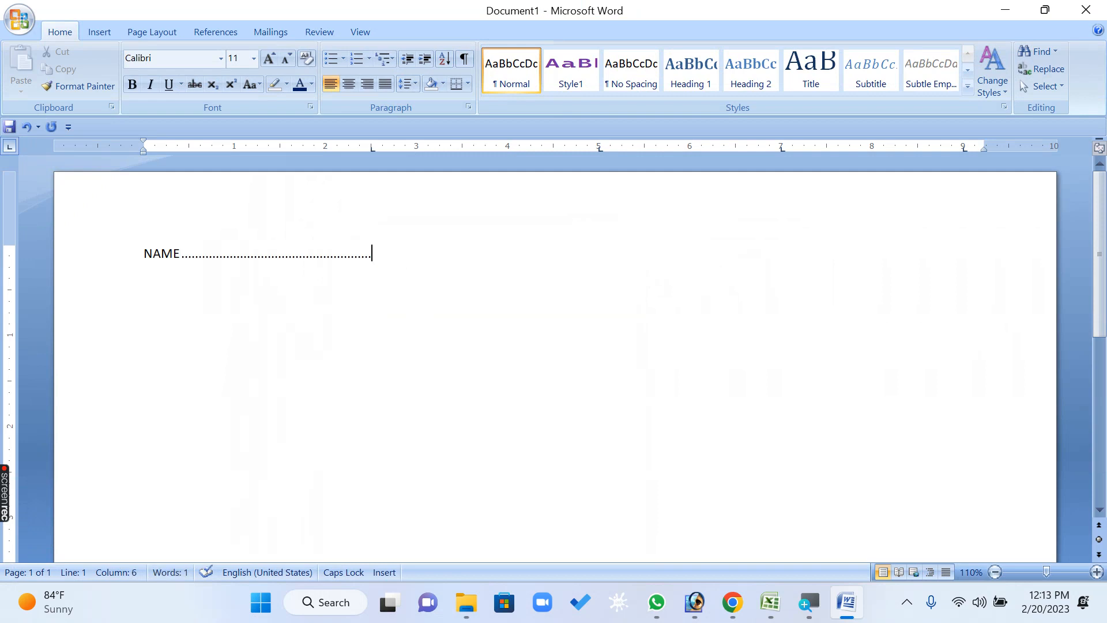
type("ASGE")
key("BackSpace")
key("BackSpace")
key("BackSpace")
type("GE")
key("Tab")
type("LO")
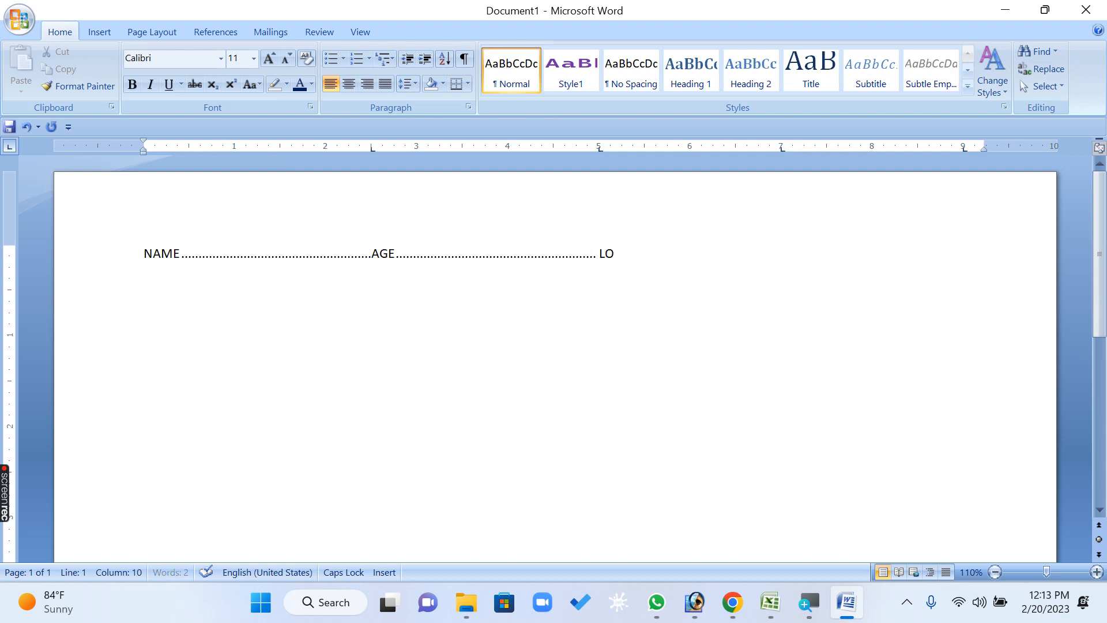
type("CATION.................................")
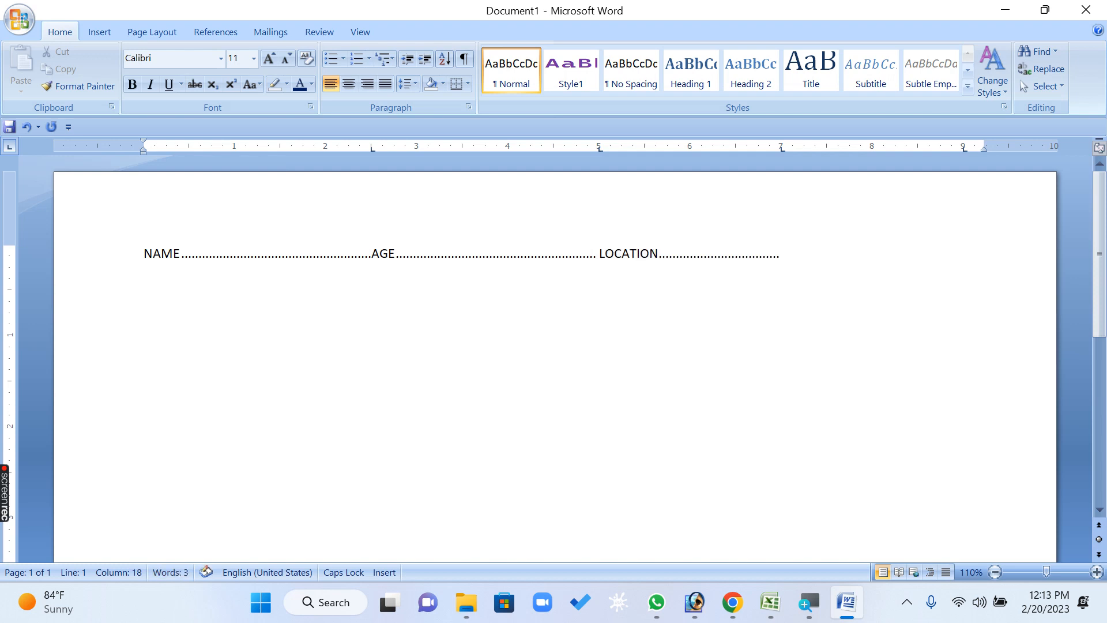
type(" CONTACT ..................................PIN")
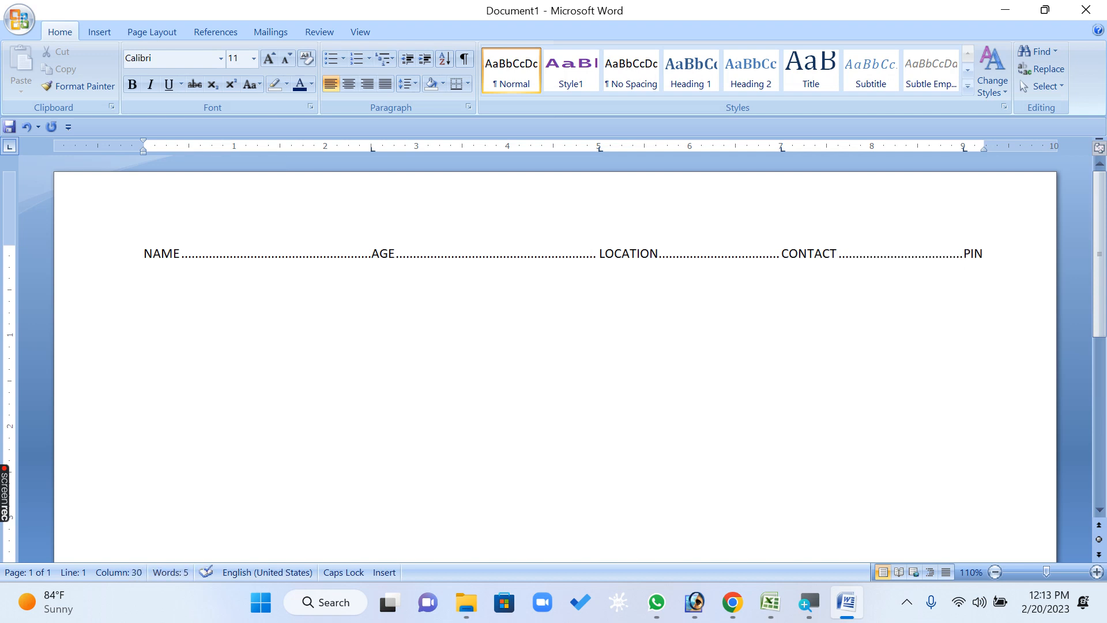
Start the first record below the headings with the person's name, age 18, location BHOPAL and contact number, aligned at the tab stops
key("Return")
type("MUSKAN")
key("Tab")
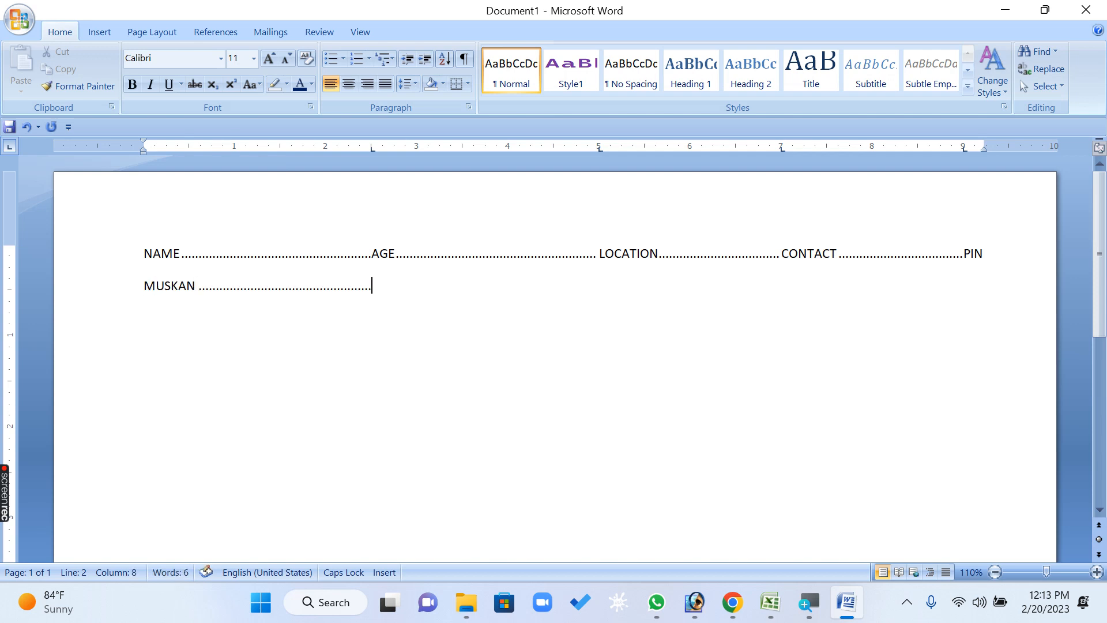
type("18")
key("Tab")
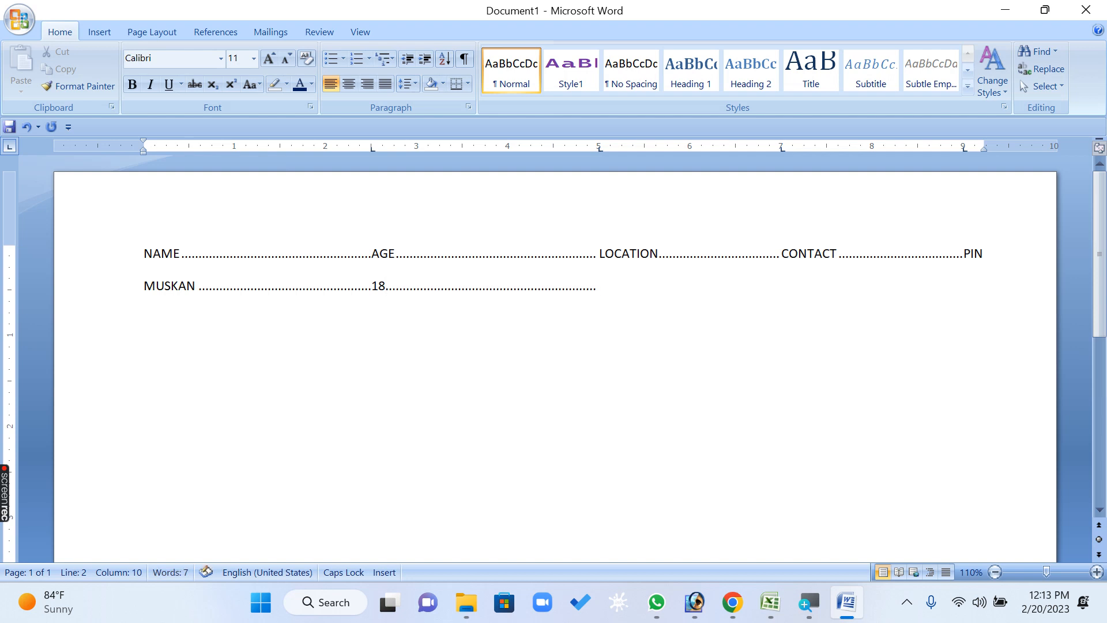
type("BHOPAL")
key("Tab")
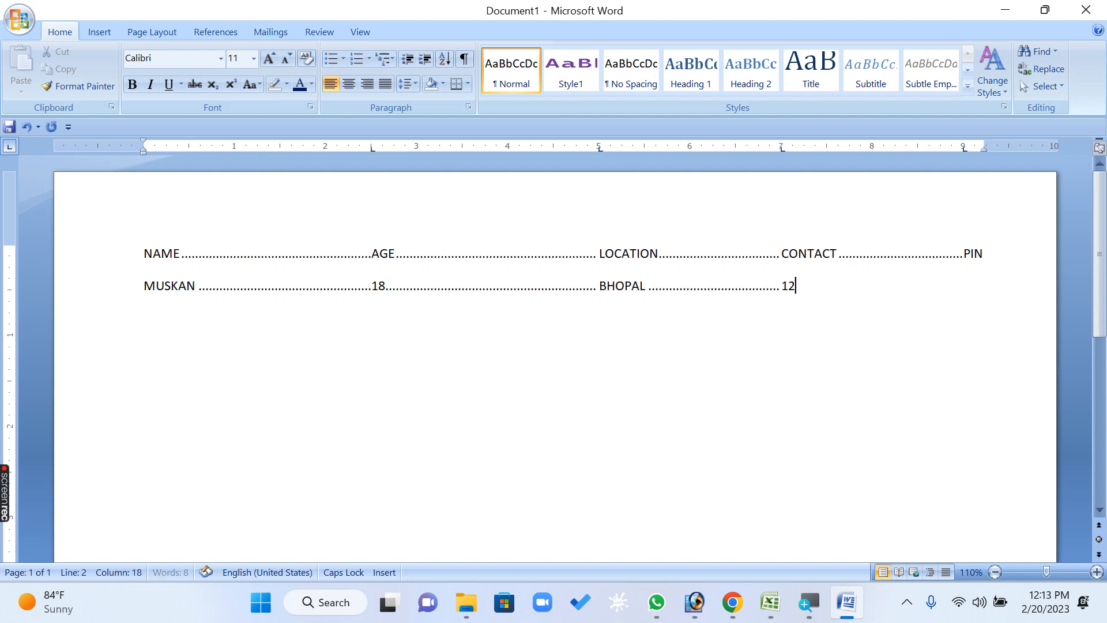
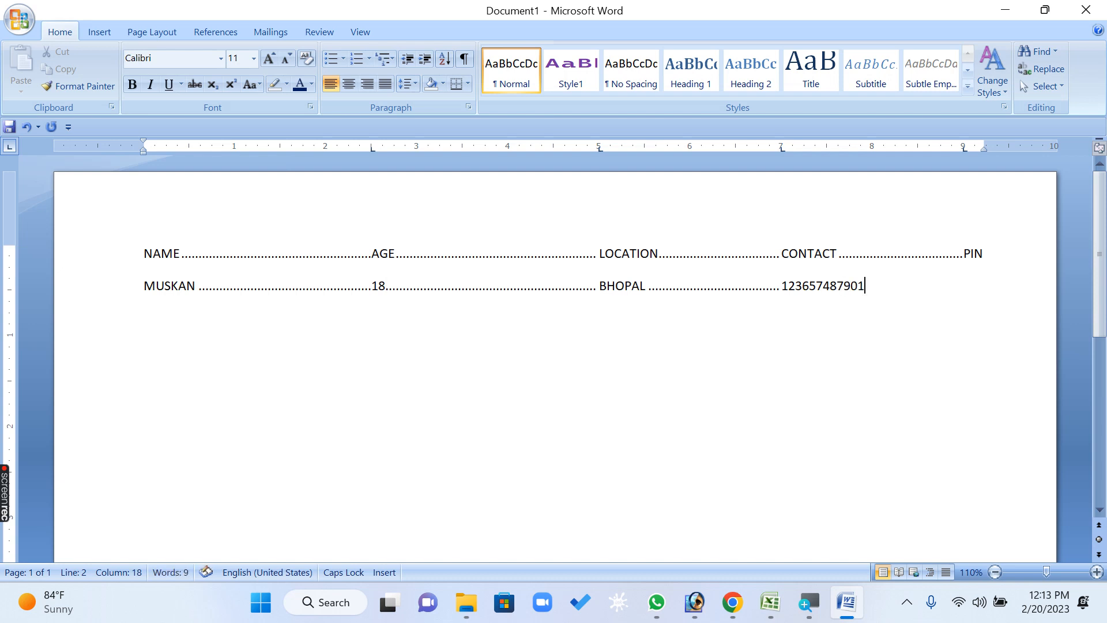
Fill in the first record's PIN at the 9" tab stop, shortened to two digits to fit the line
key("Tab")
type("256")
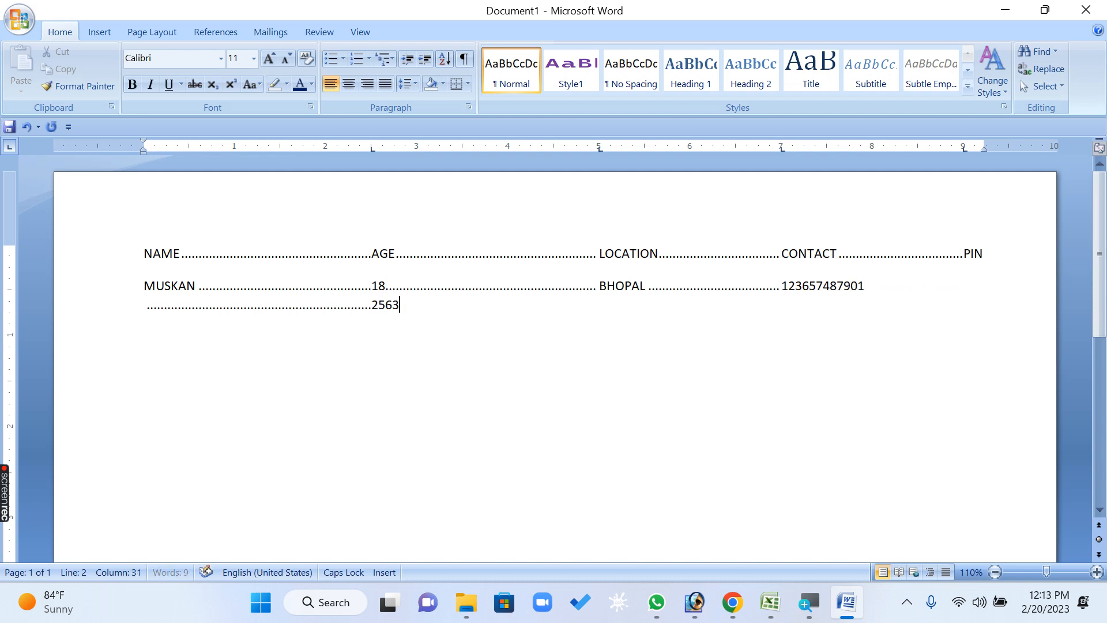
type("3")
key("BackSpace")
key("BackSpace")
key("BackSpace")
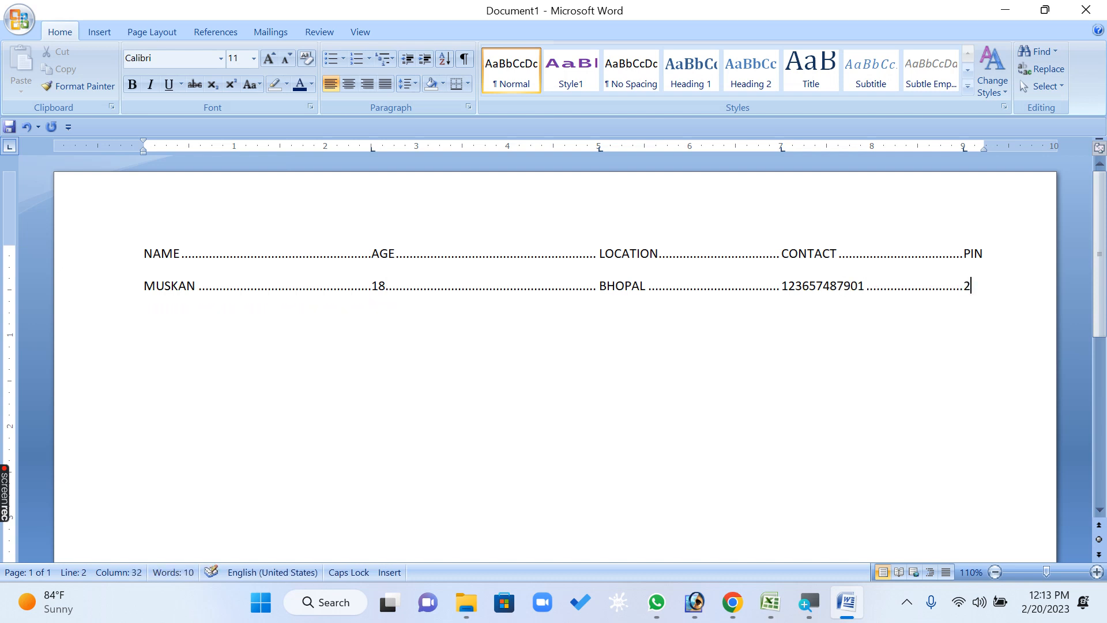
type("5454545")
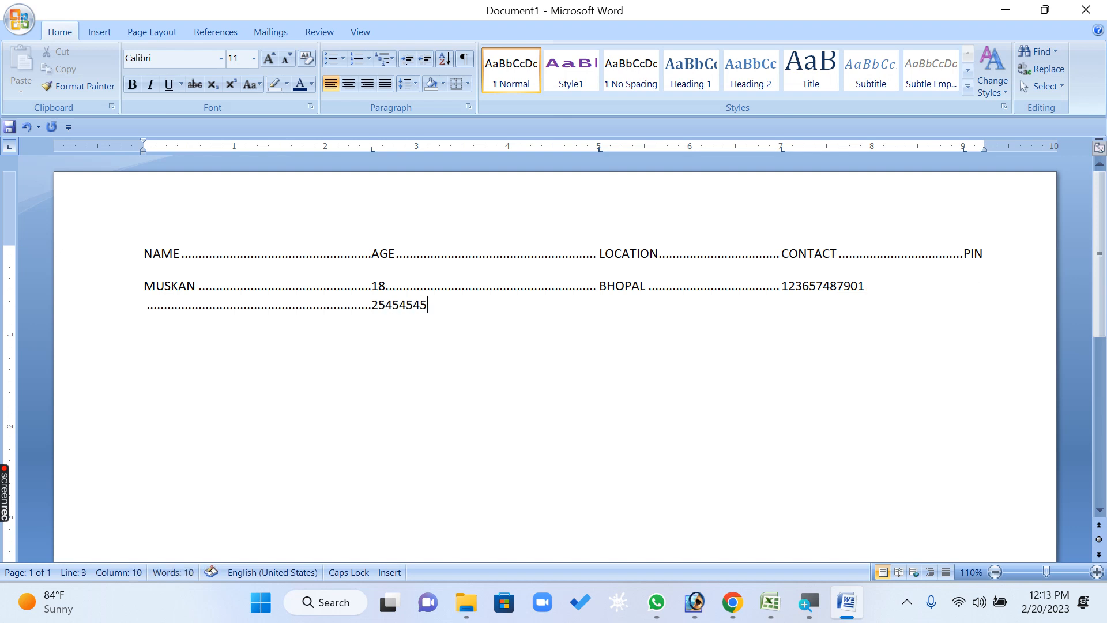
key("BackSpace")
key("BackSpace")
key("BackSpace")
key("BackSpace")
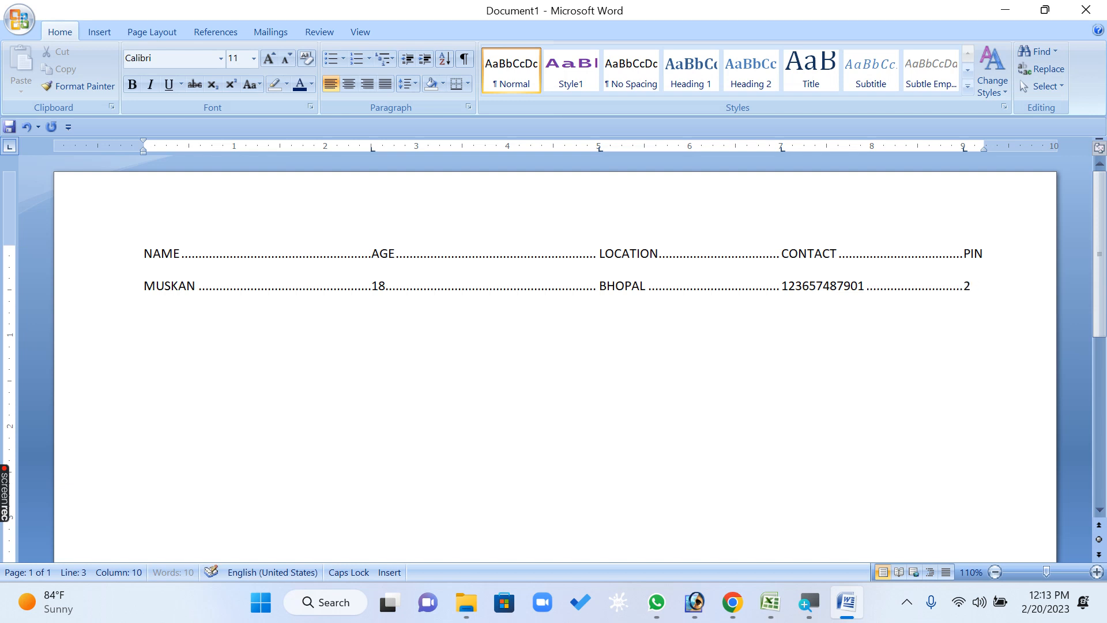
type("54")
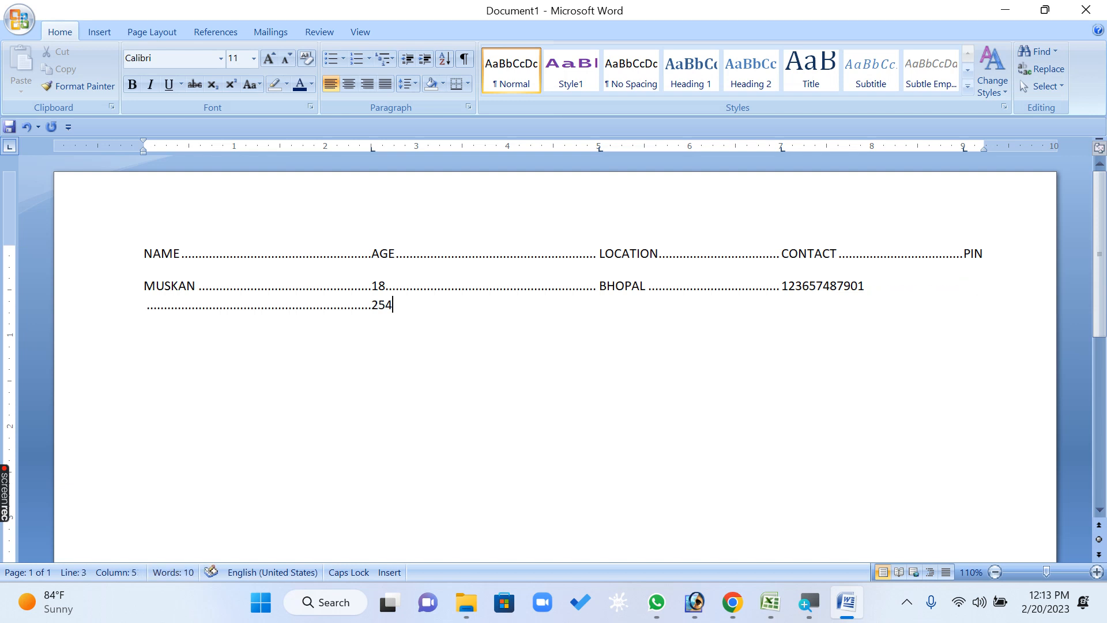
key("BackSpace")
Add a second record with the person's name, age 17, location INDORE, contact number and PIN at the tab stops
key("Return")
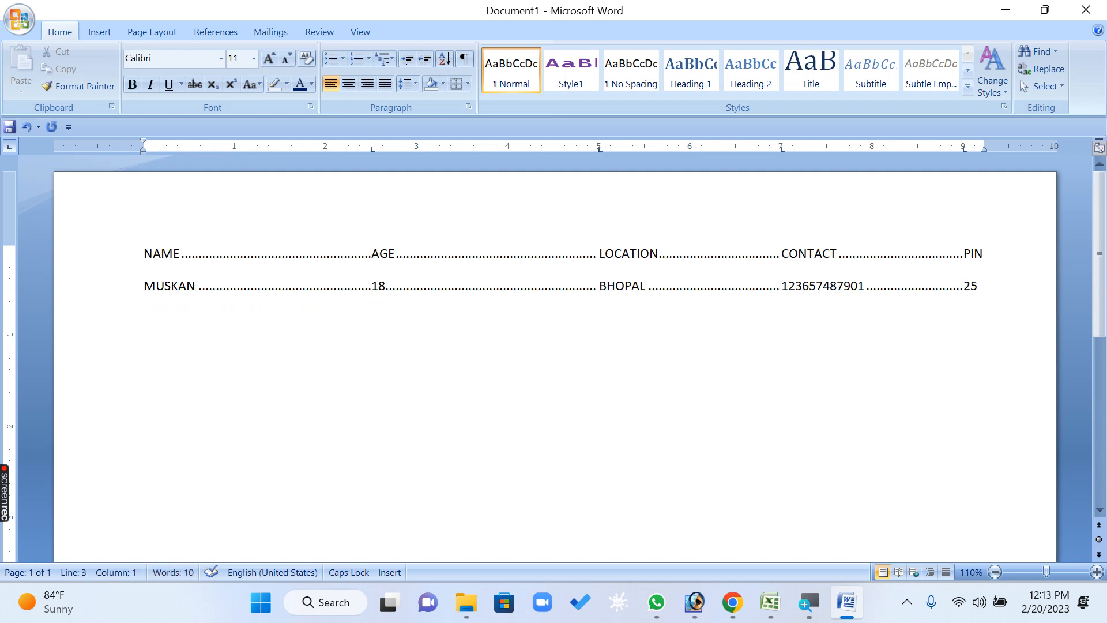
type("SAMIYA")
key("Tab")
type("17")
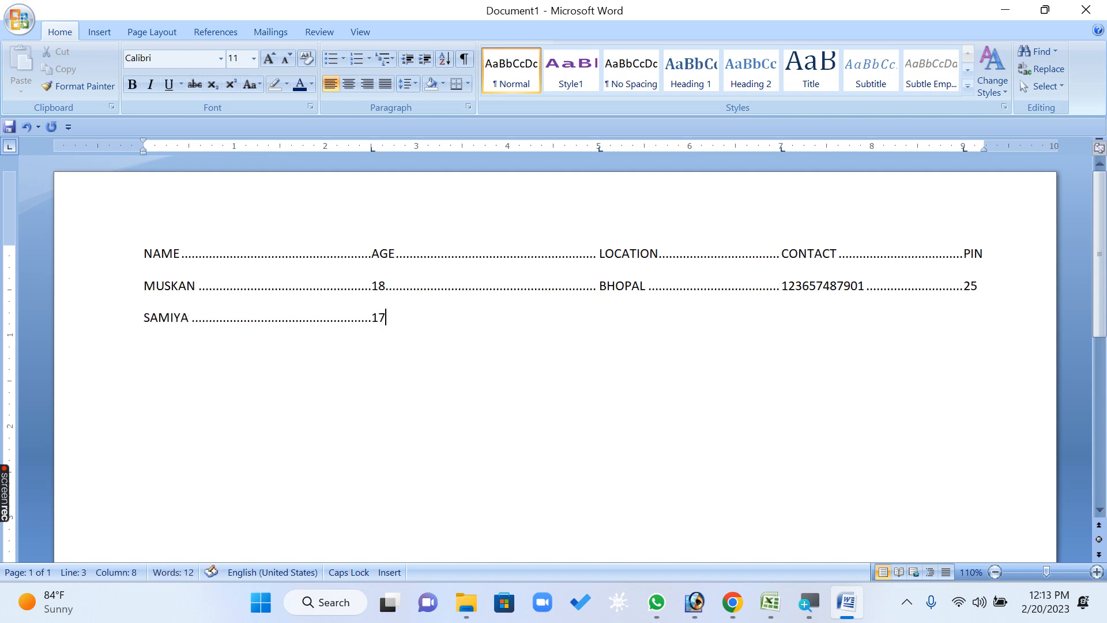
key("Tab")
type("INDORE")
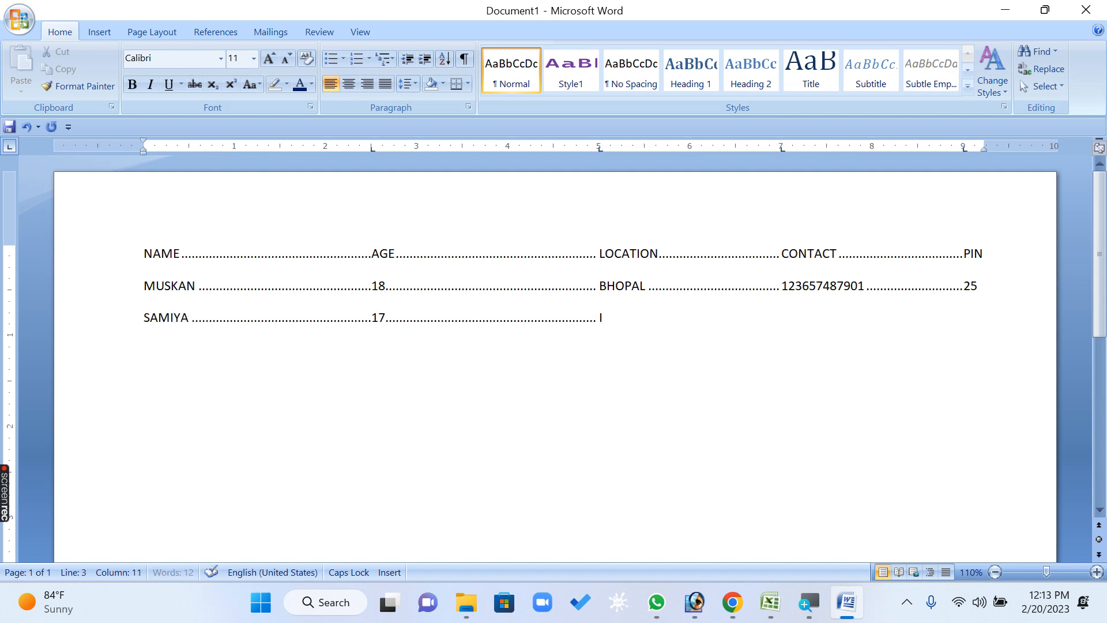
key("Tab")
type("584")
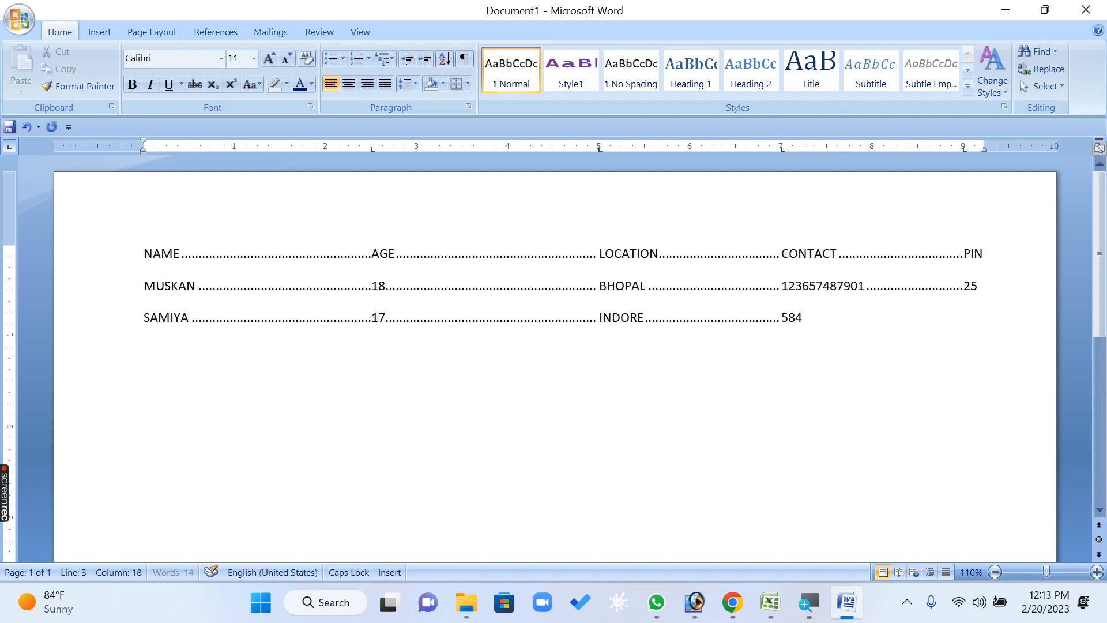
type("75544")
key("Tab")
type("35")
type("LAKS")
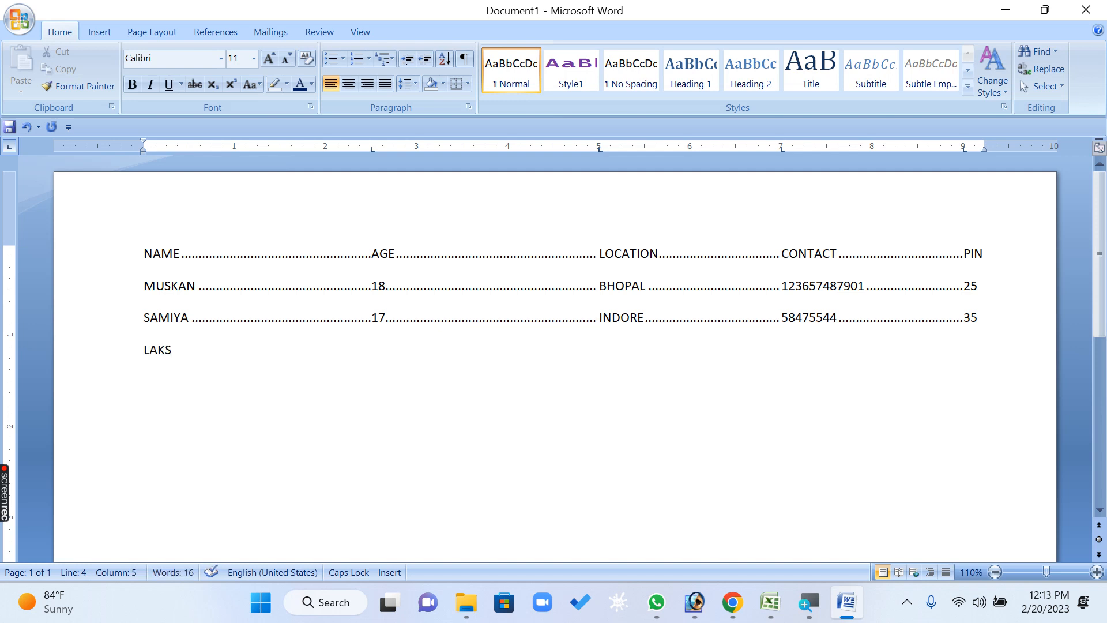
type("HYA")
Add a third line with the person's name, 74 under AGE and 55 under LOCATION, ending in a dotted leader and a new empty line
key("Tab")
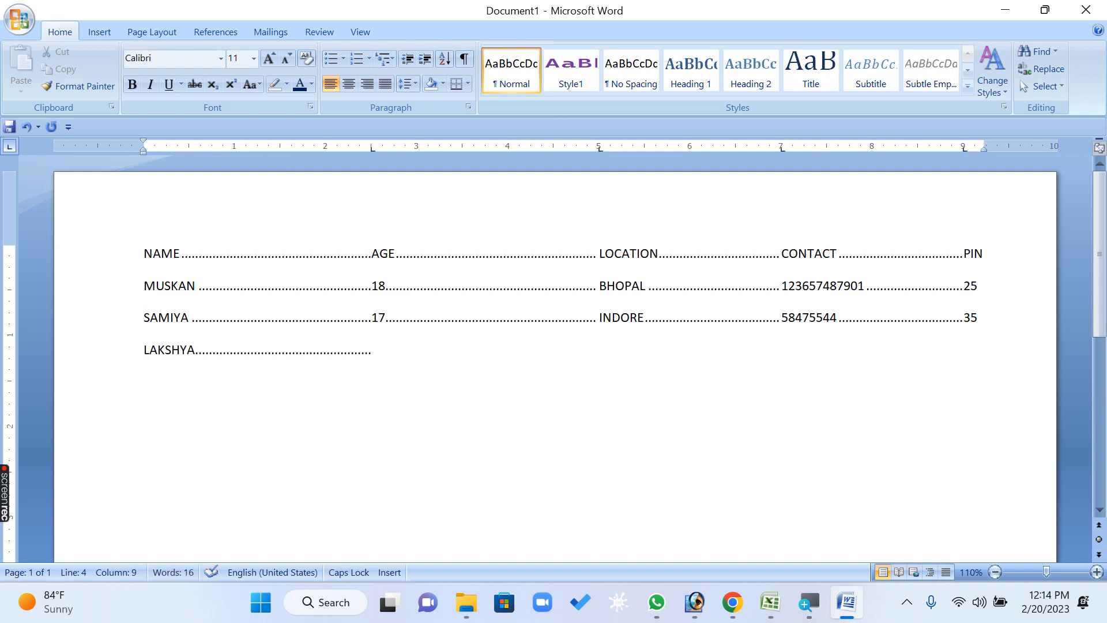
type("74")
key("Tab")
type("55")
key("Tab")
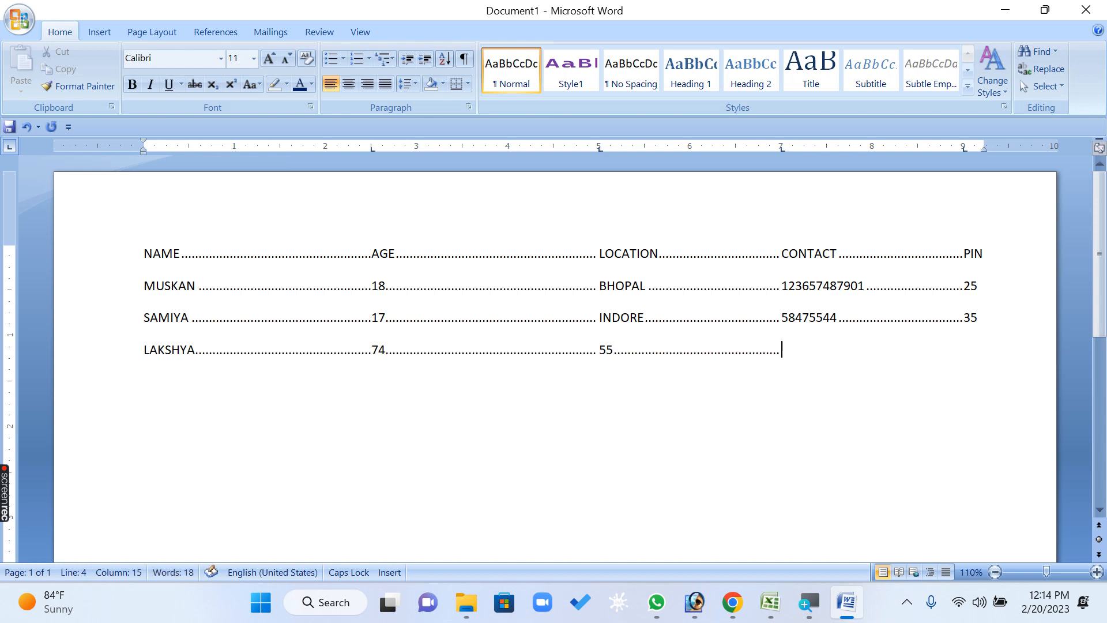
key("Return")
left_click(470, 106)
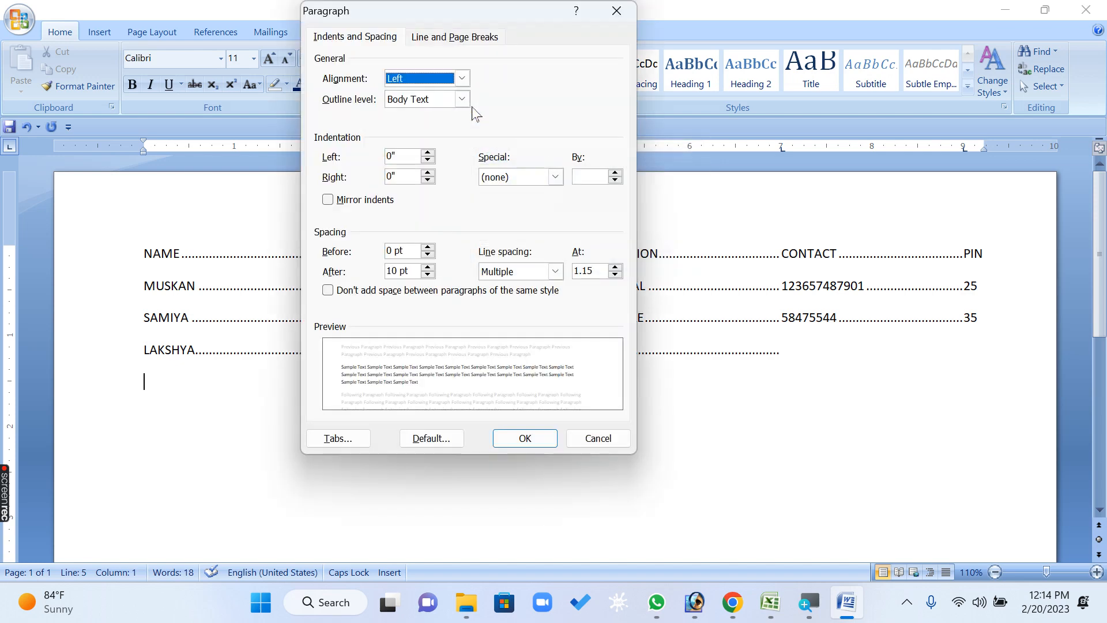
left_click(344, 439)
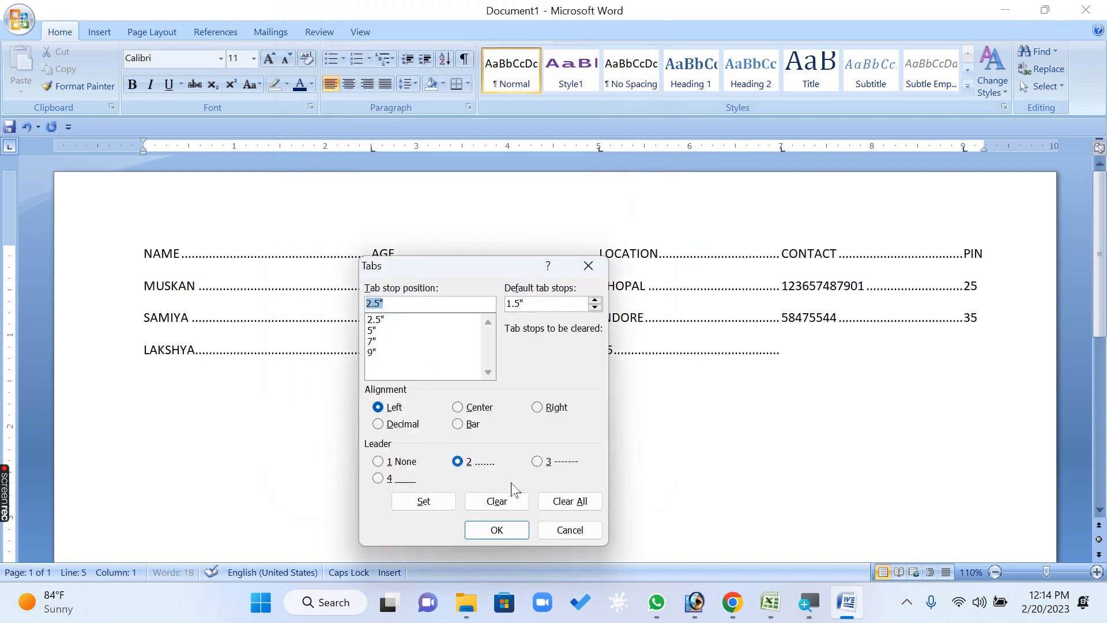
left_click(577, 535)
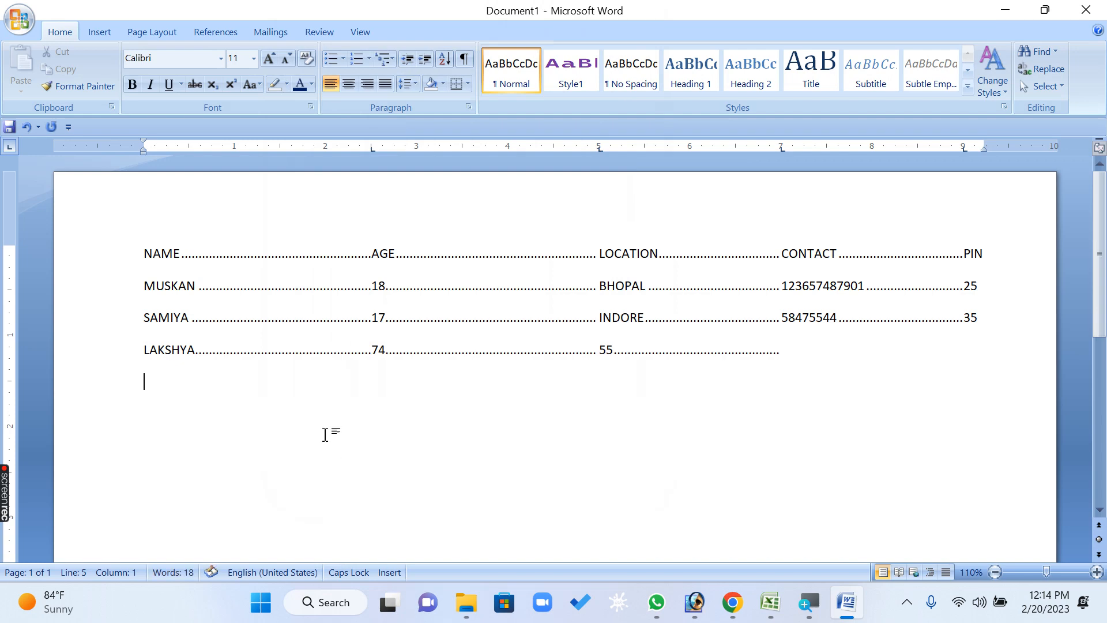
Clear the 5" tab stop from the empty paragraph below the records
left_click(468, 108)
left_click(346, 441)
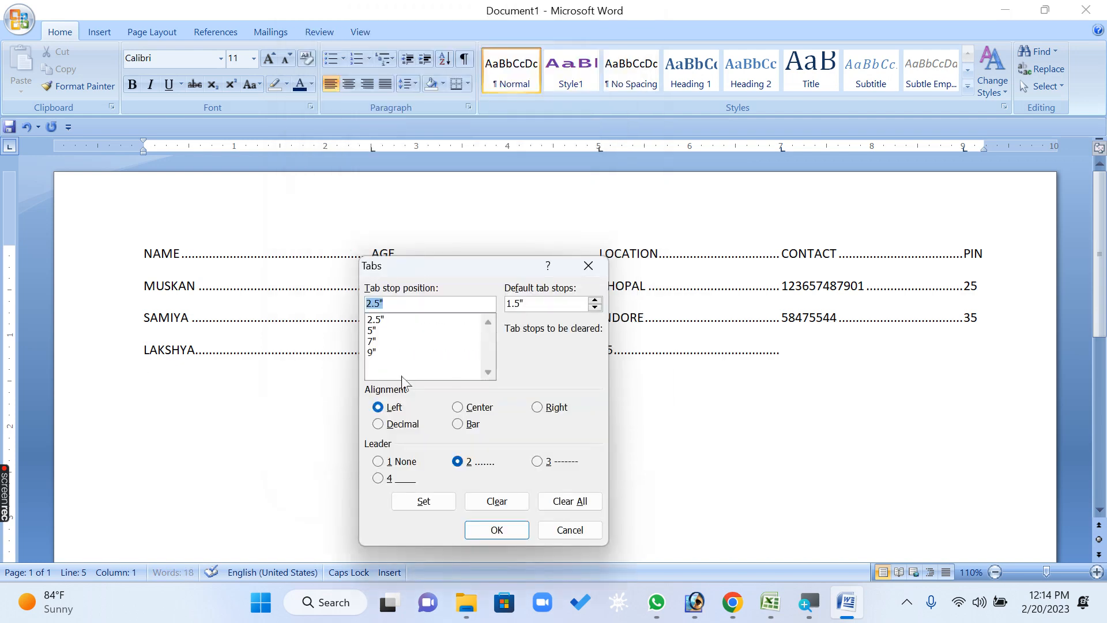
left_click(386, 331)
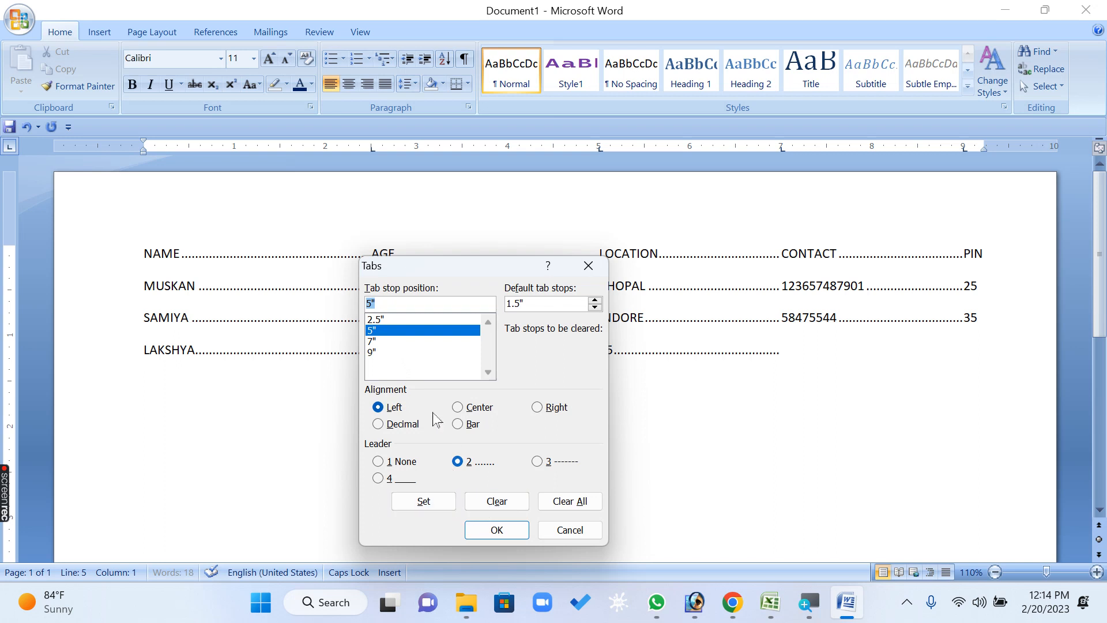
left_click(484, 502)
left_click(496, 529)
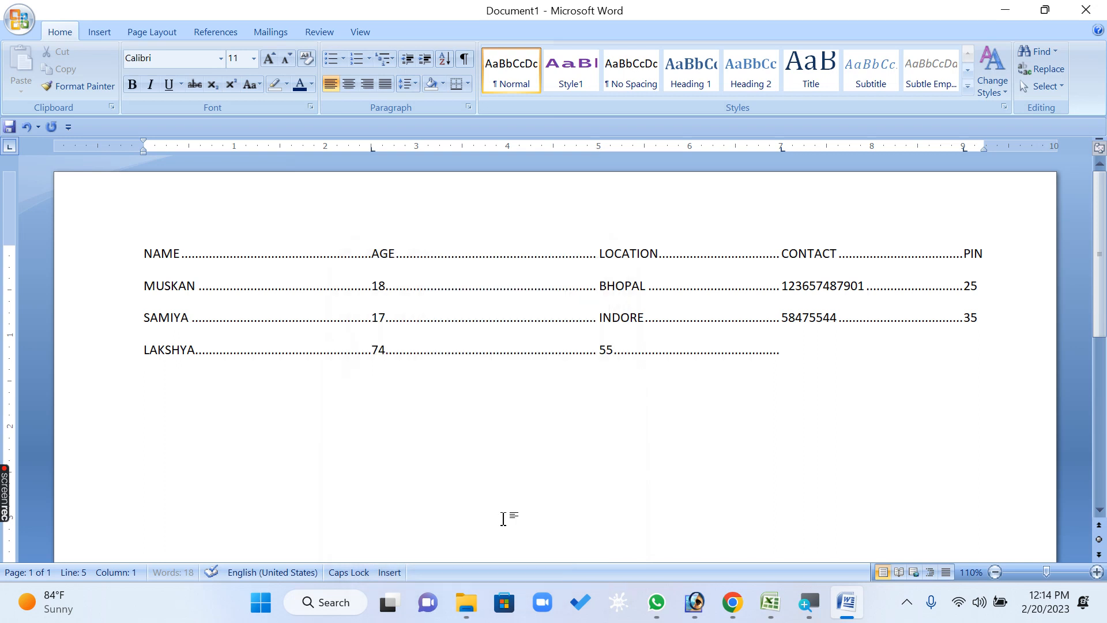
Add a fourth record with the person's name, age 65, contact number at the 7" tab stop and a two-digit PIN, ending with a new empty line
type("SURYA")
key("Tab")
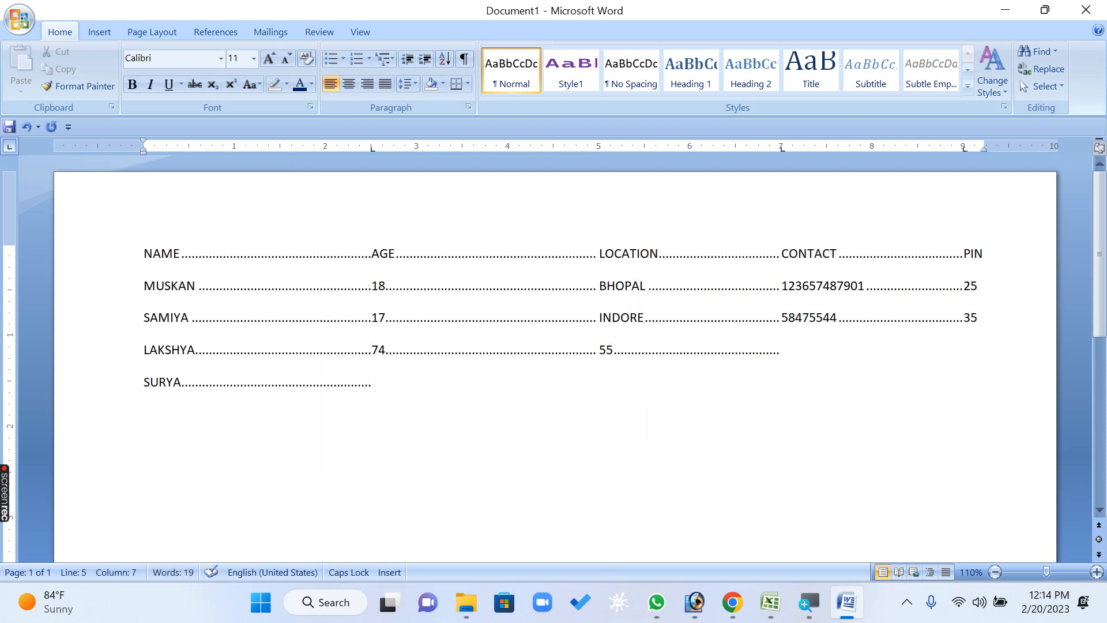
type("65")
key("Tab")
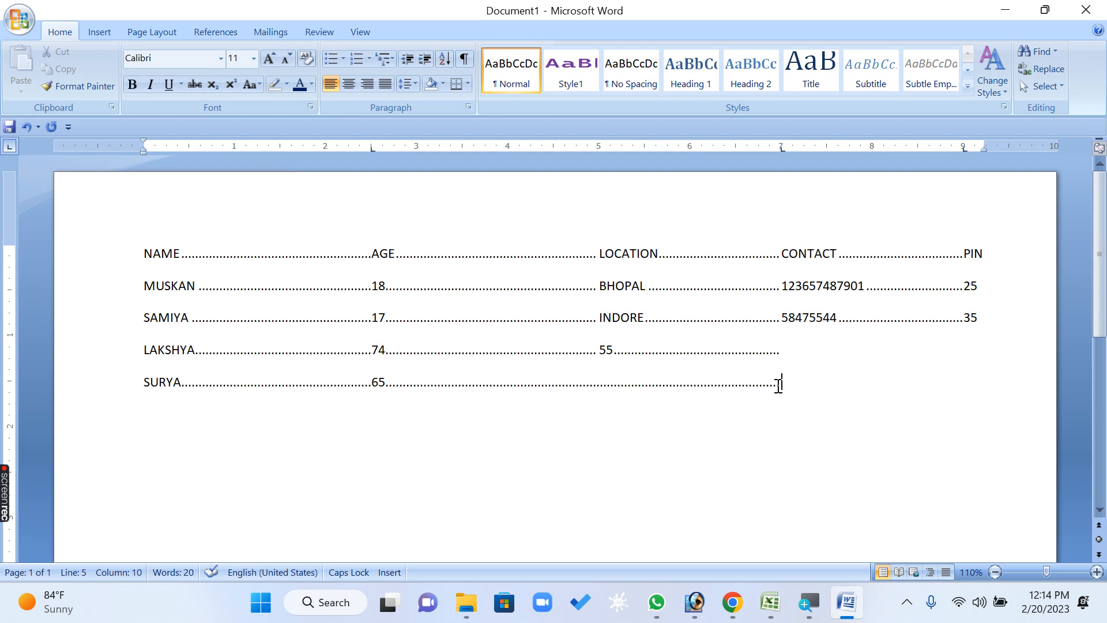
type("4343434")
key("Tab")
type("434")
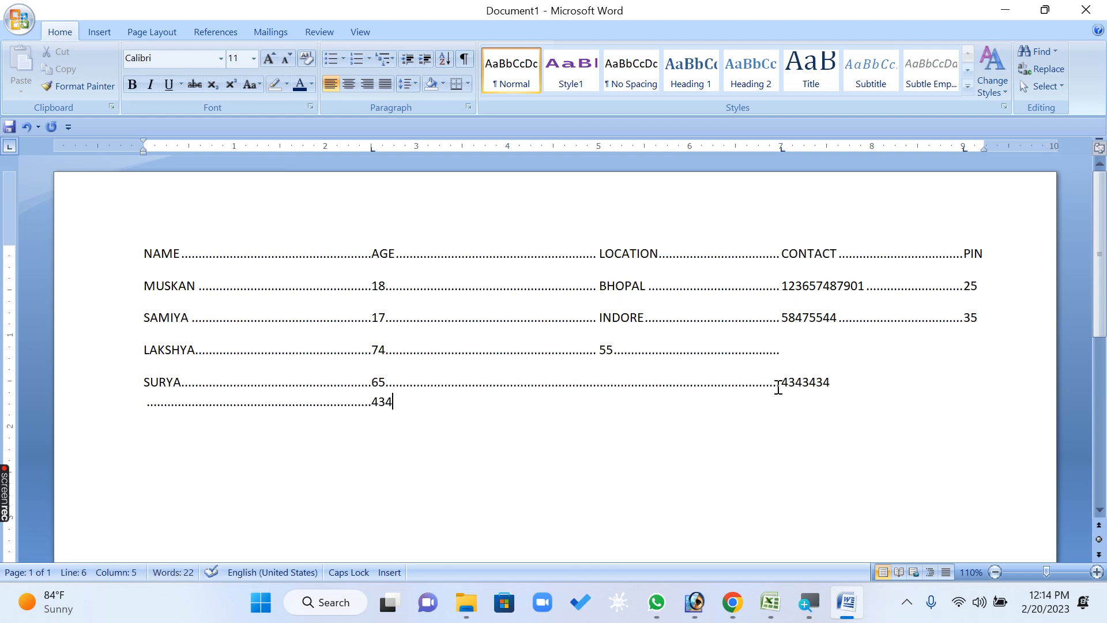
key("BackSpace")
key("Return")
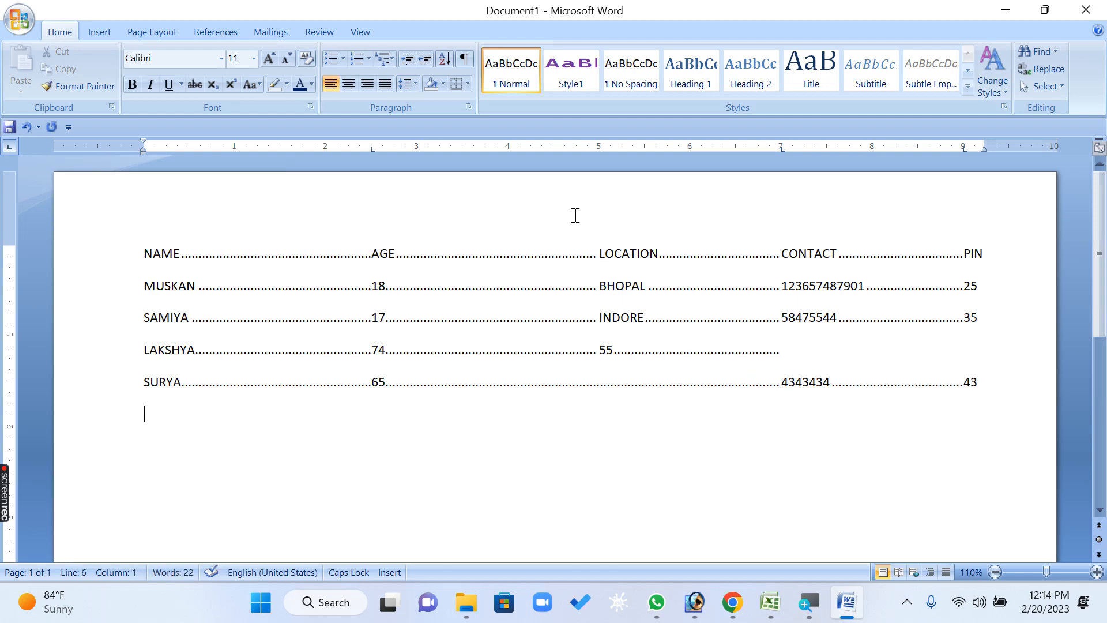
Clear the 7" tab stop from the empty paragraph below the fourth record
left_click(469, 107)
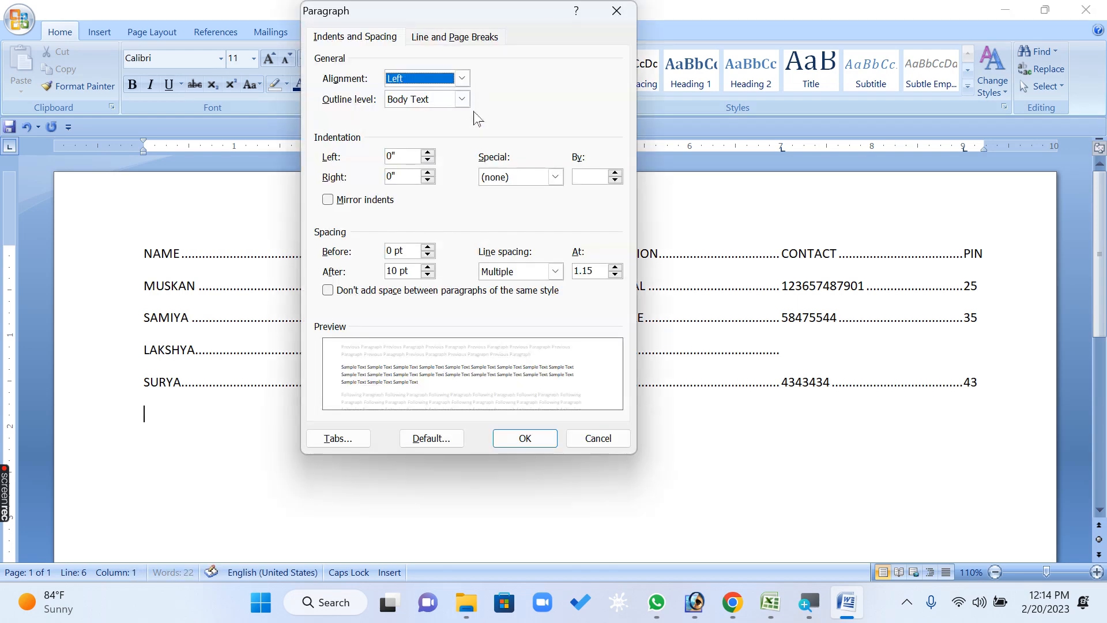
left_click(345, 437)
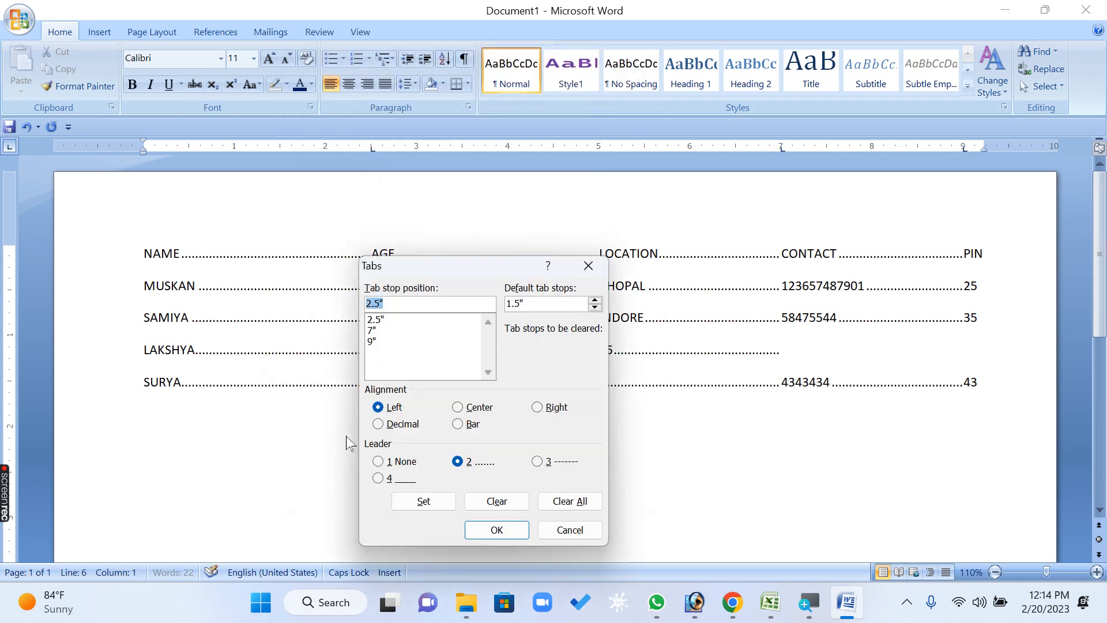
left_click(379, 330)
left_click(497, 505)
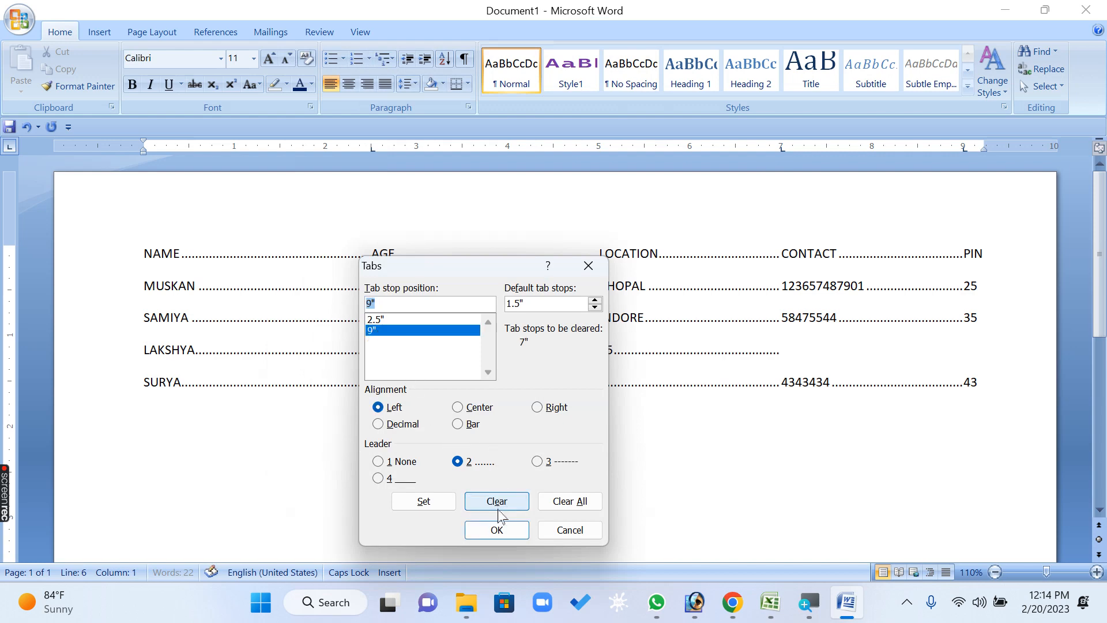
left_click(497, 530)
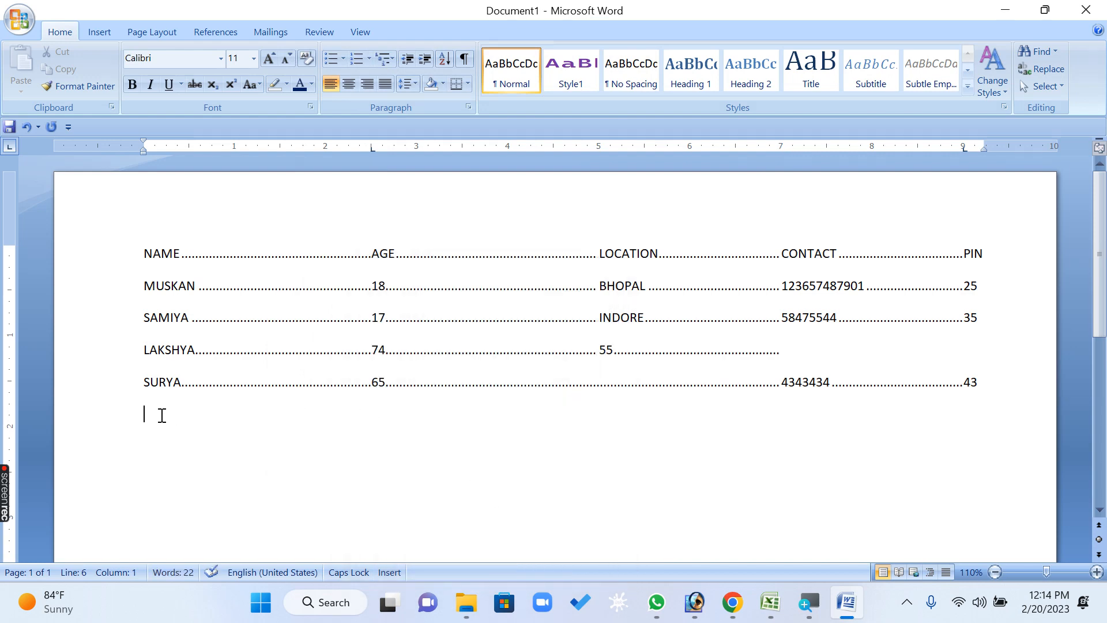
Add a fifth record with the person's name, 665 under AGE and the PIN at the 9" tab stop, followed by a new empty line
type("VIVEK")
key("Tab")
type("665")
key("Tab")
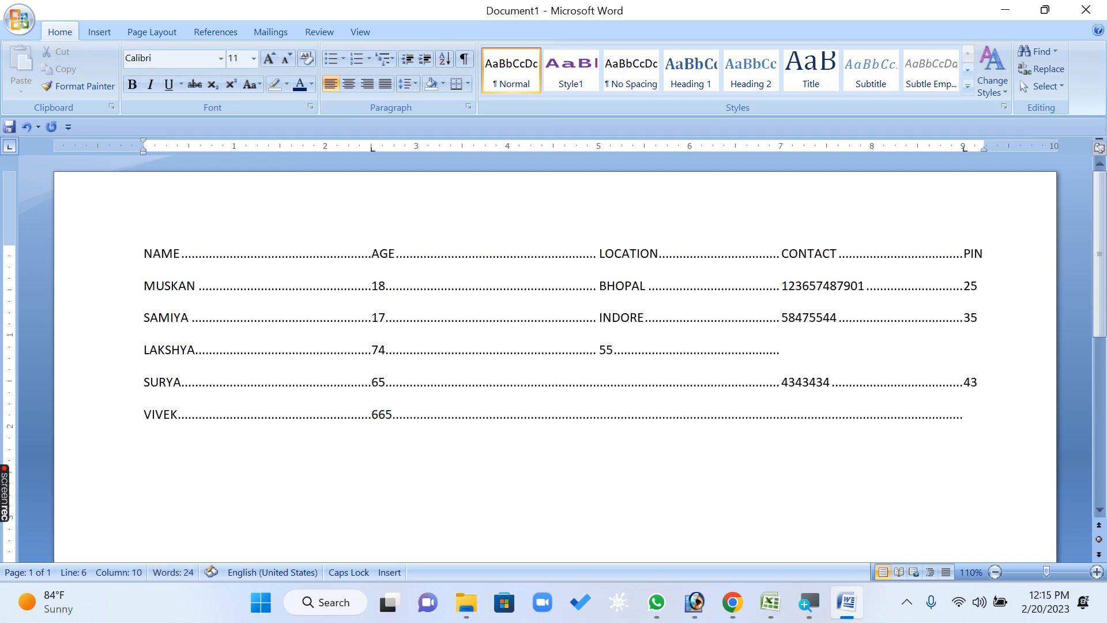
type("43")
key("Return")
Clear all custom tab stops from the empty paragraph below the fifth record
left_click(469, 107)
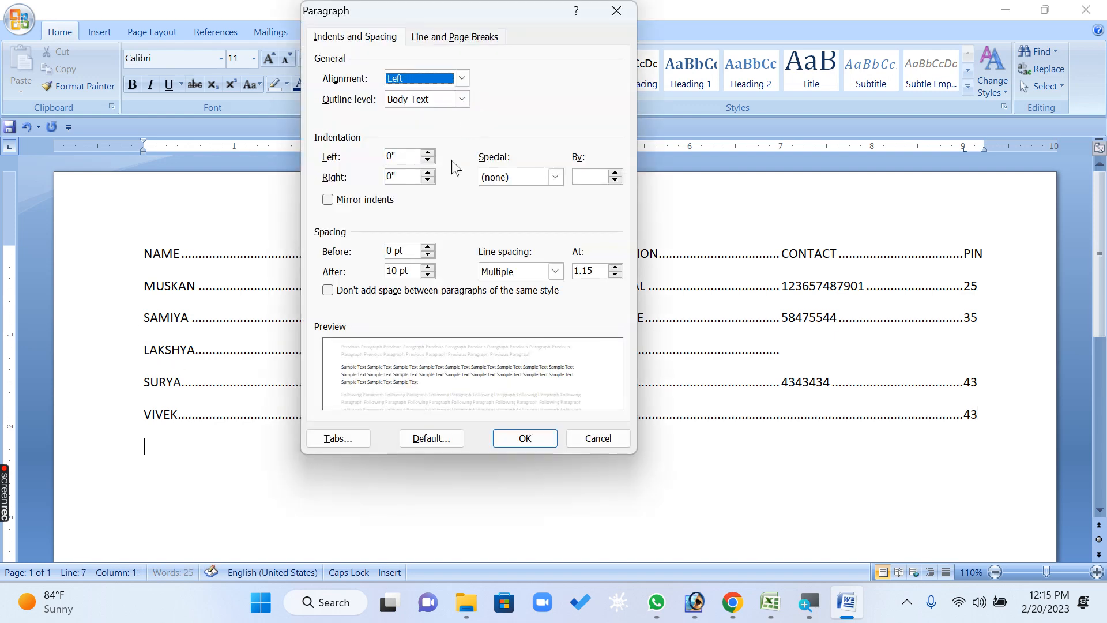
left_click(338, 437)
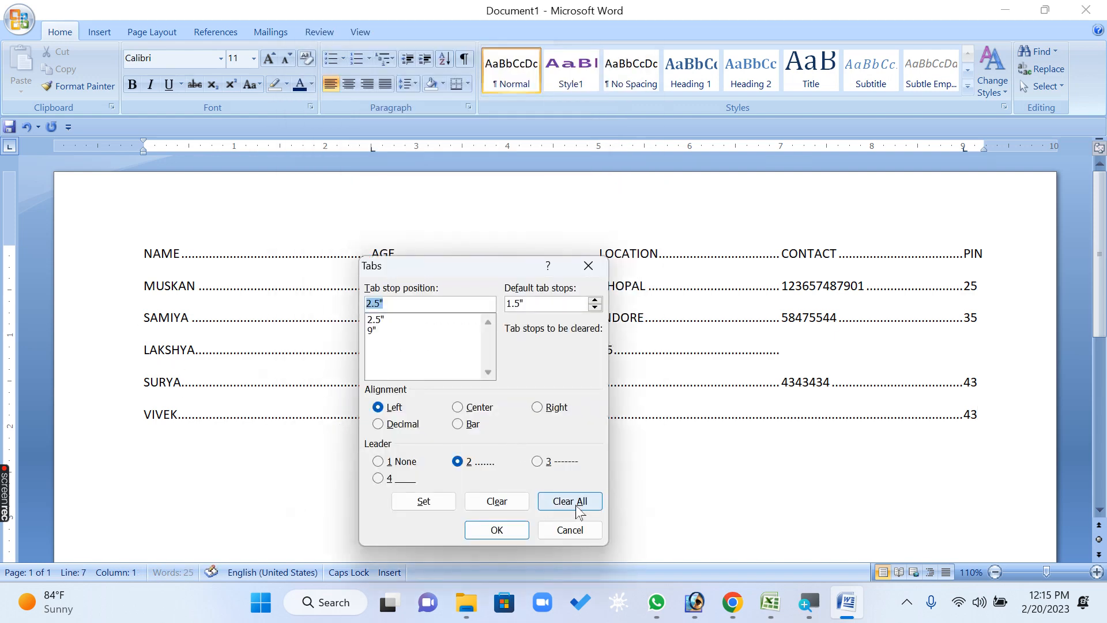
left_click(573, 501)
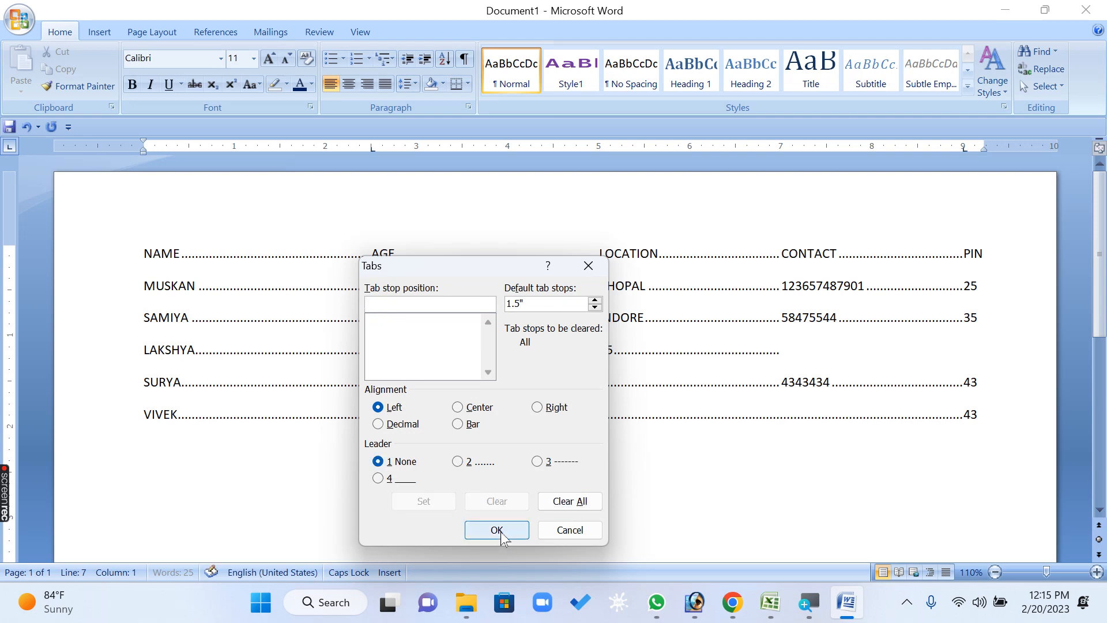
left_click(500, 529)
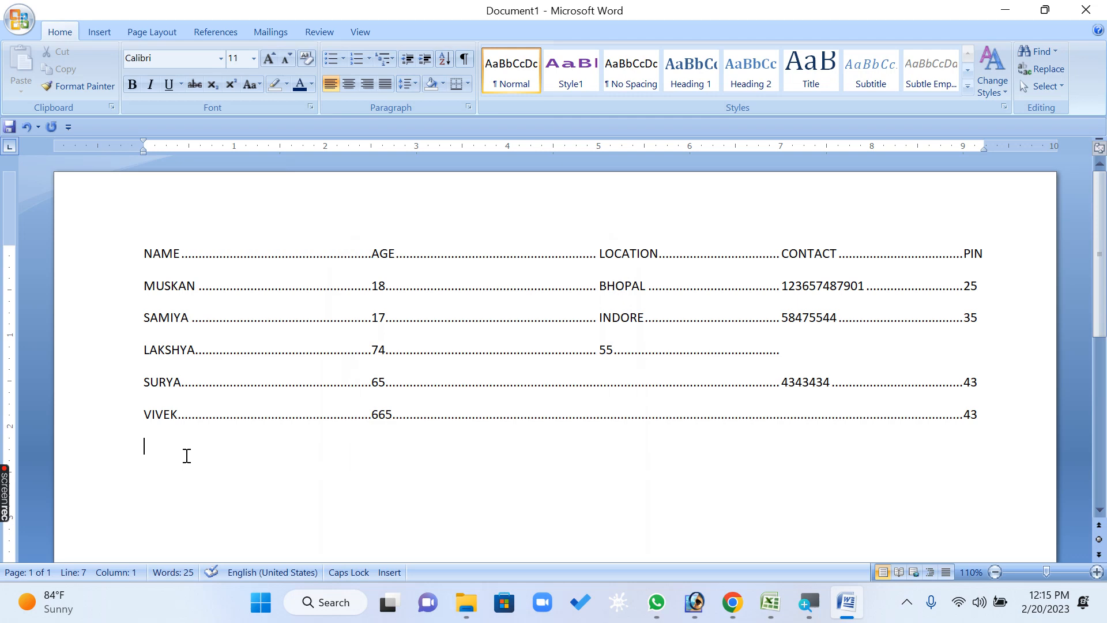
Enter the letter H four times on the new line, separated by single default tabs
type("H")
key("Tab")
type("H")
key("Tab")
type("H")
key("Tab")
type("H")
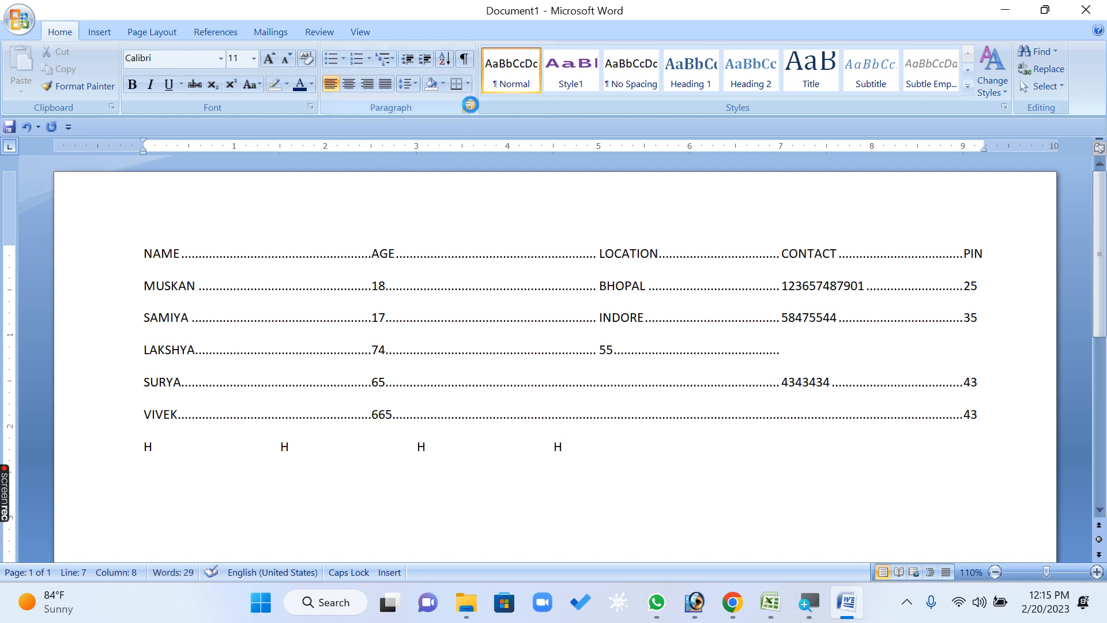
Set the default tab stops to 0.5" for the document
left_click(469, 108)
left_click(369, 436)
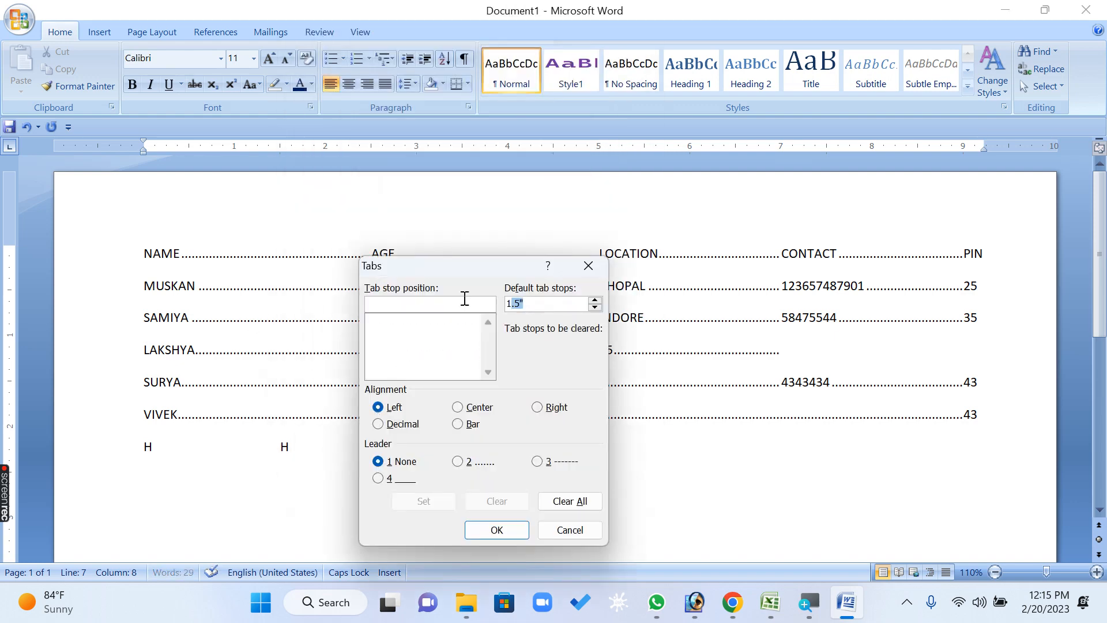
type(".")
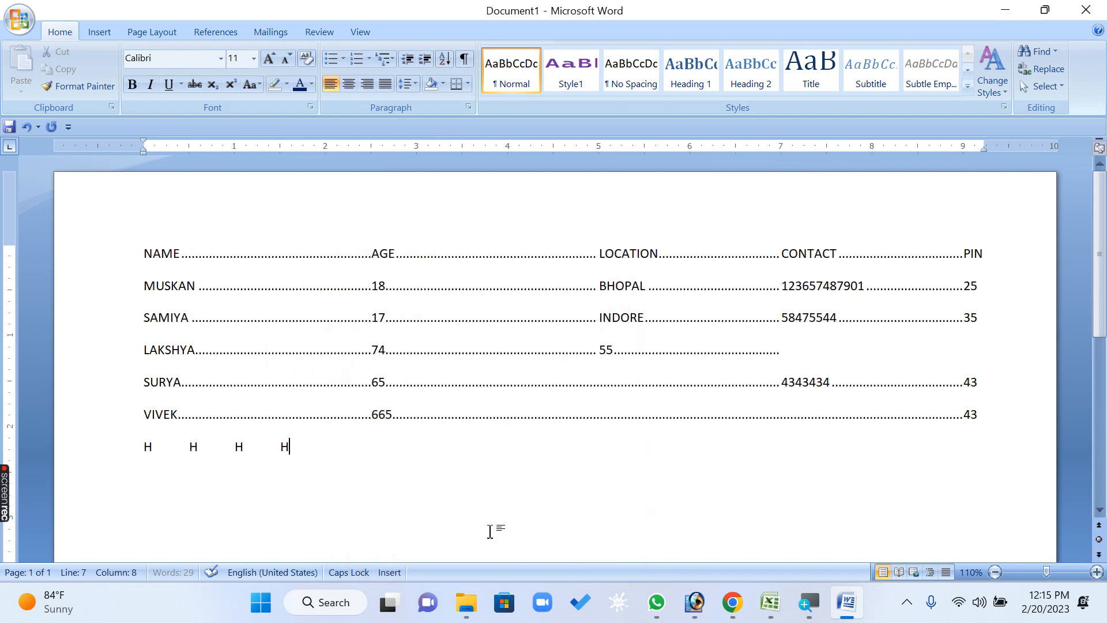
left_click(493, 527)
Insert four default tabs after the last H on the line
key("Tab")
key("Tab")
key("Tab")
key("Tab")
Review the font's character spacing settings and the paragraph's indents and spacing settings, closing both dialogs without changes
left_click(310, 108)
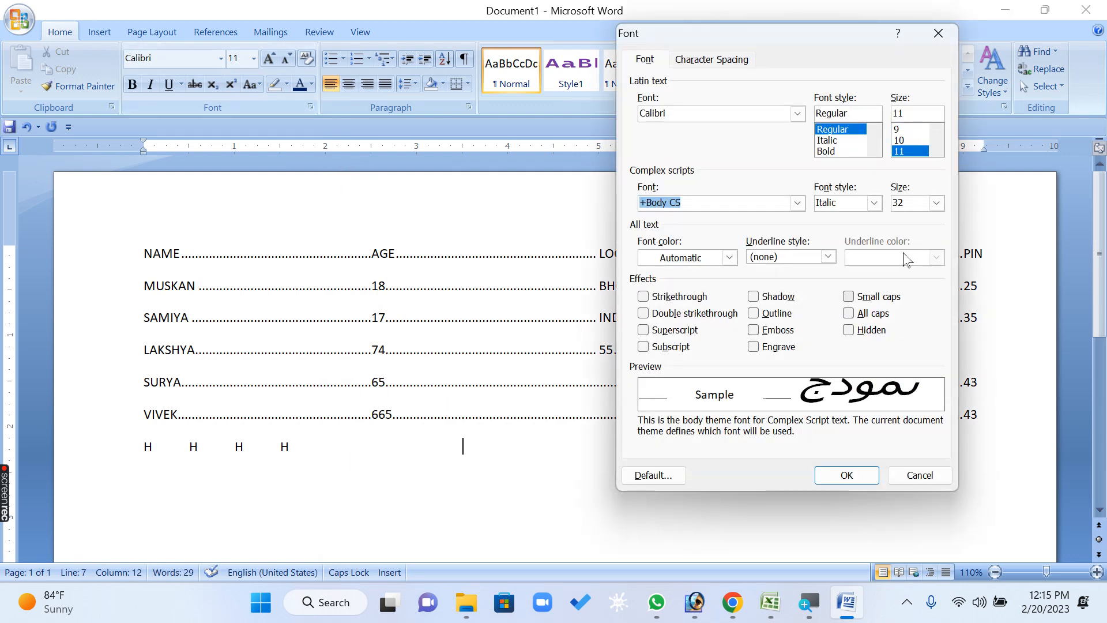
left_click(708, 60)
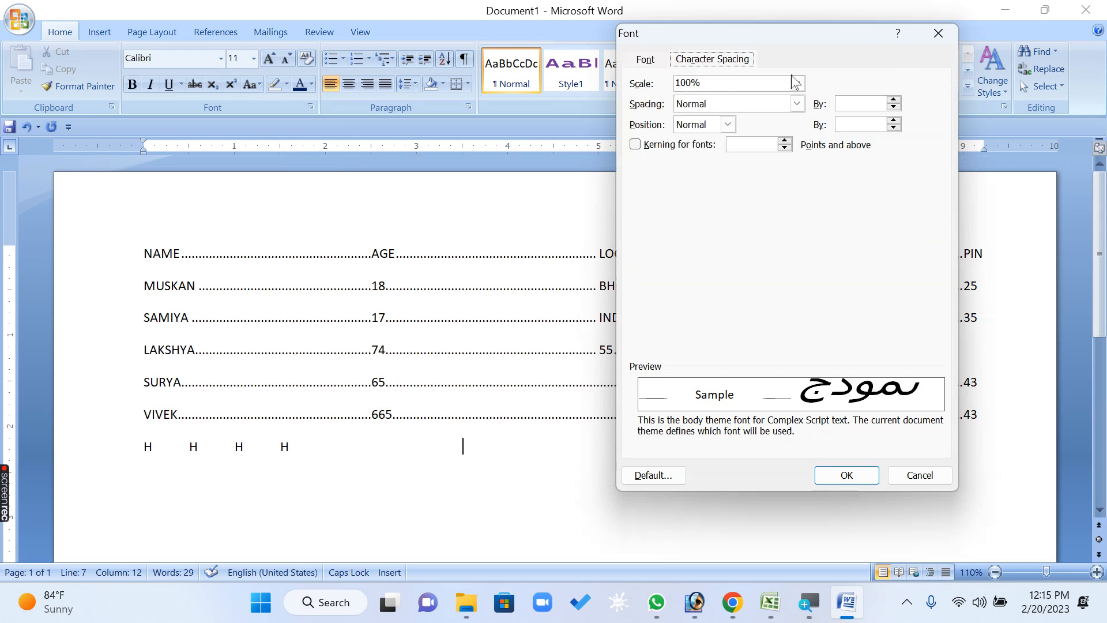
left_click(938, 33)
left_click(468, 107)
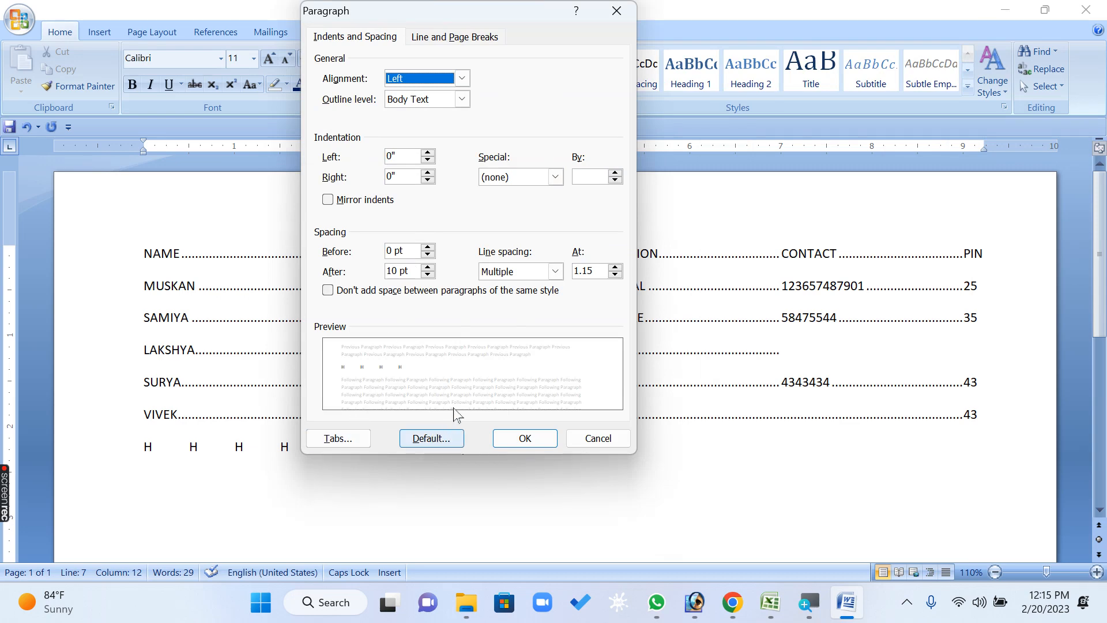
left_click(619, 443)
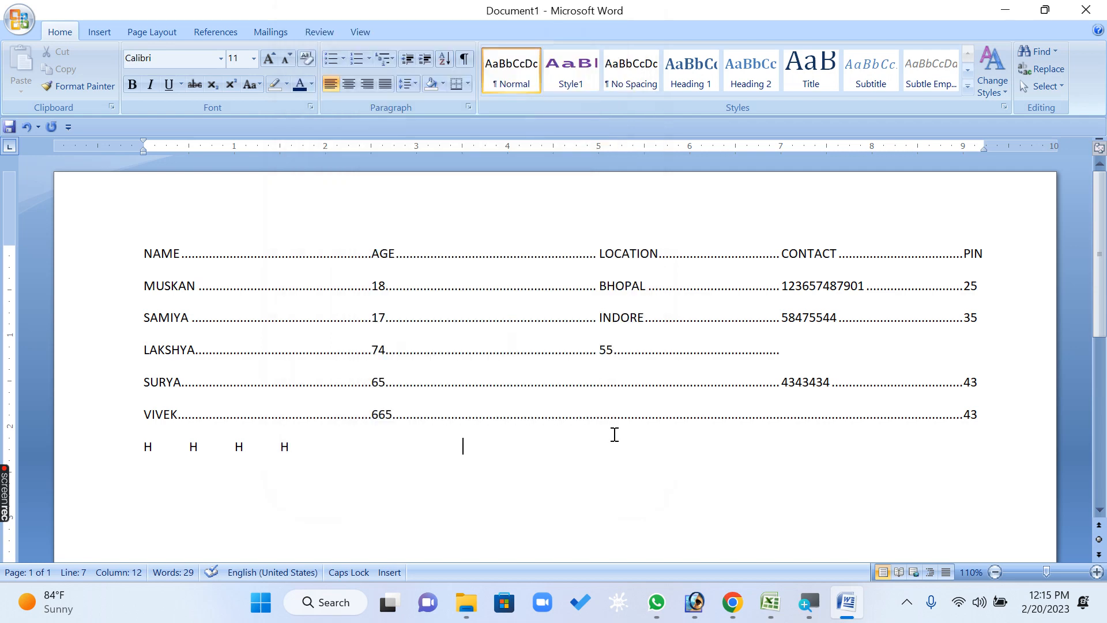
left_click(590, 399)
left_click(470, 466)
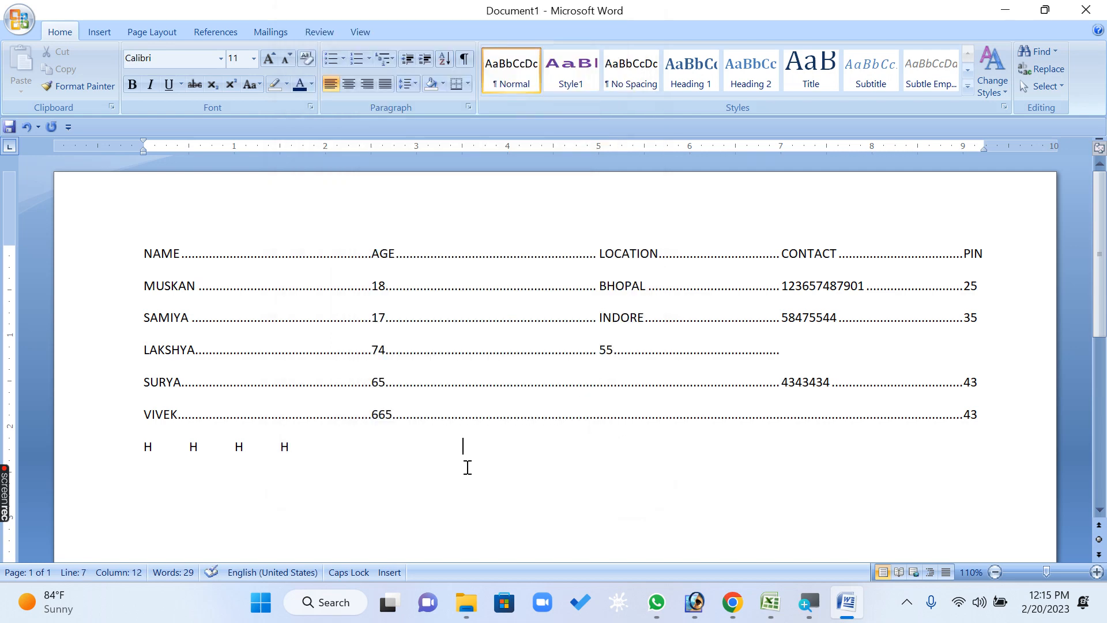